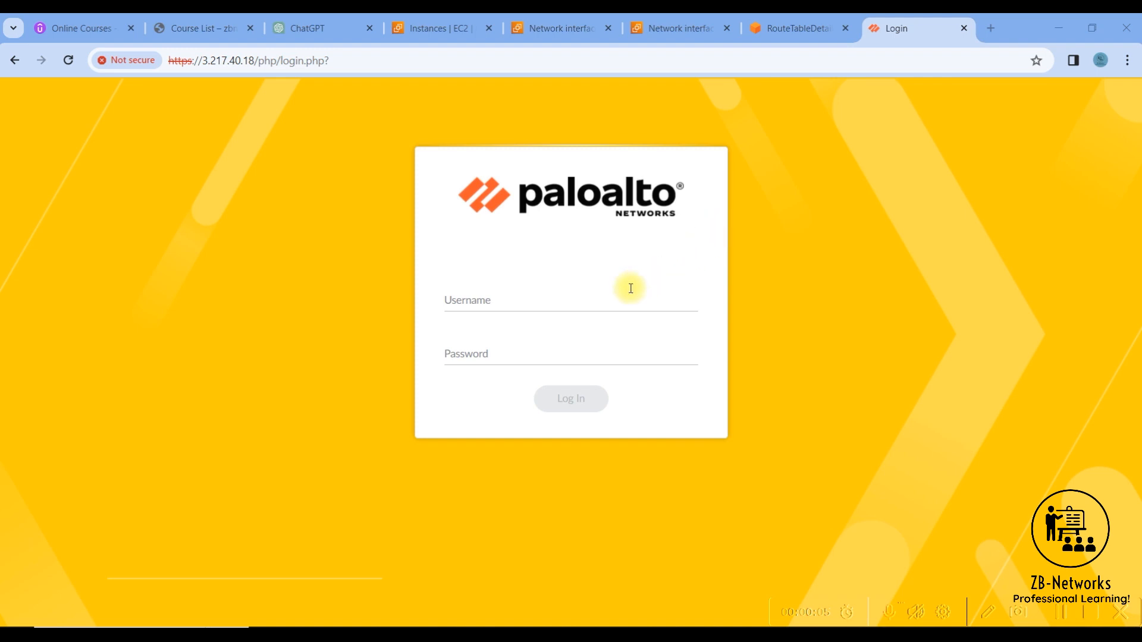
- Try to sign in to the firewall's web interface with the username Admin and the account password
left_click(441, 28)
left_click(890, 29)
type("Adm")
key("Tab")
type("admin")
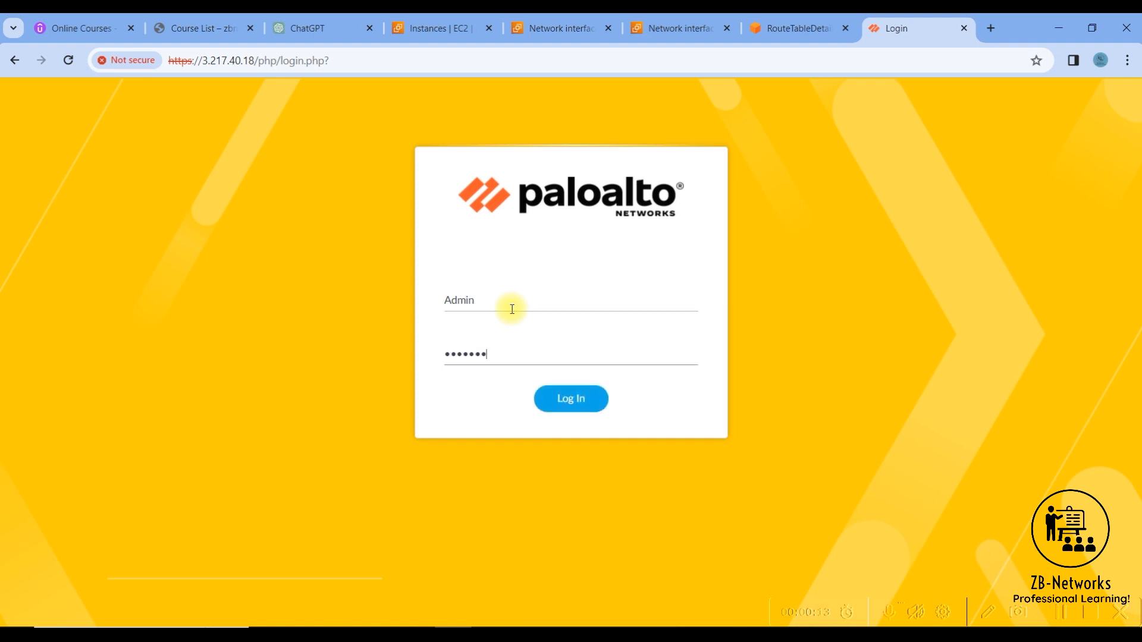
key("Return")
- Switch to Command Prompt and restart the continuous ping to 3.217.40.18, leaving it running in the background
key("alt+Tab")
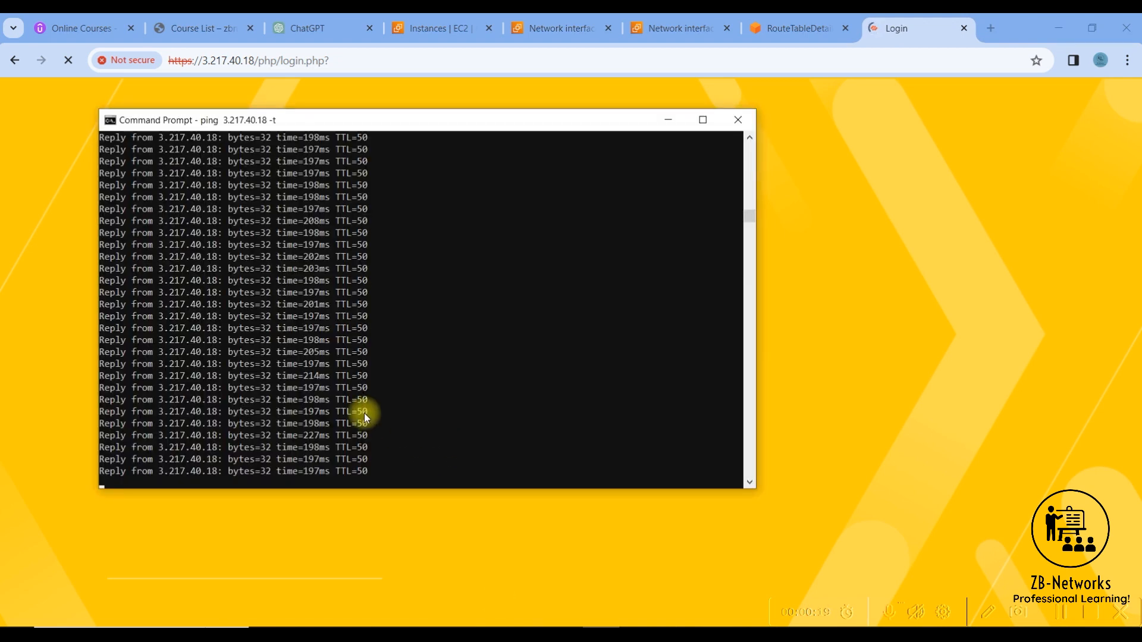
left_click(380, 434)
key("ctrl+c")
key("Return")
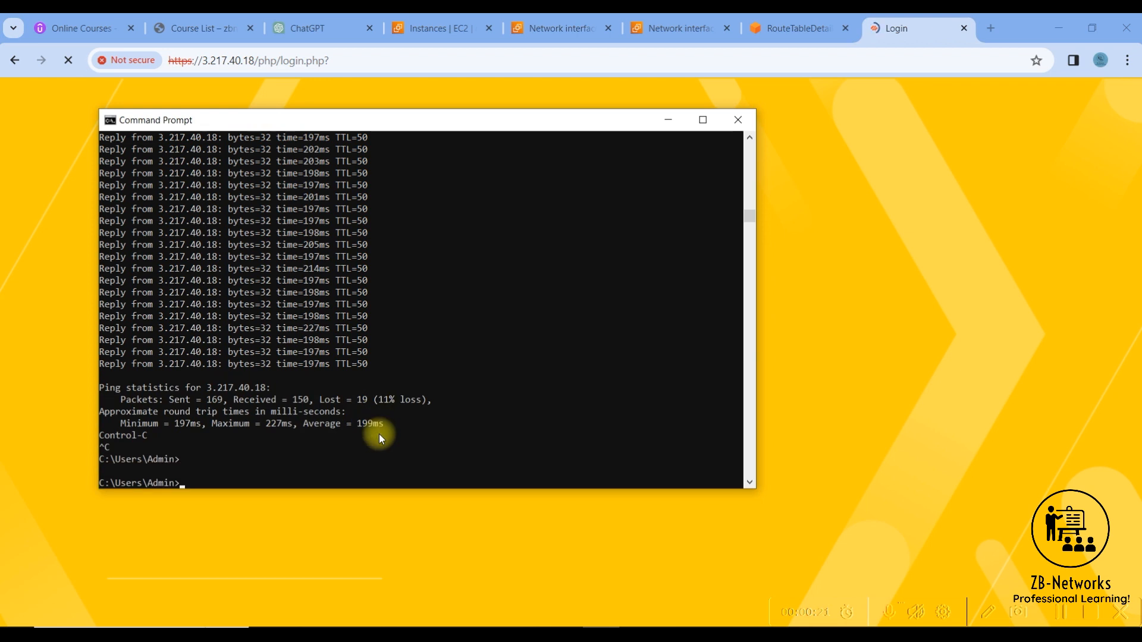
key("Up")
key("Return")
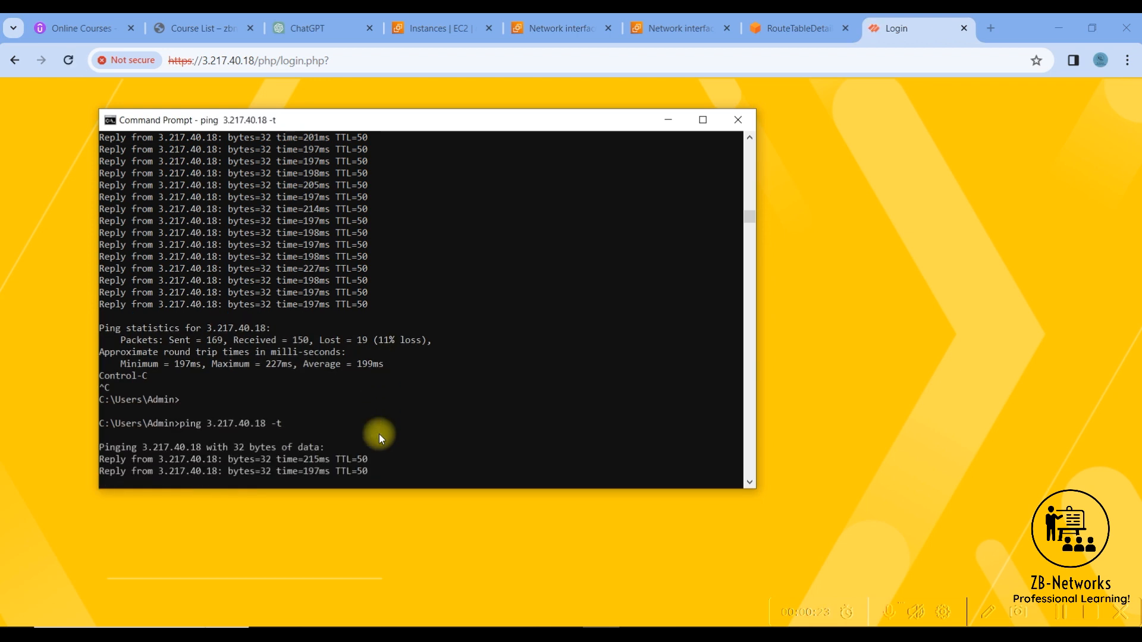
key("ctrl+c")
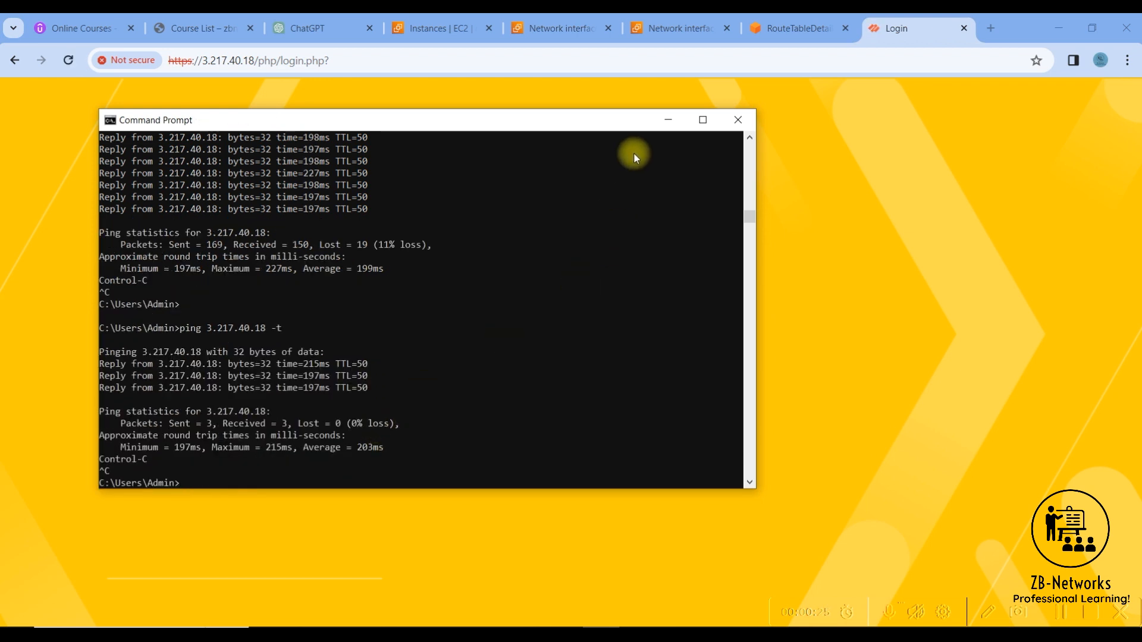
key("Up")
key("Return")
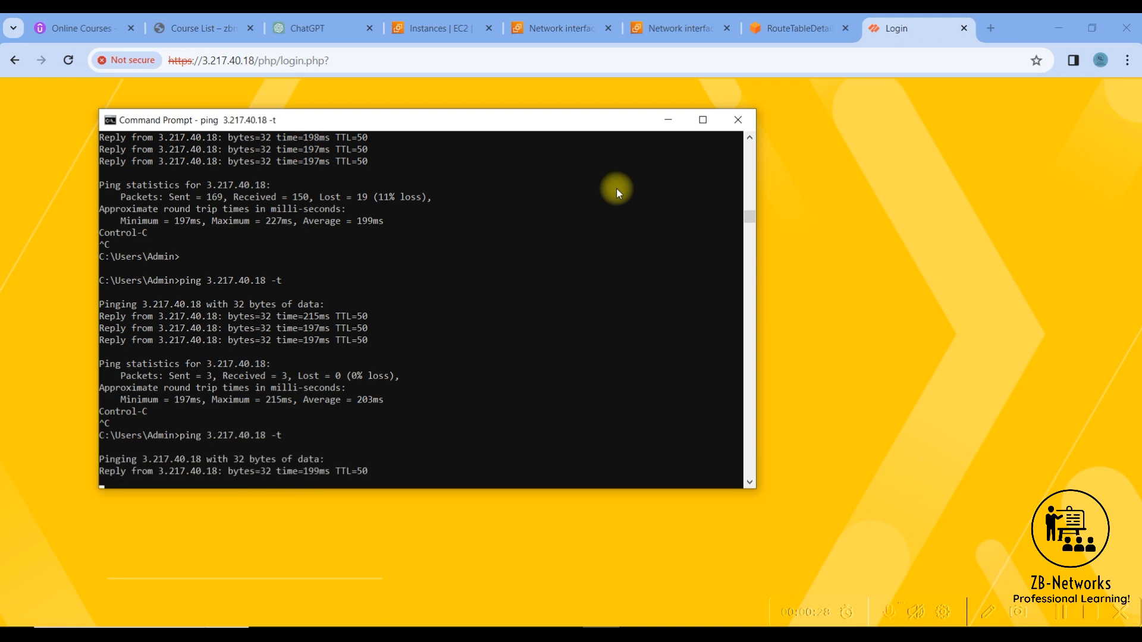
left_click(668, 119)
- Sign in to the firewall with the username admin and the account password, and dismiss the Palo Alto Networks message
type("admin")
key("Tab")
type("adm")
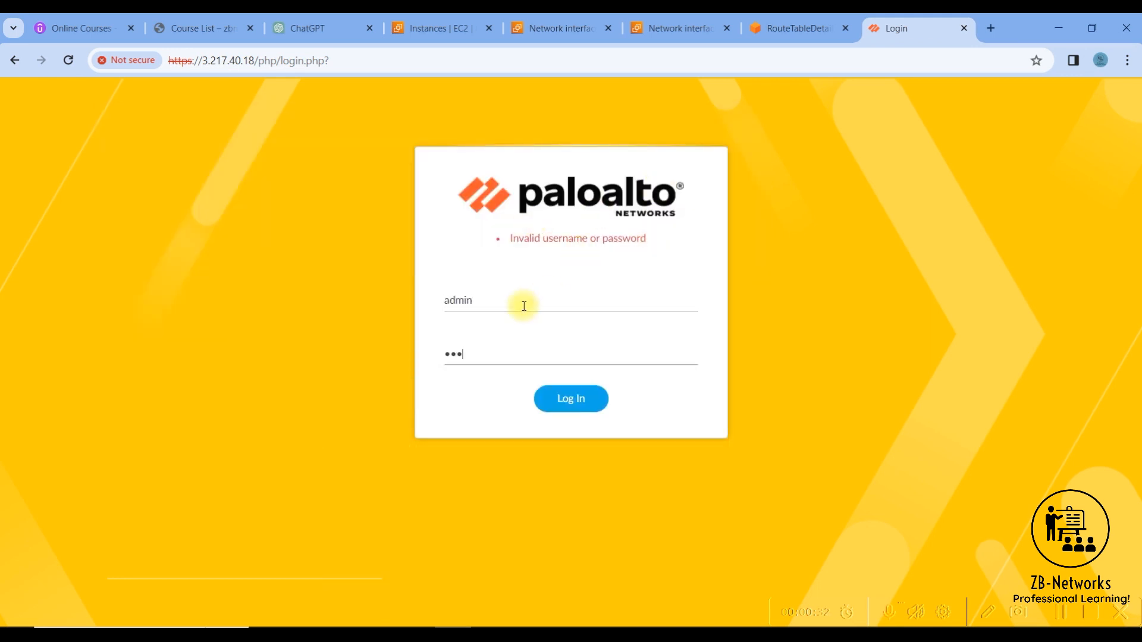
type("•••••••")
key("Return")
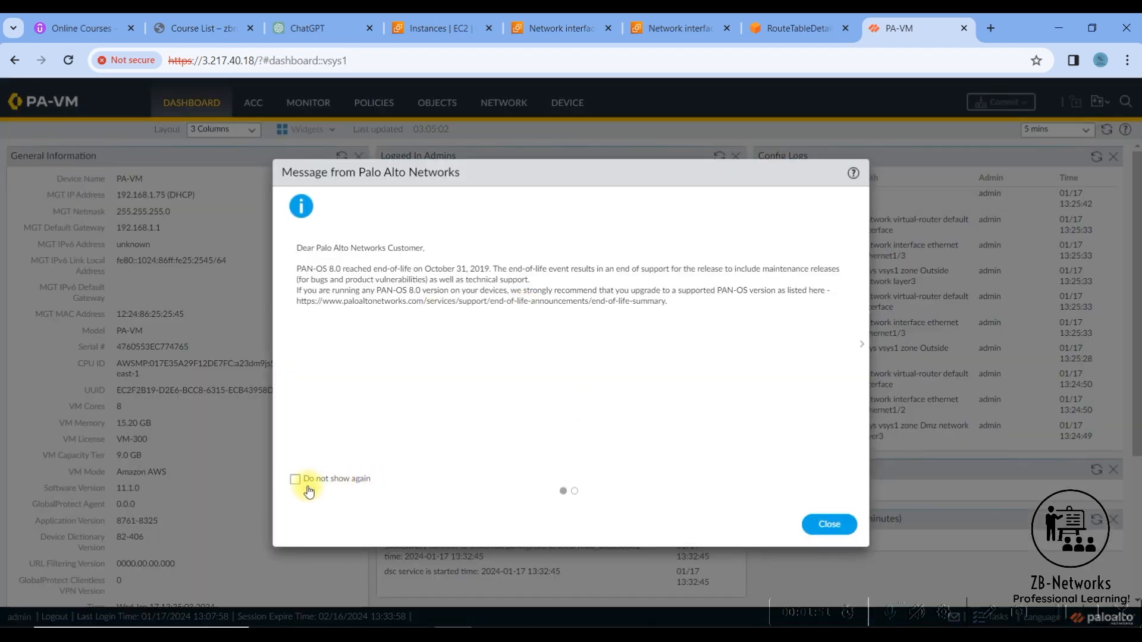
left_click(826, 526)
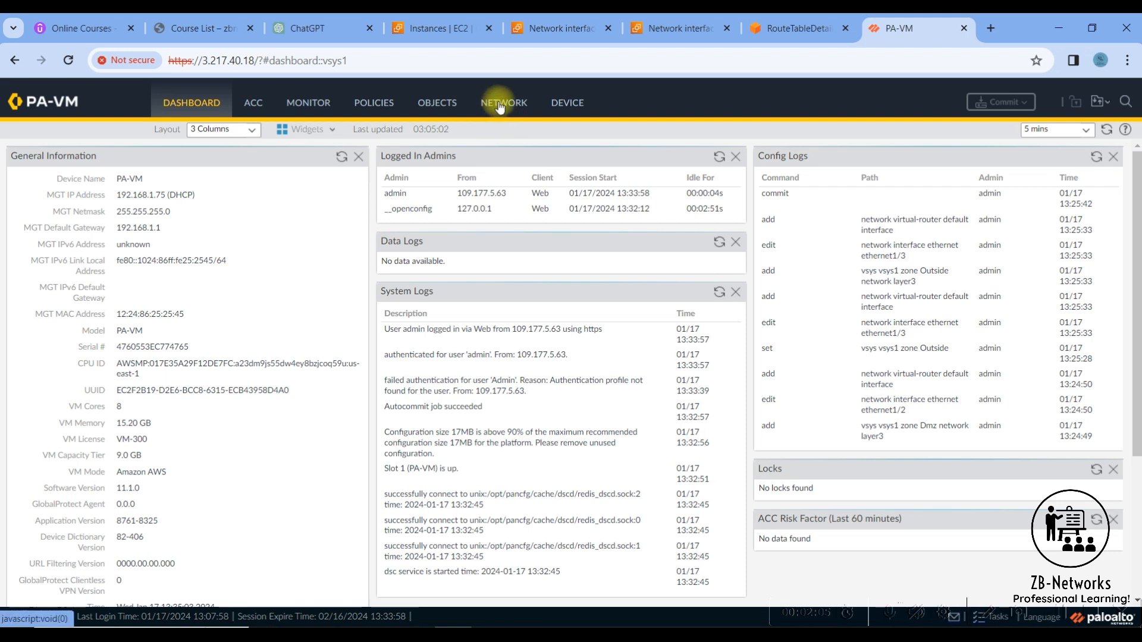
- Review the default virtual router's route table and the firewall's Ethernet interface list
left_click(499, 104)
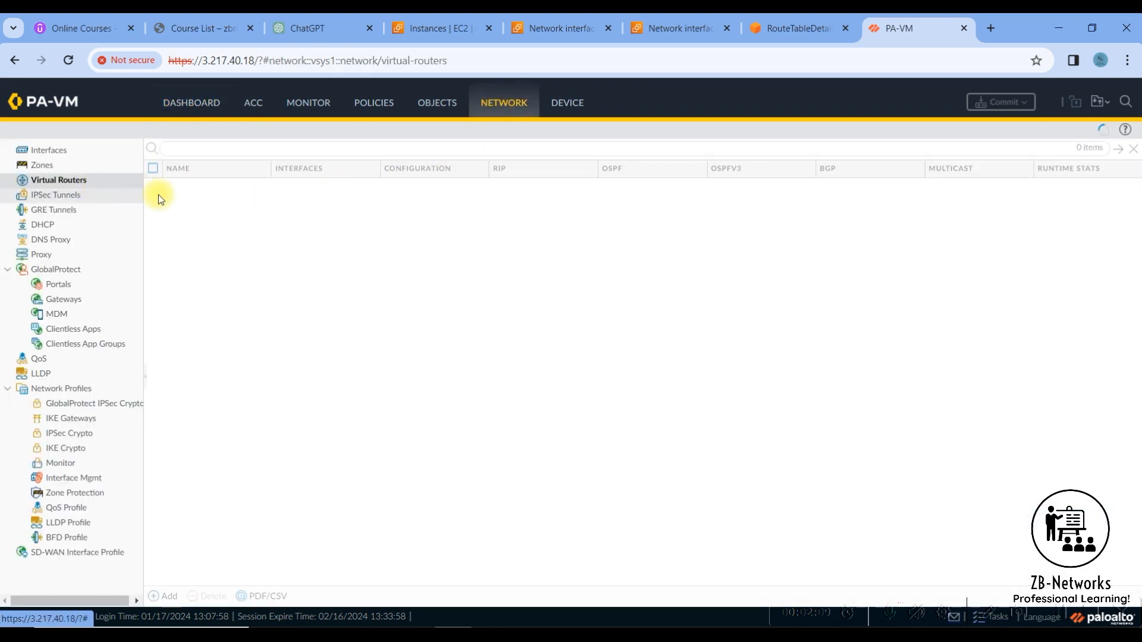
left_click(1063, 187)
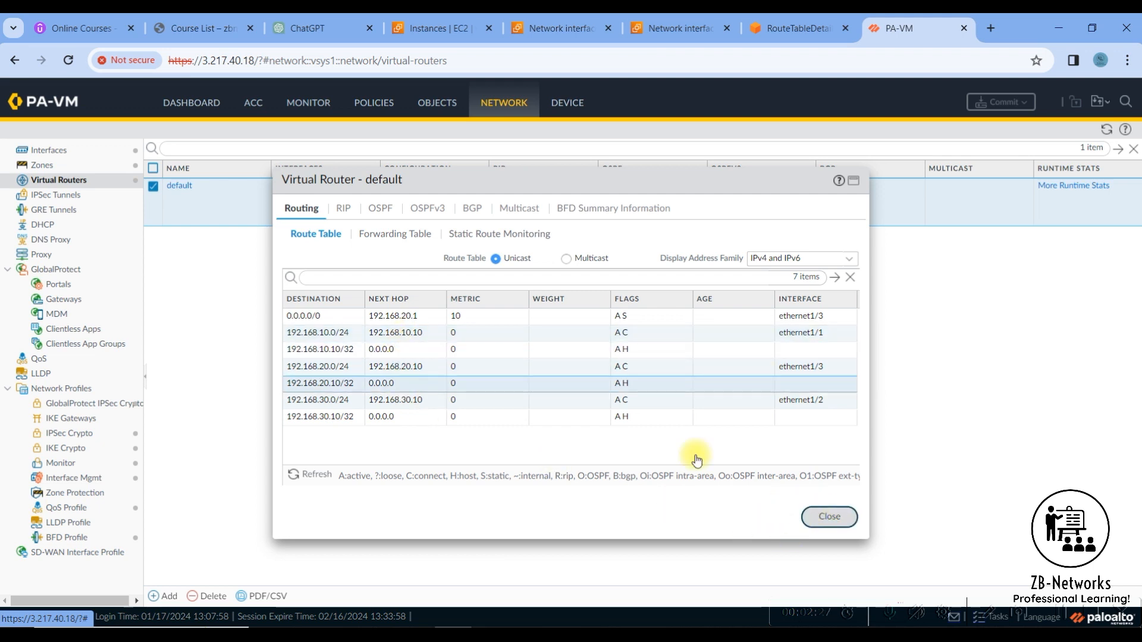
left_click(808, 517)
left_click(60, 151)
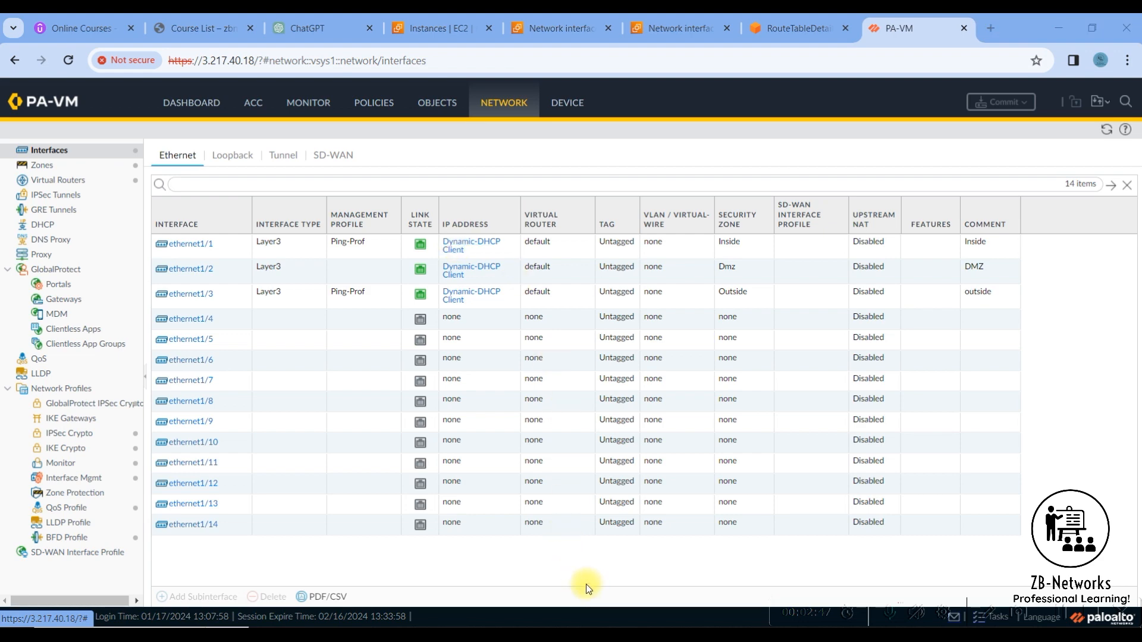
- Launch PuTTY to prepare an SSH connection to the firewall
key("super")
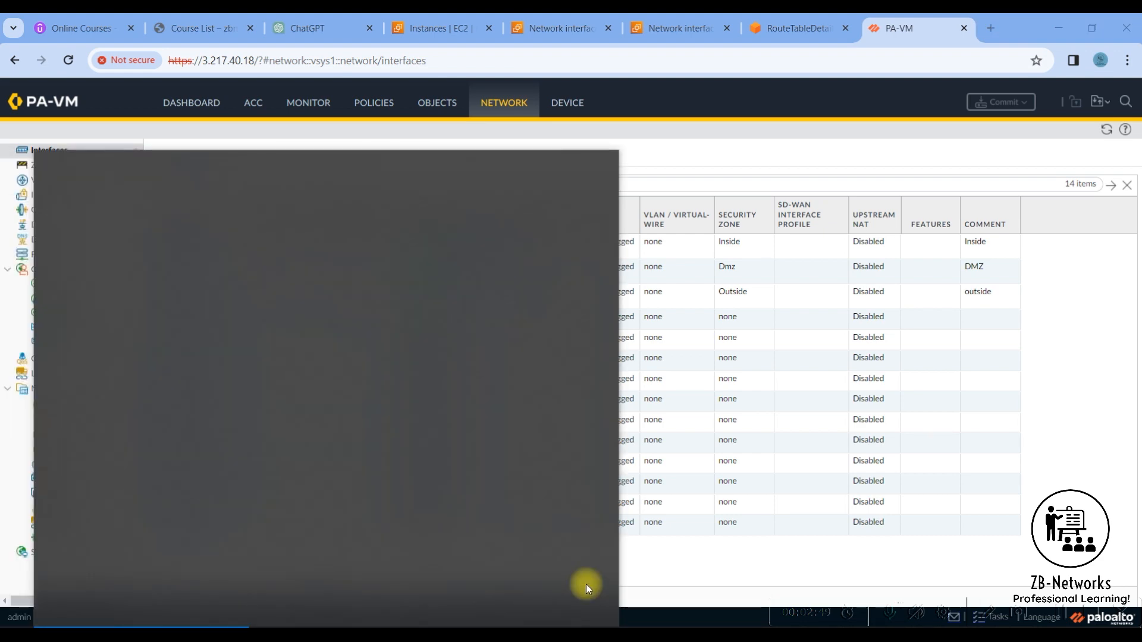
type("putty")
key("Return")
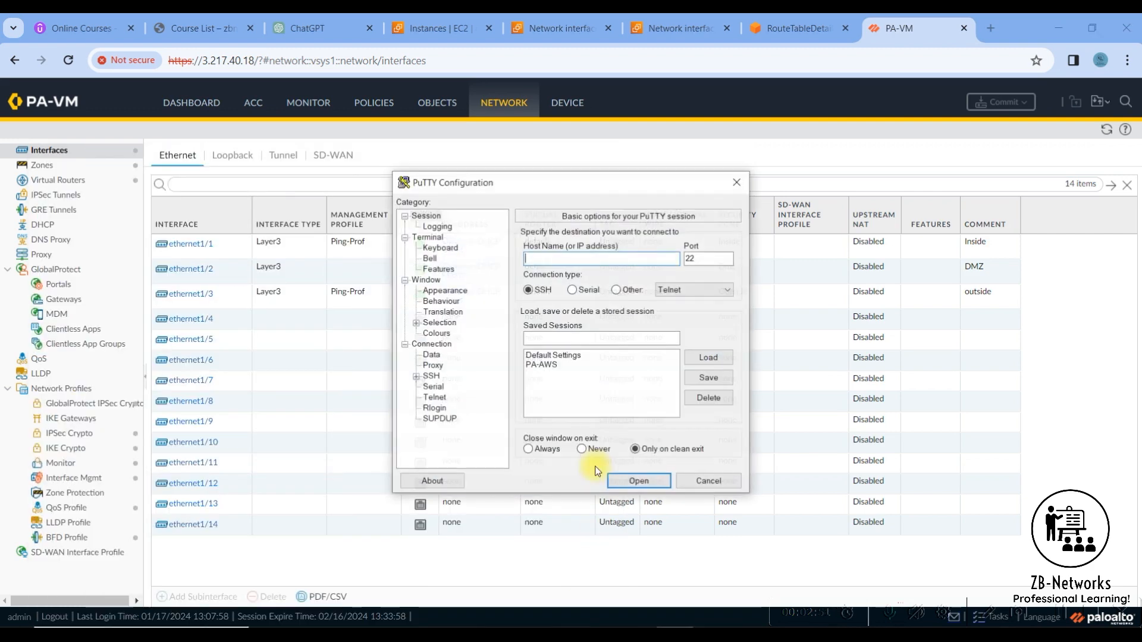
- Try to connect with the saved PA-AWS session, and replace that connection window with a new session configuration
left_click(565, 364)
left_click(638, 481)
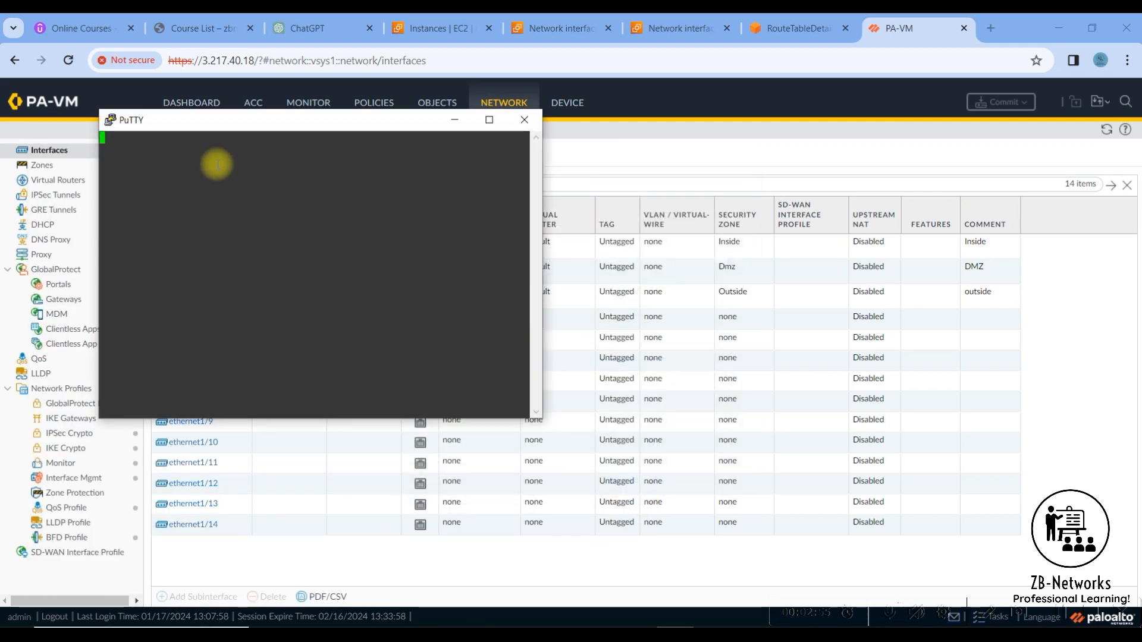
left_click_drag(238, 121, 652, 130)
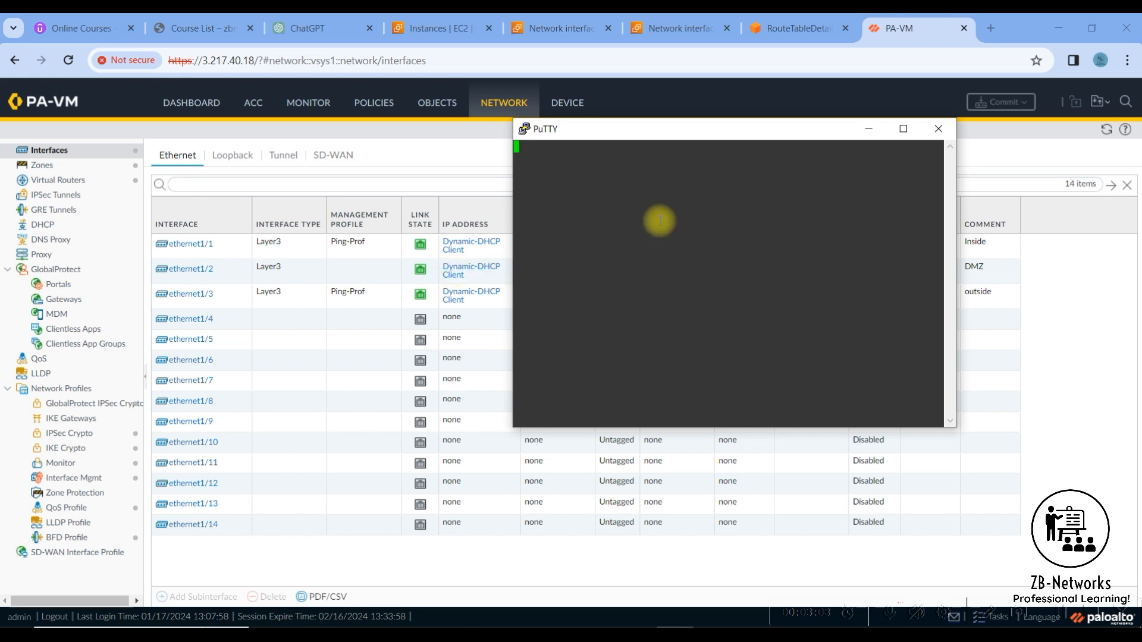
left_click_drag(632, 138, 687, 123)
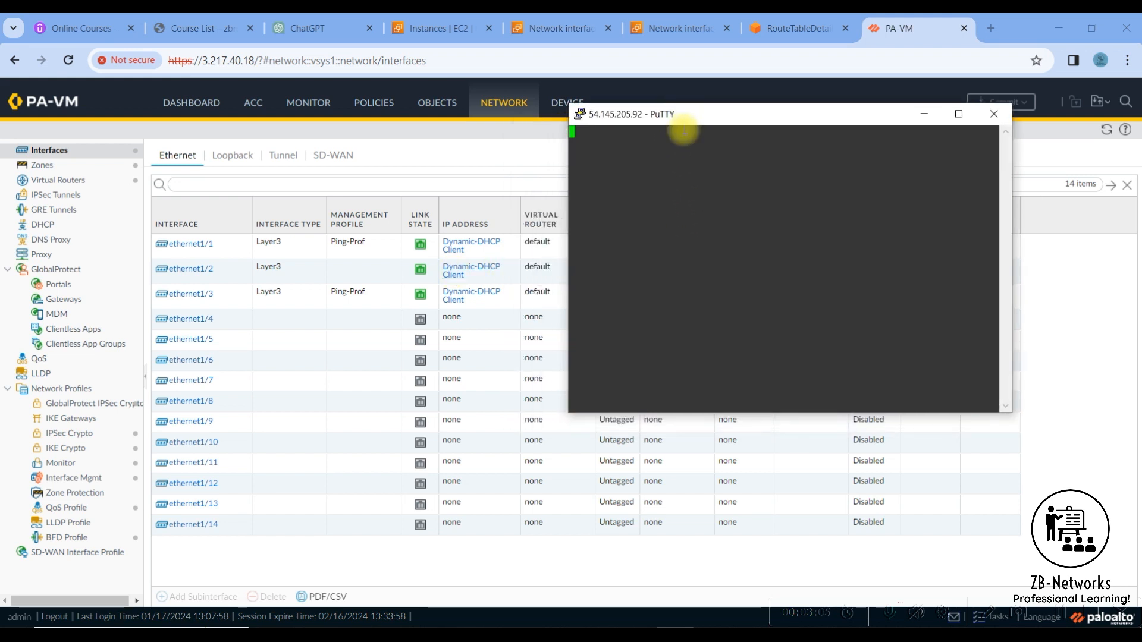
right_click(648, 119)
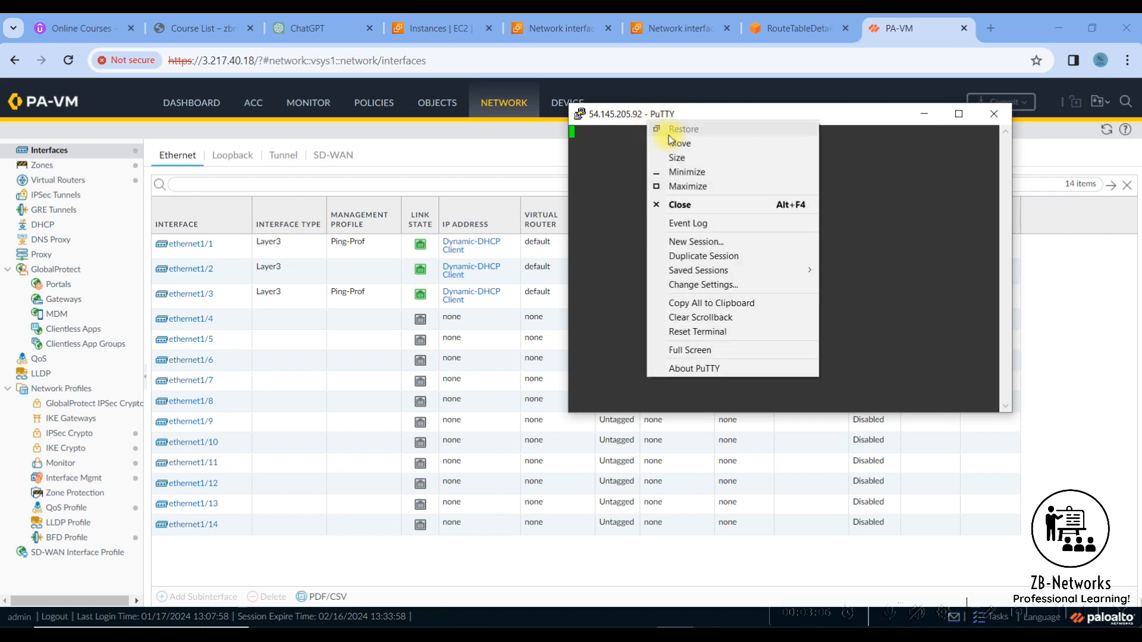
left_click(696, 242)
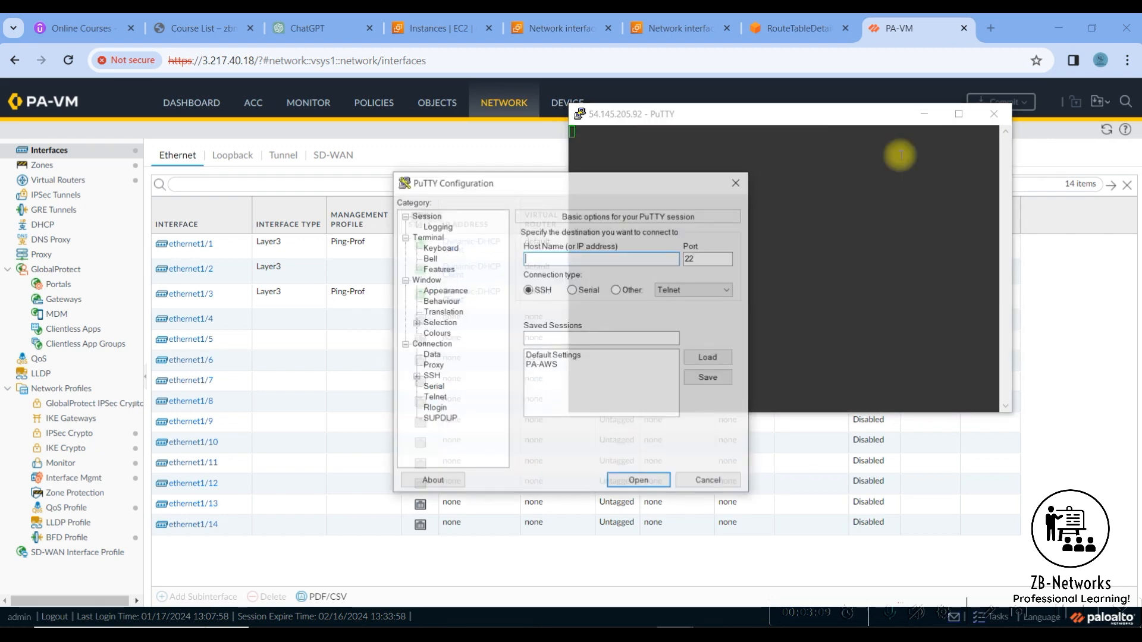
left_click(995, 113)
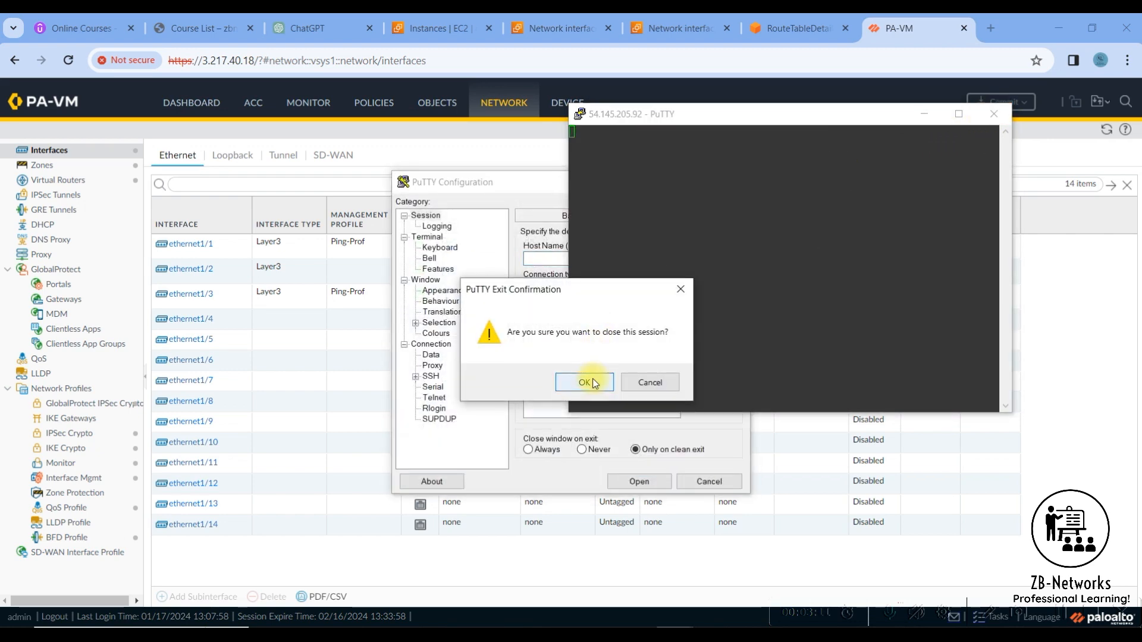
left_click(585, 382)
- Update the saved PA-AWS session's host address to the instance's public IP 3.217.40.18 and connect to it
left_click(547, 365)
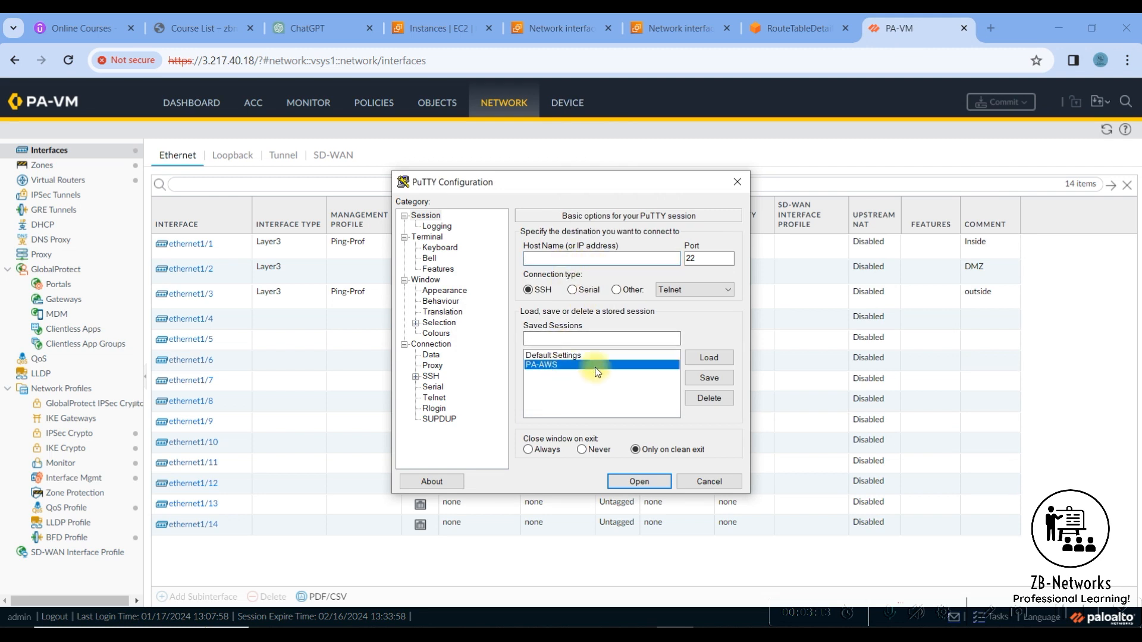
left_click(709, 357)
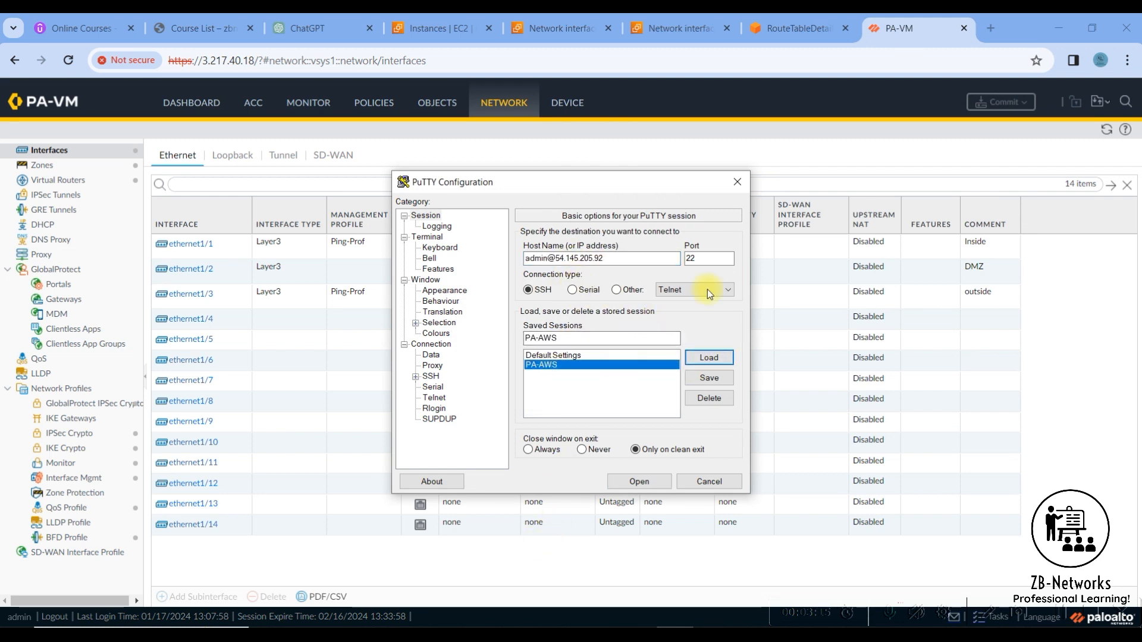
left_click(446, 33)
left_click(445, 33)
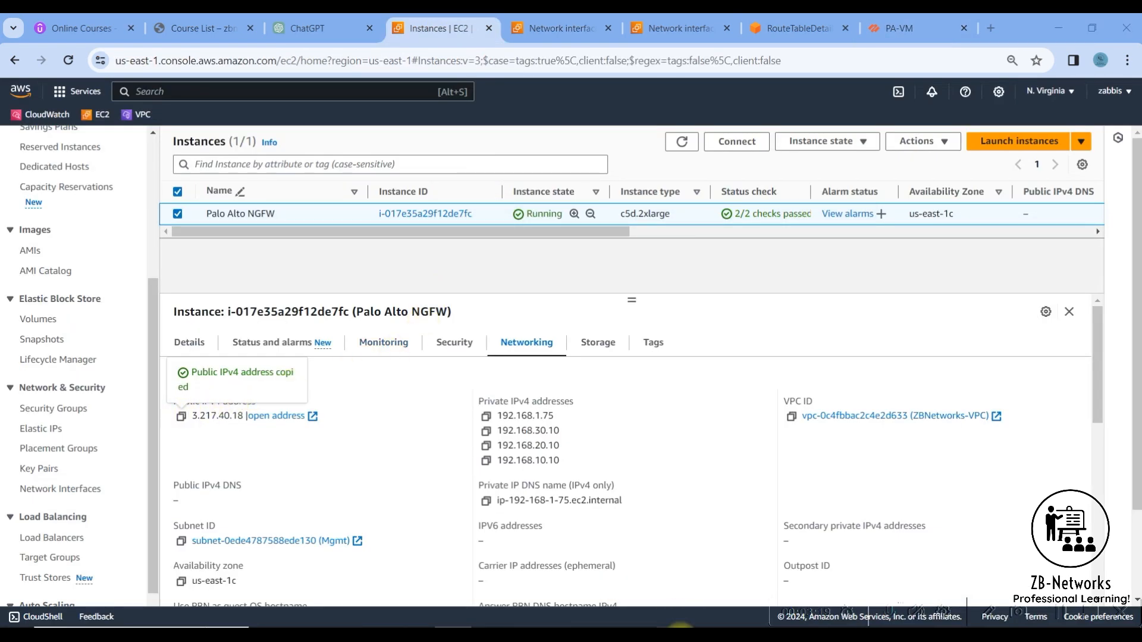
left_click(678, 630)
left_click_drag(556, 258, 623, 258)
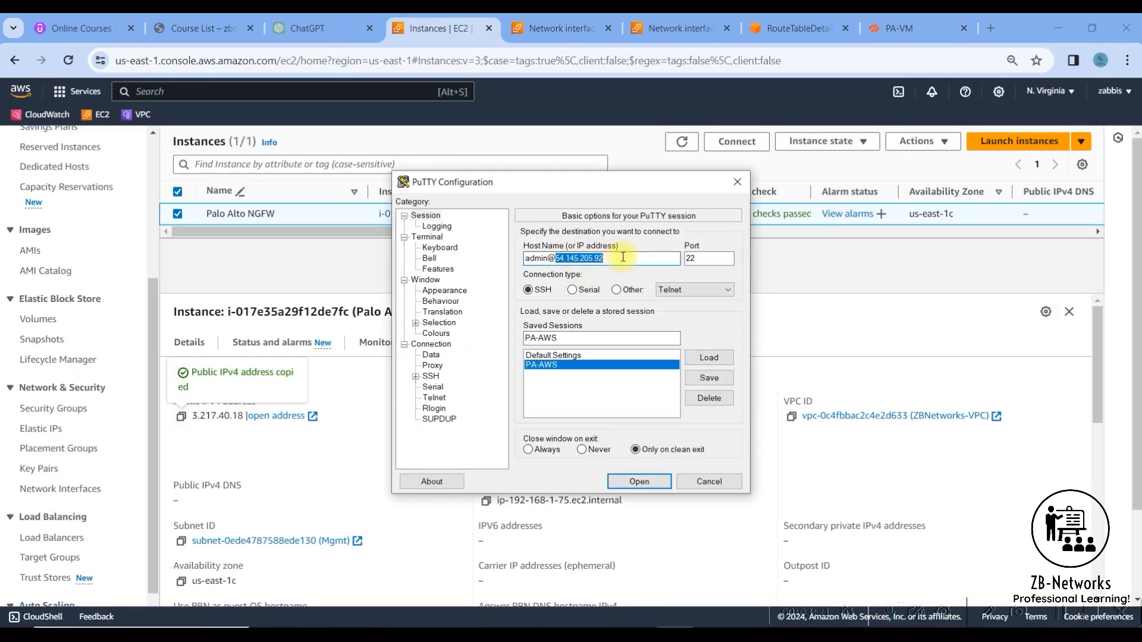
key("ctrl+v")
left_click(707, 379)
left_click(646, 478)
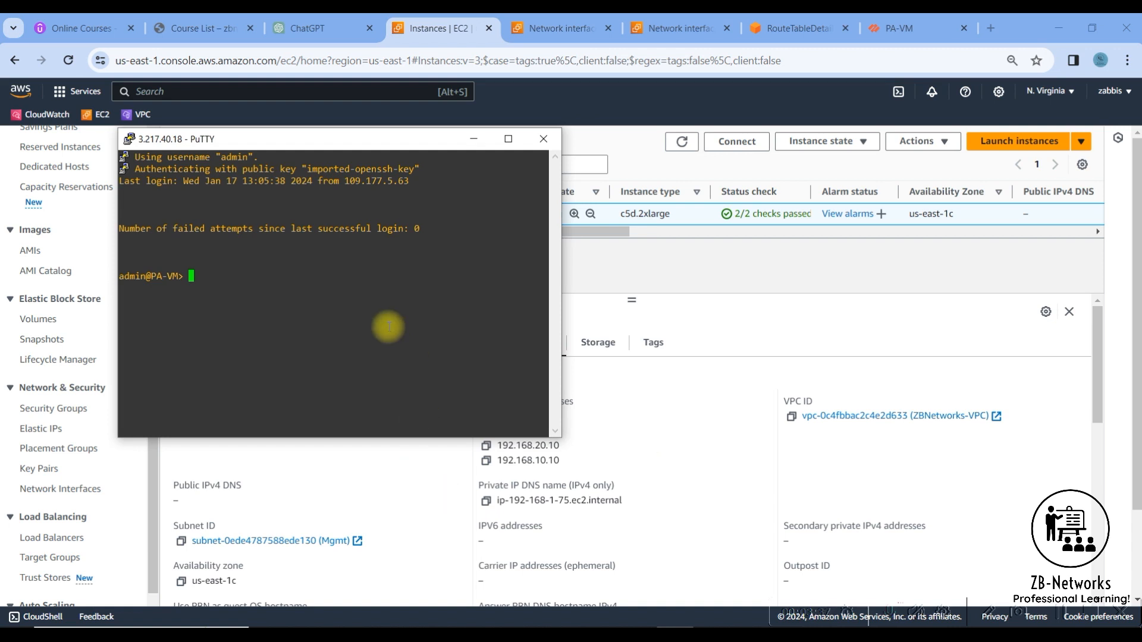
- Run "show interface all" on the firewall and examine the zones and addresses of ethernet1/1, ethernet1/2 and ethernet1/3
type("show interface all")
key("Return")
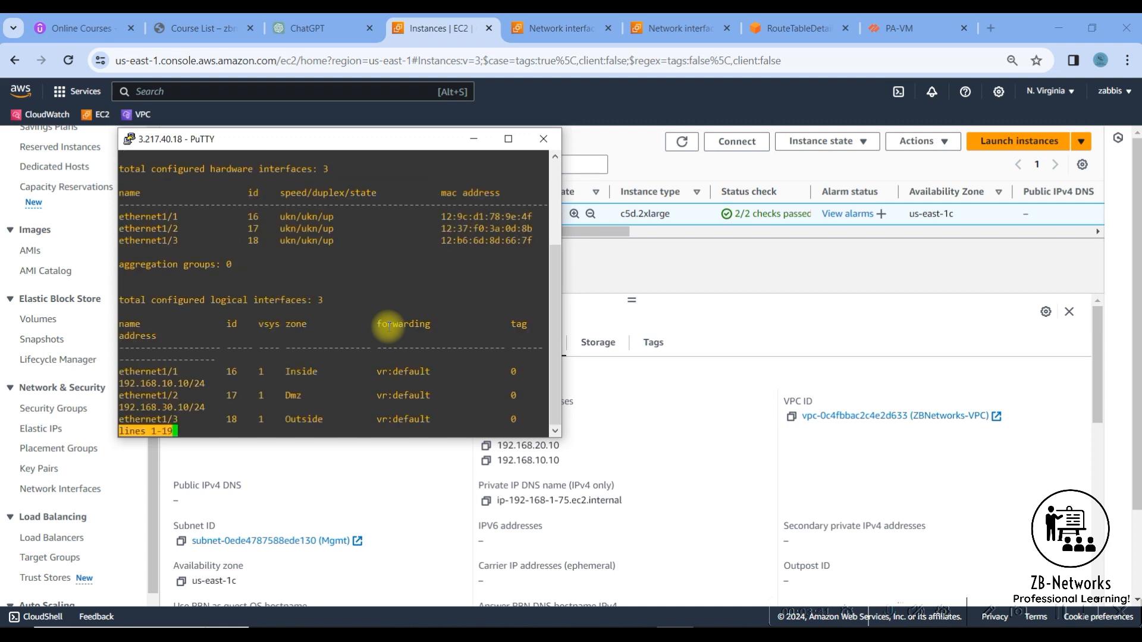
left_click_drag(560, 259, 928, 282)
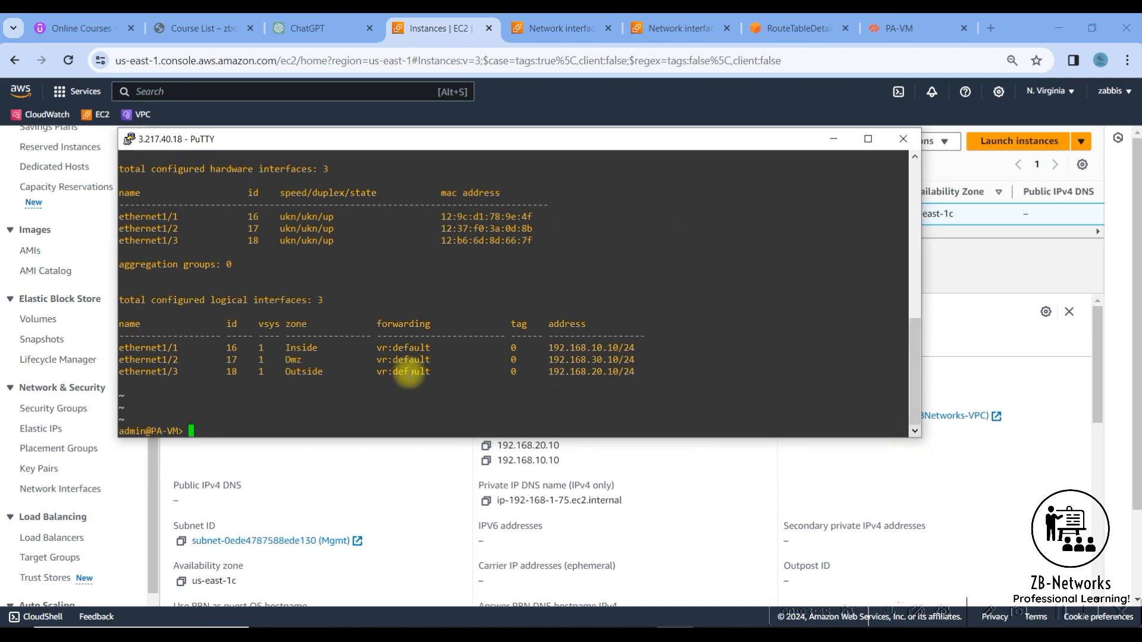
left_click_drag(189, 348, 602, 349)
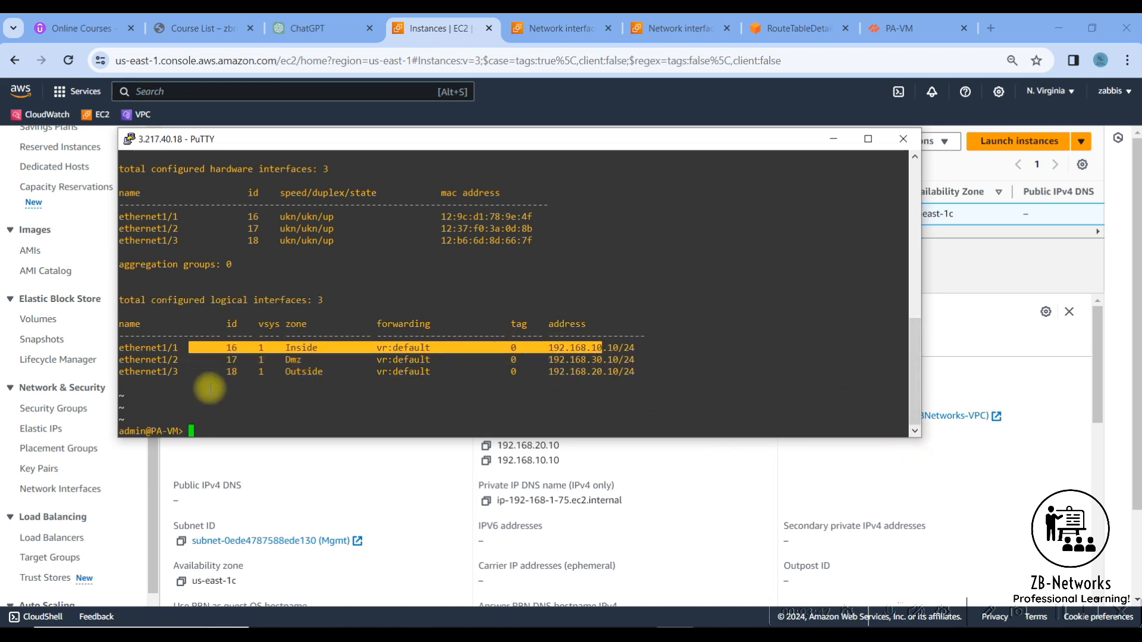
left_click_drag(136, 360, 591, 373)
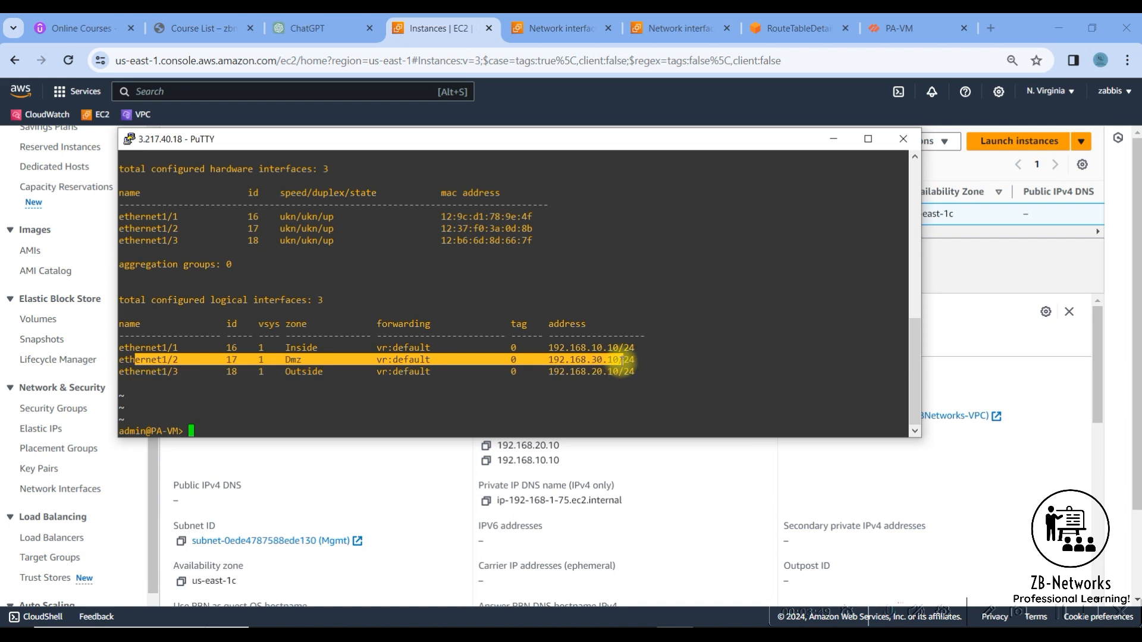
left_click_drag(146, 371, 621, 373)
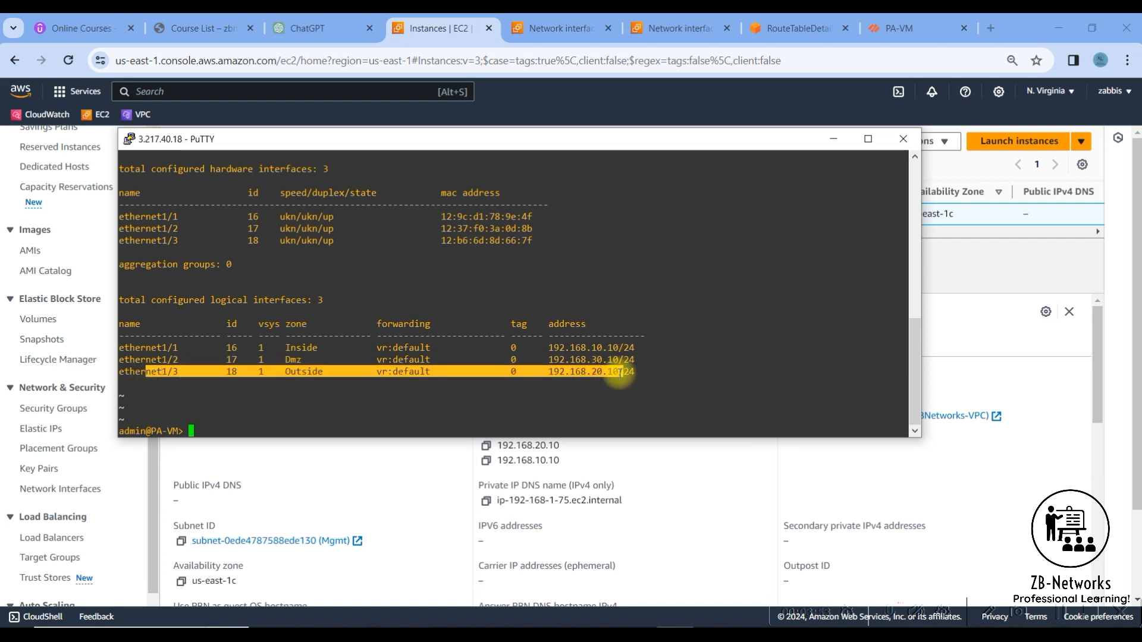
left_click_drag(620, 372, 626, 373)
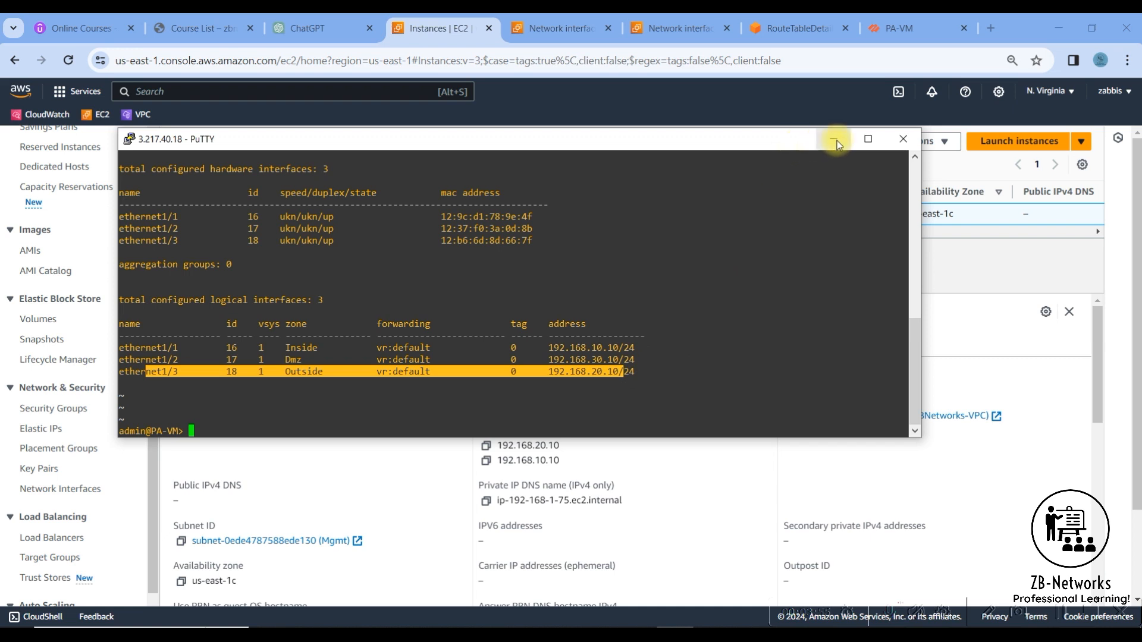
- Test the firewall's internet connectivity with "ping host 8.8.8.8" and stop the ping
left_click(321, 414)
type("ping")
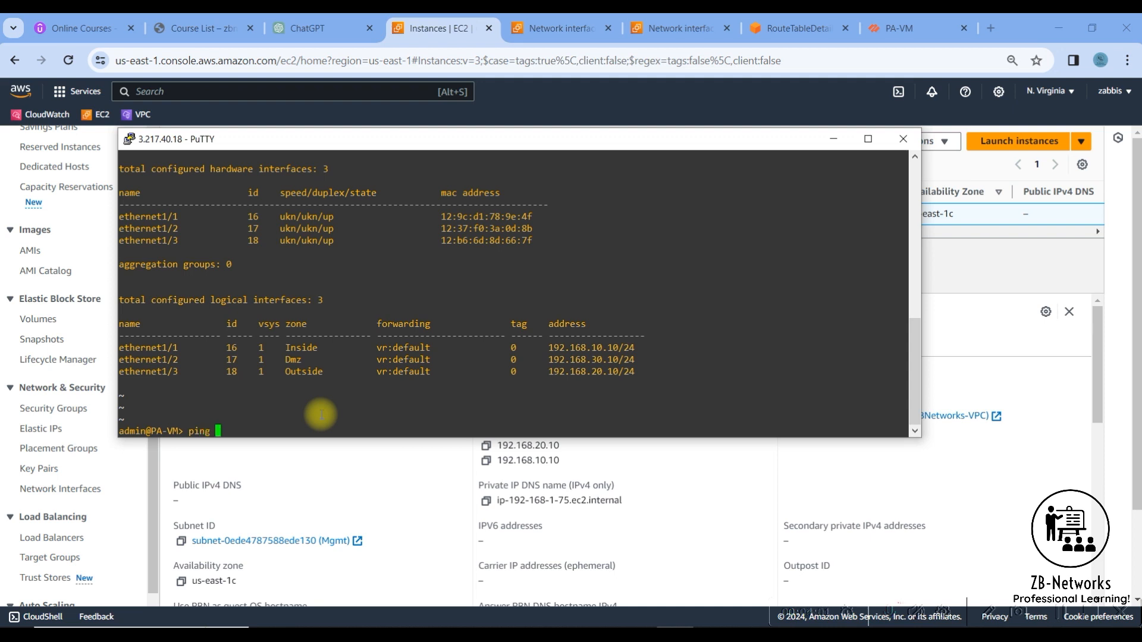
type(" host 8.8.8.8")
key("Return")
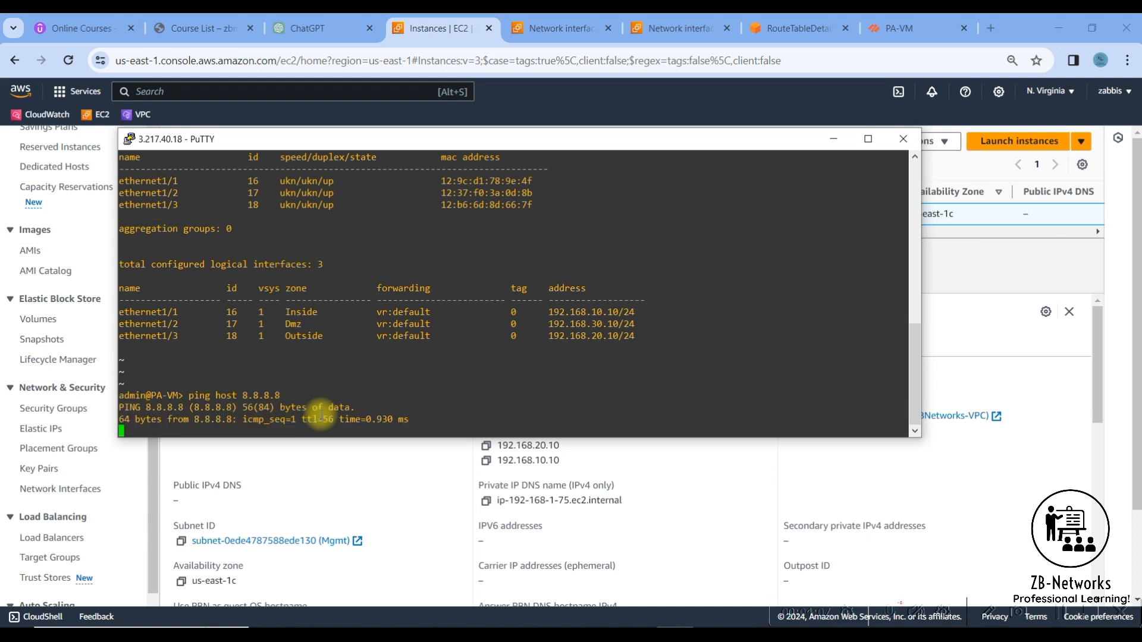
key("ctrl+c")
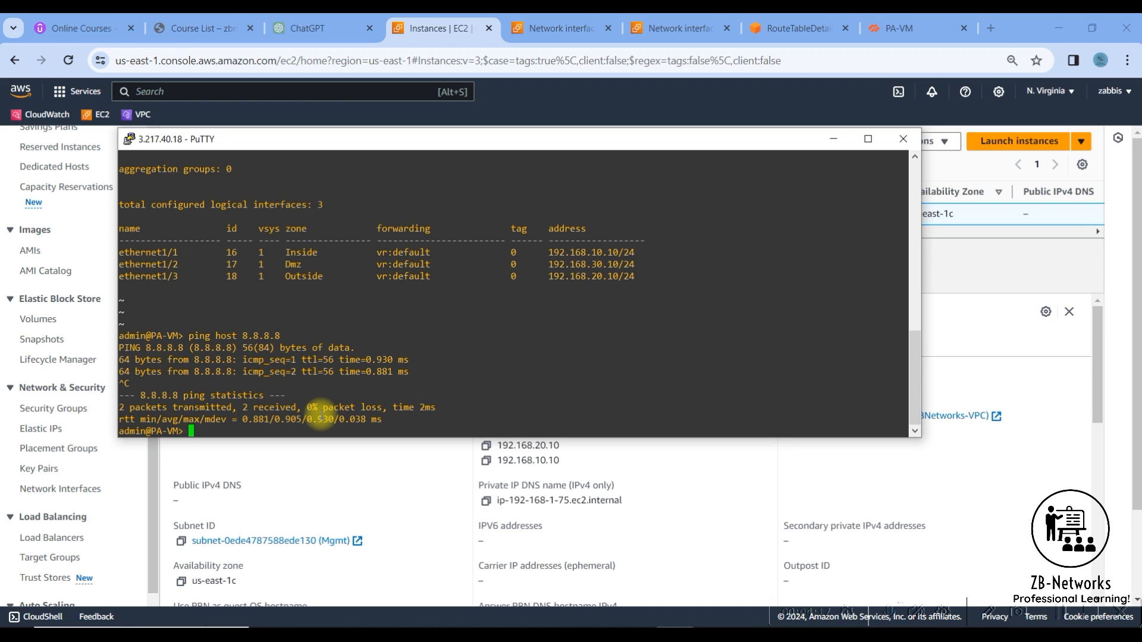
- Ping 8.8.8.8 from the firewall's Outside address with "ping source 192.168.20.10 host 8.8.8.8"
key("Up")
key("Left")
key("Left")
key("Left")
key("Left")
key("Left")
key("Left")
key("Left")
key("Left")
key("Left")
key("Left")
key("Left")
key("Left")
type("source 192.168.20.10")
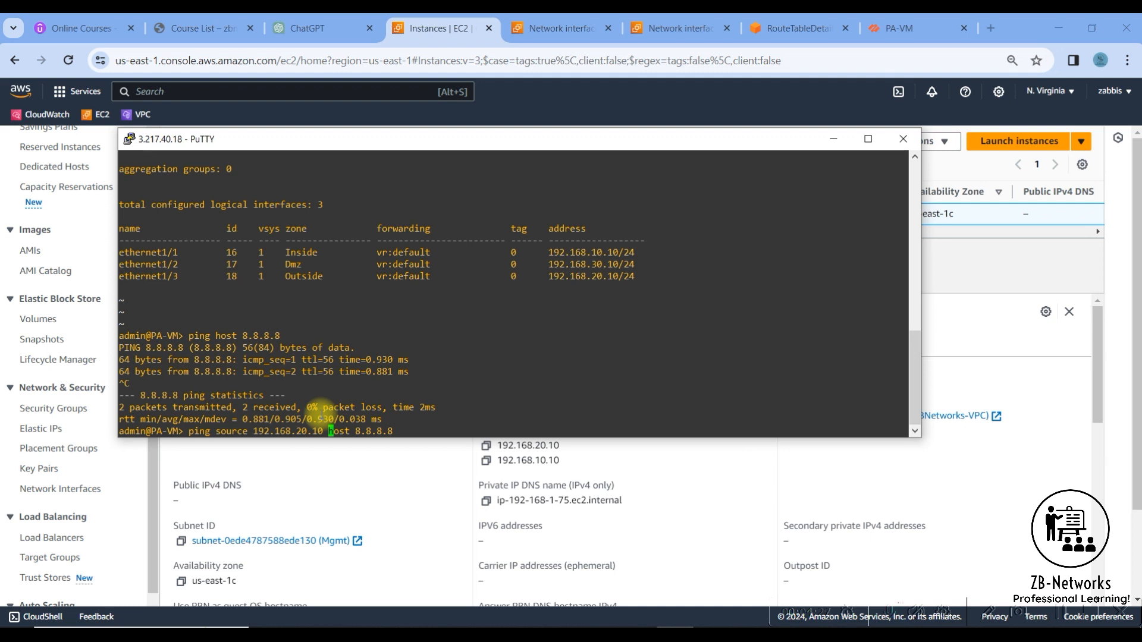
key("Return")
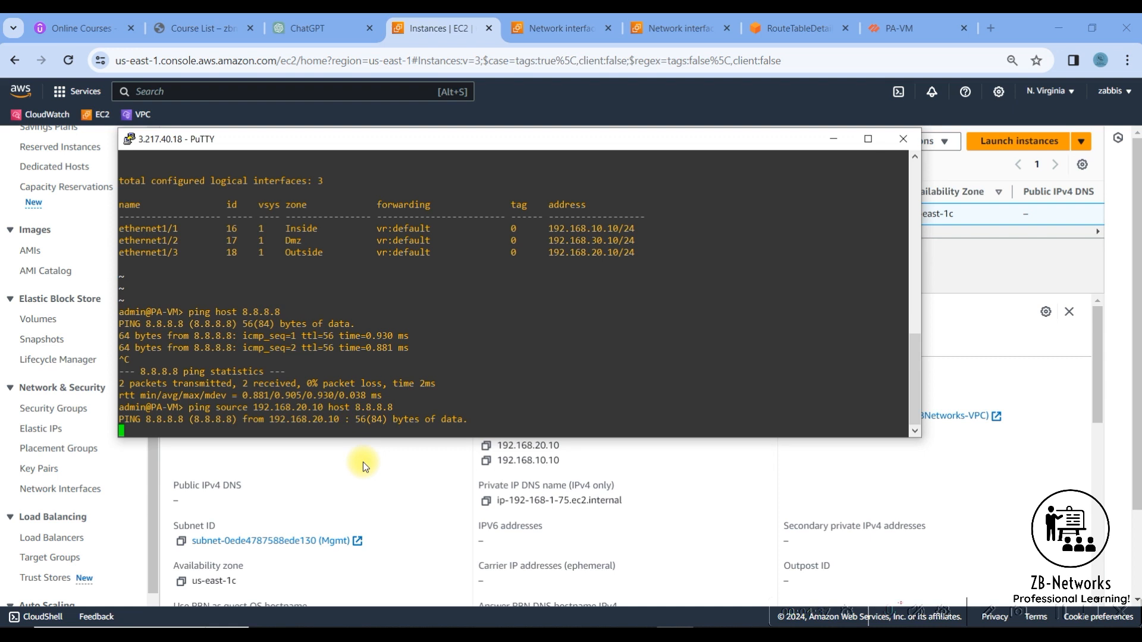
- Allocate a new Elastic IP address from Amazon's pool of IPv4 addresses in the EC2 console and dismiss the notification
left_click(443, 31)
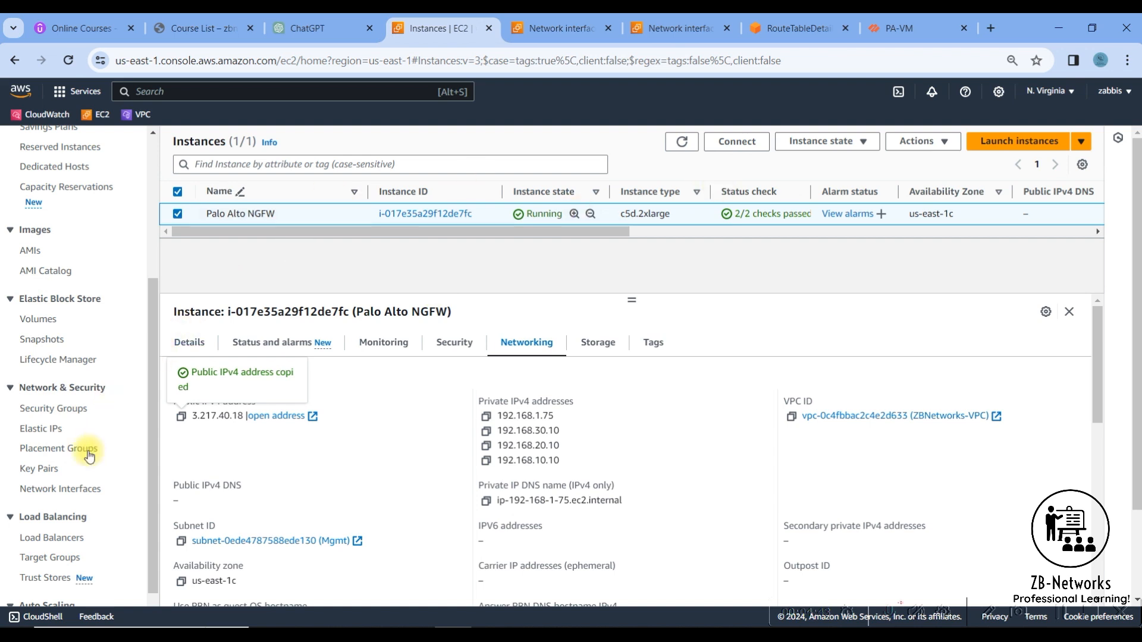
left_click(43, 435)
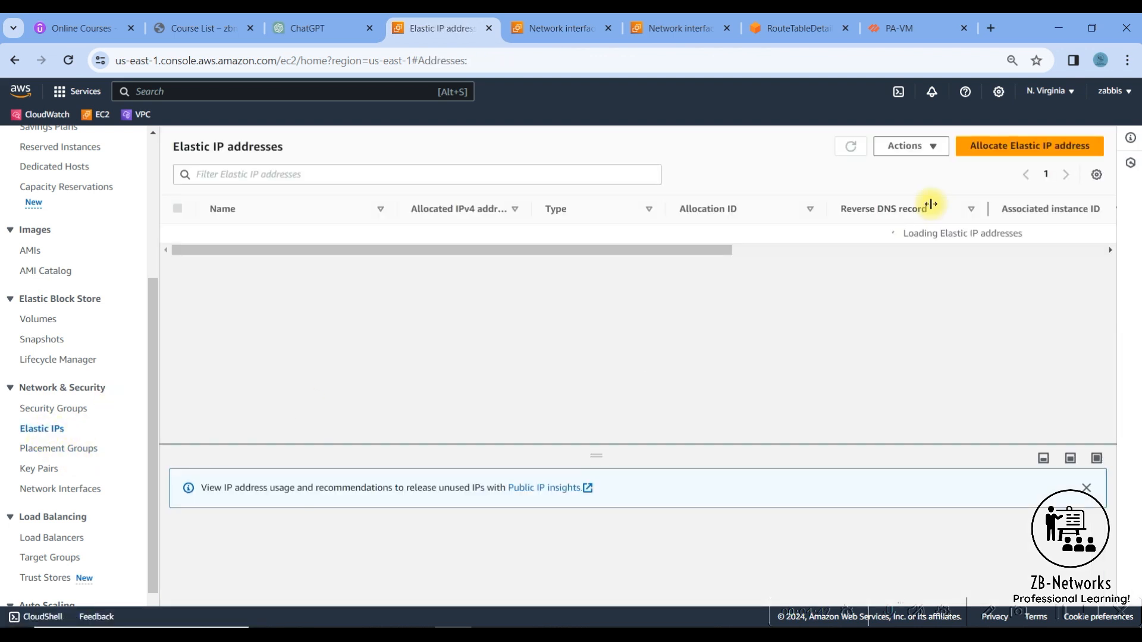
left_click(1021, 160)
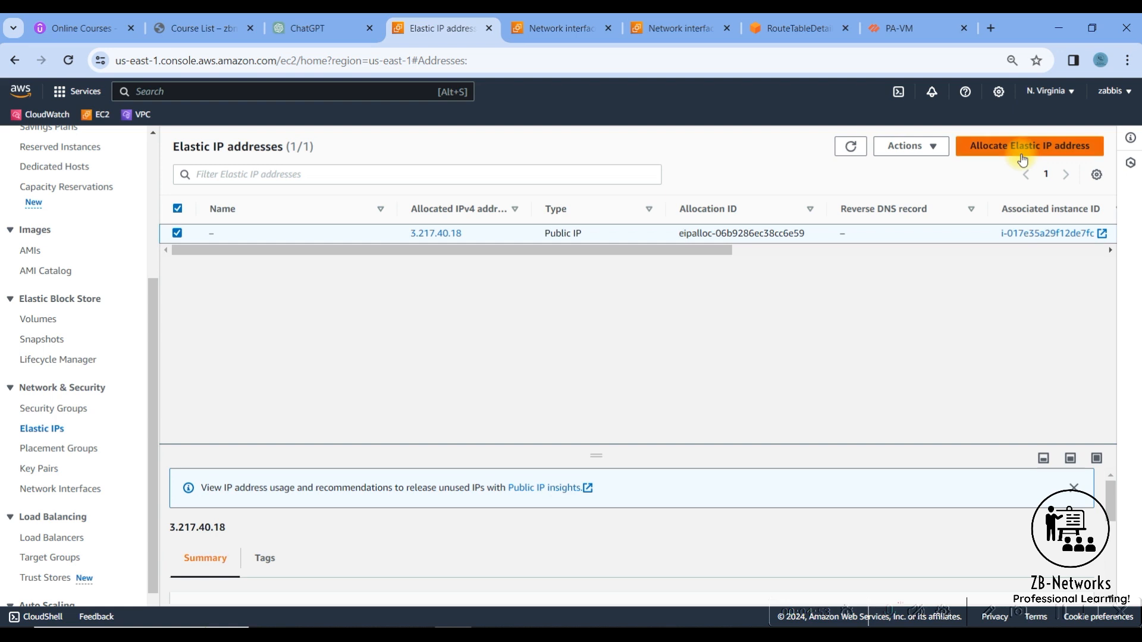
scroll(366, 411, "down", 3)
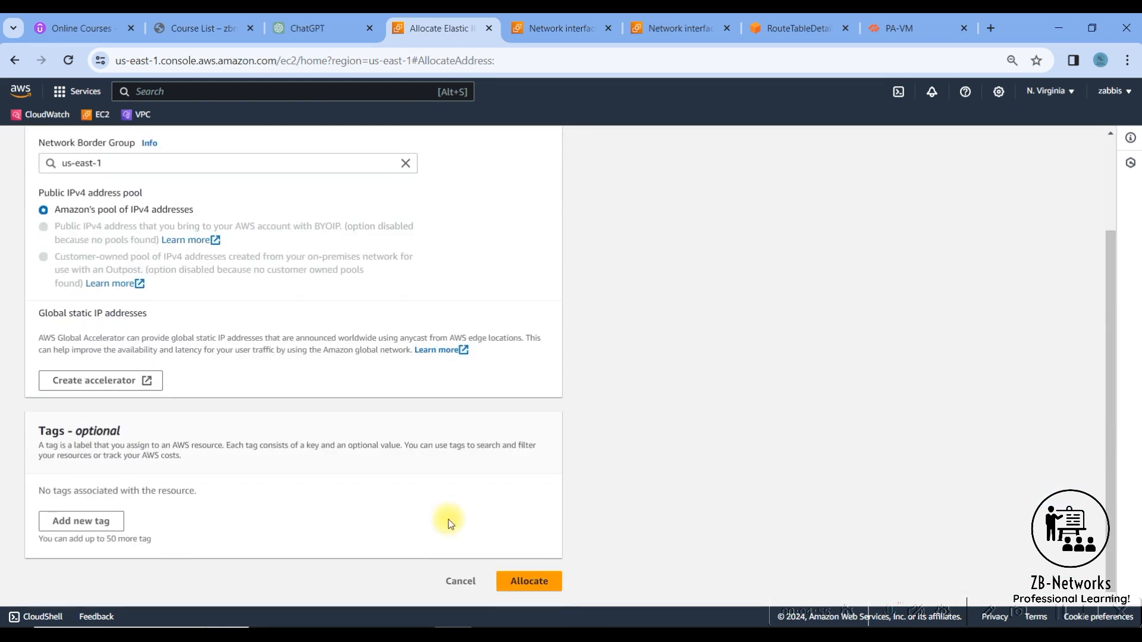
left_click(528, 581)
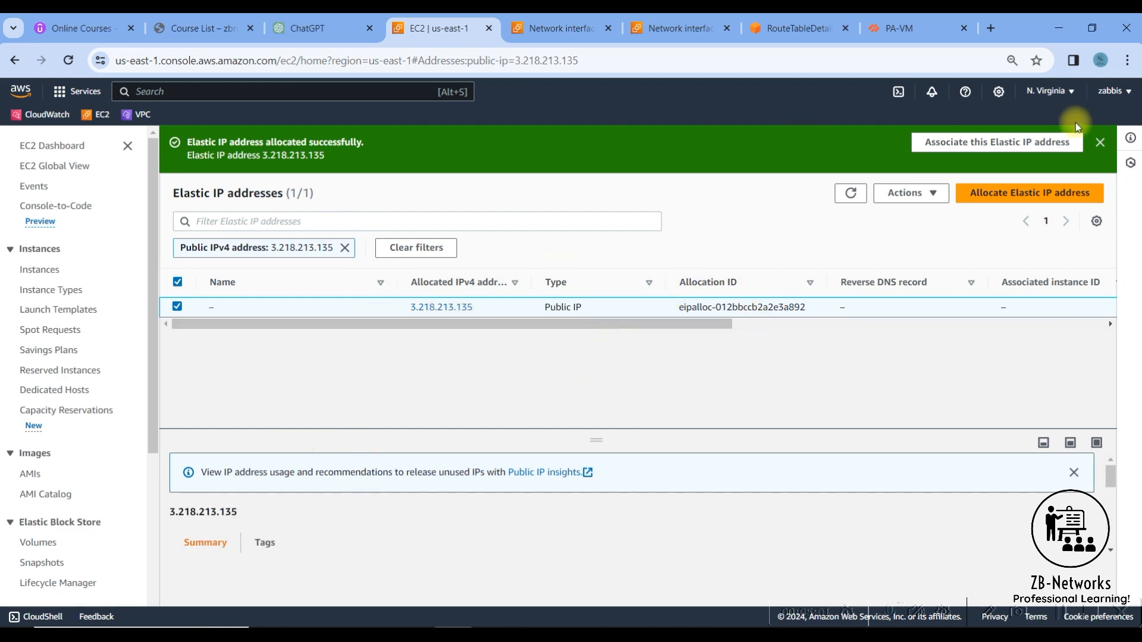
left_click(1100, 142)
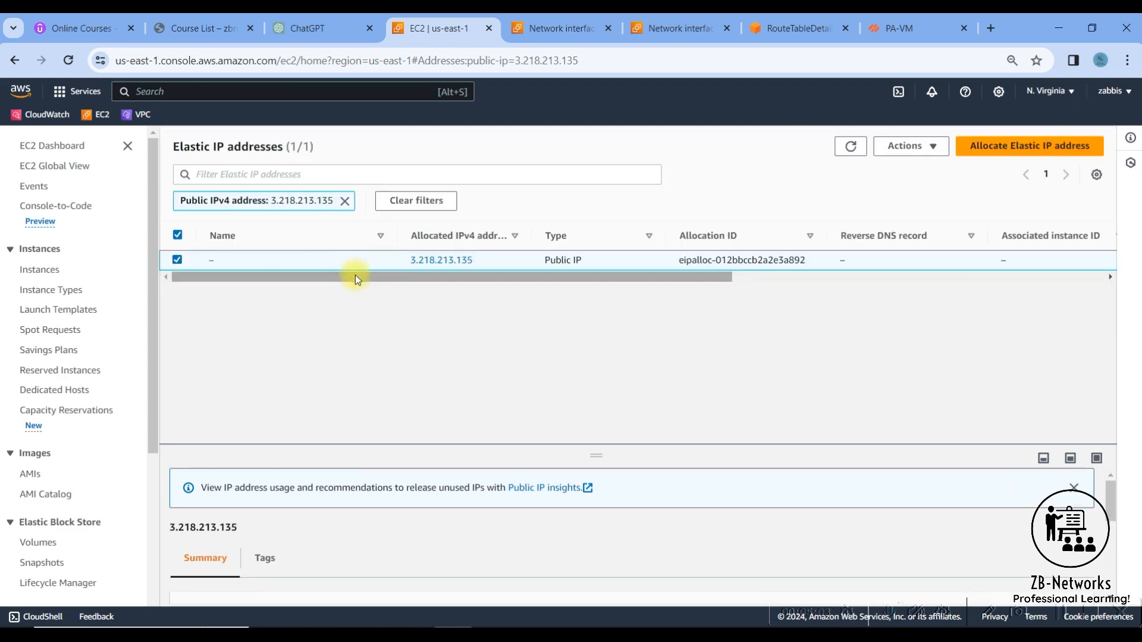
- Clear the address filter and compare the associated instance and private IP of both Elastic IP addresses
left_click_drag(675, 277, 819, 274)
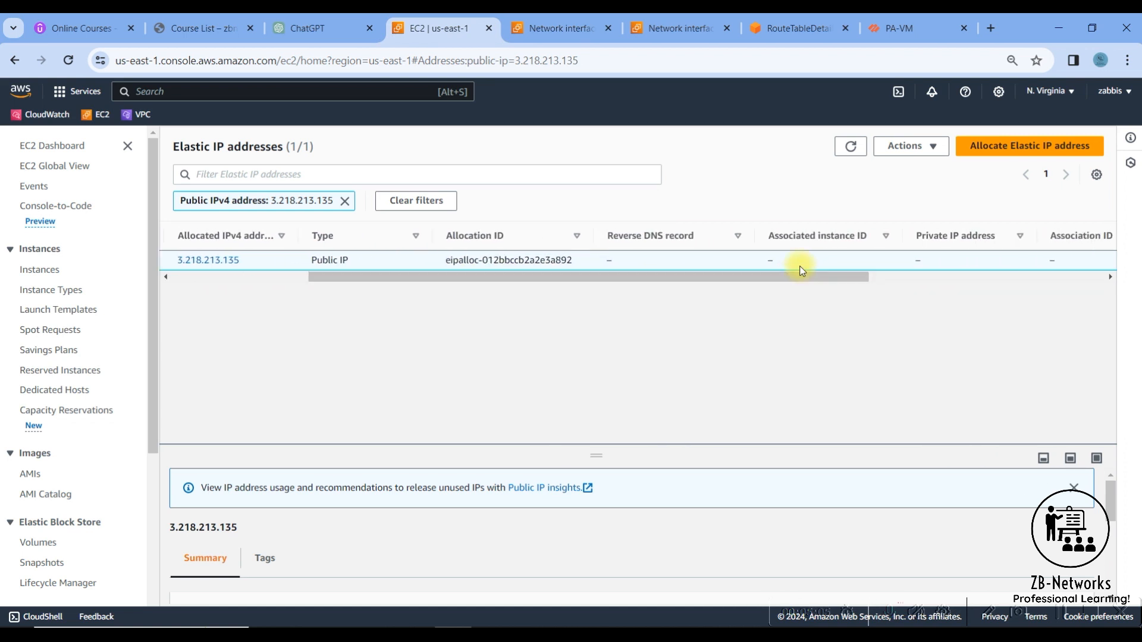
left_click(345, 203)
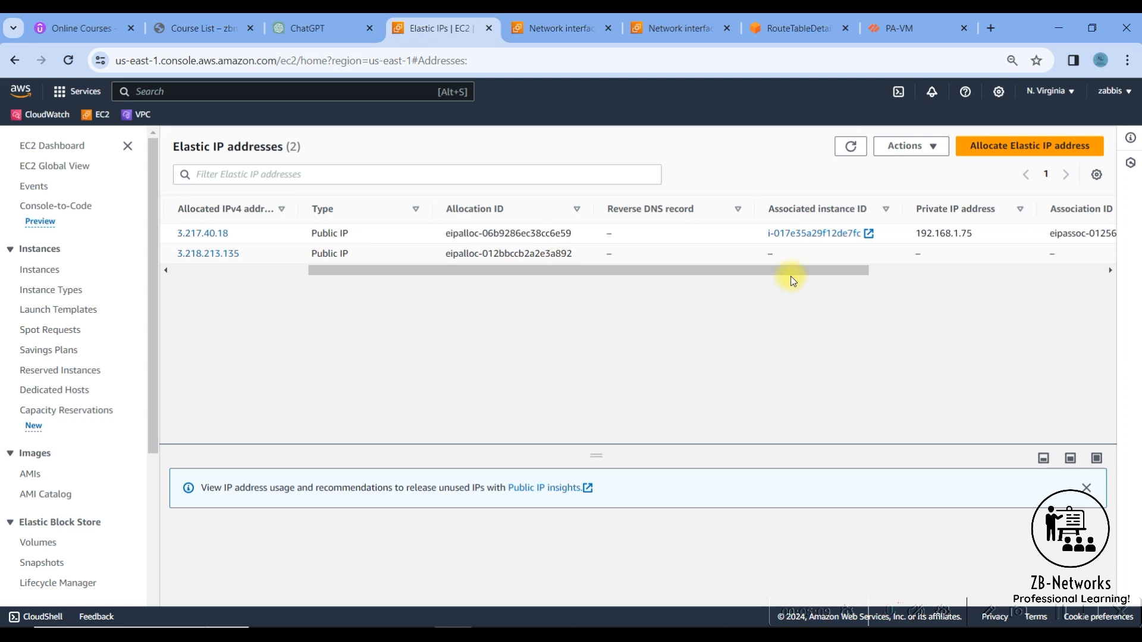
left_click_drag(632, 270, 738, 271)
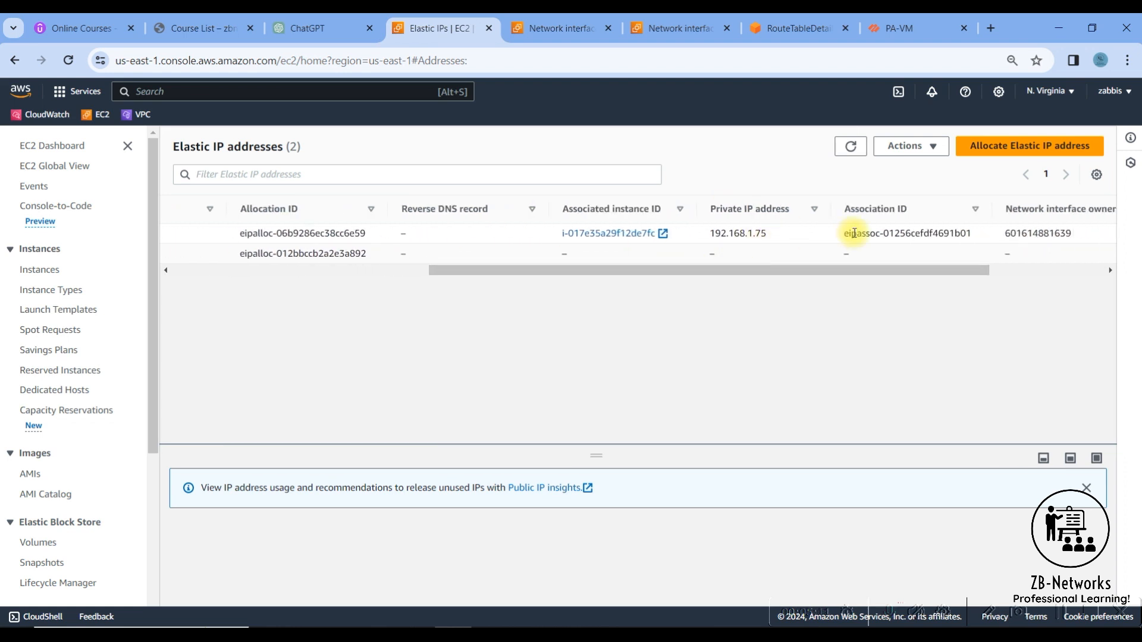
left_click_drag(990, 233, 497, 276)
- Associate the Elastic IP address 3.218.213.135 with the Outside network interface eni-0e5f390c1361f2fe7
left_click(177, 254)
left_click(910, 146)
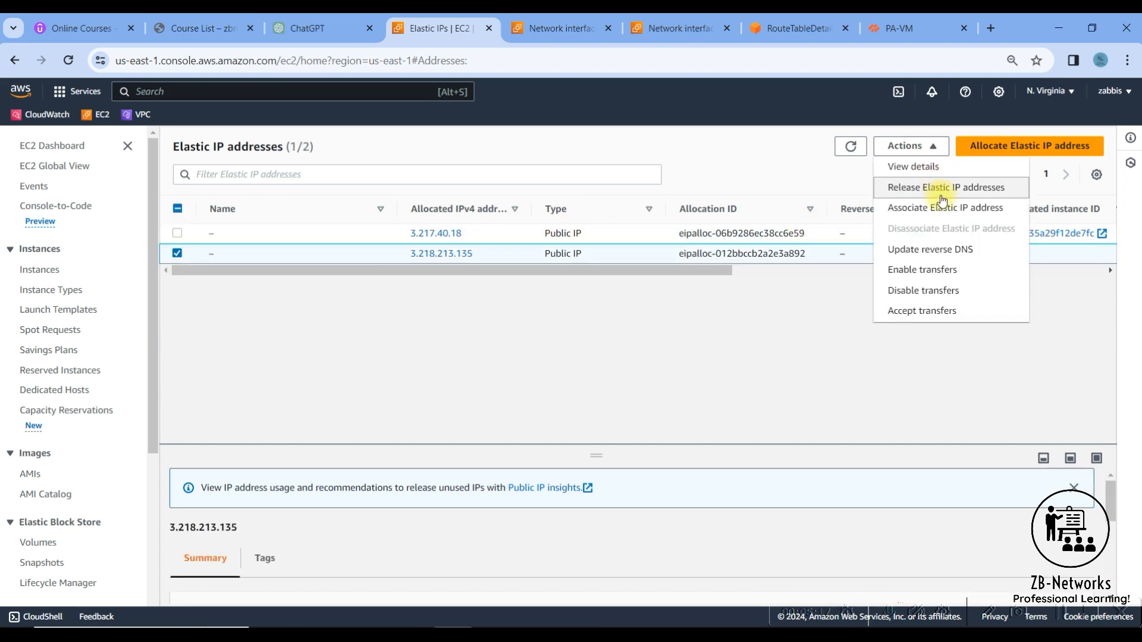
left_click(942, 208)
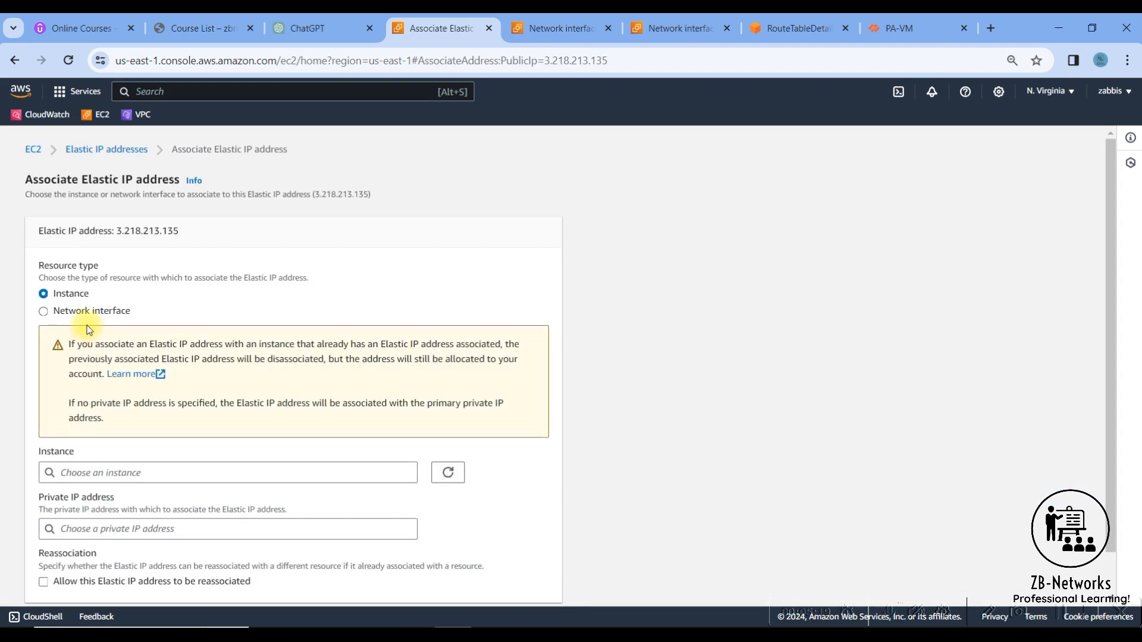
left_click(76, 311)
left_click(187, 472)
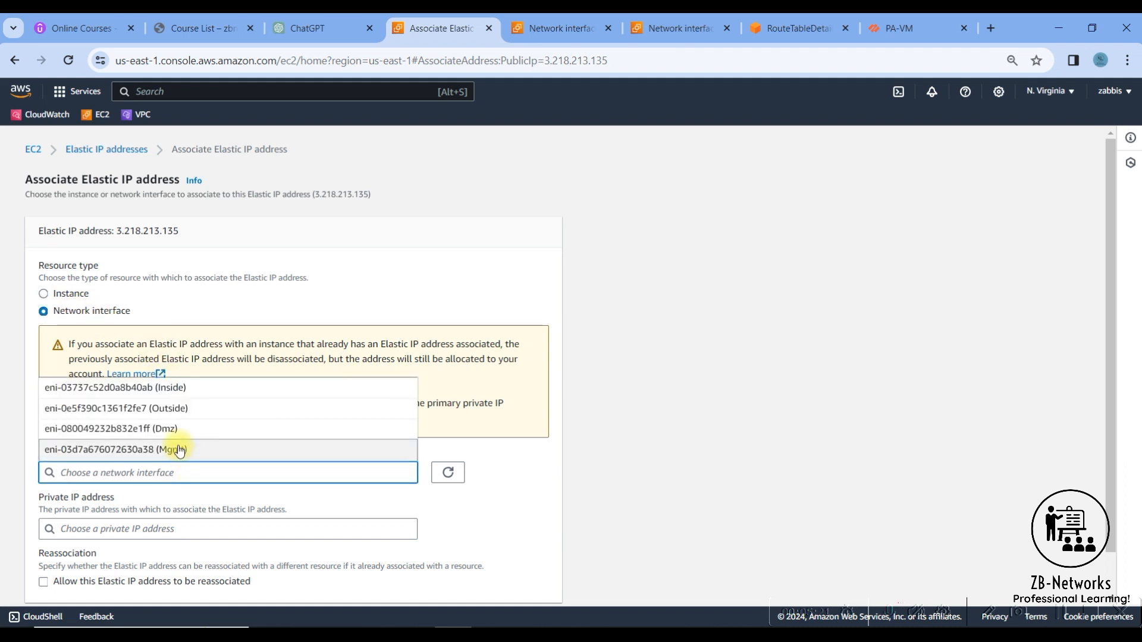
left_click(171, 408)
scroll(523, 412, "down", 2)
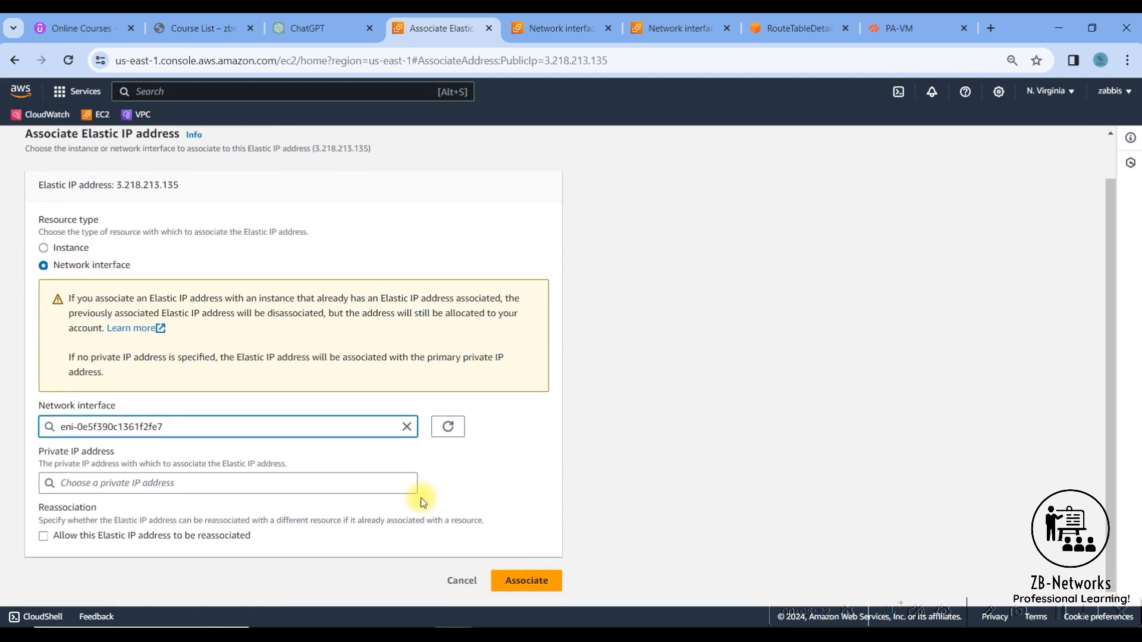
left_click(522, 578)
- Check the firewall's SSH session for replies to the ping sourced from 192.168.20.10 and stop that ping
left_click(600, 632)
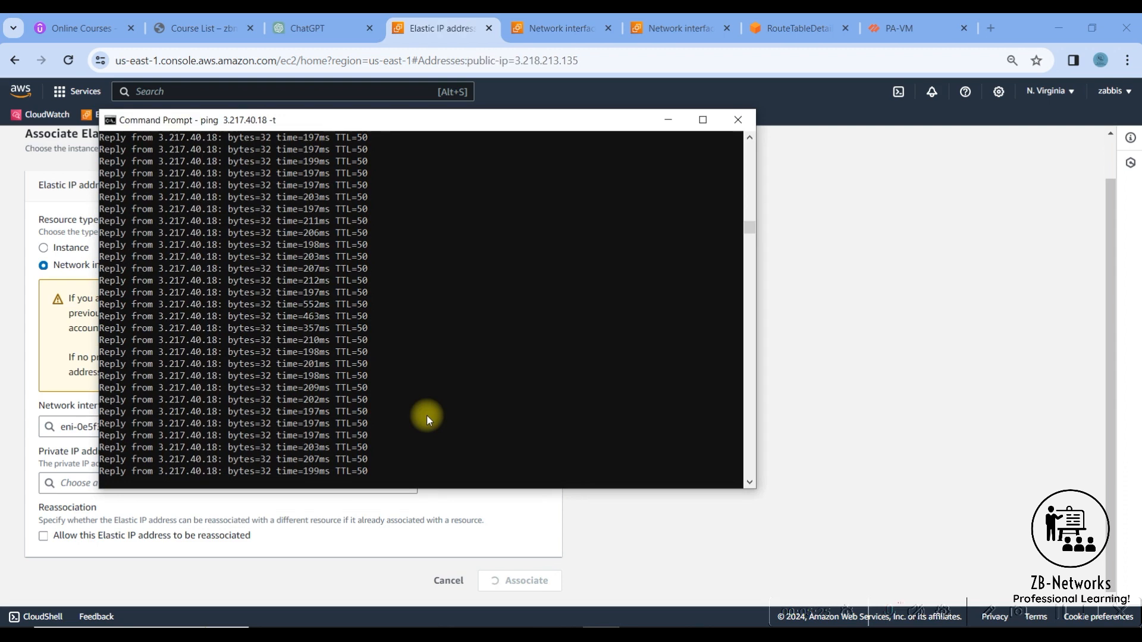
left_click(676, 634)
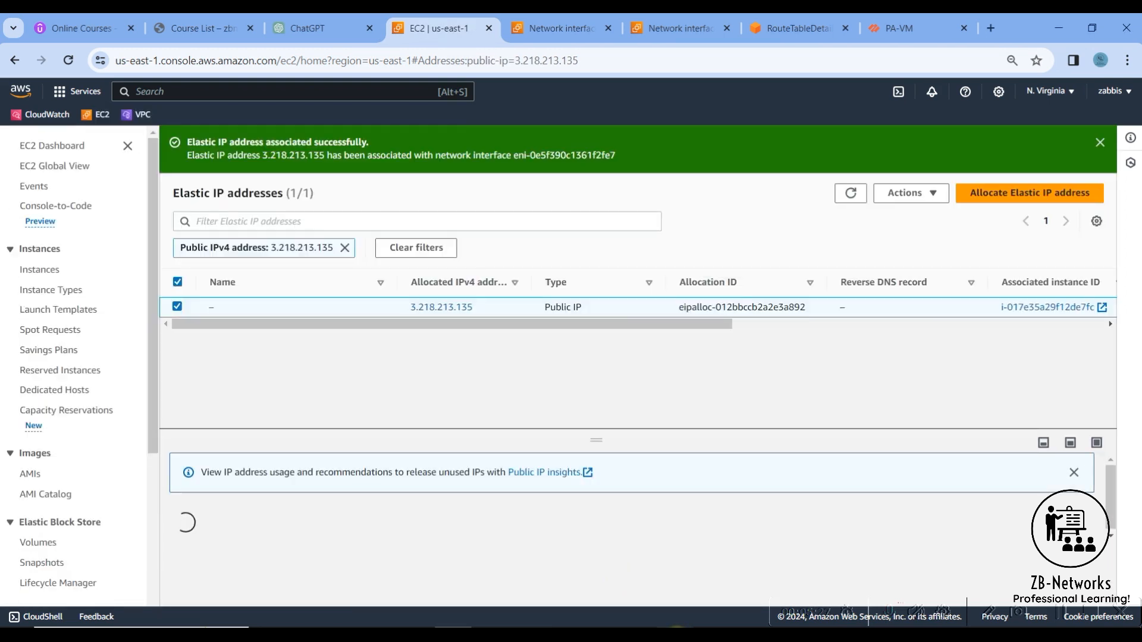
left_click(676, 634)
left_click_drag(418, 413, 179, 410)
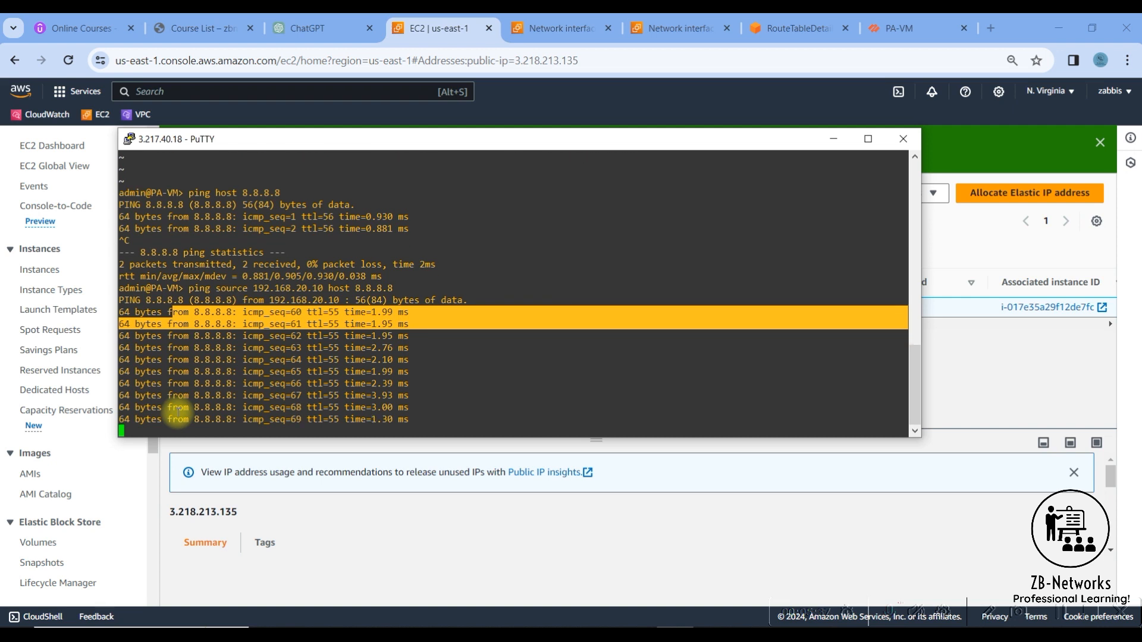
key("ctrl+c")
key("Up")
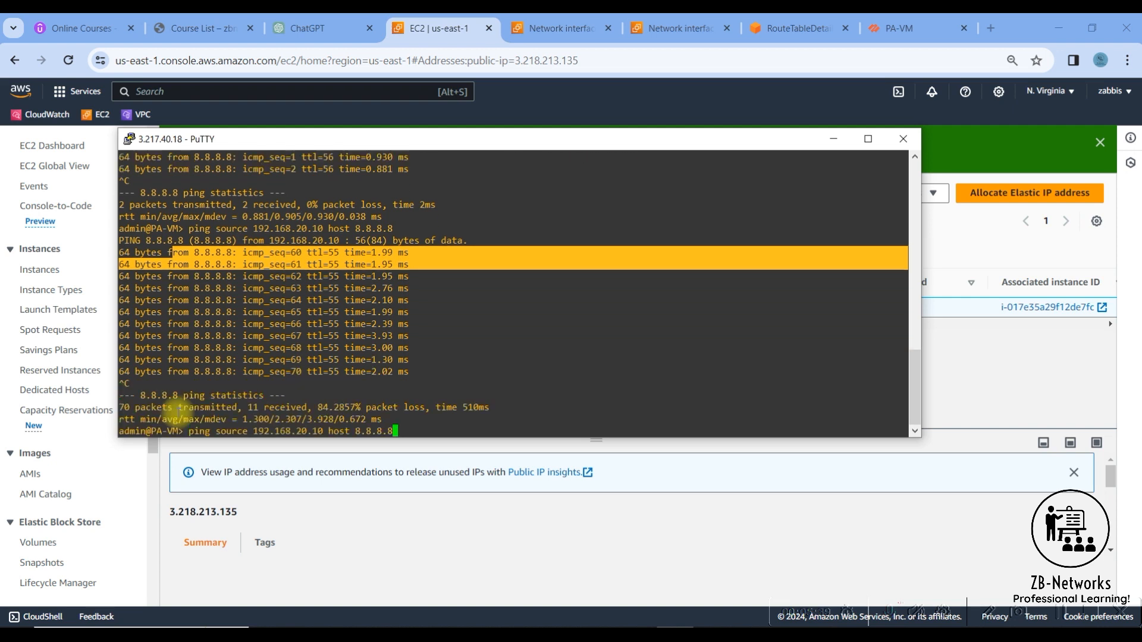
key("BackSpace")
key("BackSpace")
key("BackSpace")
type("www.google.co")
key("Return")
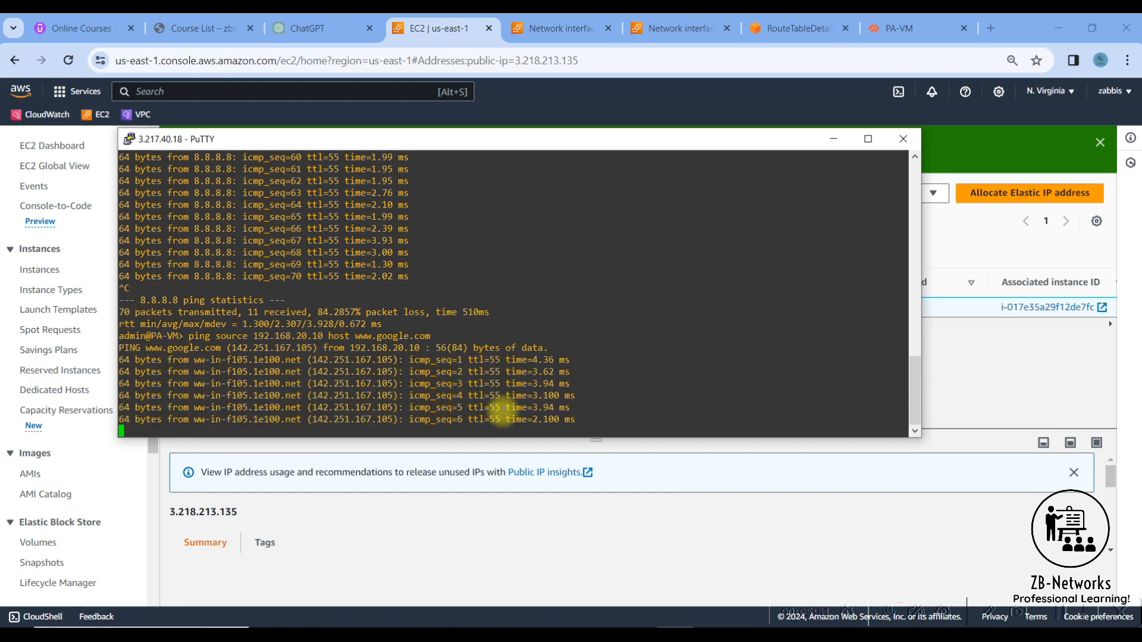
key("ctrl+c")
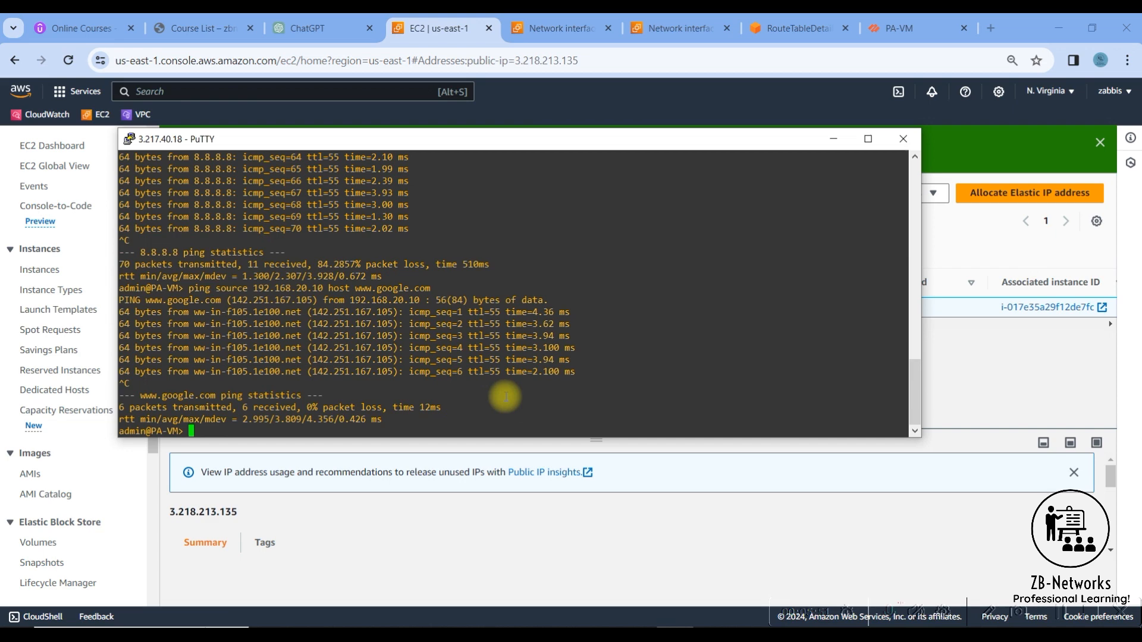
- Begin launching a new EC2 instance in the AWS console with the Microsoft Windows Server 2022 Base image
left_click(834, 141)
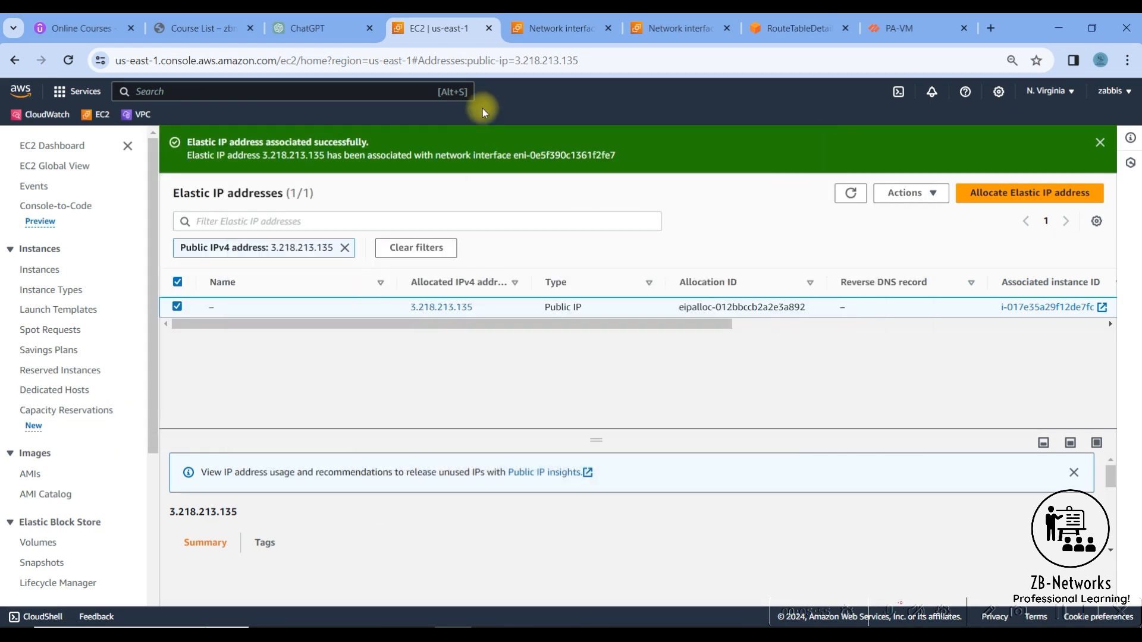
left_click(39, 271)
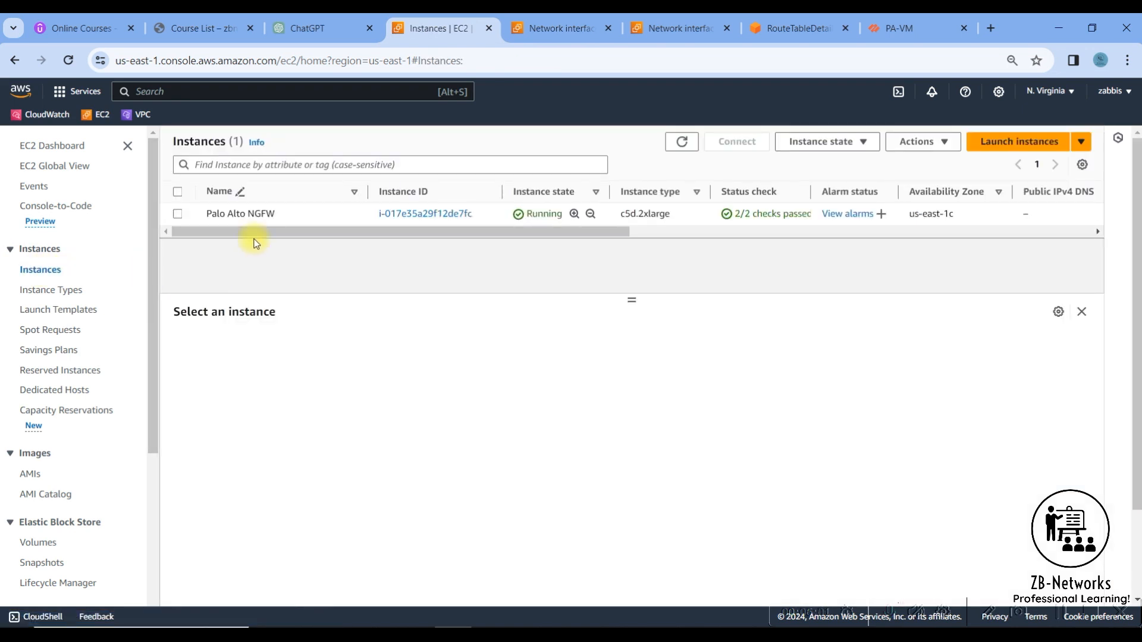
left_click(1027, 146)
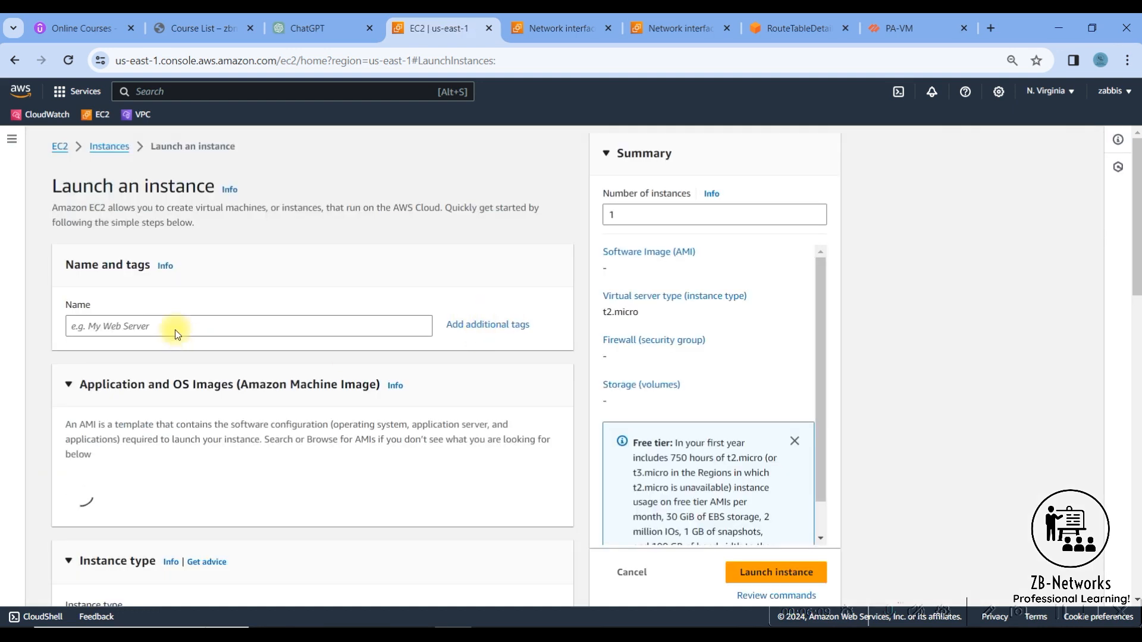
scroll(268, 445, "down", 3)
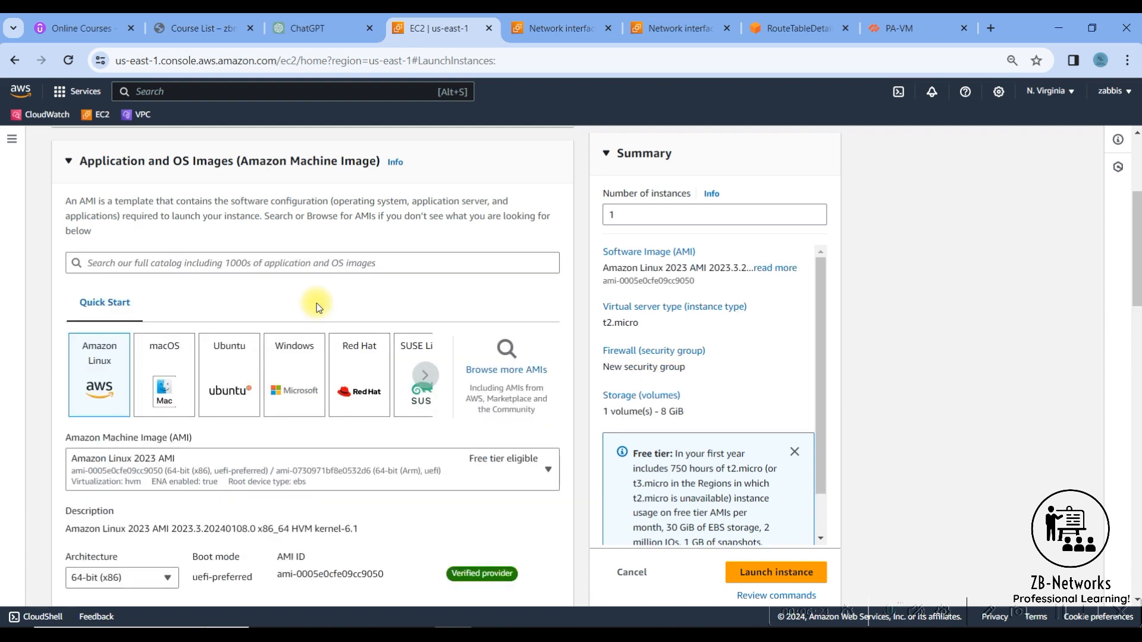
left_click(294, 390)
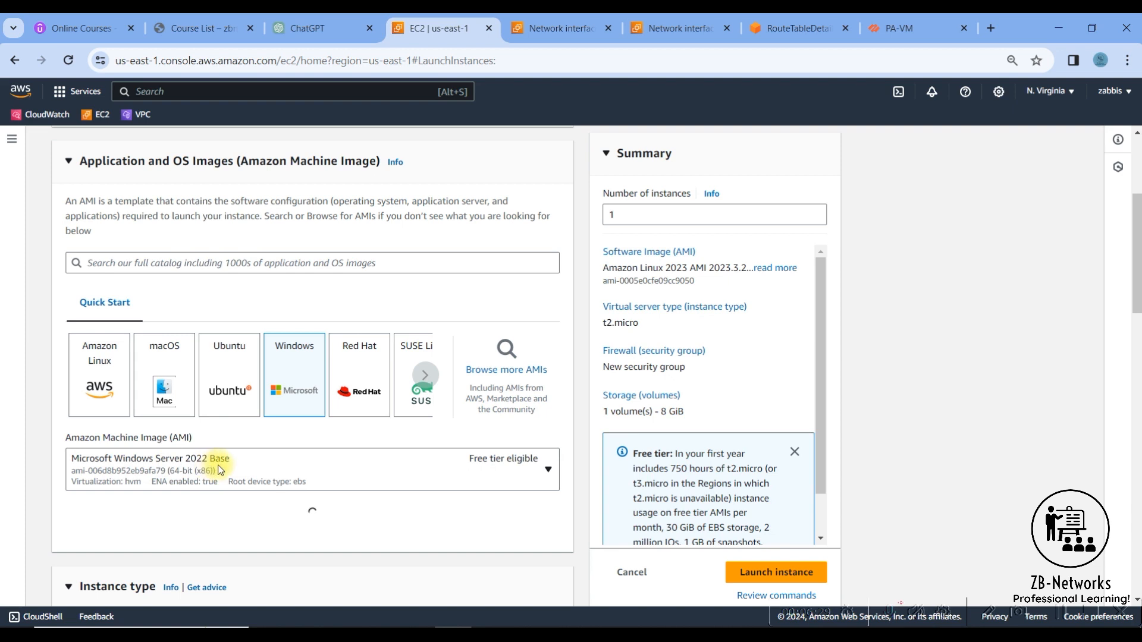
left_click(526, 462)
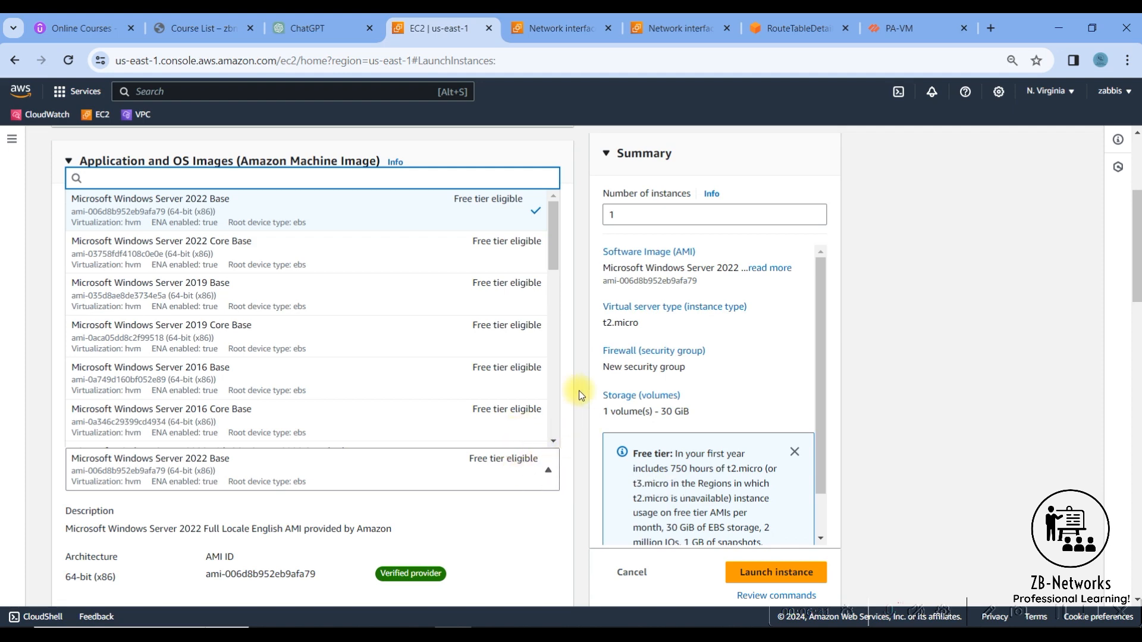
left_click(581, 405)
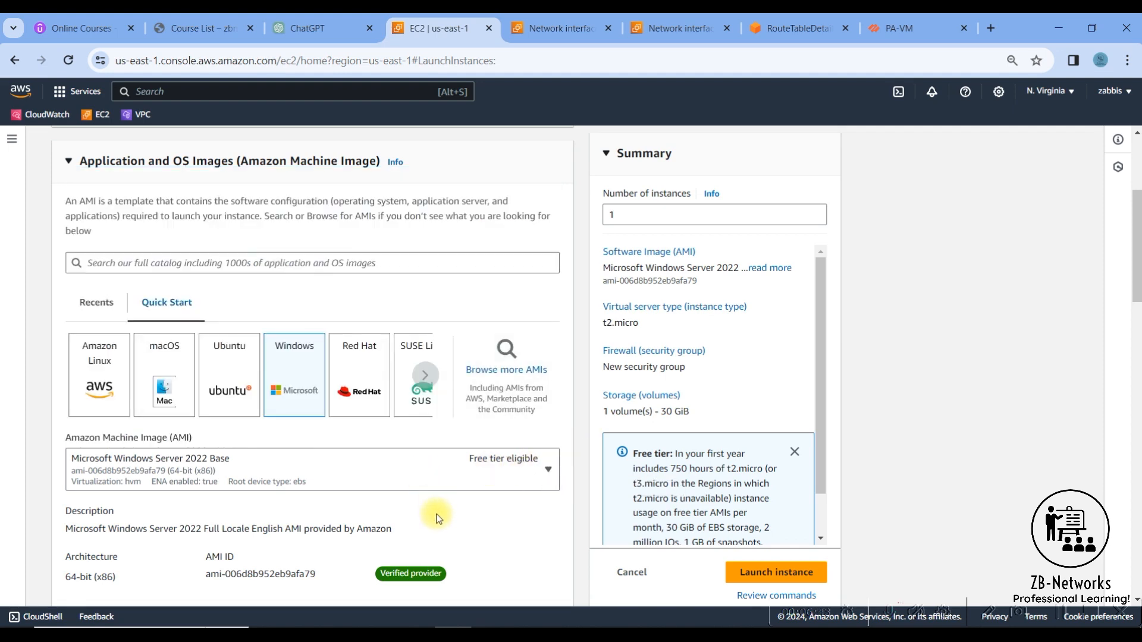
- Set the new instance's type to t2.small and its key pair to Palo-Alto
scroll(437, 517, "down", 5)
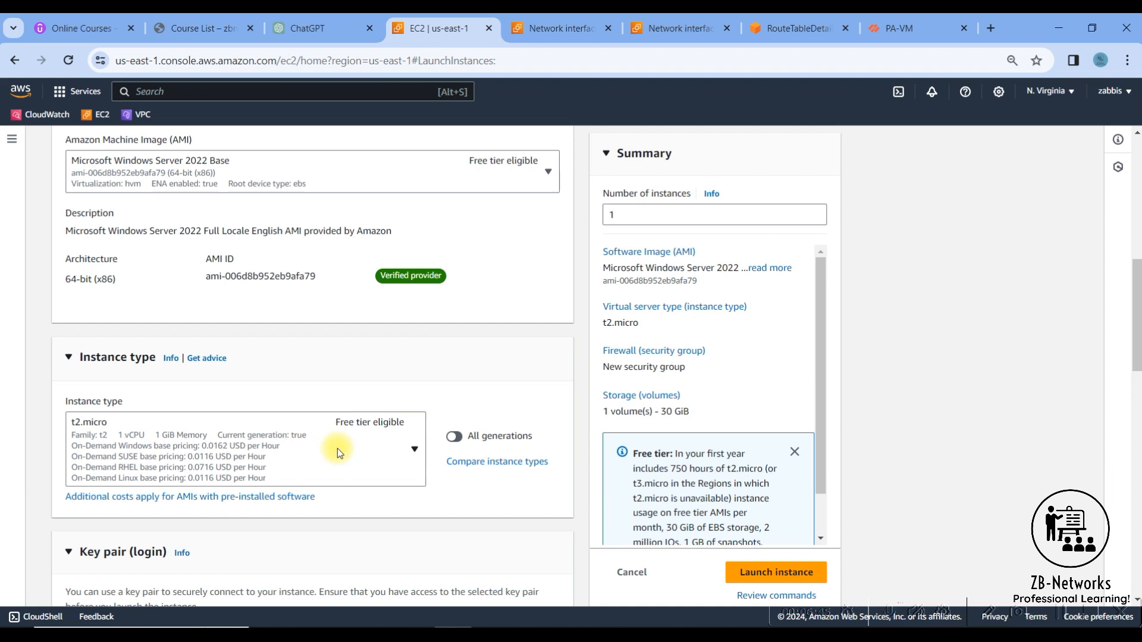
left_click(410, 453)
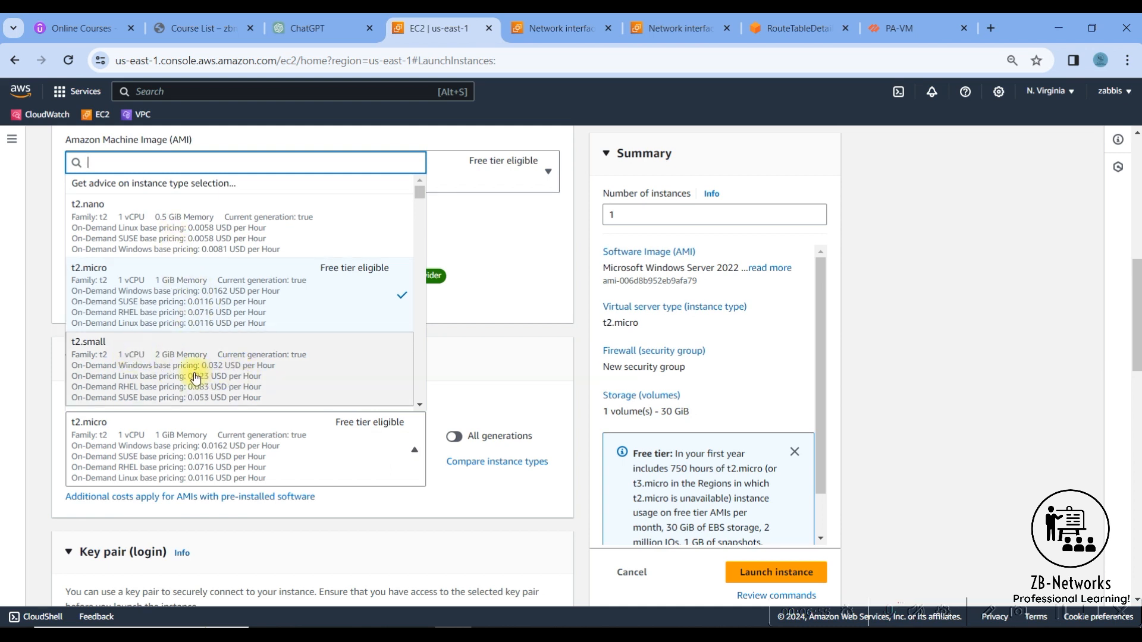
left_click(225, 371)
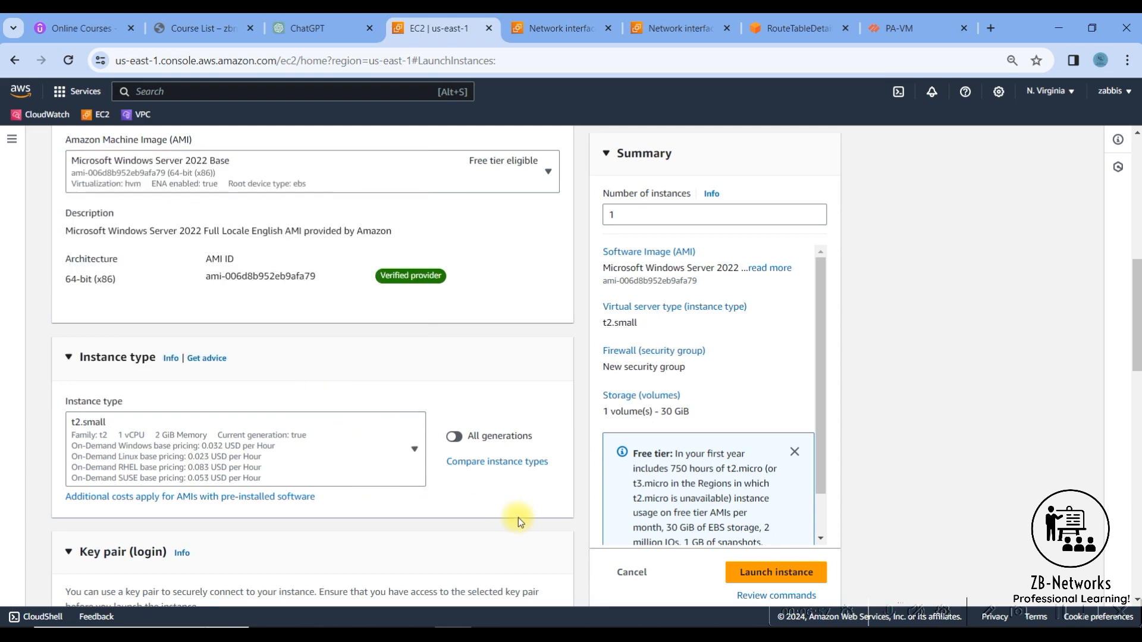
scroll(519, 517, "down", 5)
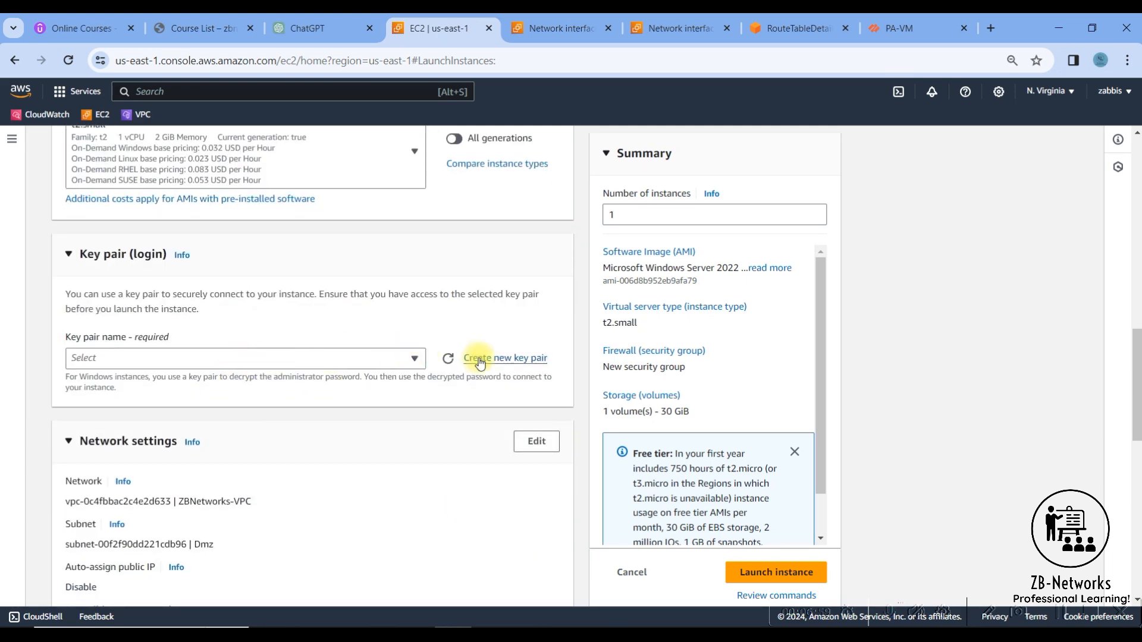
left_click(390, 358)
left_click(118, 492)
- Edit the new instance's network settings to place it in the Inside subnet of ZBNetworks-VPC
left_click(534, 447)
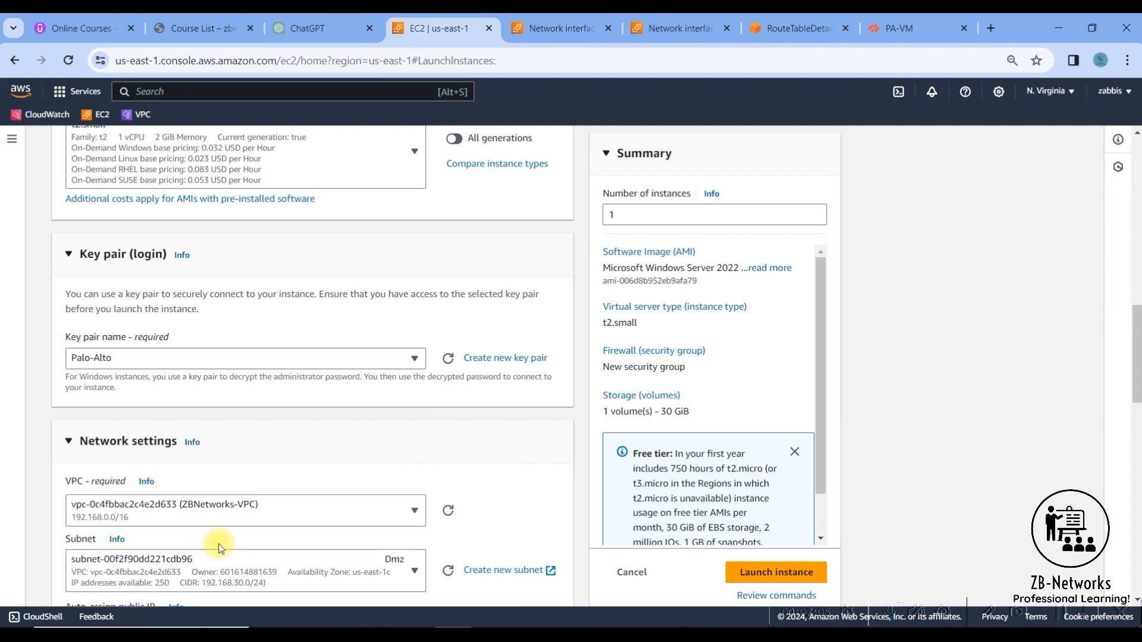
scroll(363, 510, "down", 5)
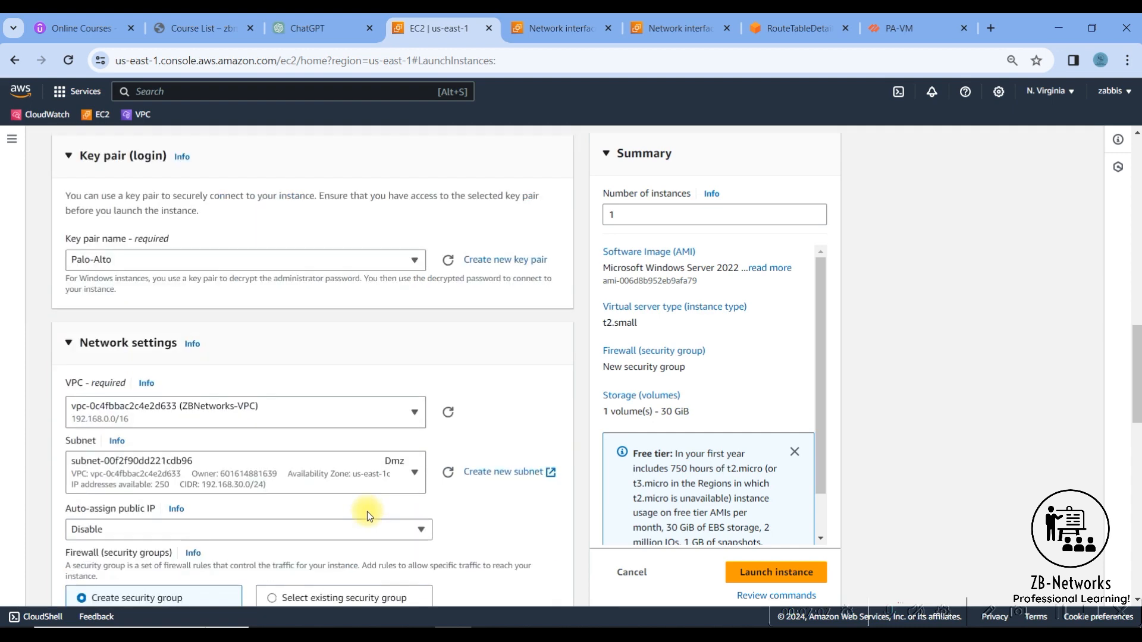
left_click(328, 263)
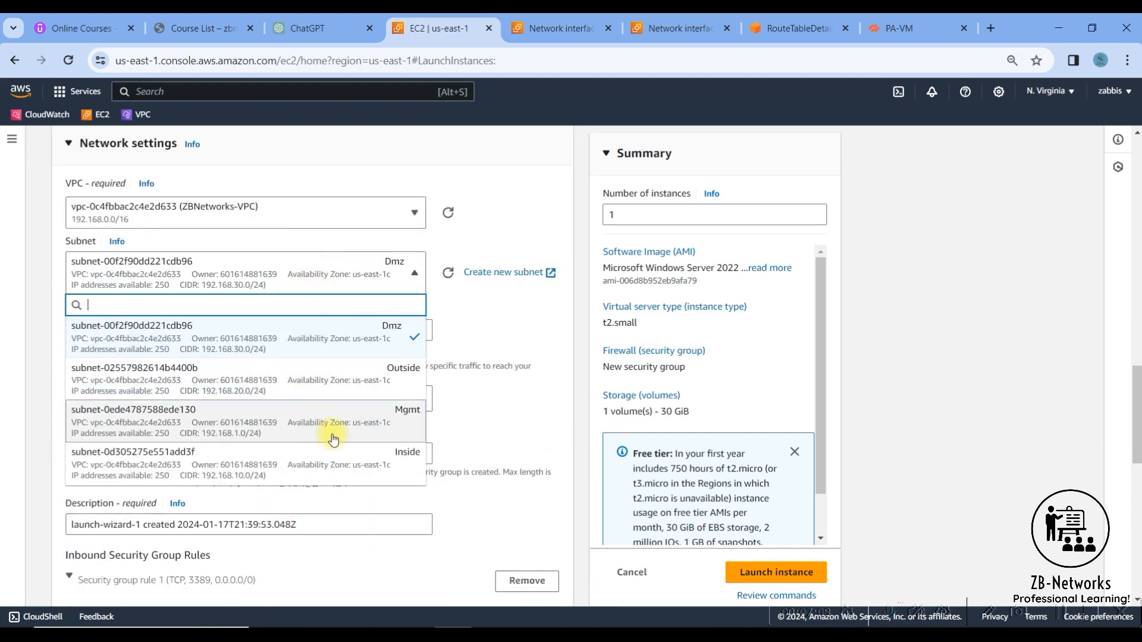
key("Return")
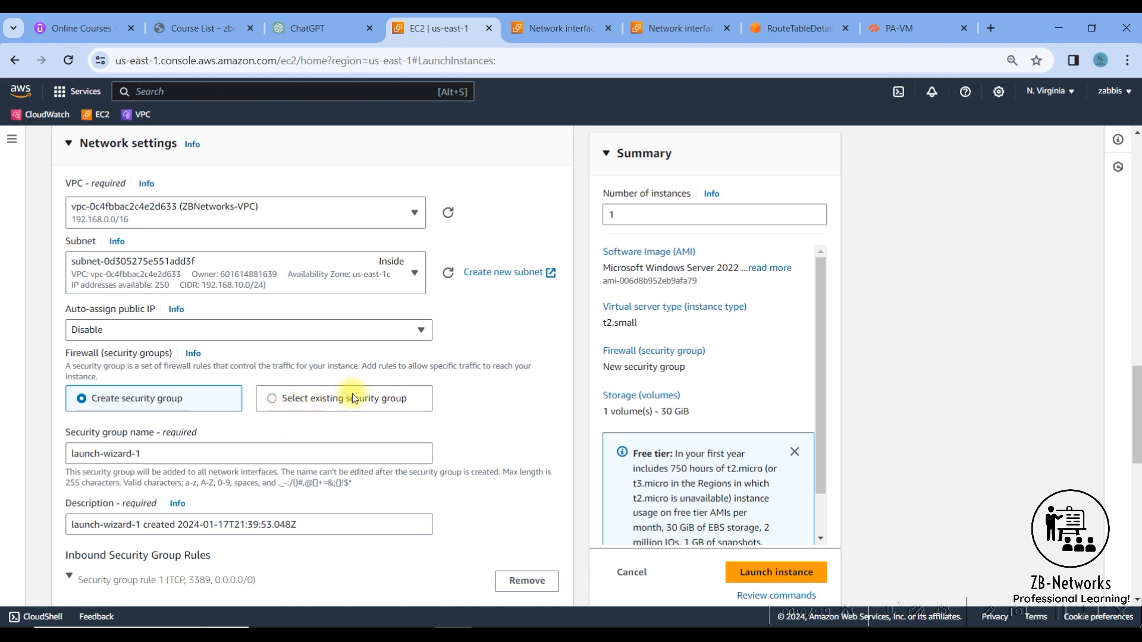
- Assign the existing "Allow all" security group to the new instance and launch it with the default storage
left_click(331, 408)
left_click(306, 459)
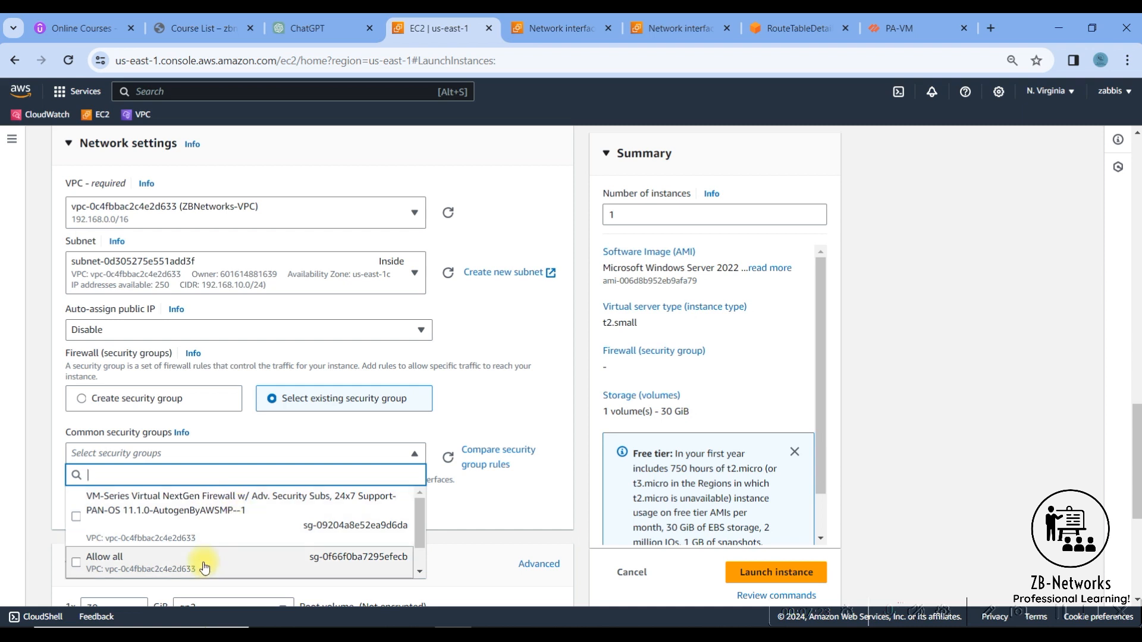
left_click(205, 565)
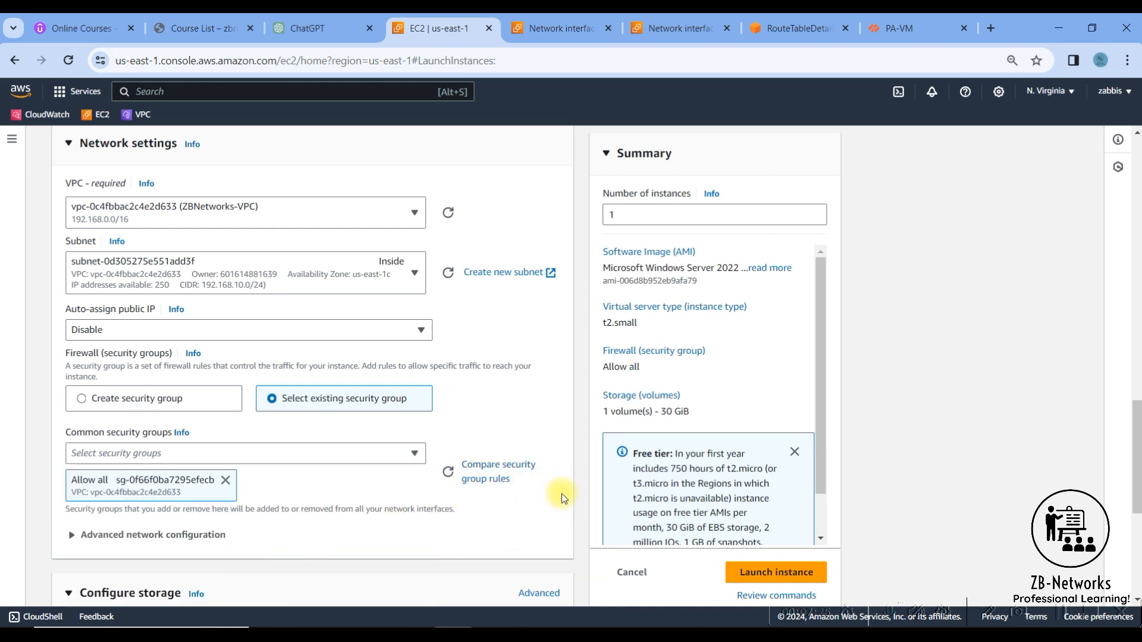
scroll(555, 513, "down", 3)
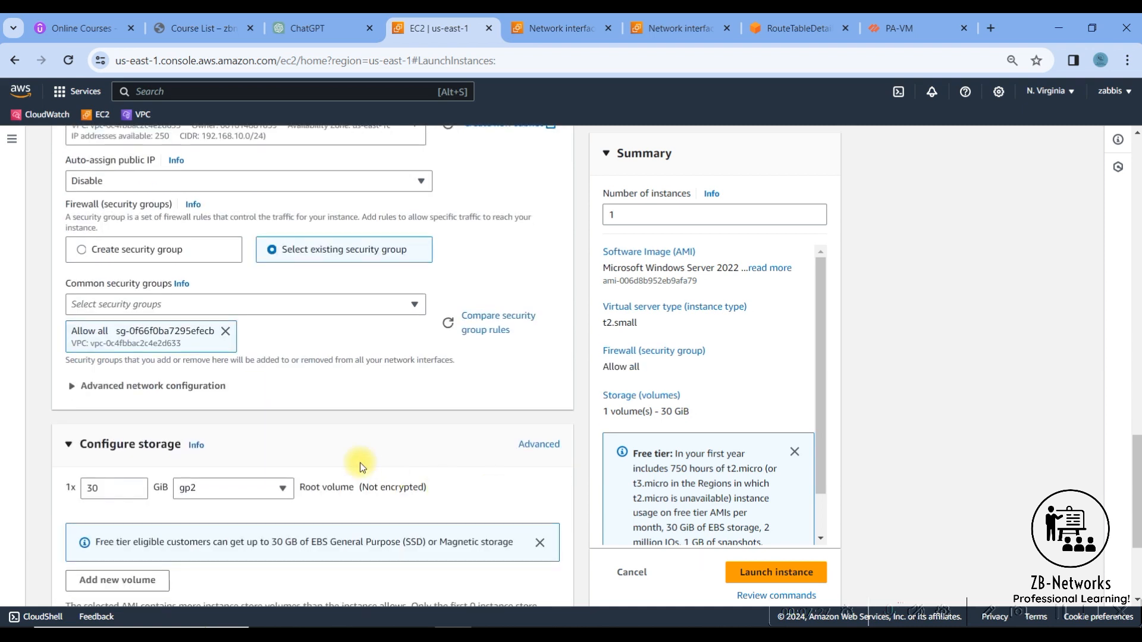
scroll(383, 411, "down", 3)
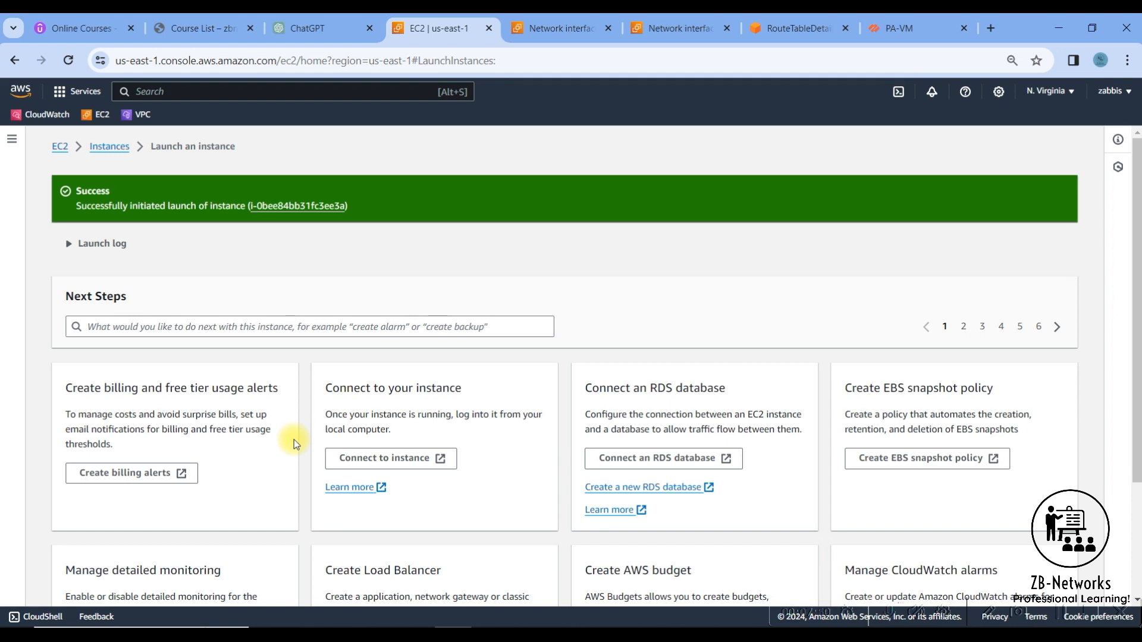
- Open the newly launched instance from the success message, close the old launch tab and refresh the instance's state
left_click(264, 205)
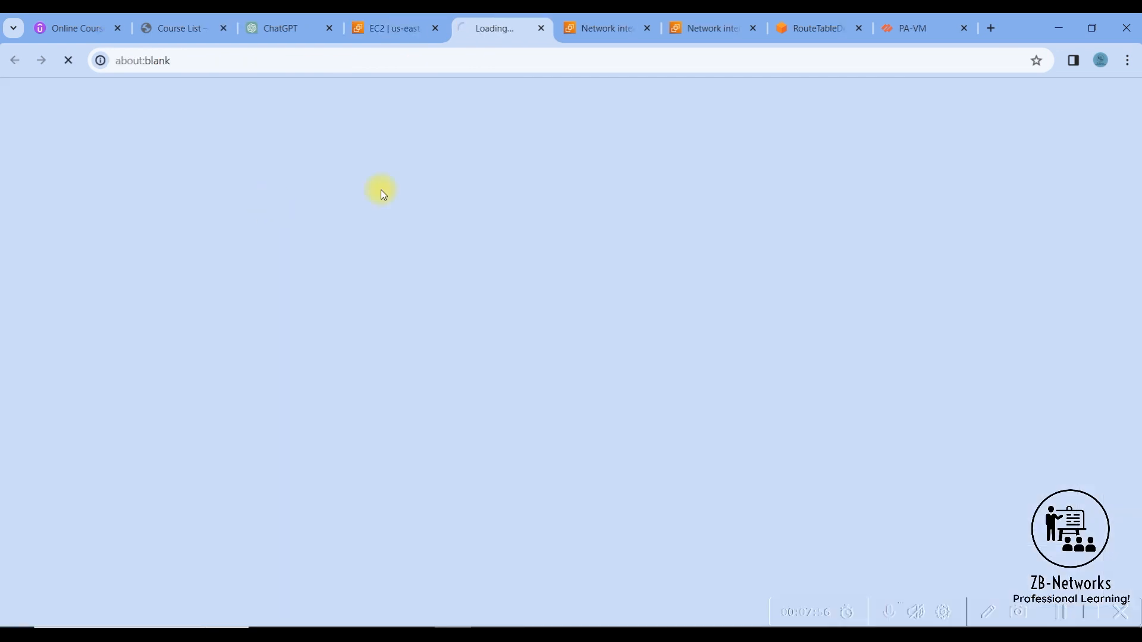
left_click(434, 28)
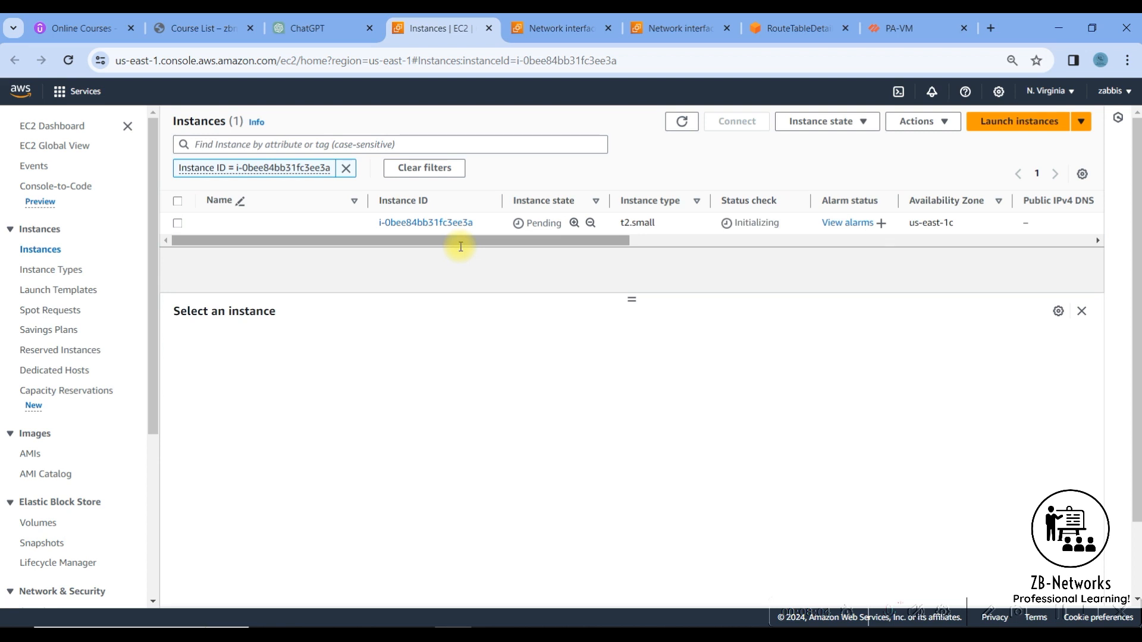
left_click(681, 142)
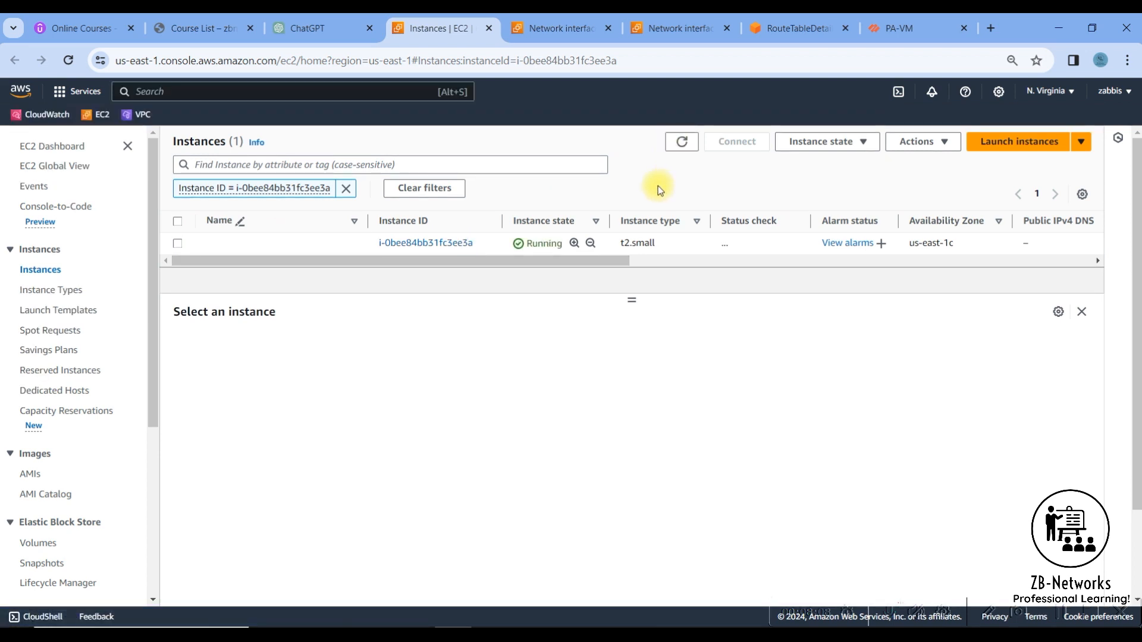
- Check the new instance's status, select it to show its details and copy its private IPv4 address
double_click(756, 243)
left_click(178, 244)
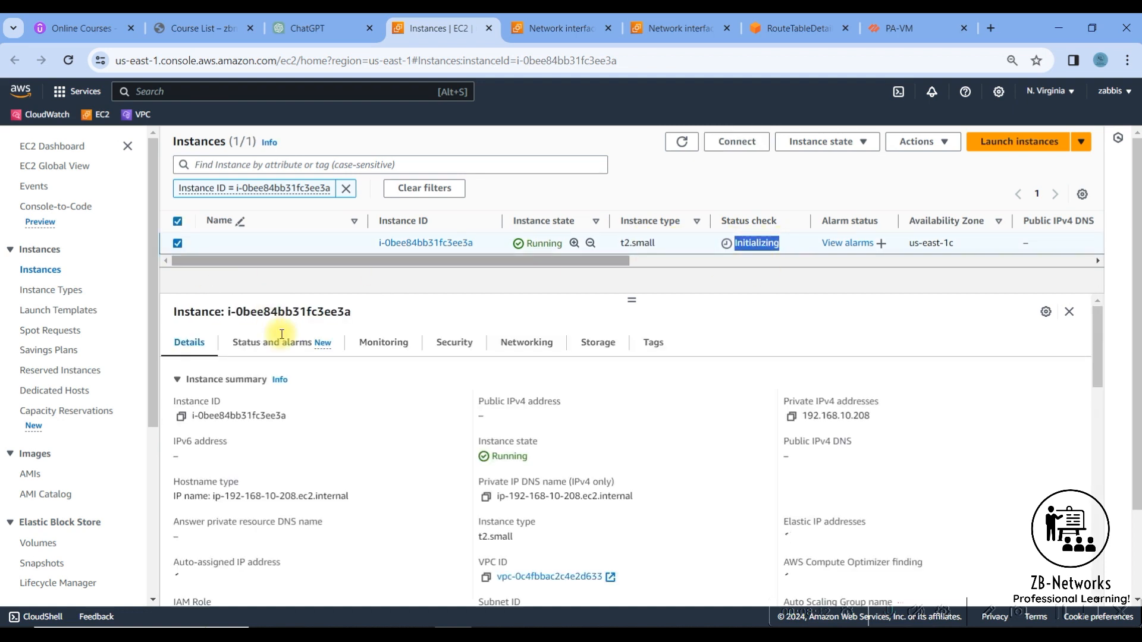
left_click(792, 419)
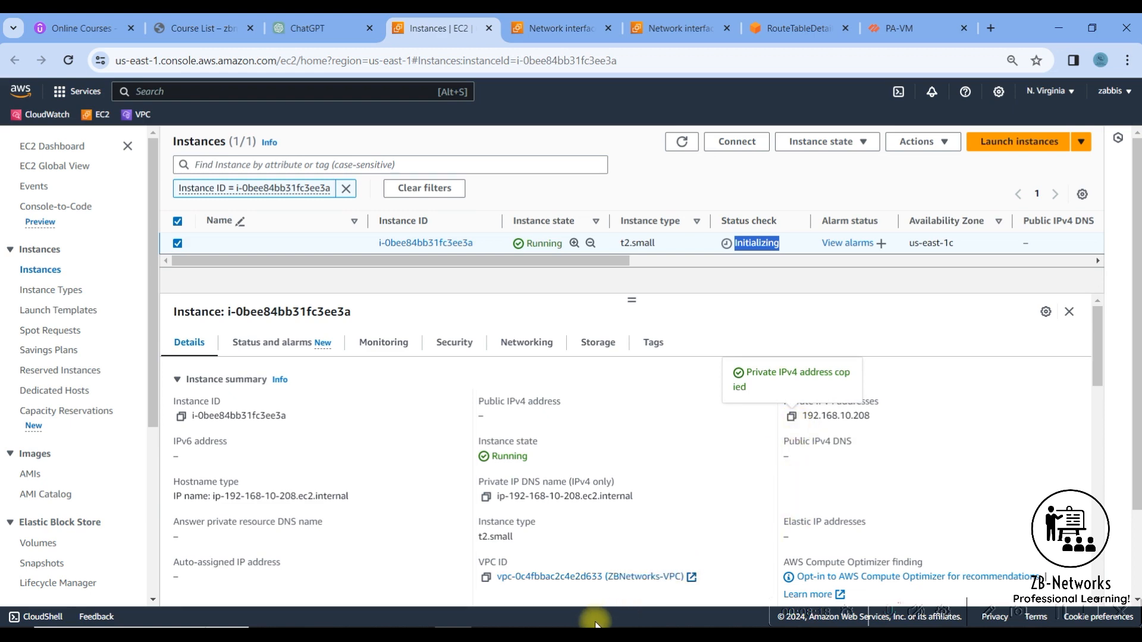
- Switch to Microsoft Whiteboard and add the text label "192.168.10.208" below the Inside network of the diagram
key("alt+Tab")
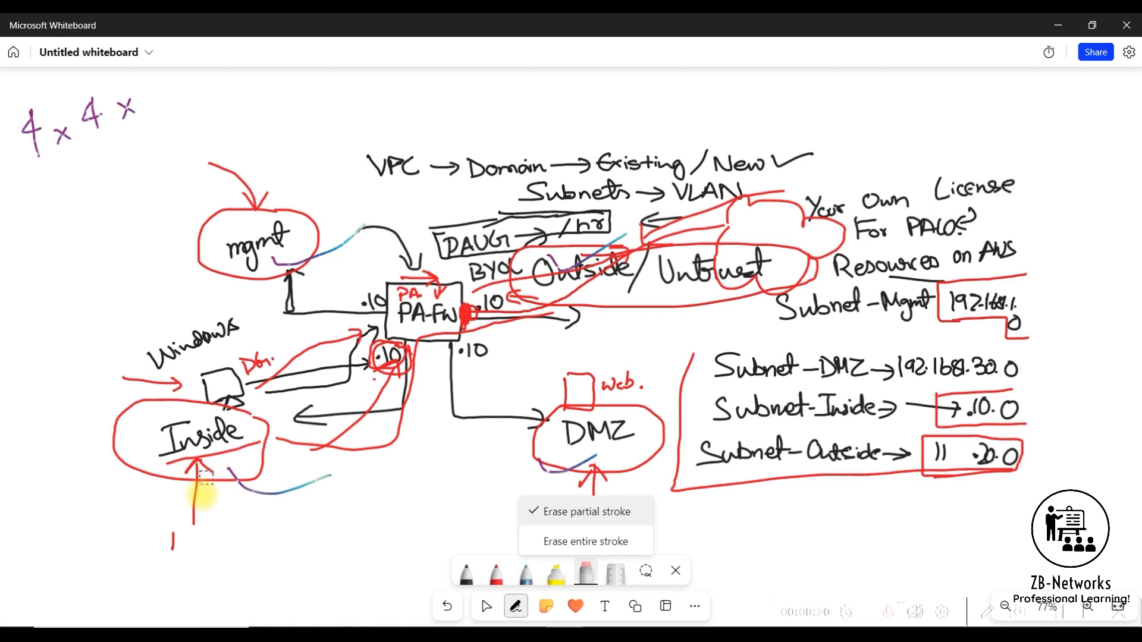
left_click(160, 507)
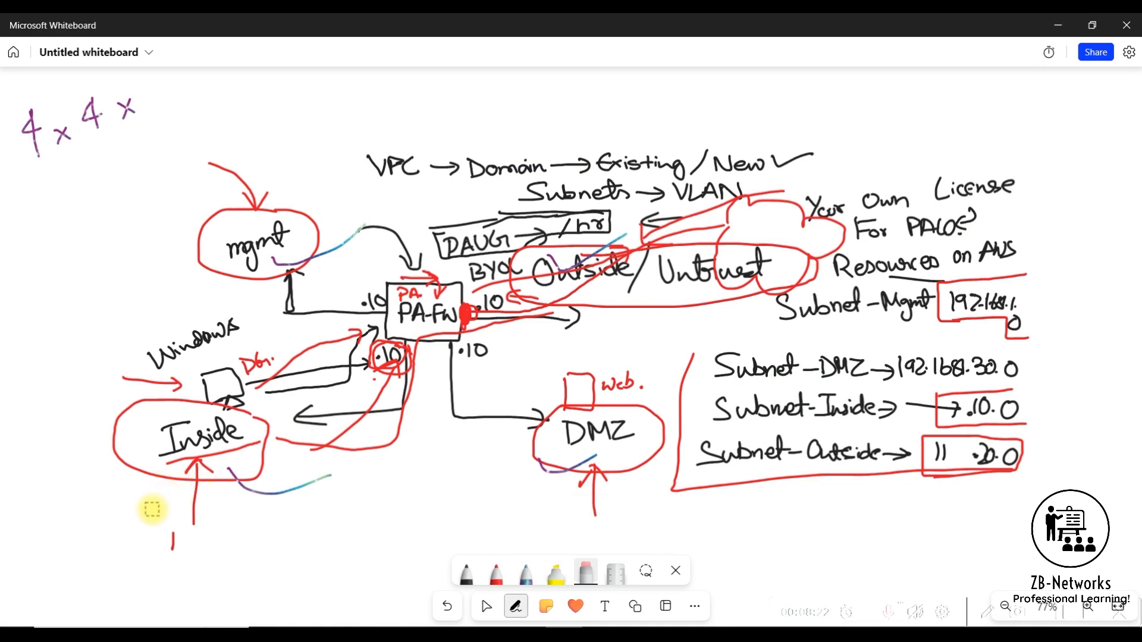
left_click(607, 606)
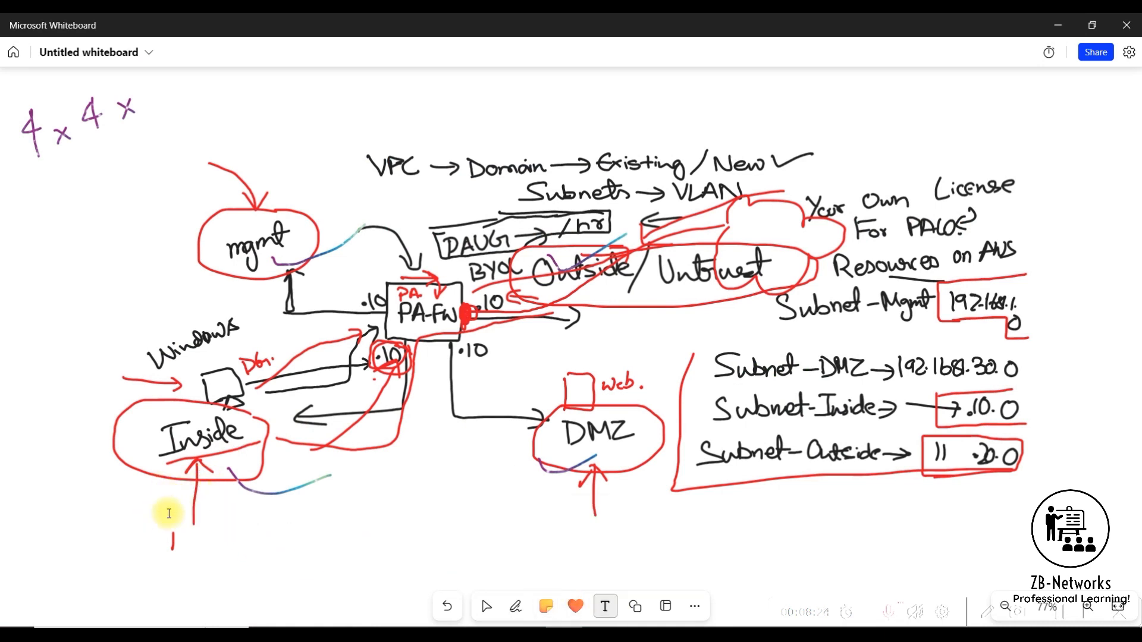
left_click(156, 515)
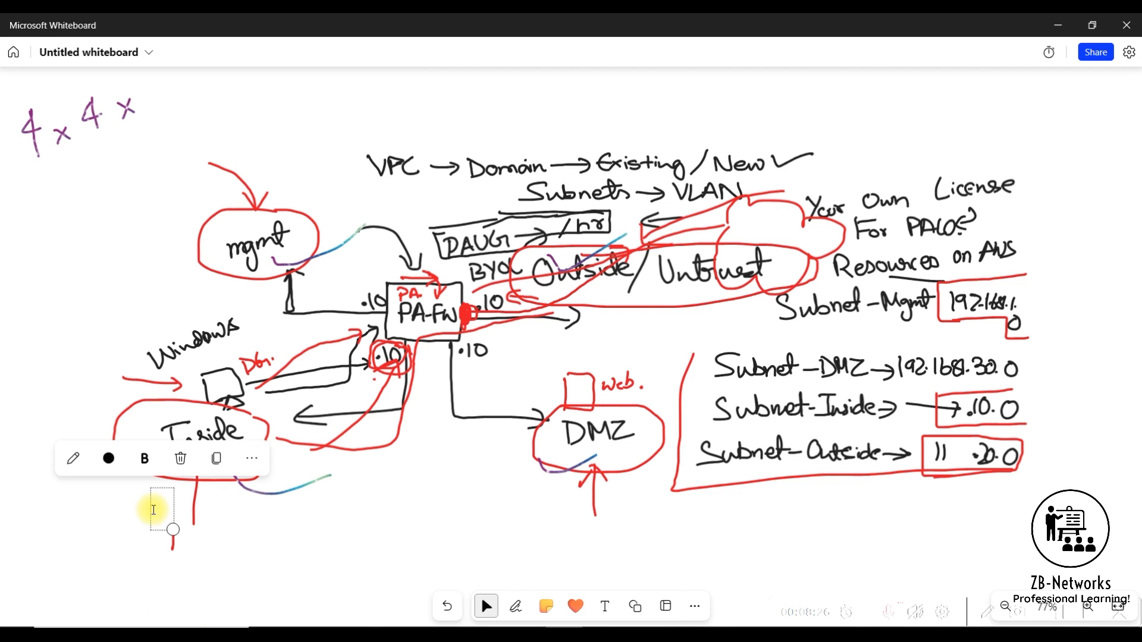
type("192.168.1")
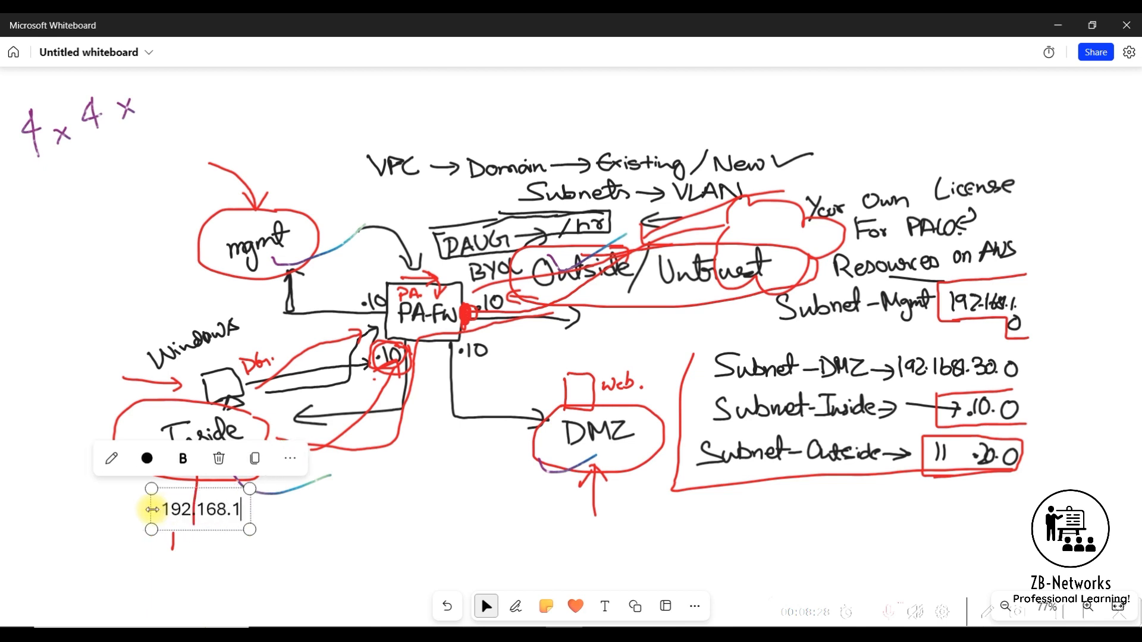
type("0.208")
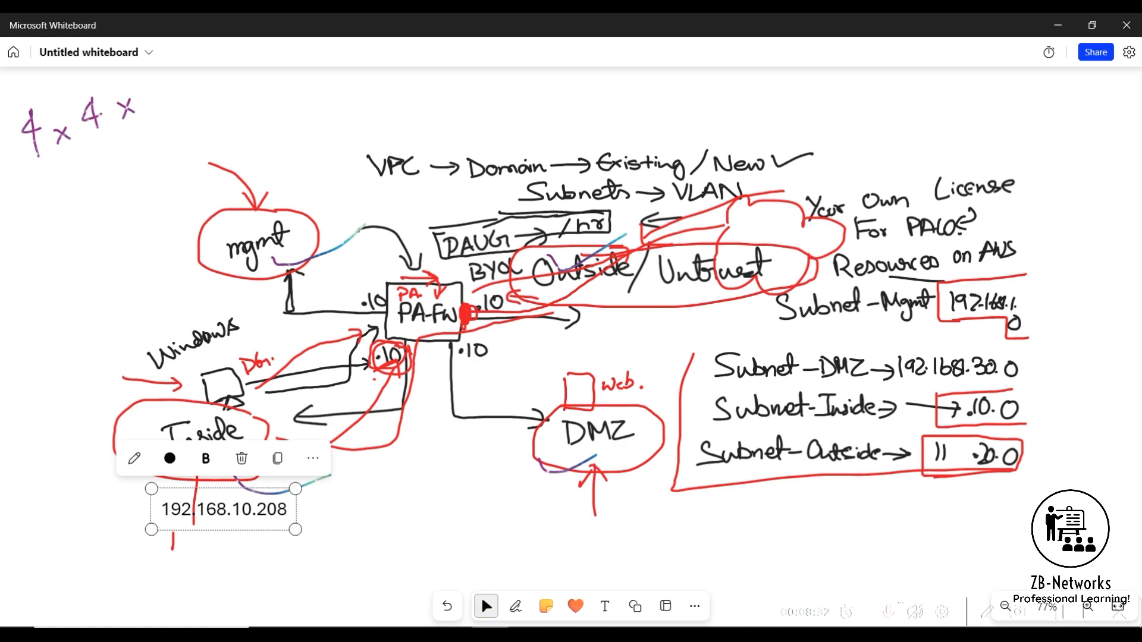
key("alt+Tab")
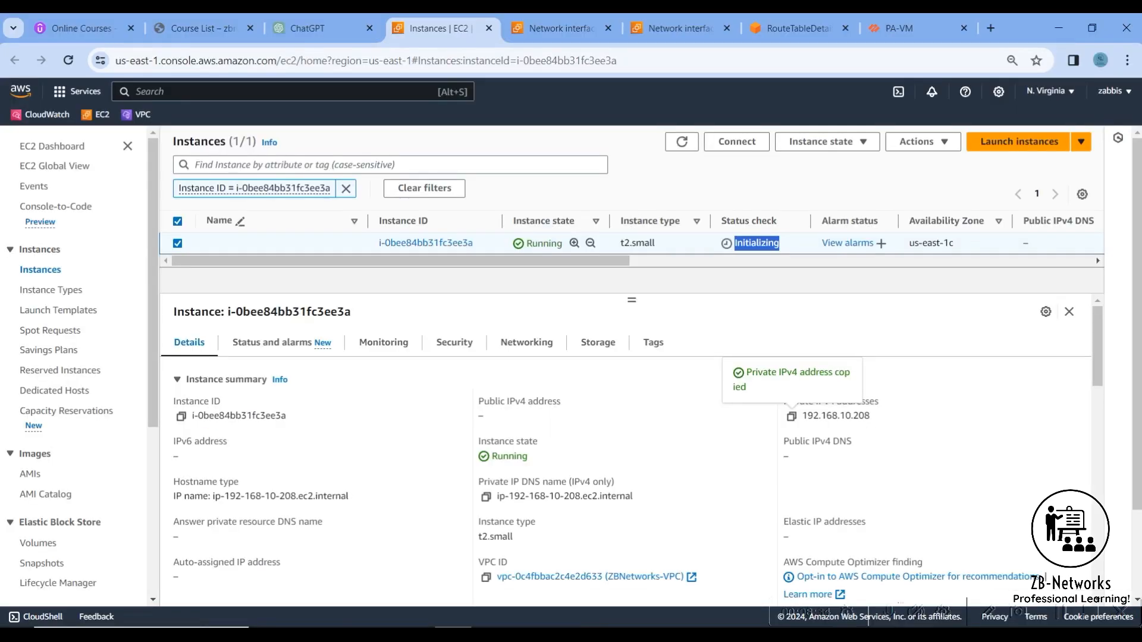
key("alt+Tab")
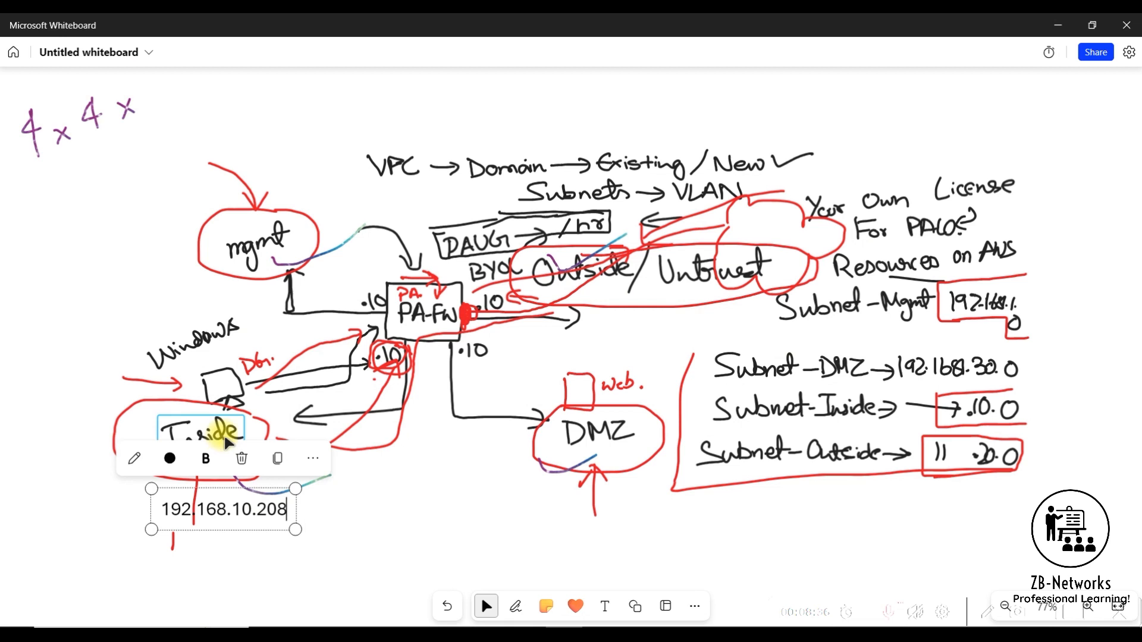
left_click(343, 512)
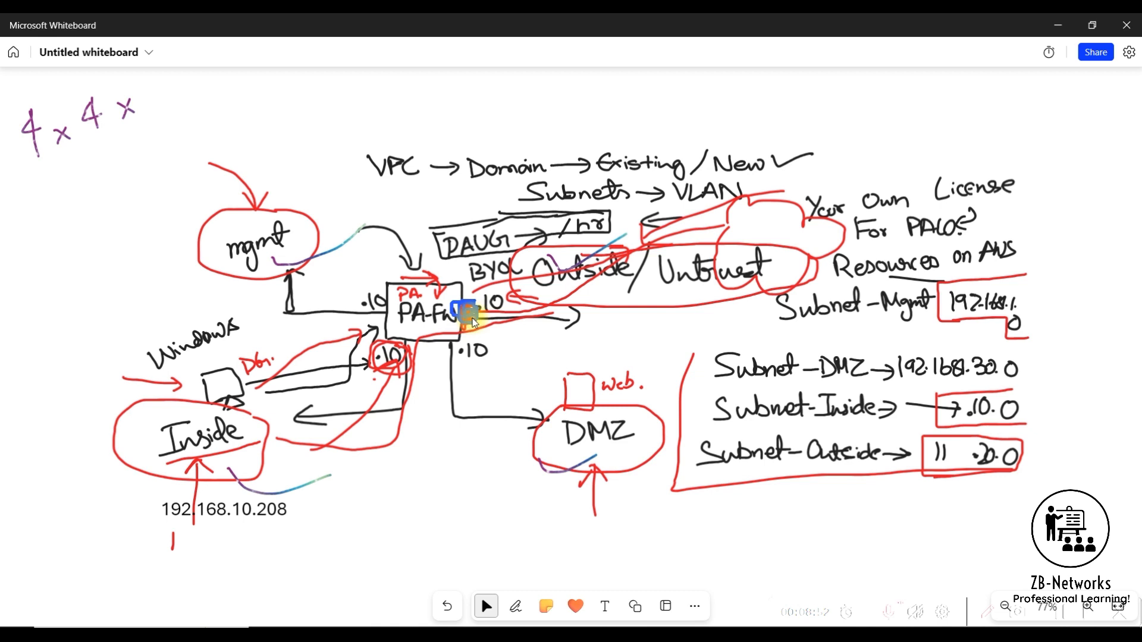
mouse_move(911, 338)
left_mouse_down()
mouse_move(538, 340)
mouse_move(564, 351)
left_mouse_up()
mouse_move(620, 331)
left_mouse_down()
mouse_move(628, 314)
mouse_move(678, 318)
mouse_move(661, 331)
mouse_move(693, 309)
mouse_move(665, 323)
left_mouse_up()
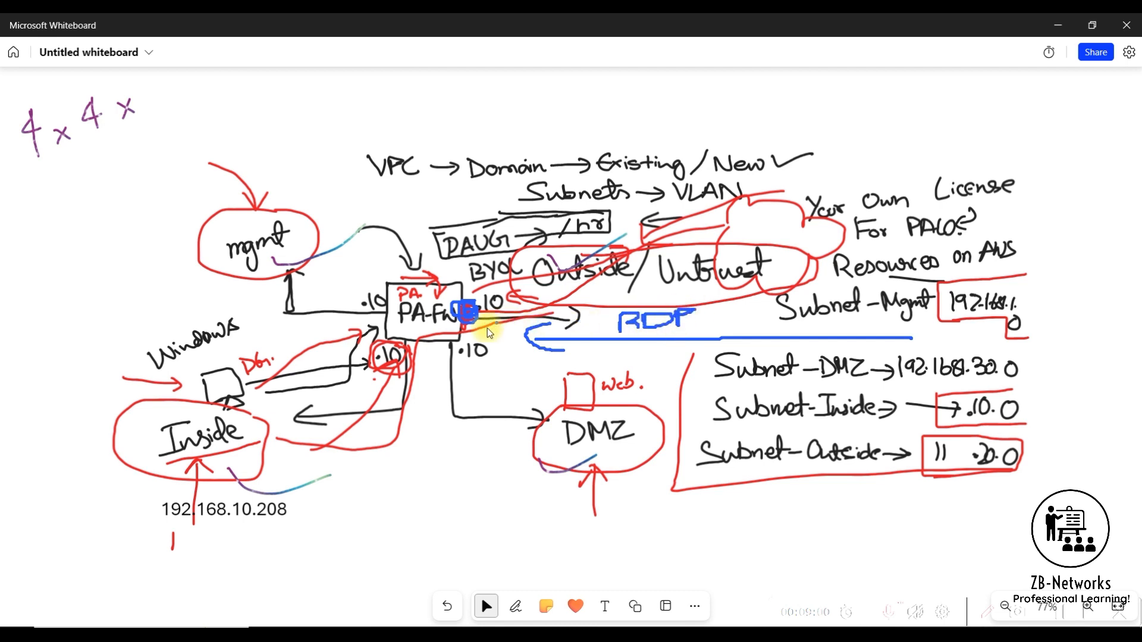
left_click_drag(467, 314, 469, 319)
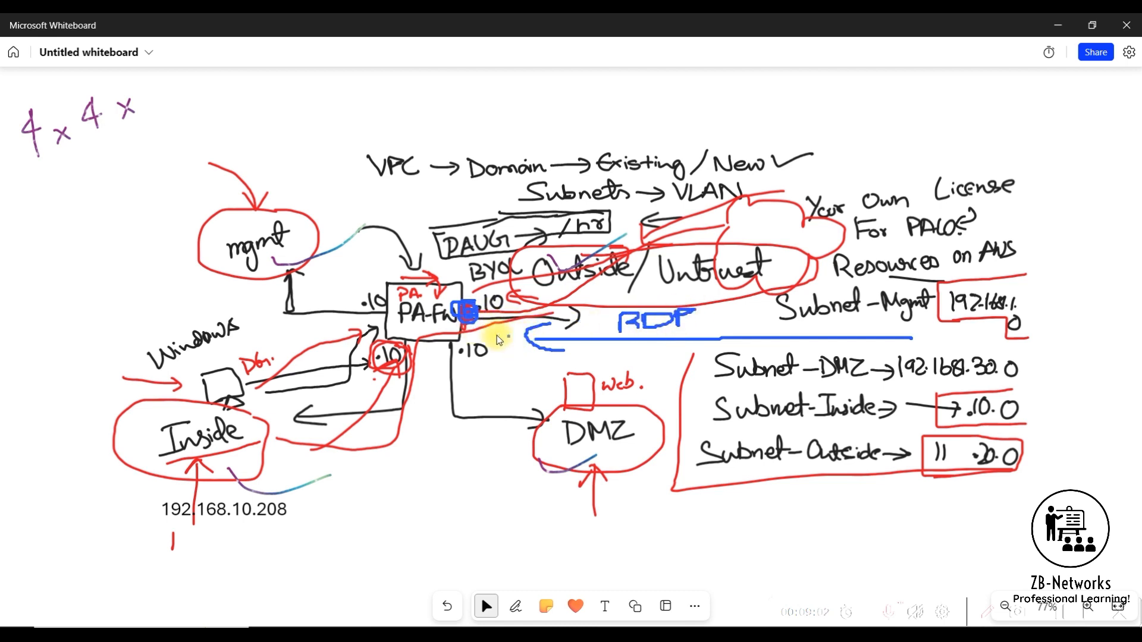
mouse_move(465, 324)
left_mouse_down()
mouse_move(391, 328)
mouse_move(351, 411)
mouse_move(265, 466)
mouse_move(217, 468)
mouse_move(245, 480)
left_mouse_up()
mouse_move(158, 535)
left_mouse_down()
mouse_move(332, 527)
mouse_move(220, 486)
mouse_move(141, 517)
mouse_move(159, 535)
mouse_move(179, 534)
left_mouse_up()
mouse_move(170, 357)
left_mouse_down()
mouse_move(177, 417)
mouse_move(261, 351)
mouse_move(226, 415)
mouse_move(174, 414)
left_mouse_up()
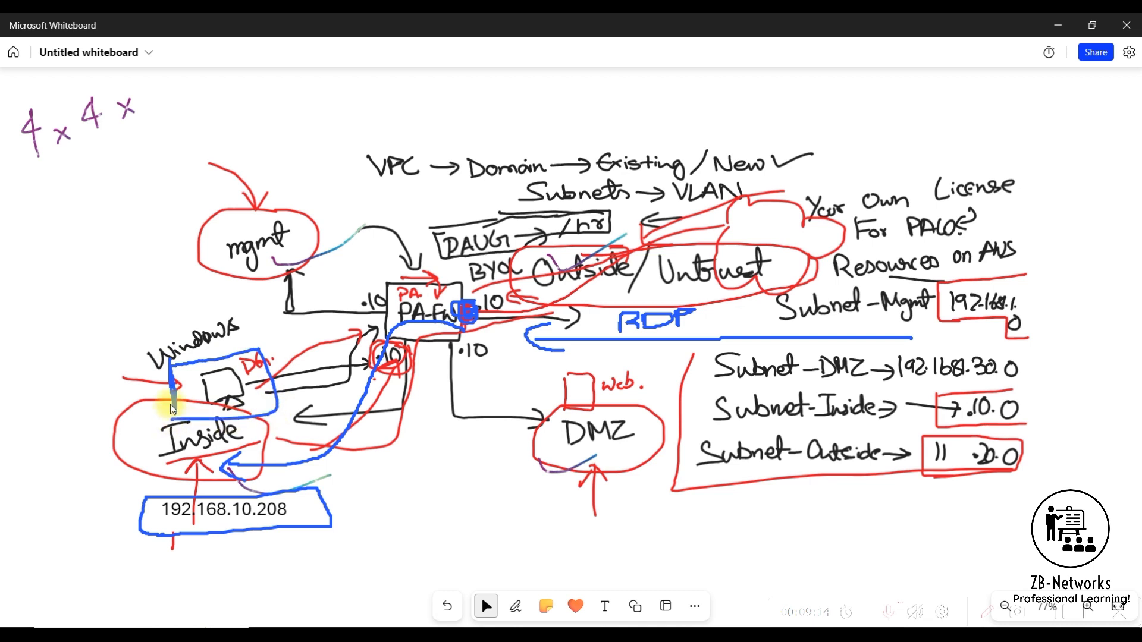
mouse_move(74, 385)
left_mouse_down()
mouse_move(132, 390)
mouse_move(107, 408)
left_mouse_up()
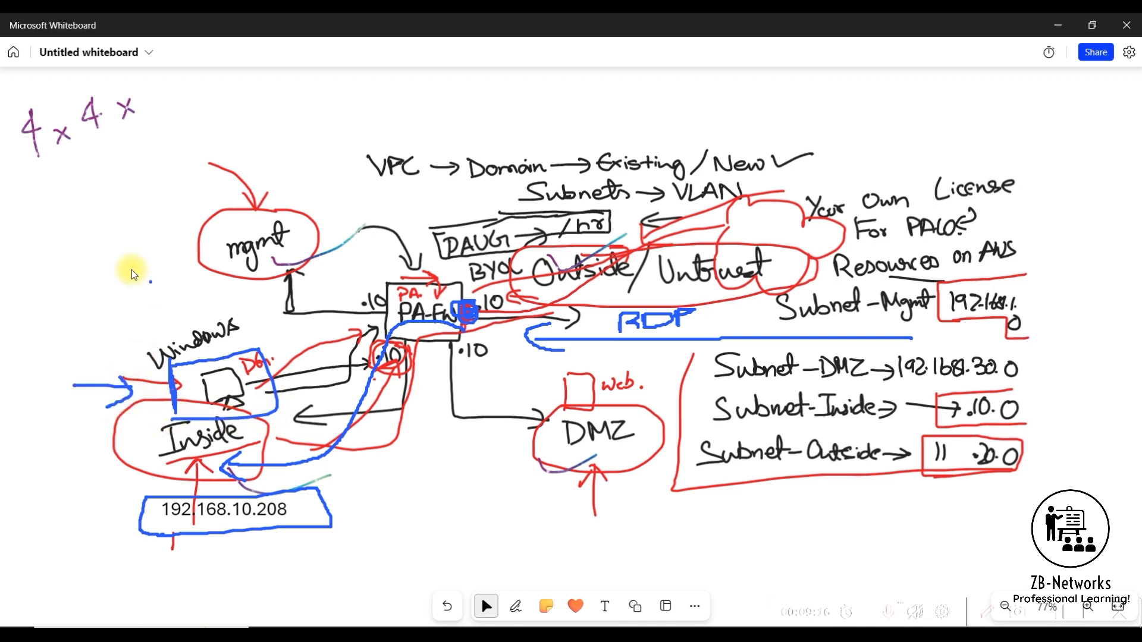
left_click_drag(63, 221, 160, 348)
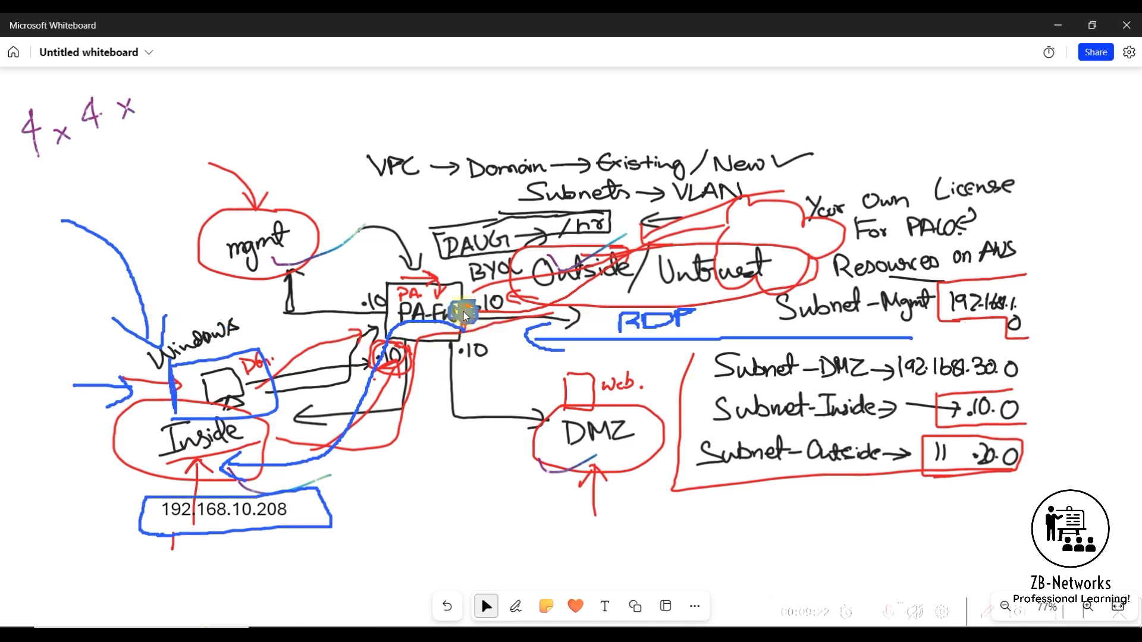
mouse_move(415, 222)
left_mouse_down()
mouse_move(431, 273)
mouse_move(440, 258)
left_mouse_up()
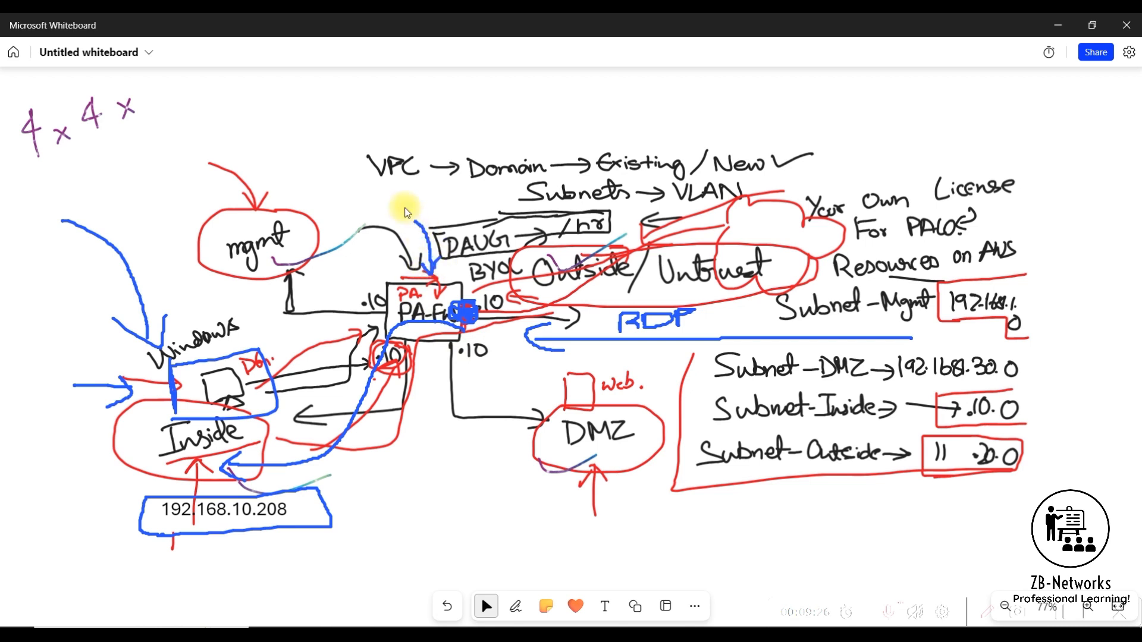
mouse_move(392, 197)
left_mouse_down()
mouse_move(394, 214)
mouse_move(441, 206)
left_mouse_up()
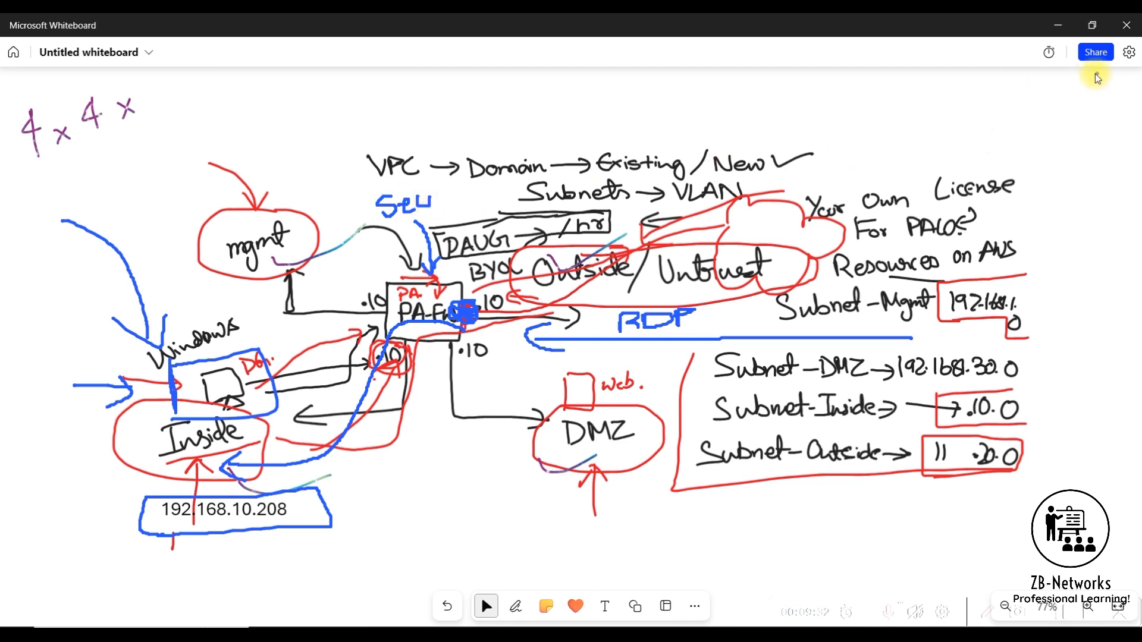
left_click(1118, 607)
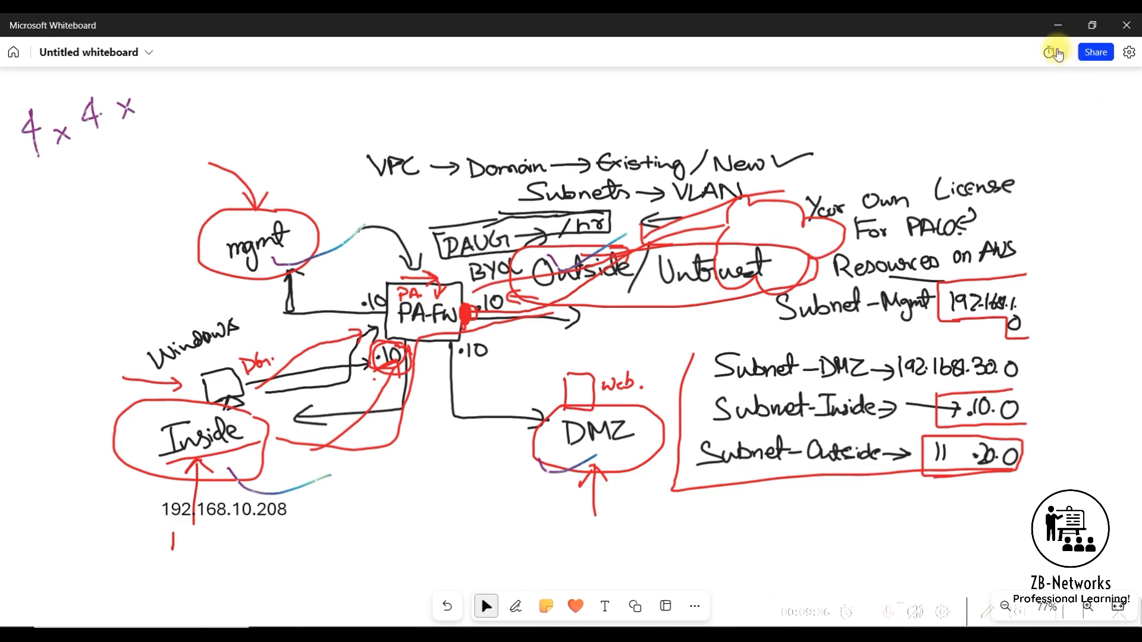
- Minimize the whiteboard, return to the AWS console in the browser and refresh the Windows instance's status check
left_click(1057, 25)
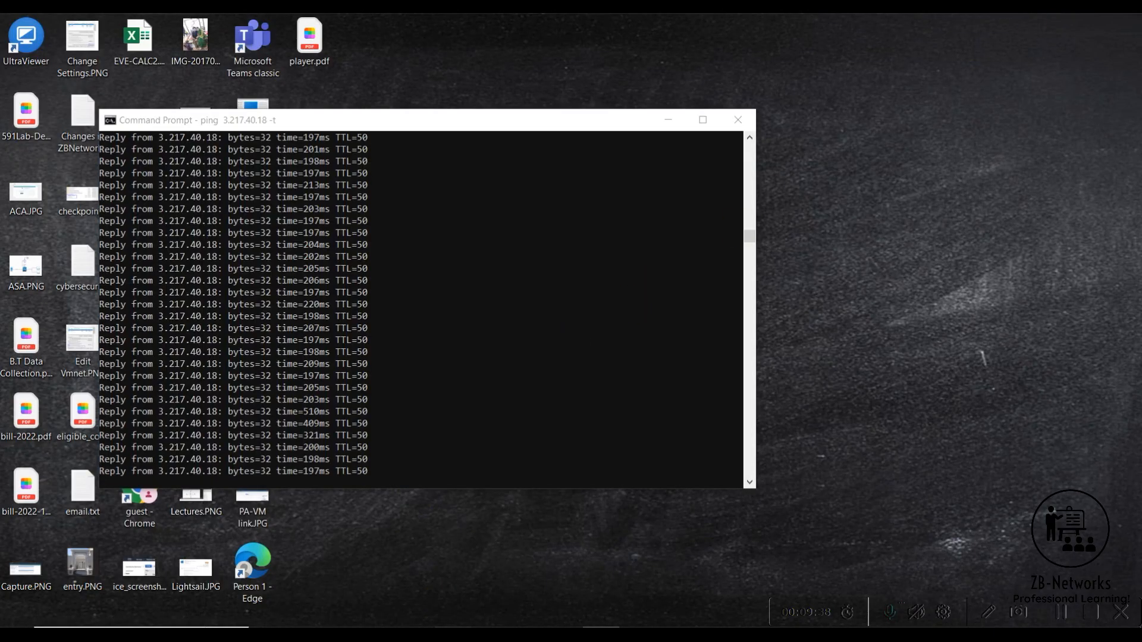
key("alt+Tab")
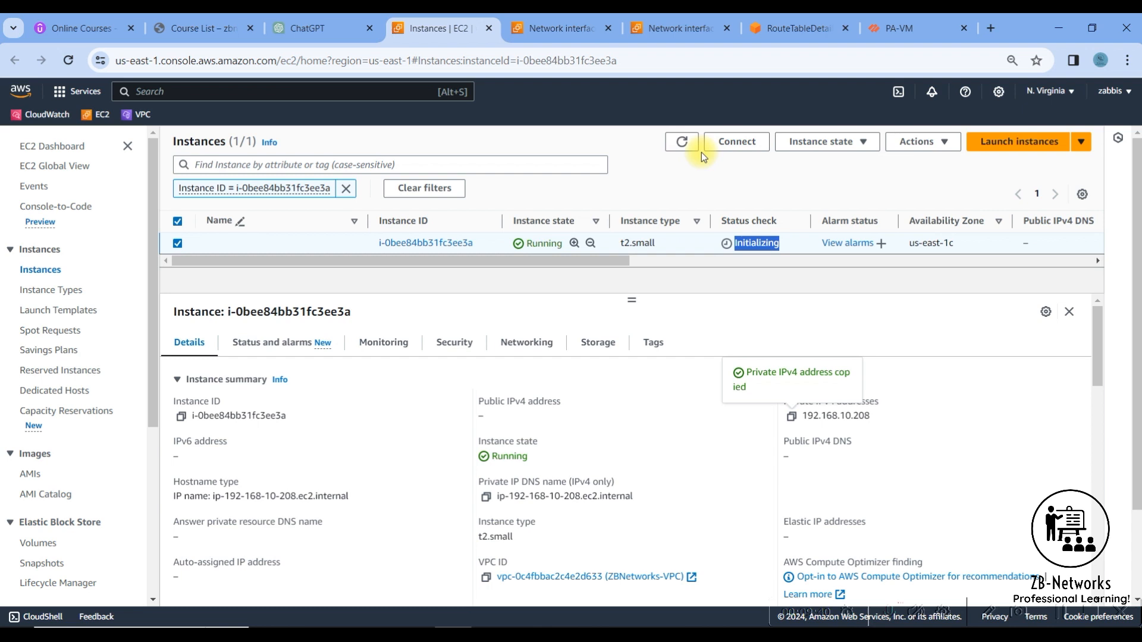
left_click(679, 142)
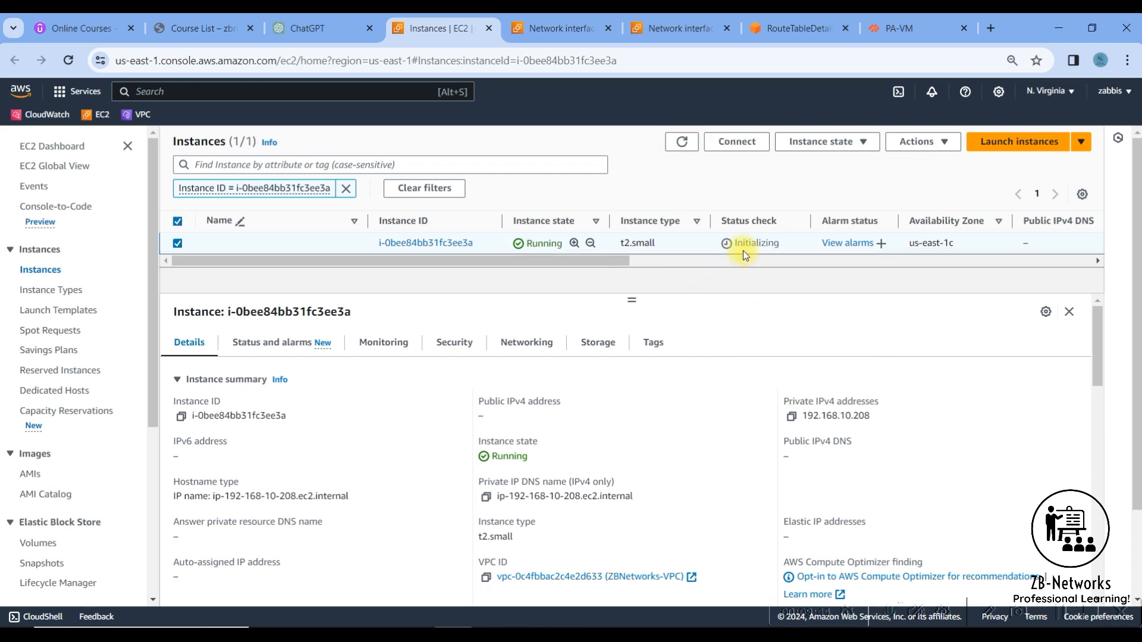
- Switch to the PA-VM firewall and start a new NAT policy rule named RDP-DNAT
left_click(877, 27)
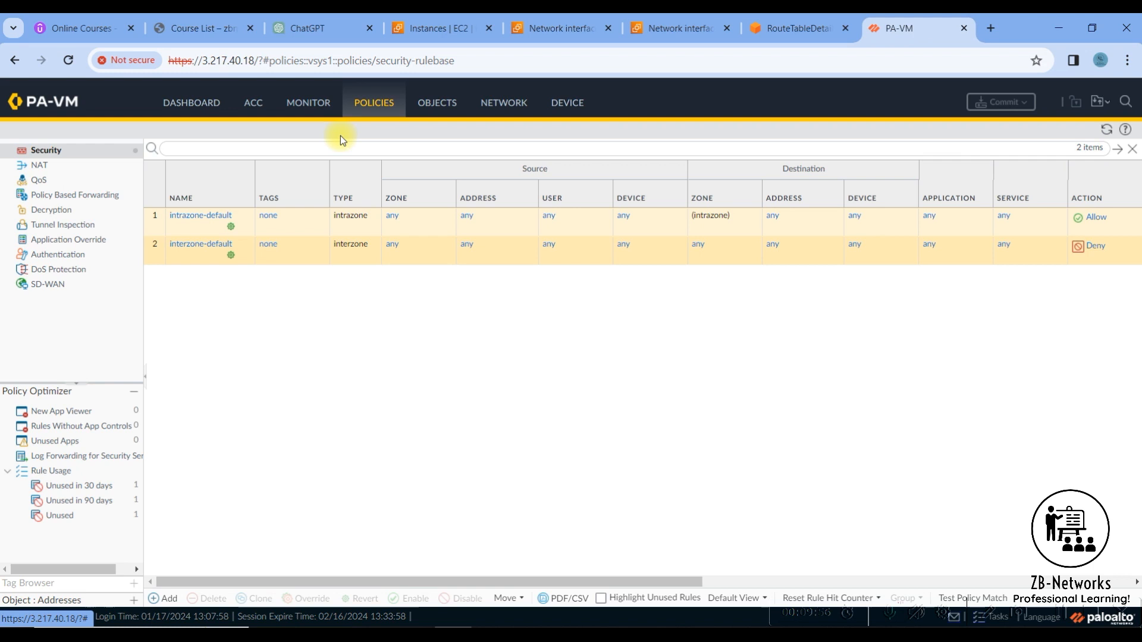
left_click(71, 167)
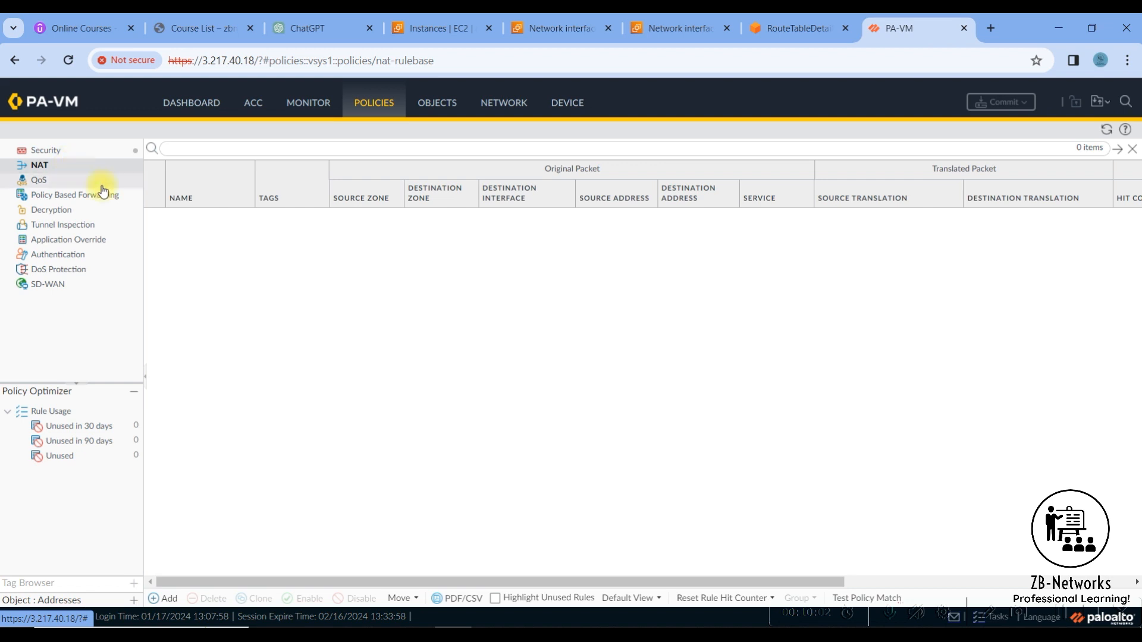
left_click(166, 601)
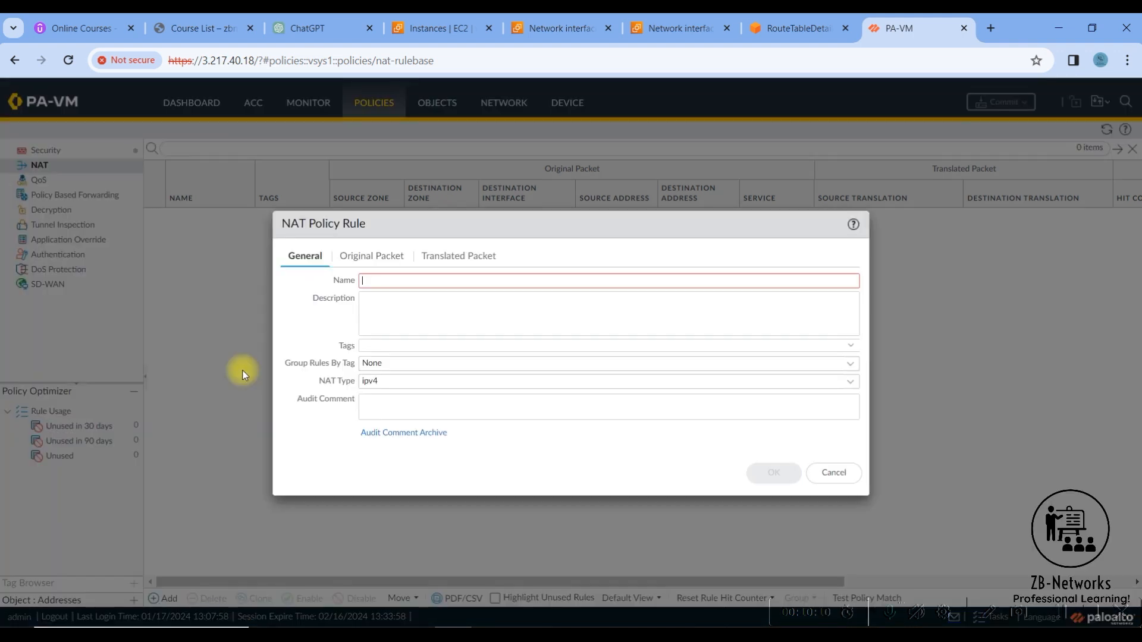
- Set the NAT rule's original packet to source zone Outside, destination zone Outside and destination interface ethernet1/3
left_click(377, 255)
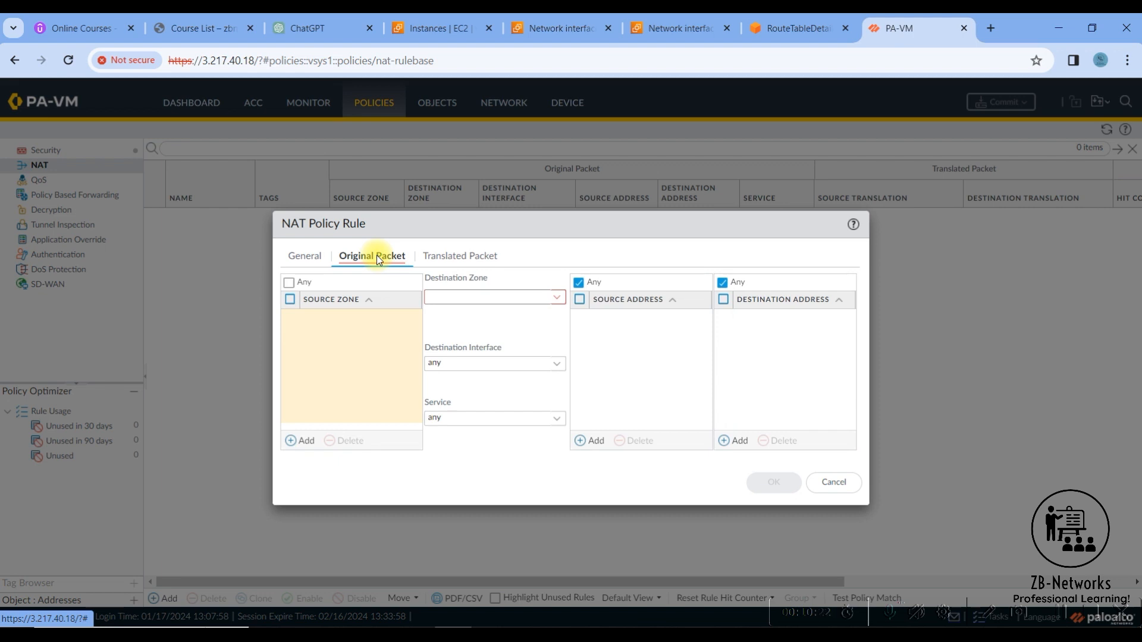
left_click(304, 443)
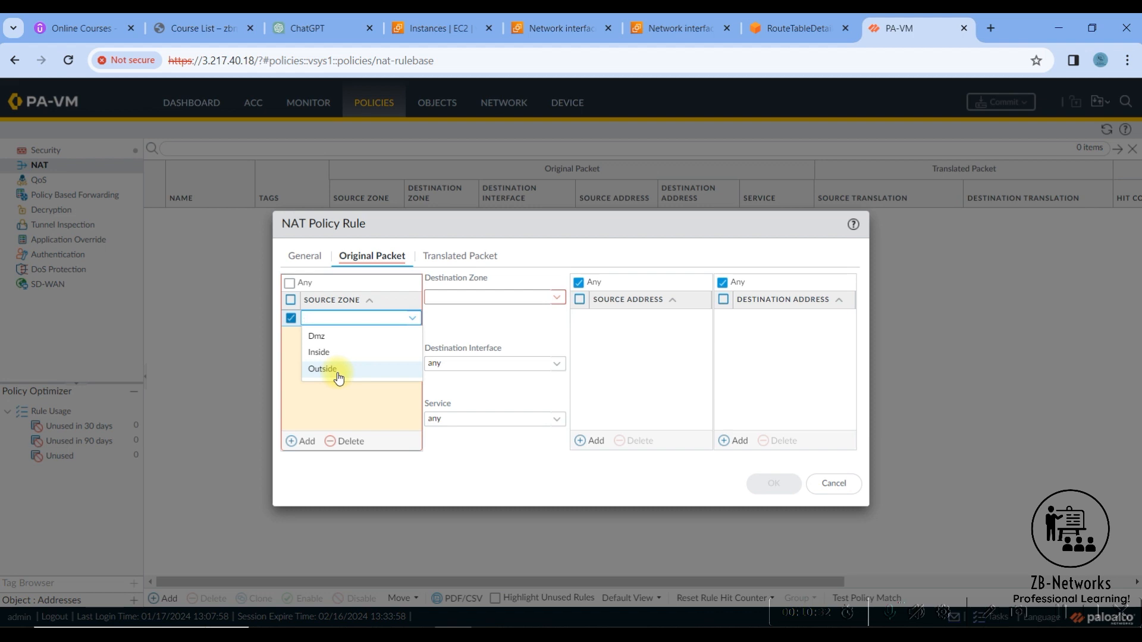
left_click(337, 372)
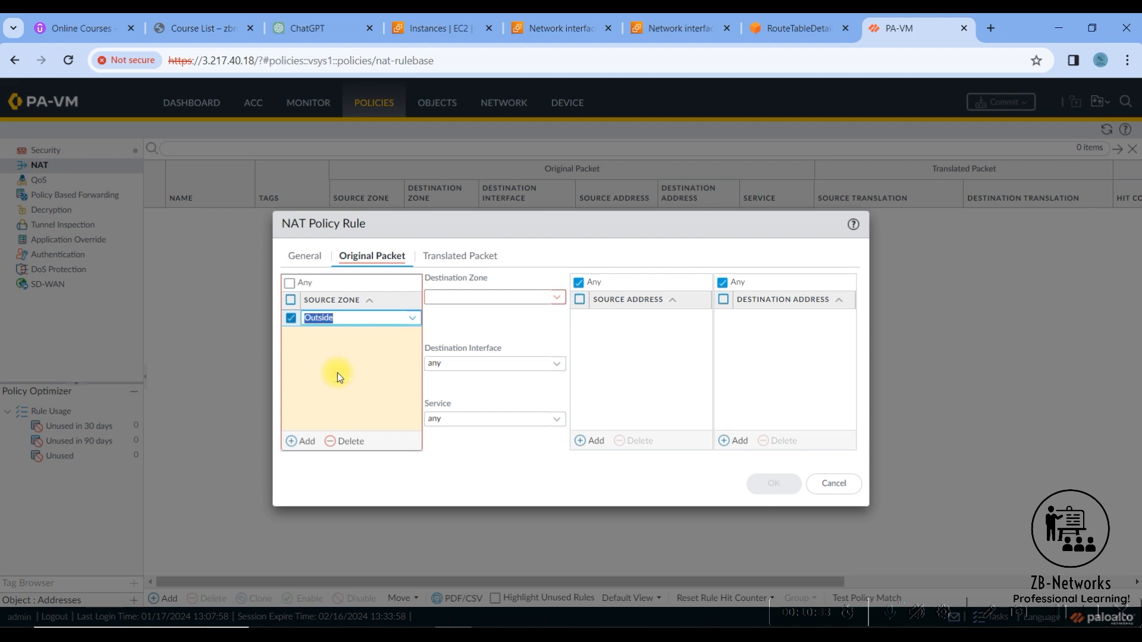
left_click(555, 301)
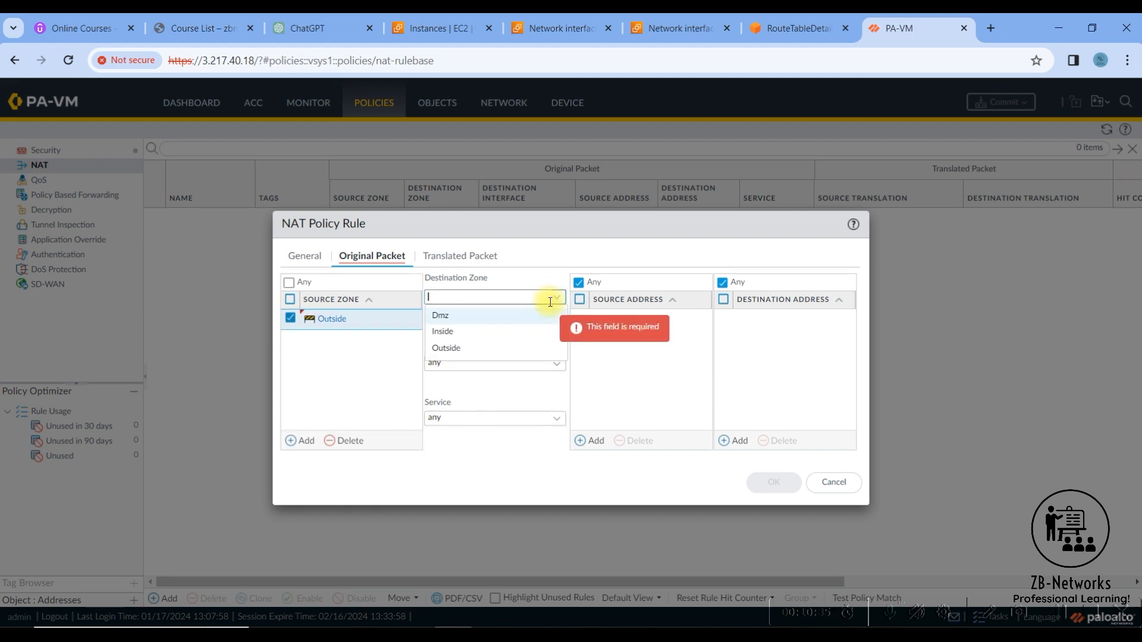
left_click(472, 352)
left_click(555, 366)
left_click(472, 429)
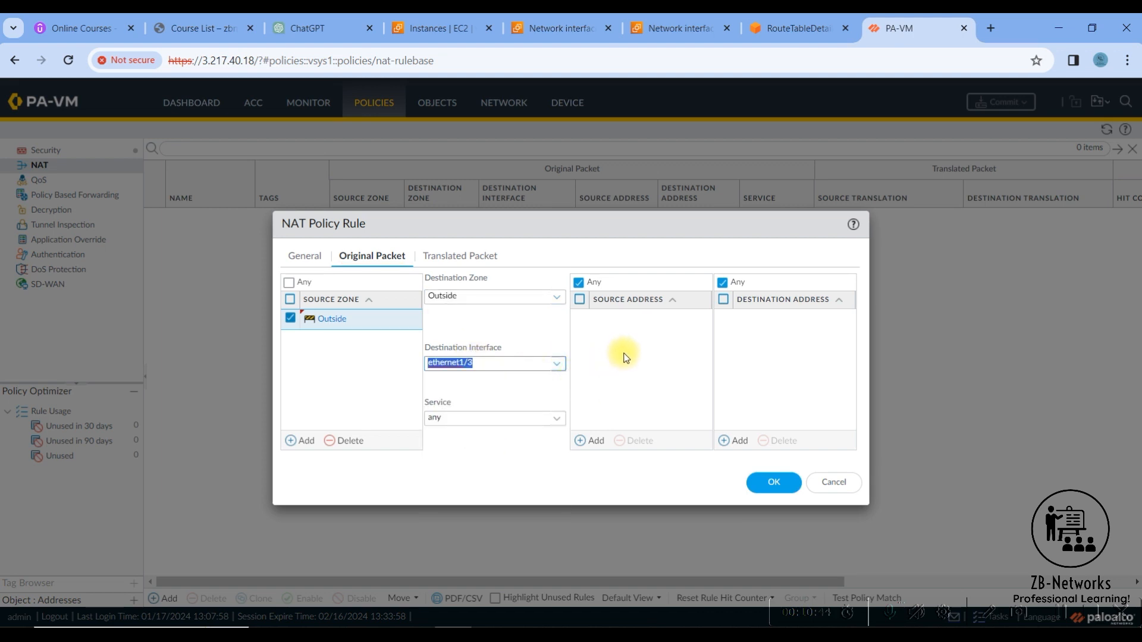
- Create a TCP service named RDP with the Remote Desktop destination port and use it as the NAT rule's service
left_click(518, 421)
left_click(556, 422)
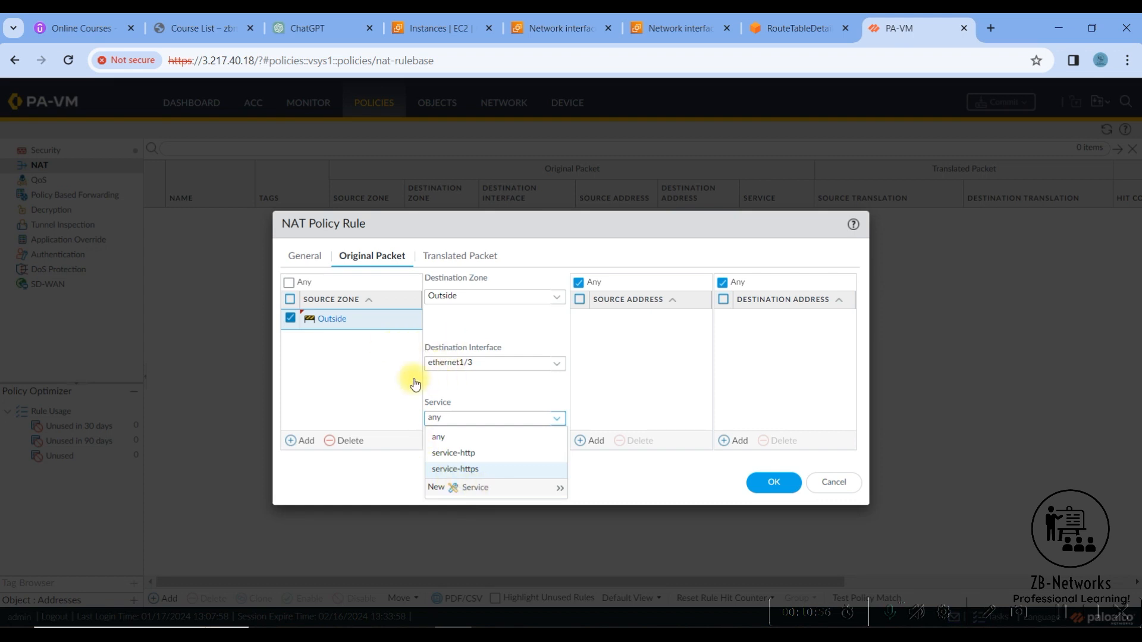
left_click(464, 487)
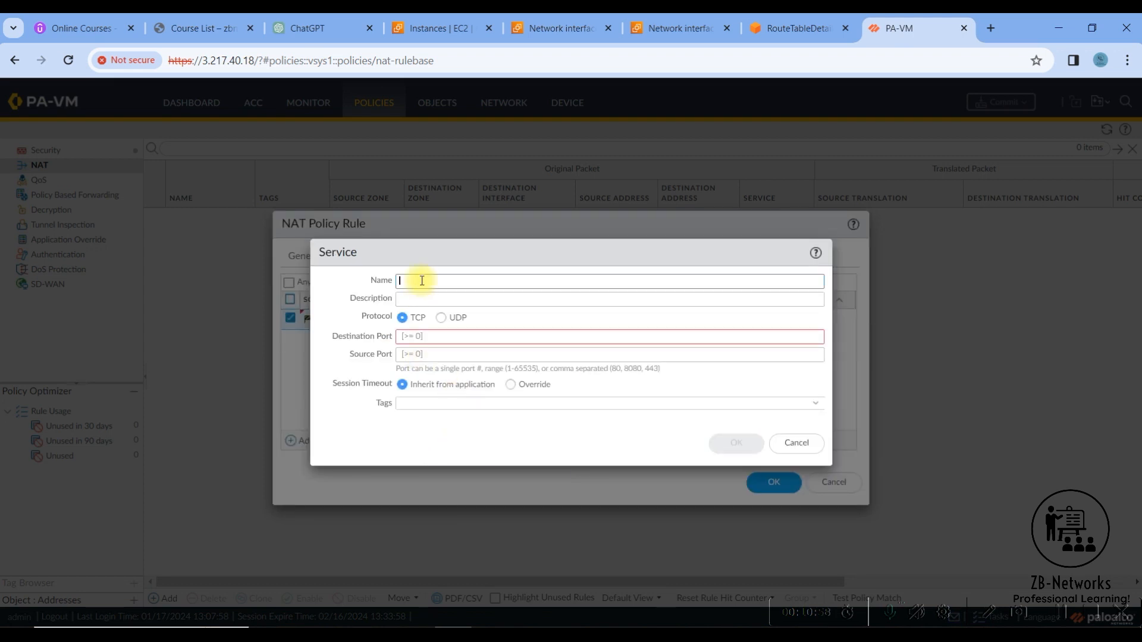
type("RDP")
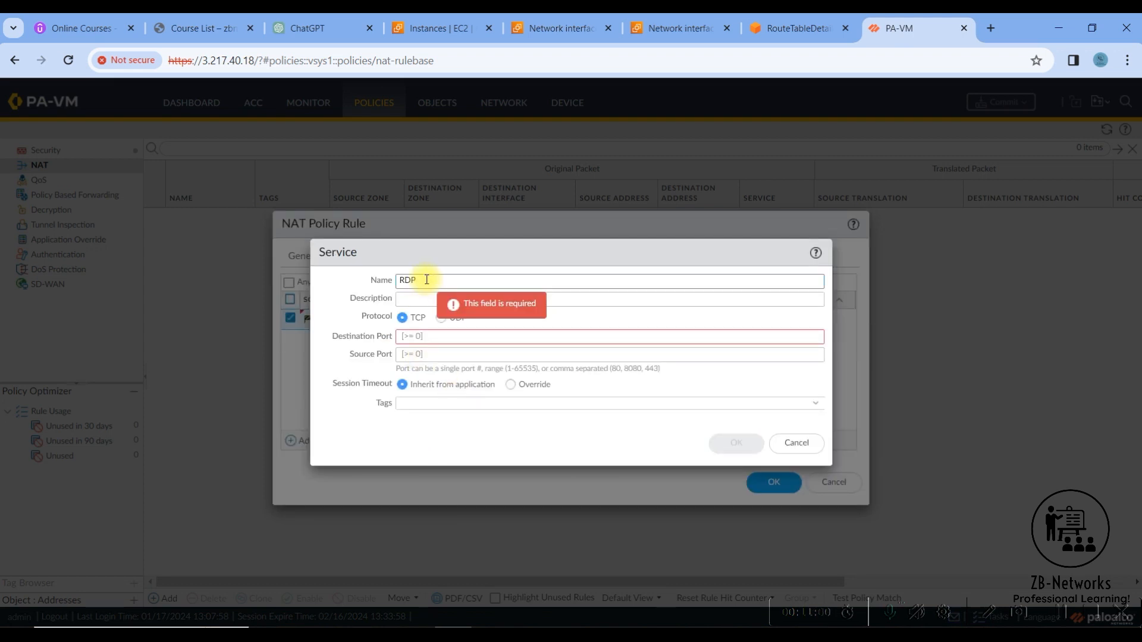
left_click(419, 337)
type("3389")
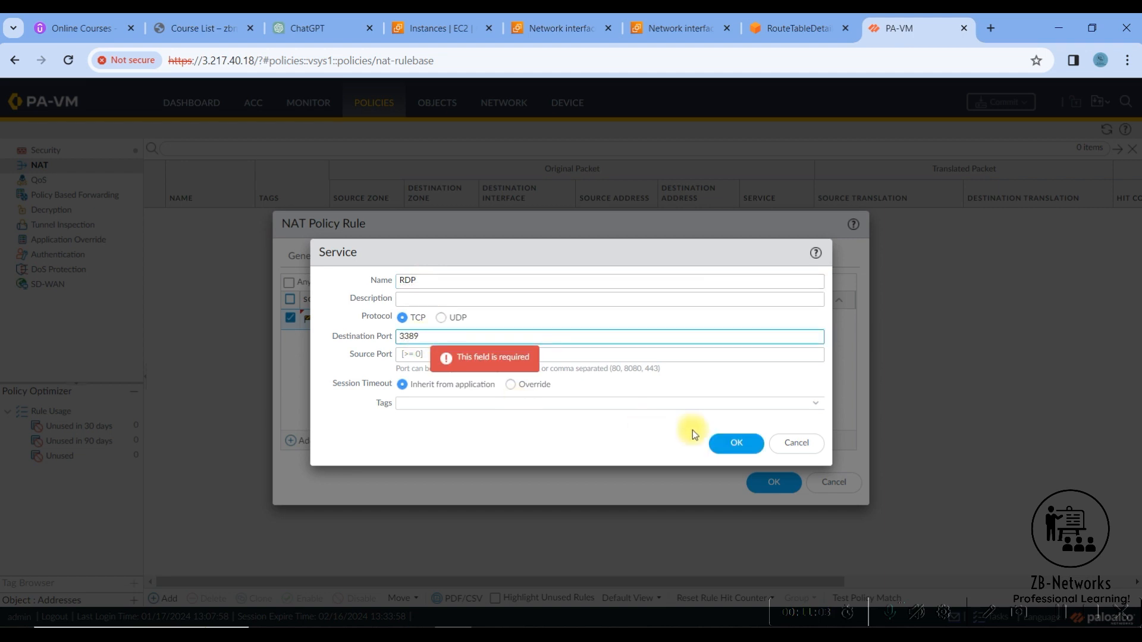
left_click(735, 443)
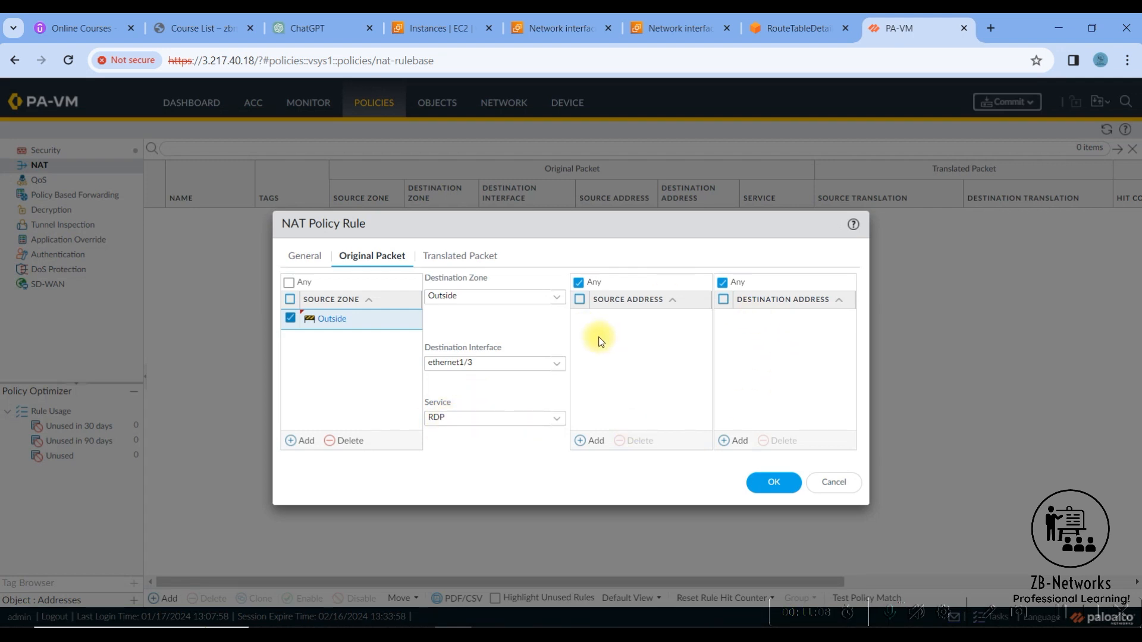
- Add 192.168.20.10 as the destination address of the NAT rule's original packet
left_click(733, 443)
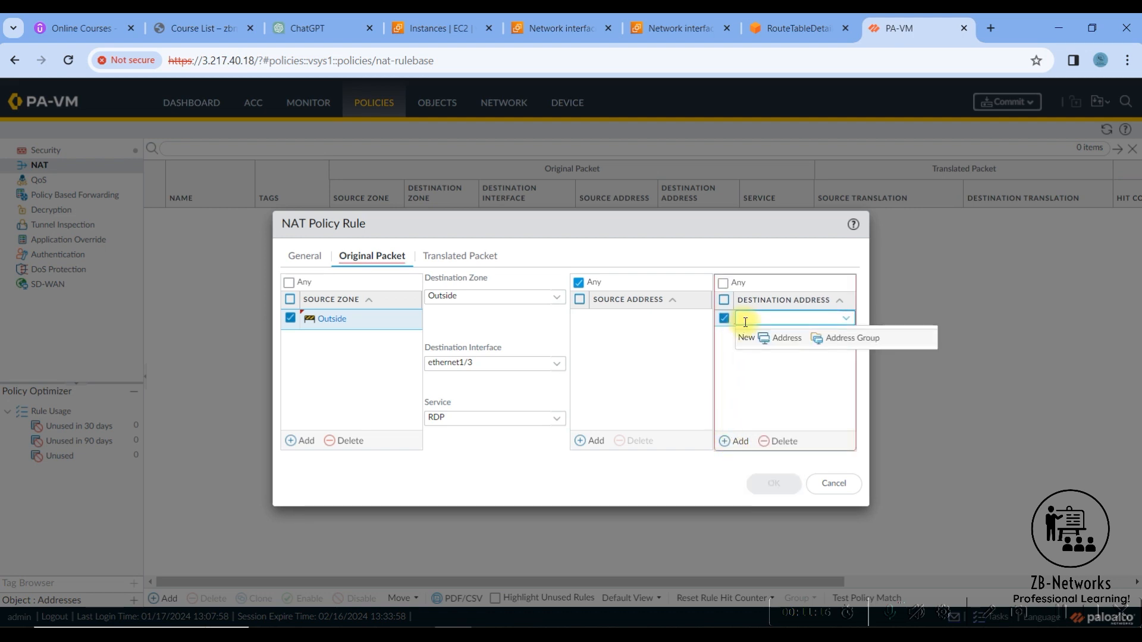
type("192.168.20.10")
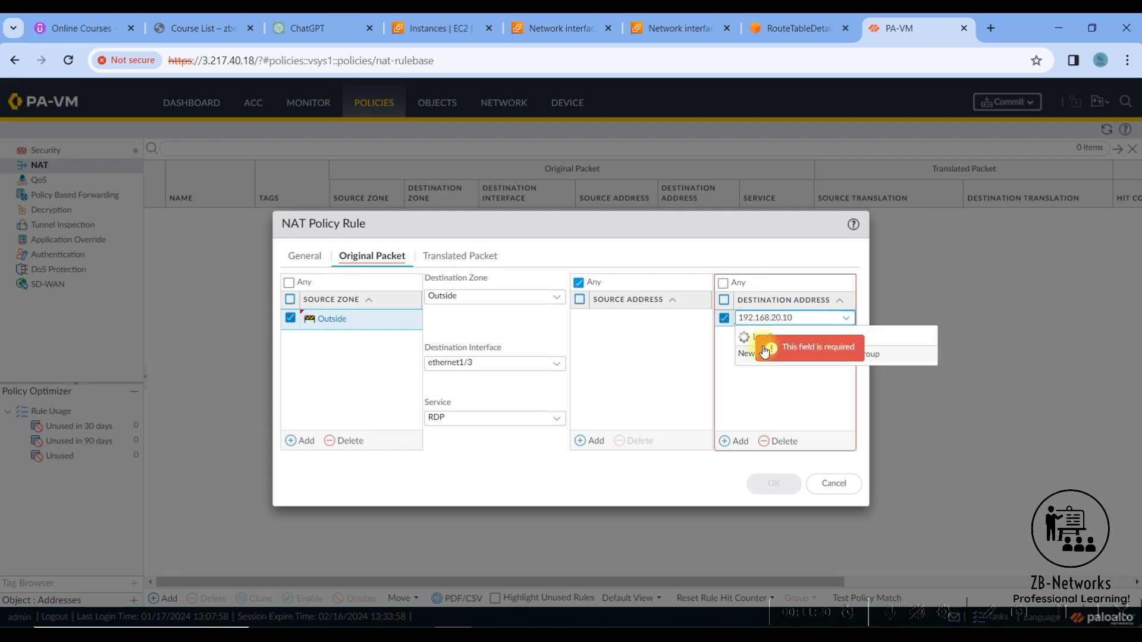
left_click(765, 375)
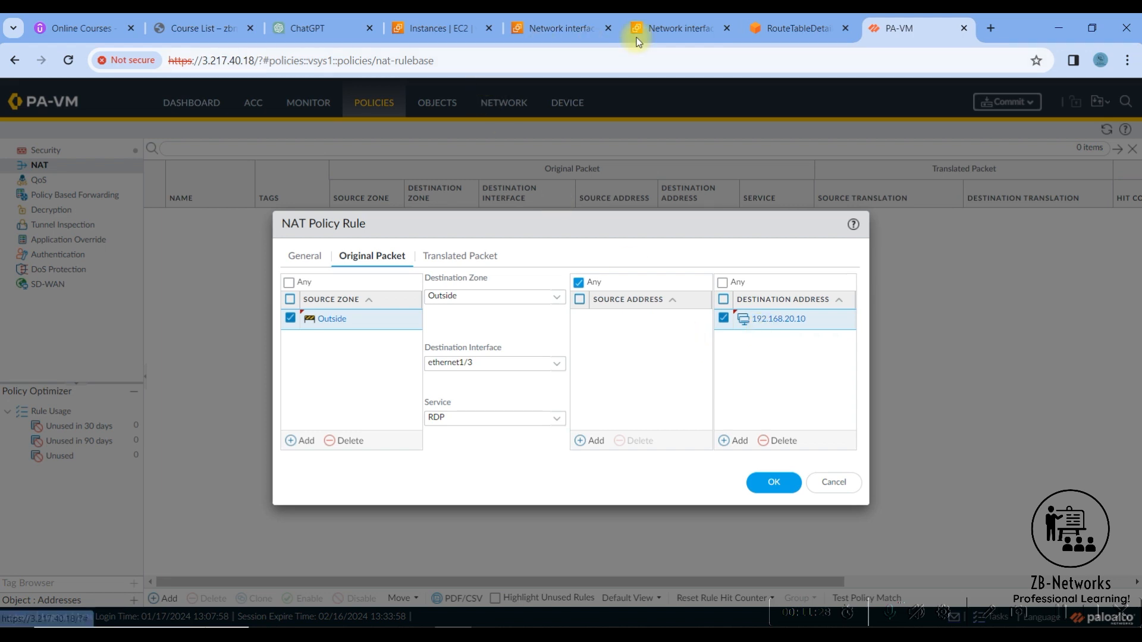
- Set the NAT rule's destination address translation to Static IP with translated address 192.168.10.208
left_click(454, 268)
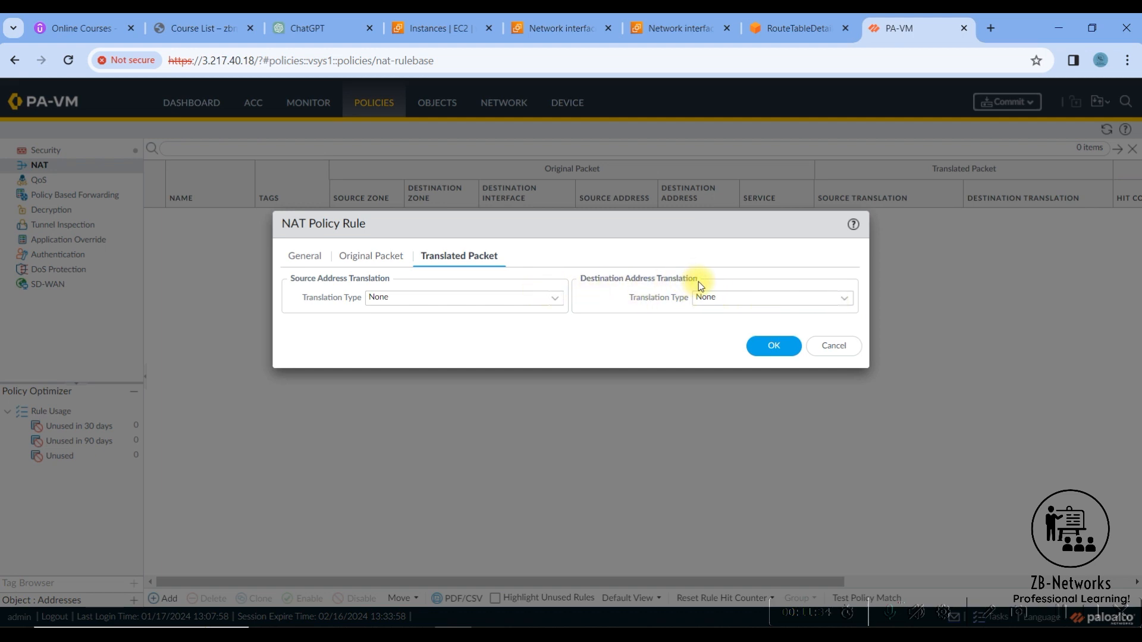
left_click(843, 304)
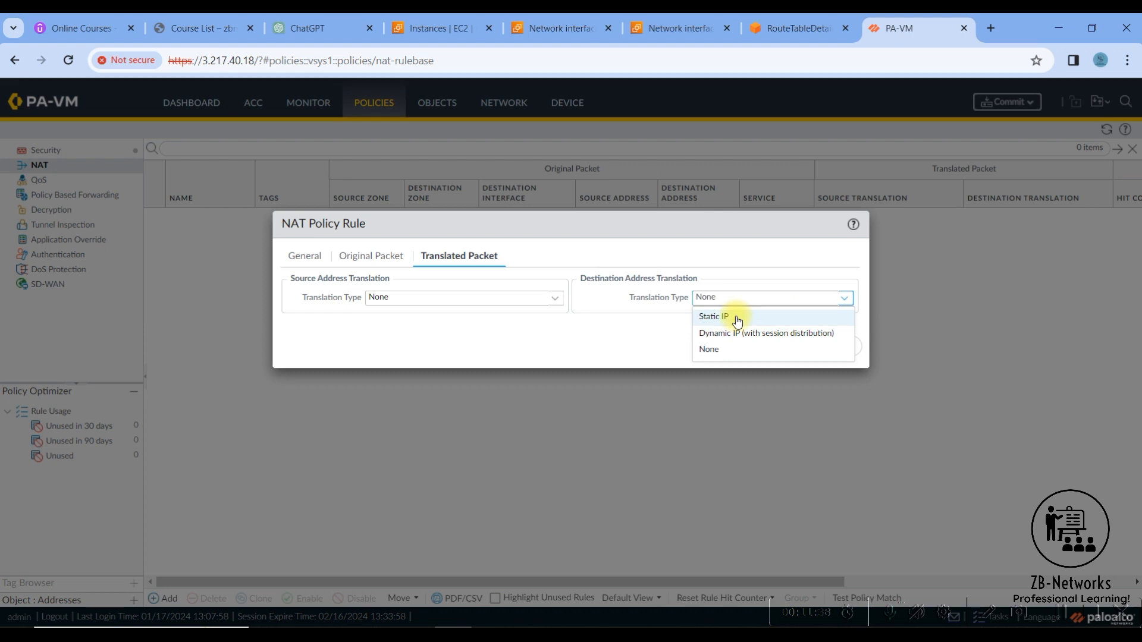
left_click(737, 320)
left_click(843, 320)
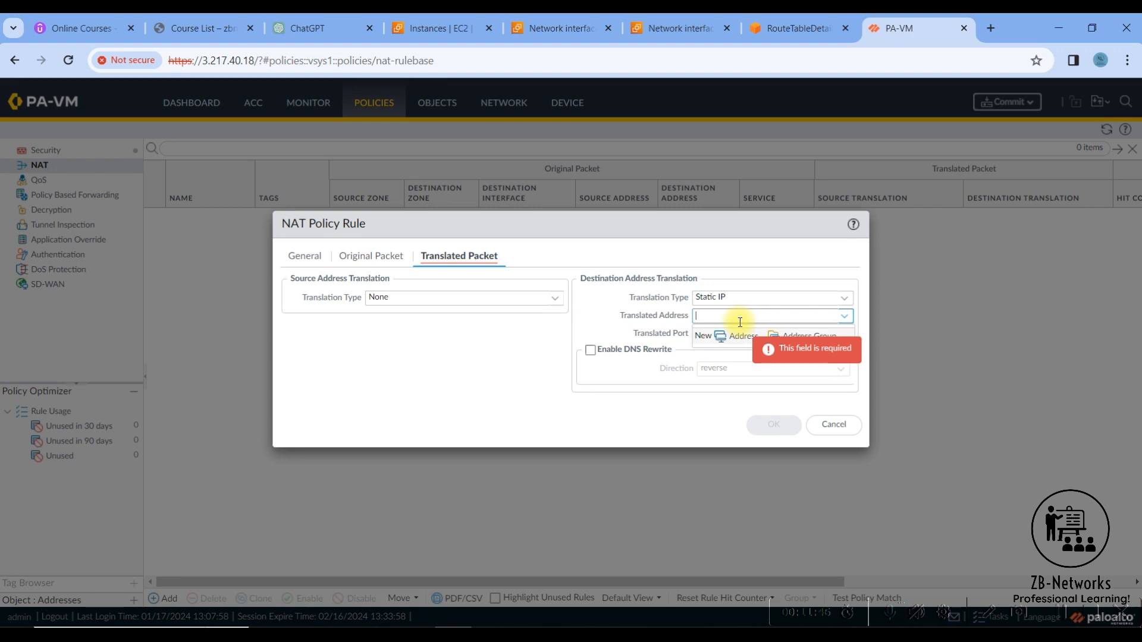
type("192.1")
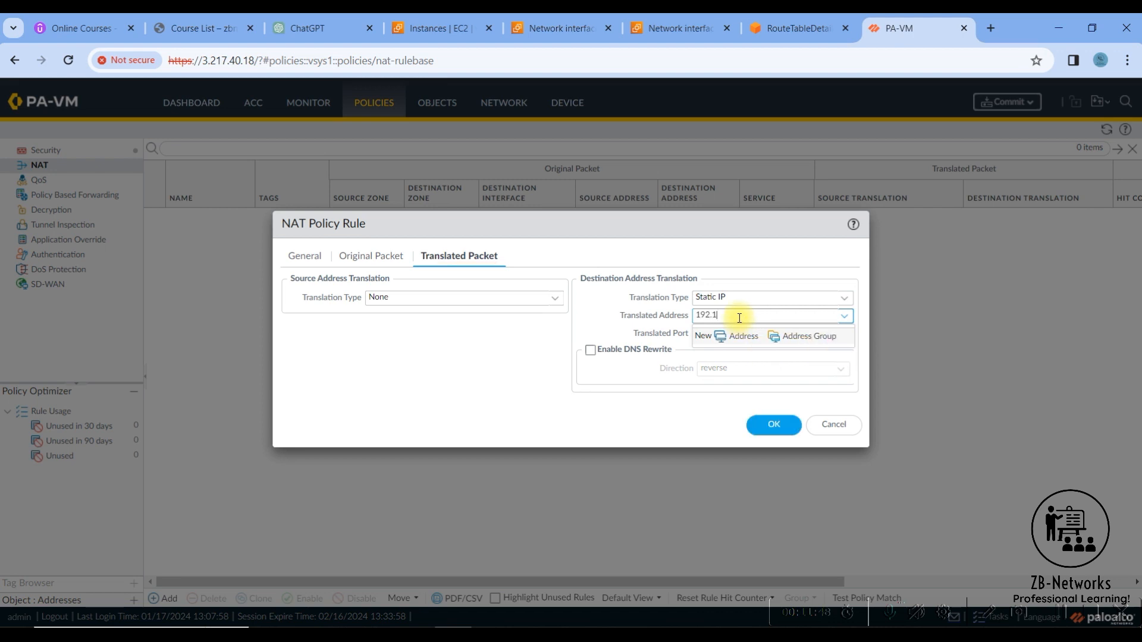
type("68.10.208")
- Copy the instance's private IPv4 address from the EC2 console, replace the NAT rule's translated address with it and save the rule
left_click(461, 33)
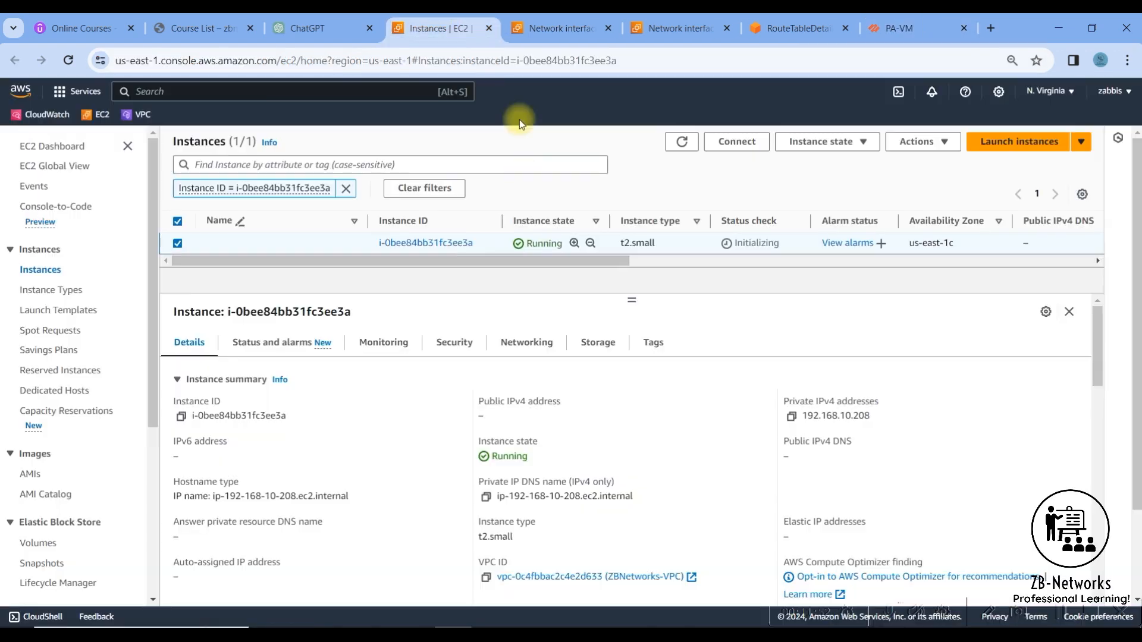
left_click(791, 416)
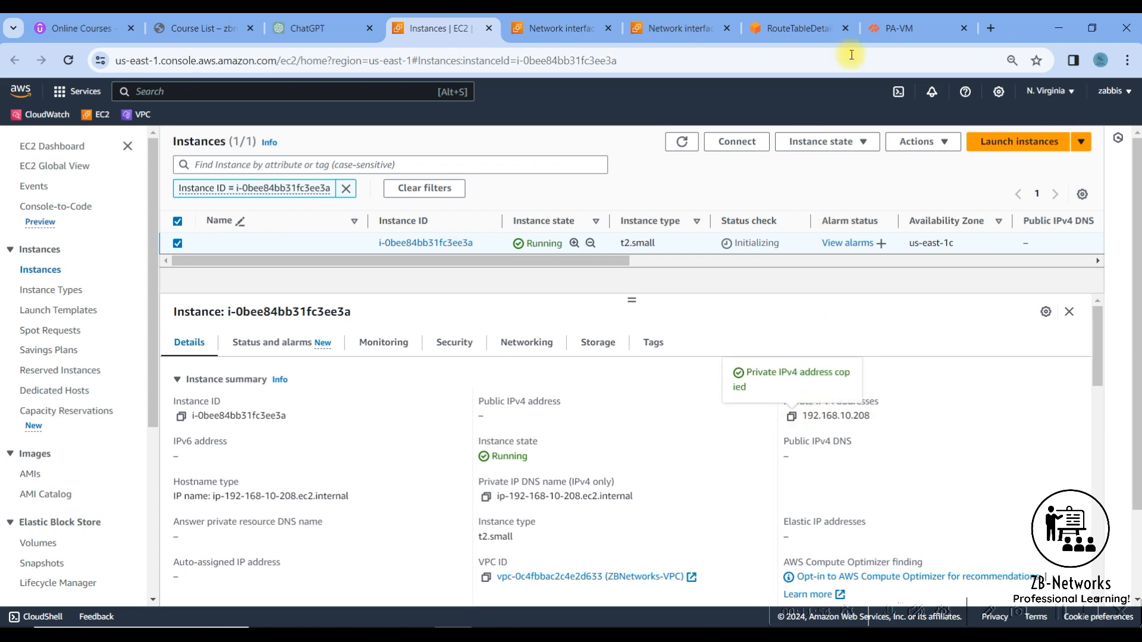
left_click(898, 27)
double_click(761, 316)
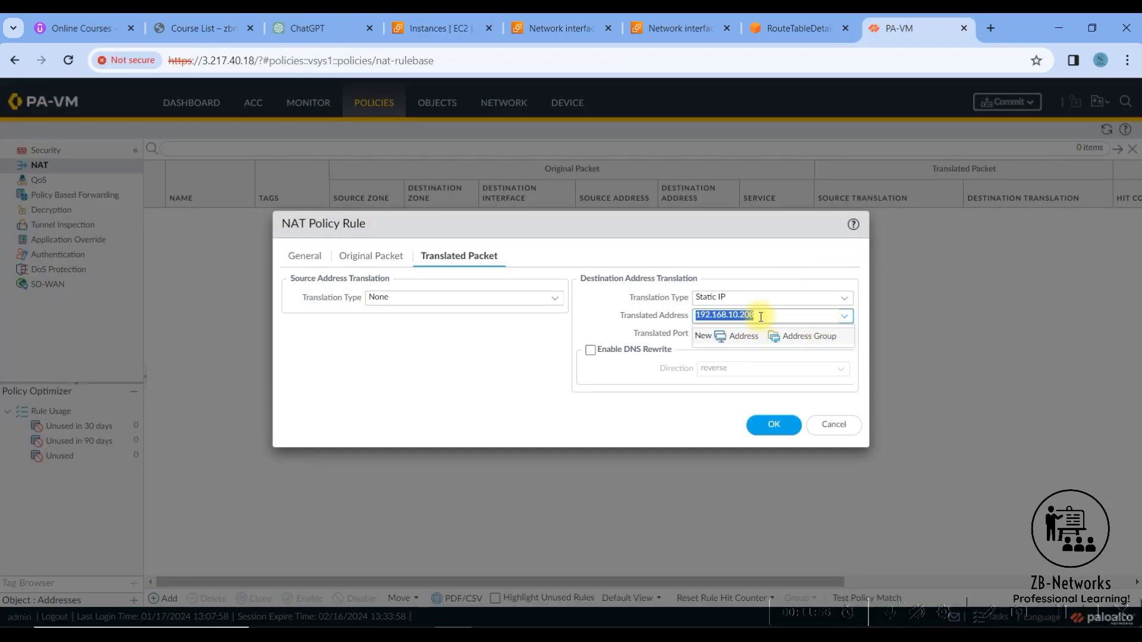
left_click(708, 405)
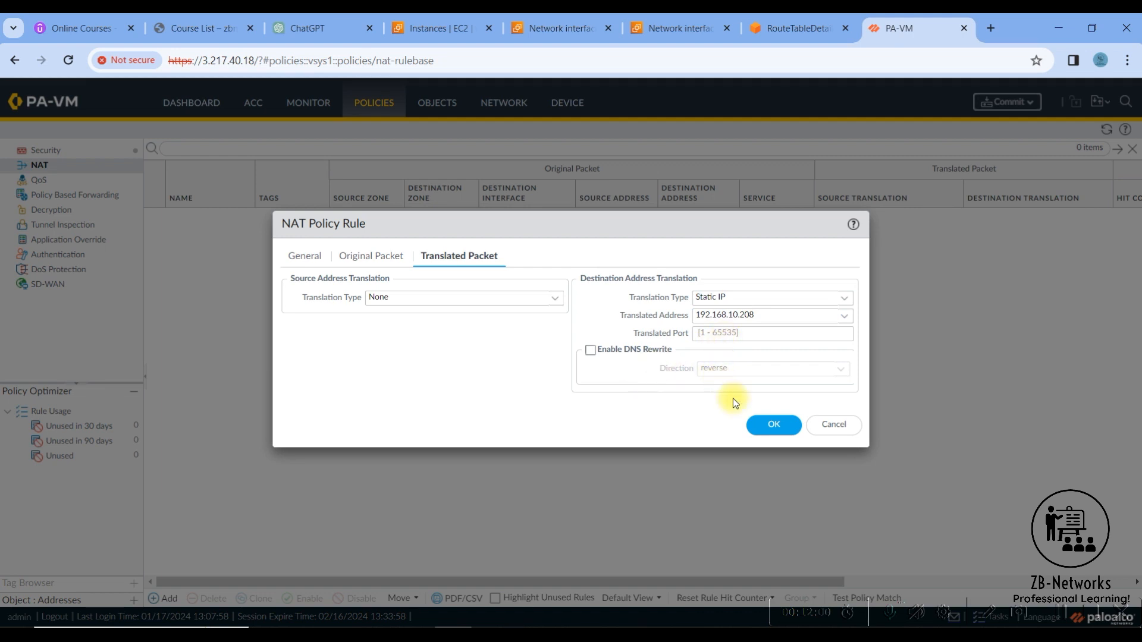
left_click(773, 424)
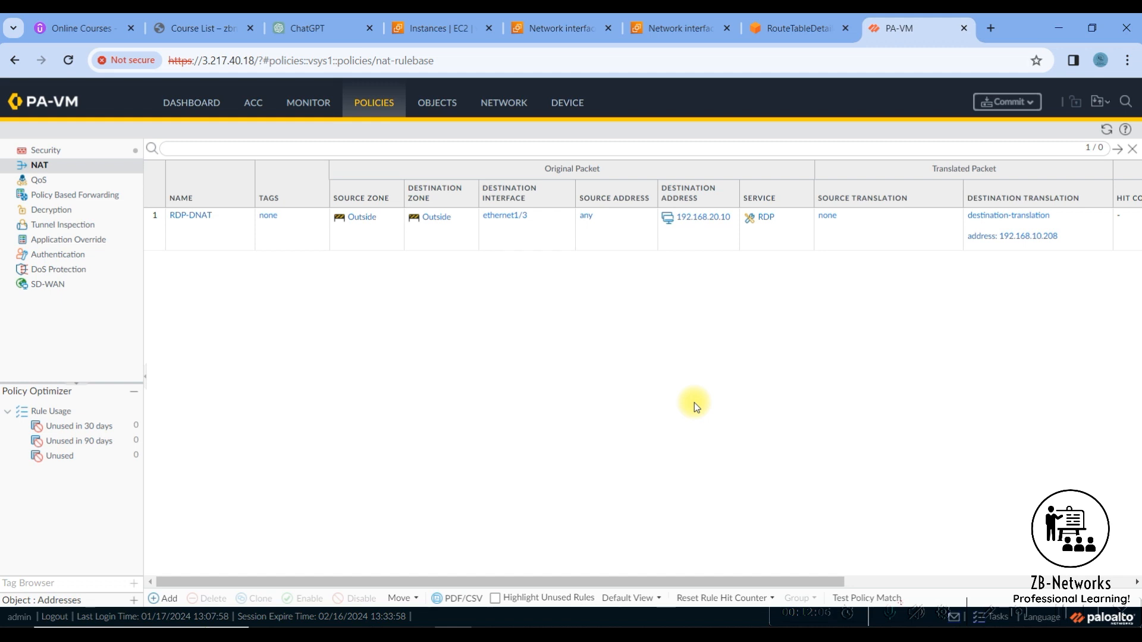
- Start a new security policy rule named Allow-RDP
left_click(69, 157)
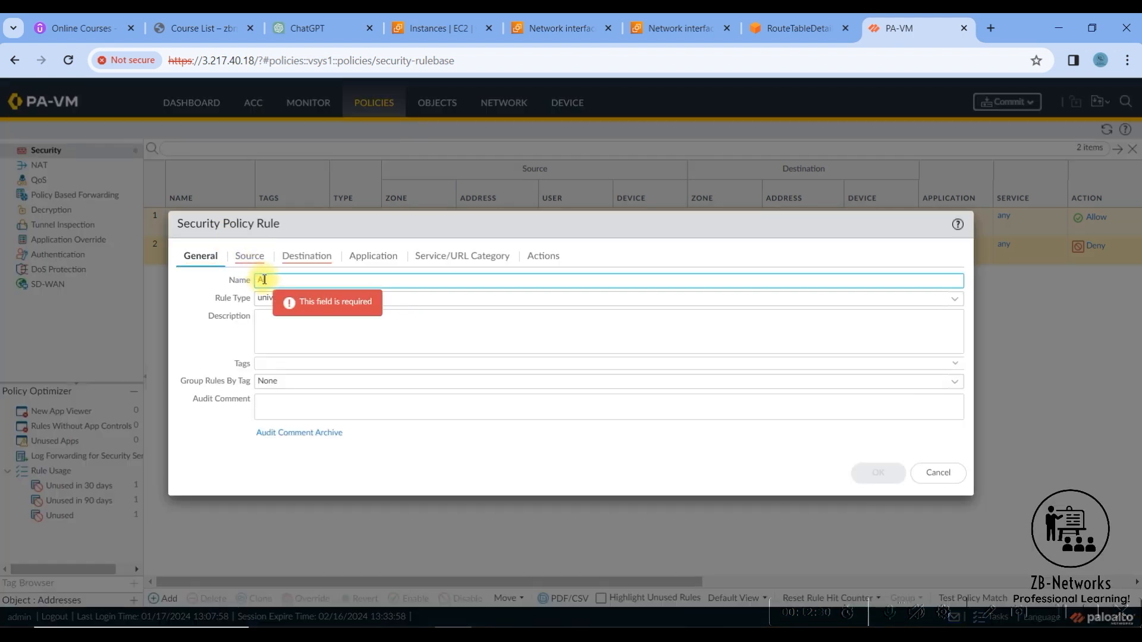
type("llow-RDP")
left_click(283, 342)
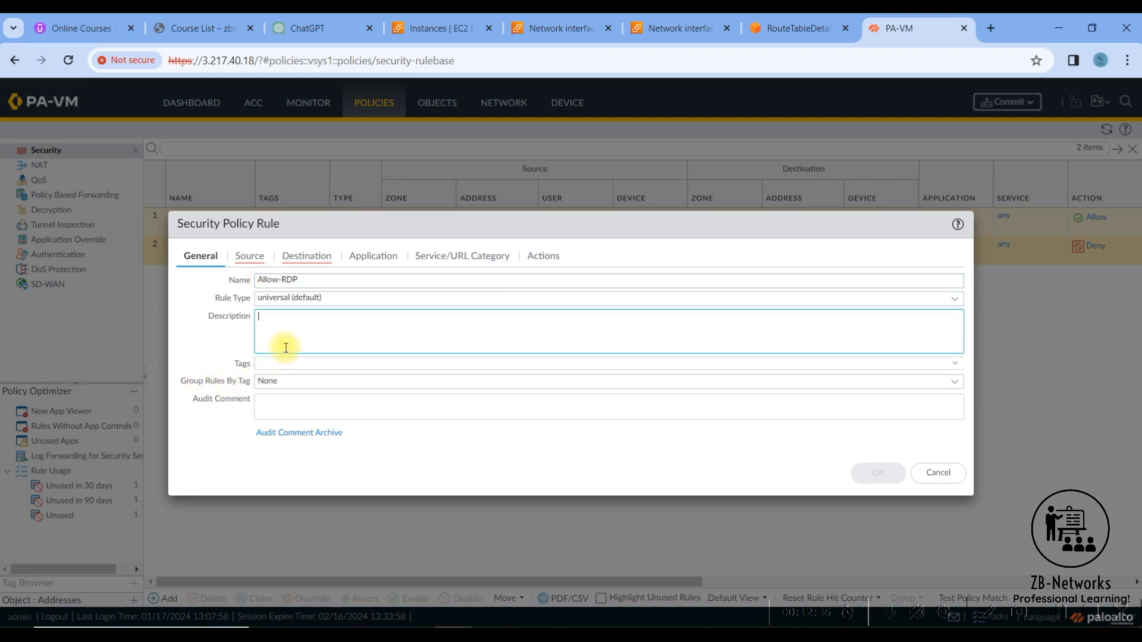
- Add Outside as the source zone of the Allow-RDP security rule
left_click(251, 257)
left_click(197, 443)
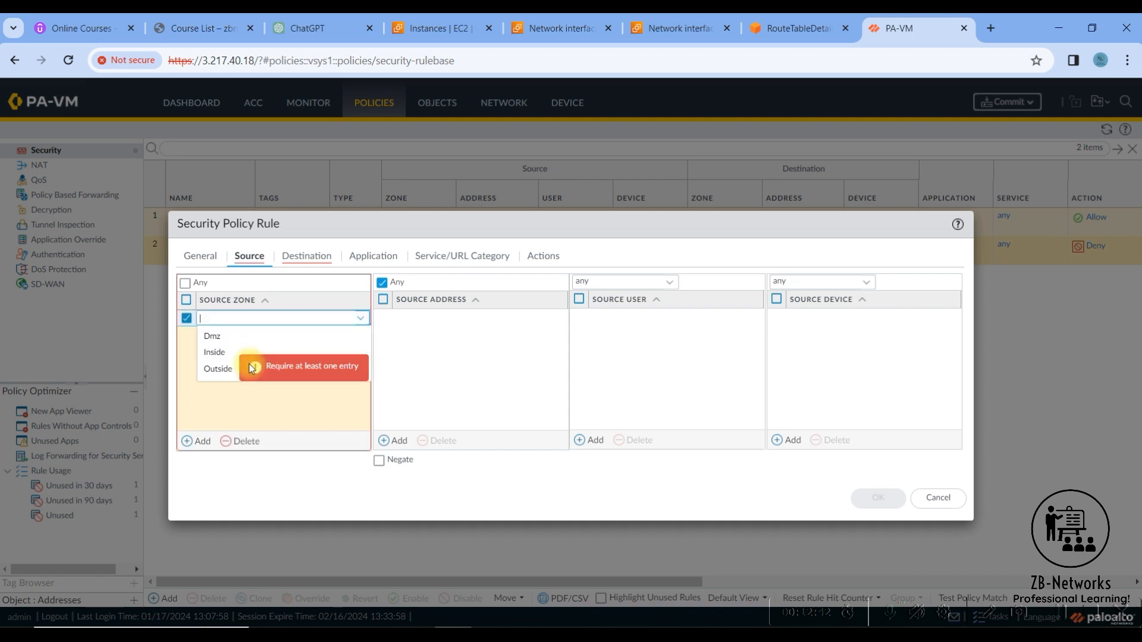
left_click(220, 369)
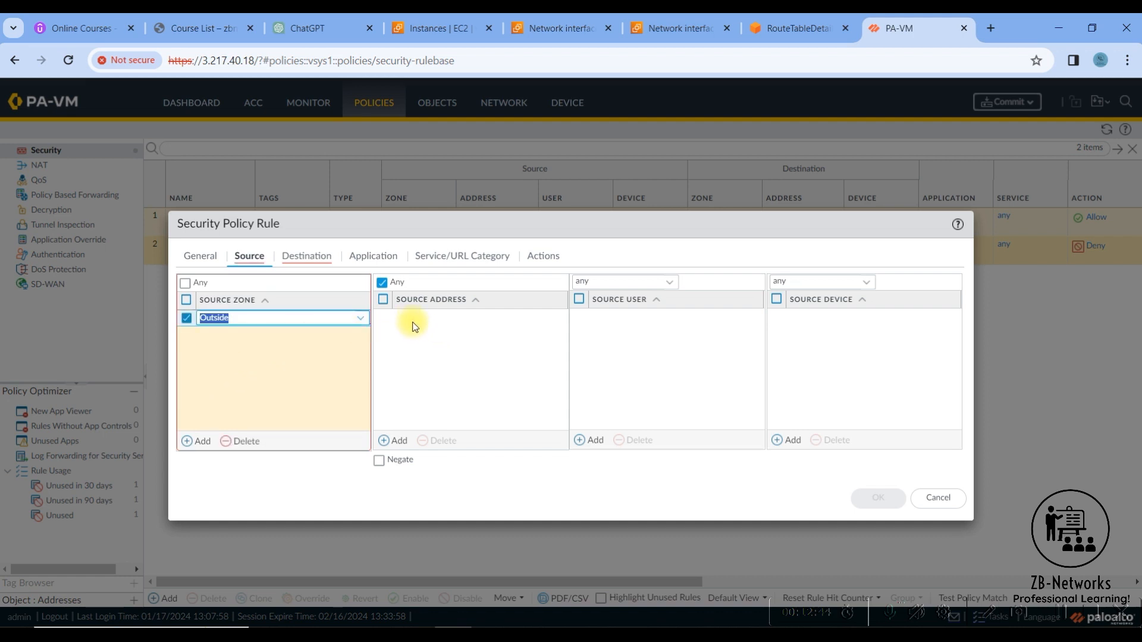
left_click(404, 326)
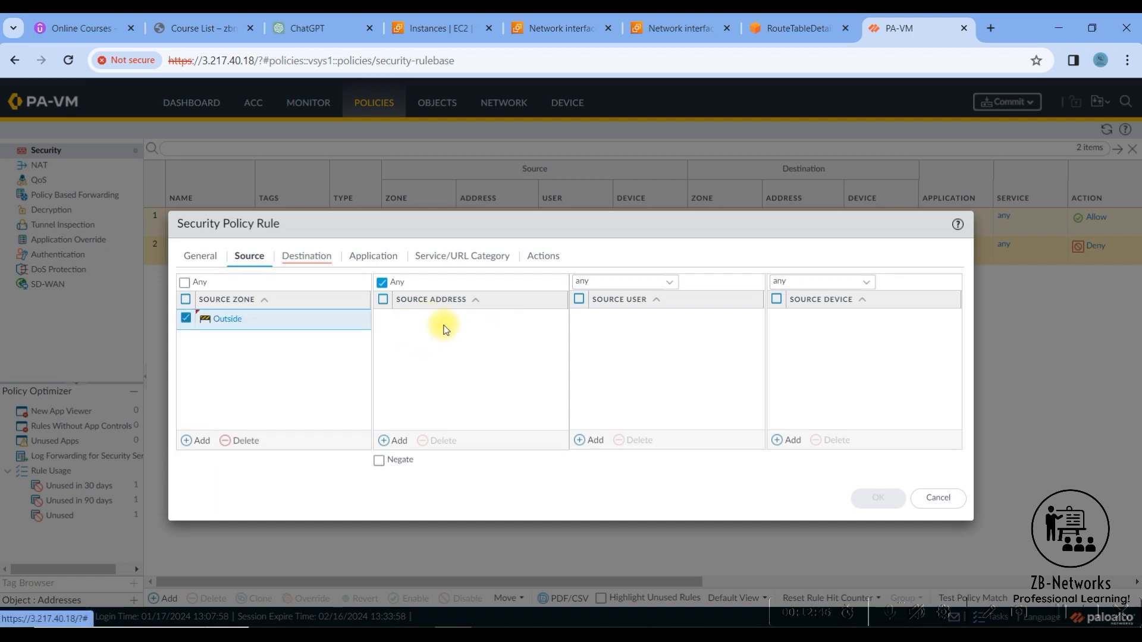
- Add Inside as the destination zone of the Allow-RDP security rule
left_click(294, 257)
left_click(189, 440)
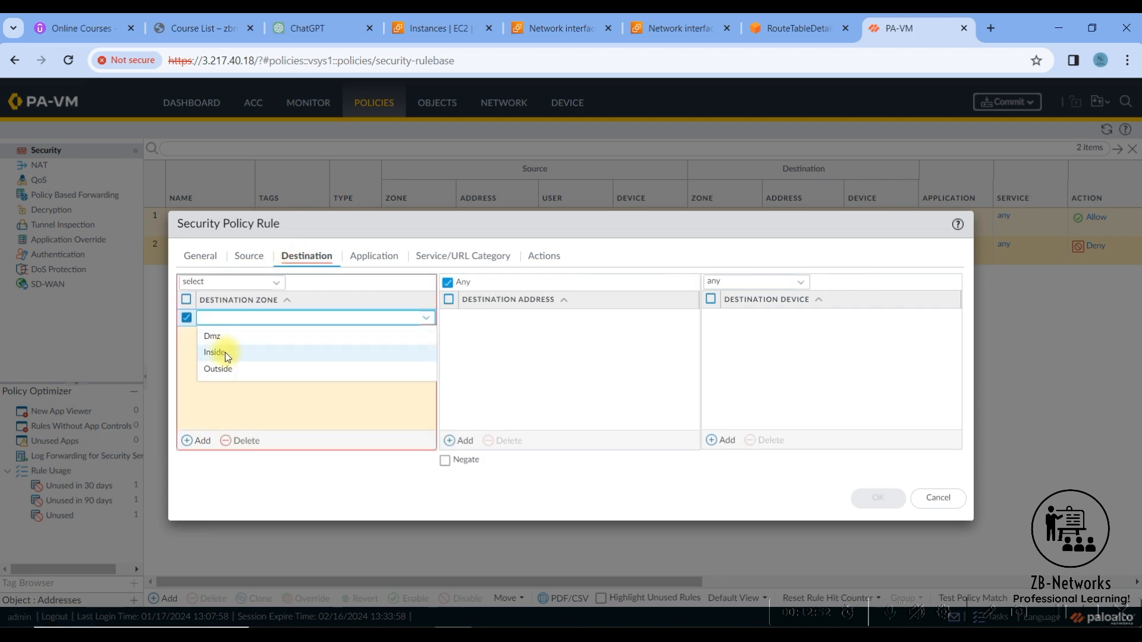
left_click(224, 355)
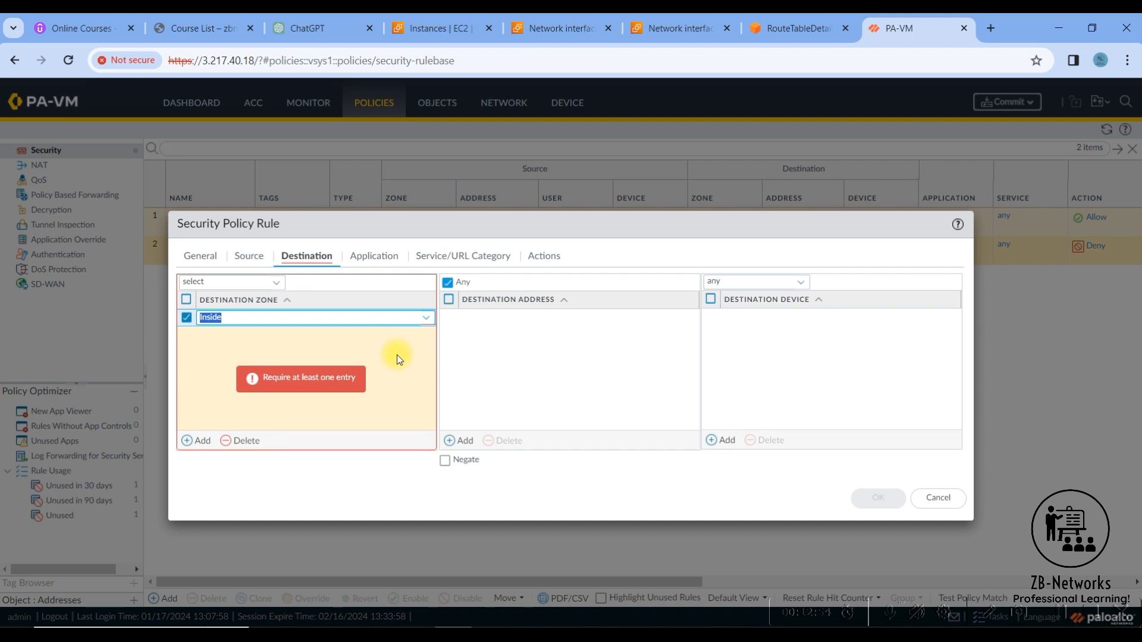
left_click(508, 355)
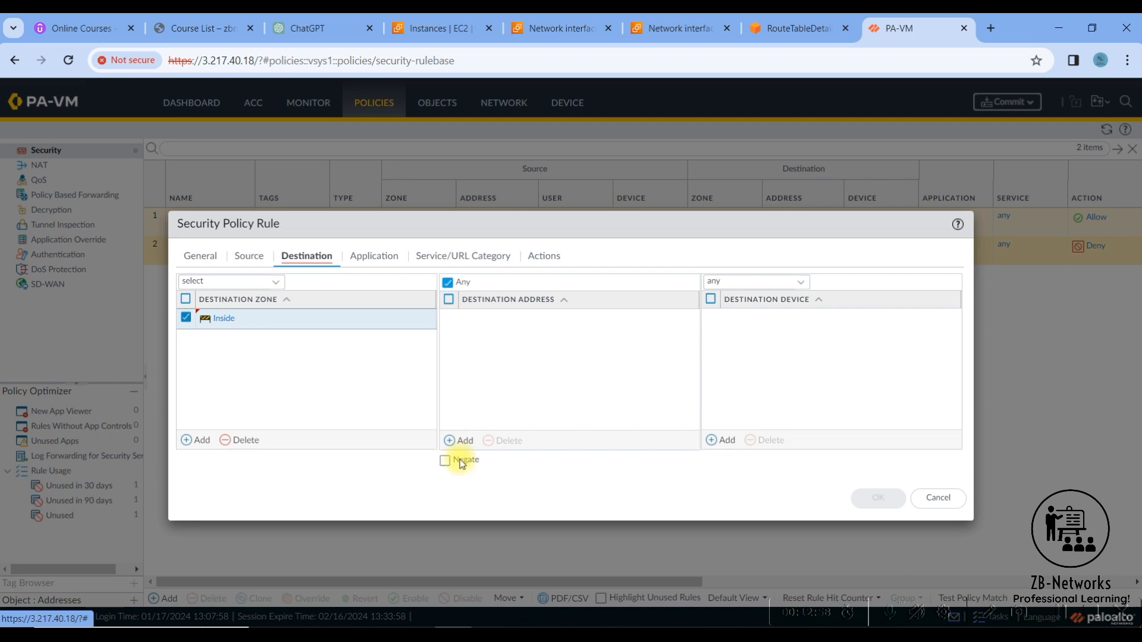
- Add 192.168.20.10 as the destination address of the Allow-RDP security rule
left_click(500, 343)
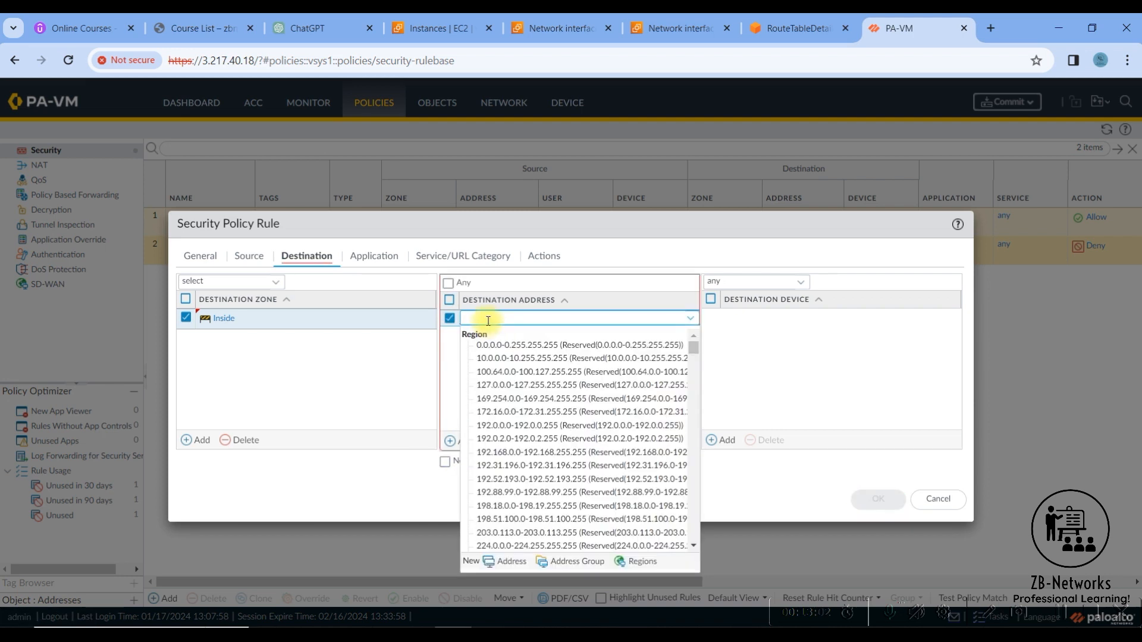
type("19")
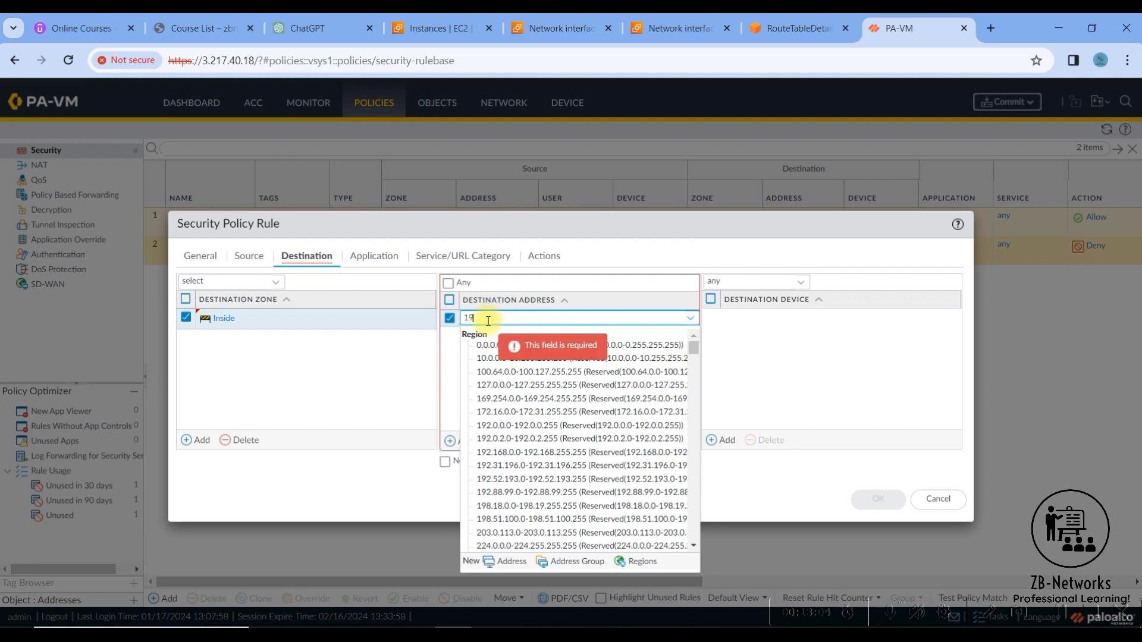
type("2.168")
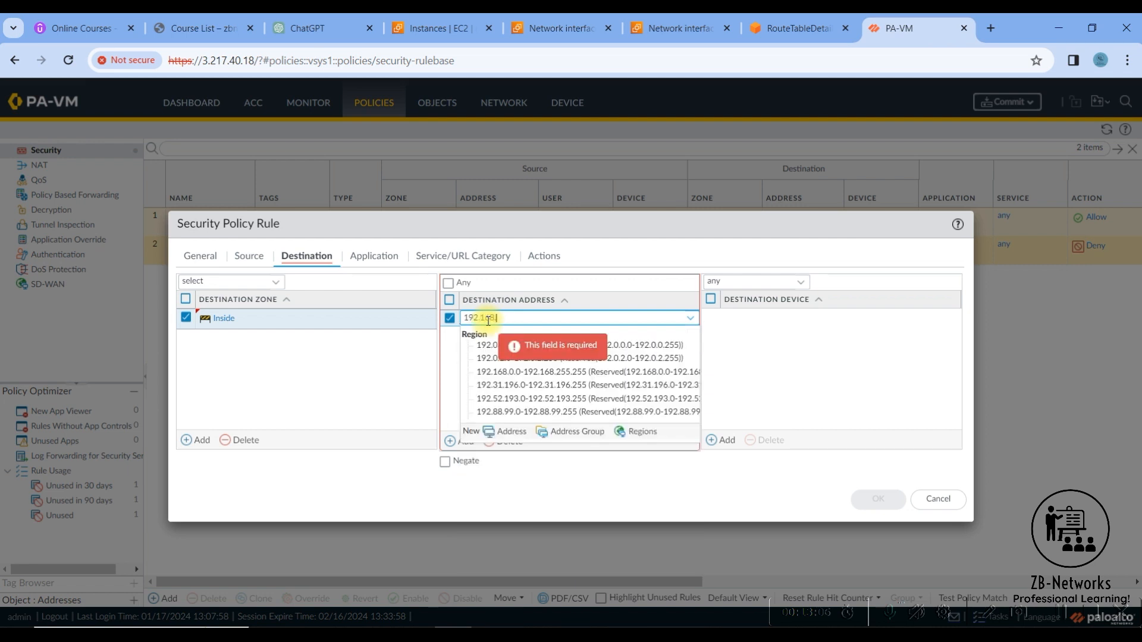
type(".20.100")
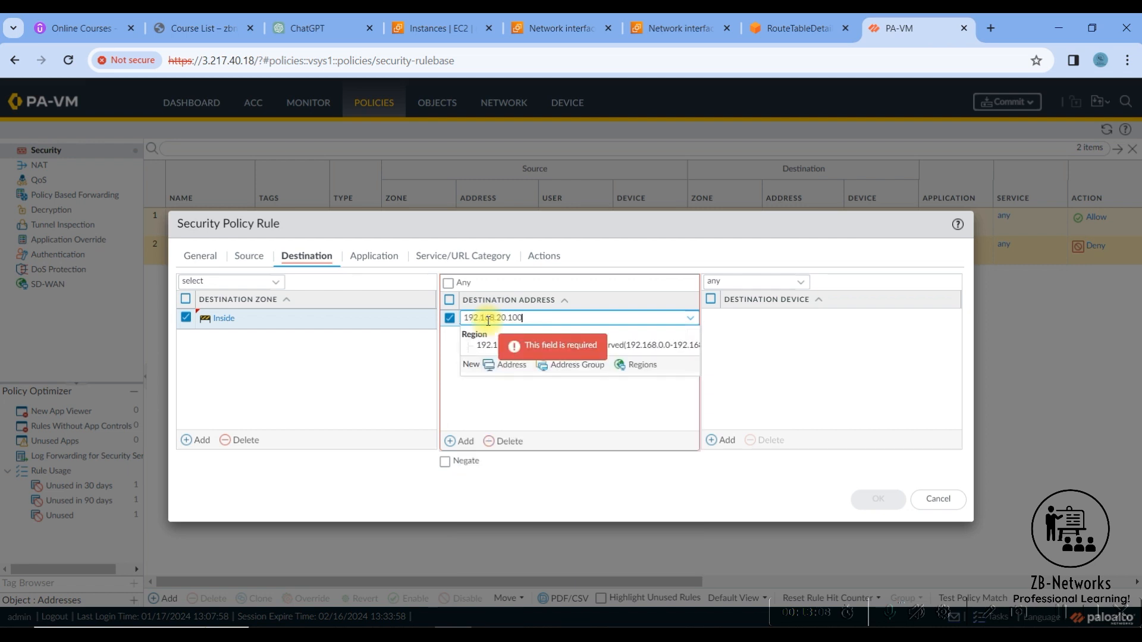
key("BackSpace")
left_click(536, 385)
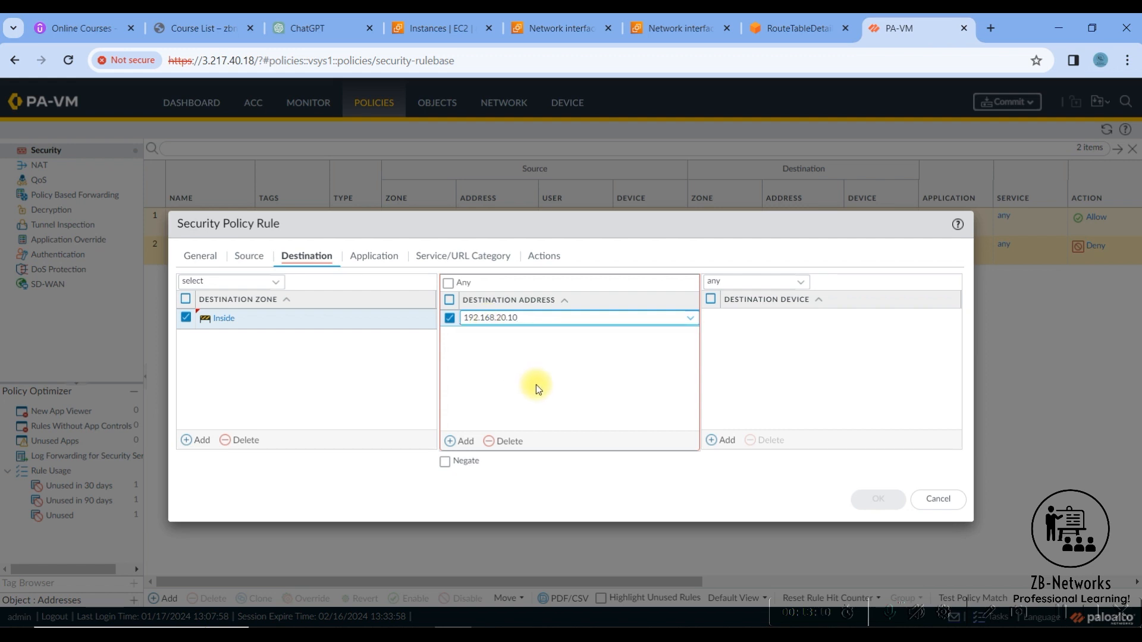
- Add the ms-rdp application to the Allow-RDP security rule
left_click(374, 259)
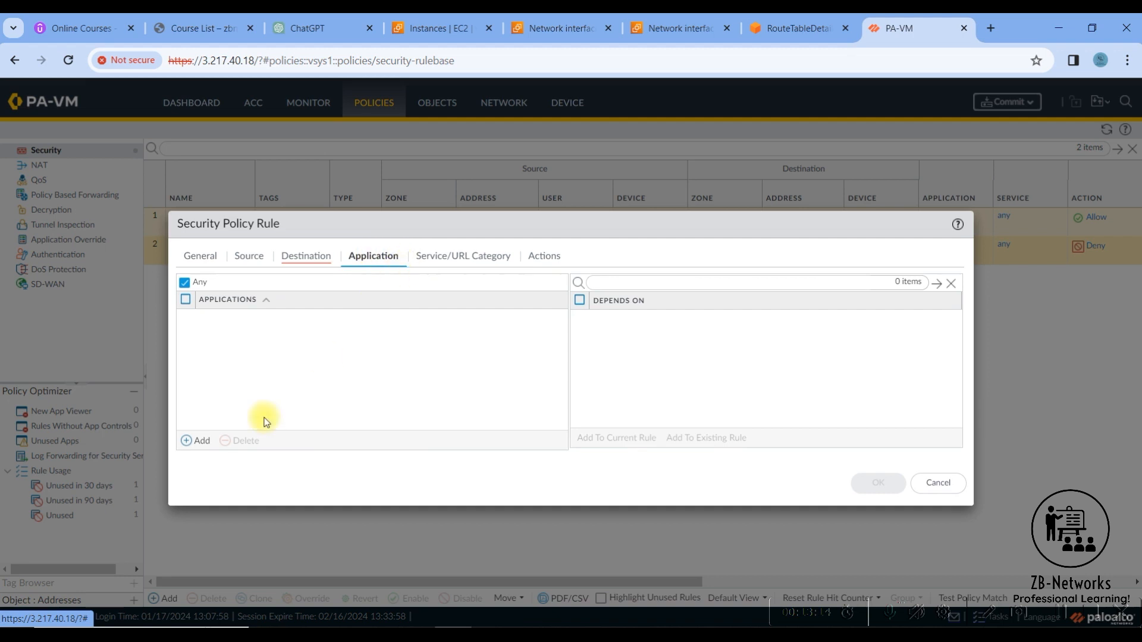
left_click(205, 440)
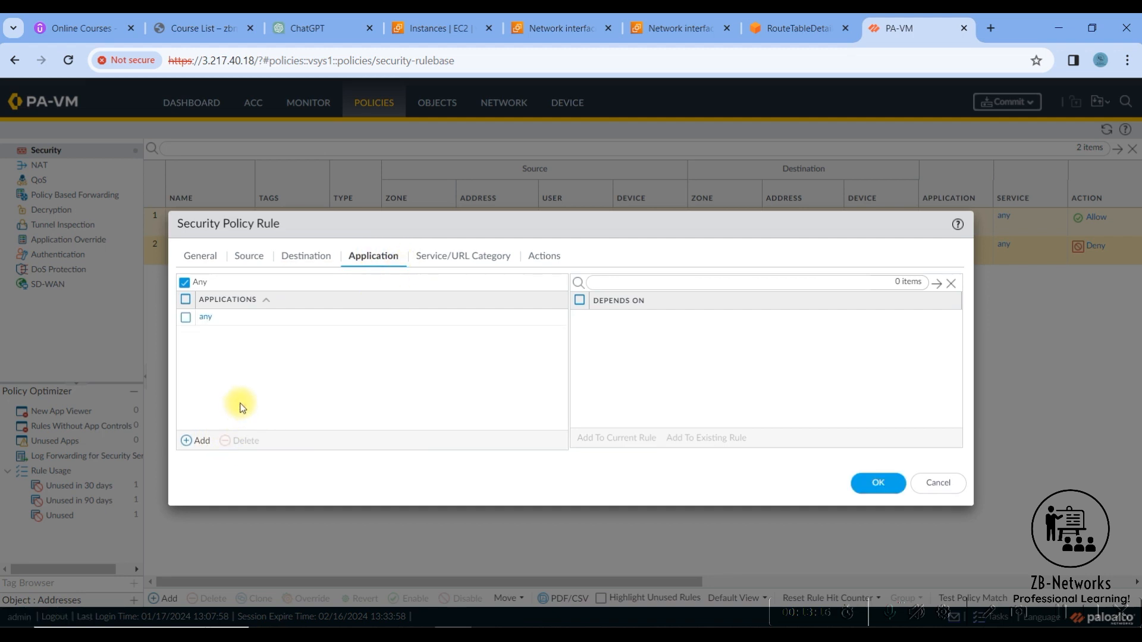
type("ms")
key("BackSpace")
key("BackSpace")
type("rdp")
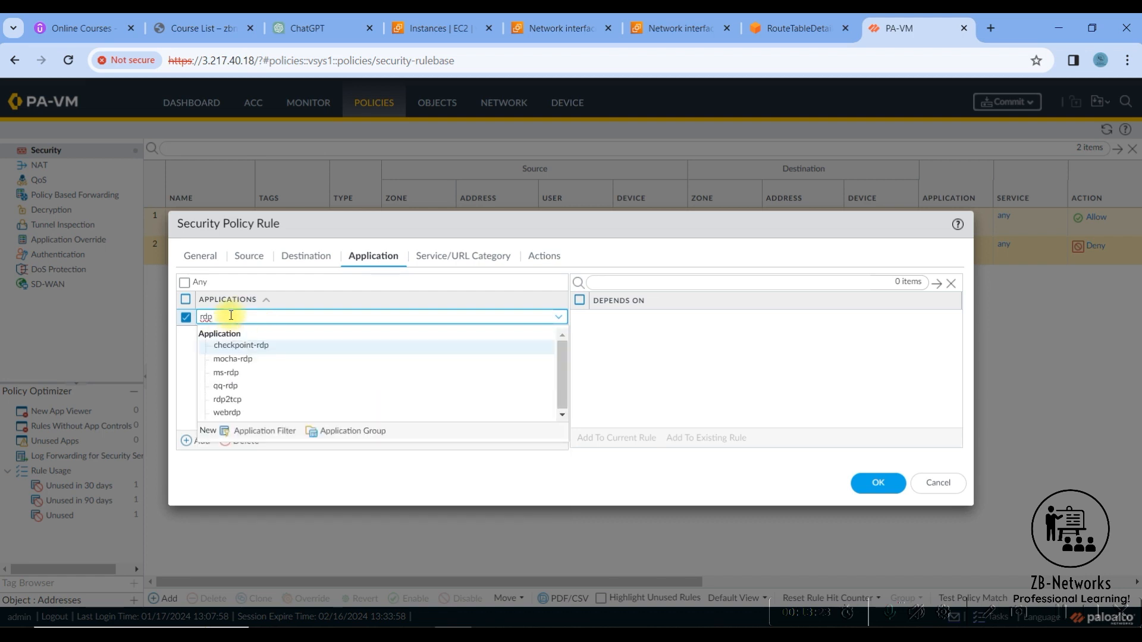
left_click(230, 372)
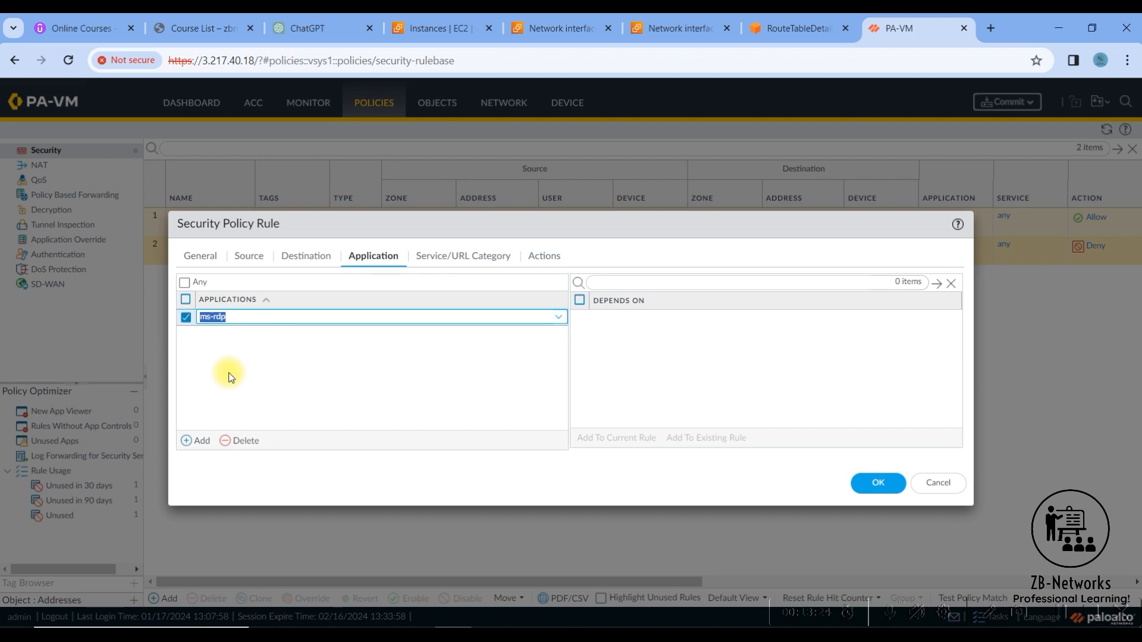
- Add the RDP service to the Allow-RDP security rule in place of application-default
left_click(452, 263)
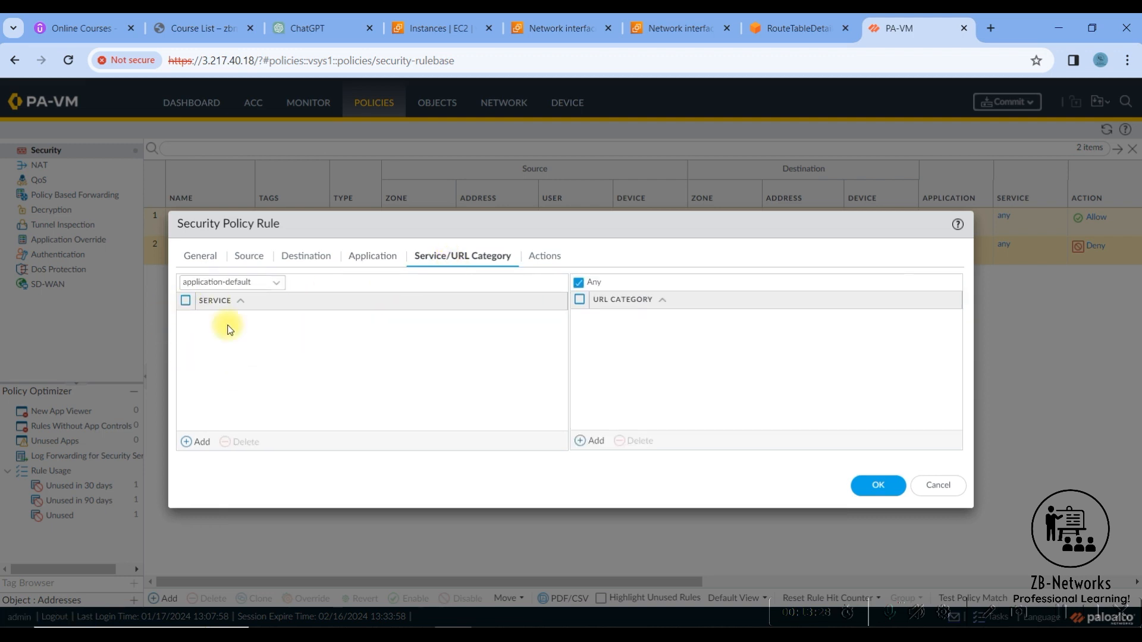
left_click(200, 443)
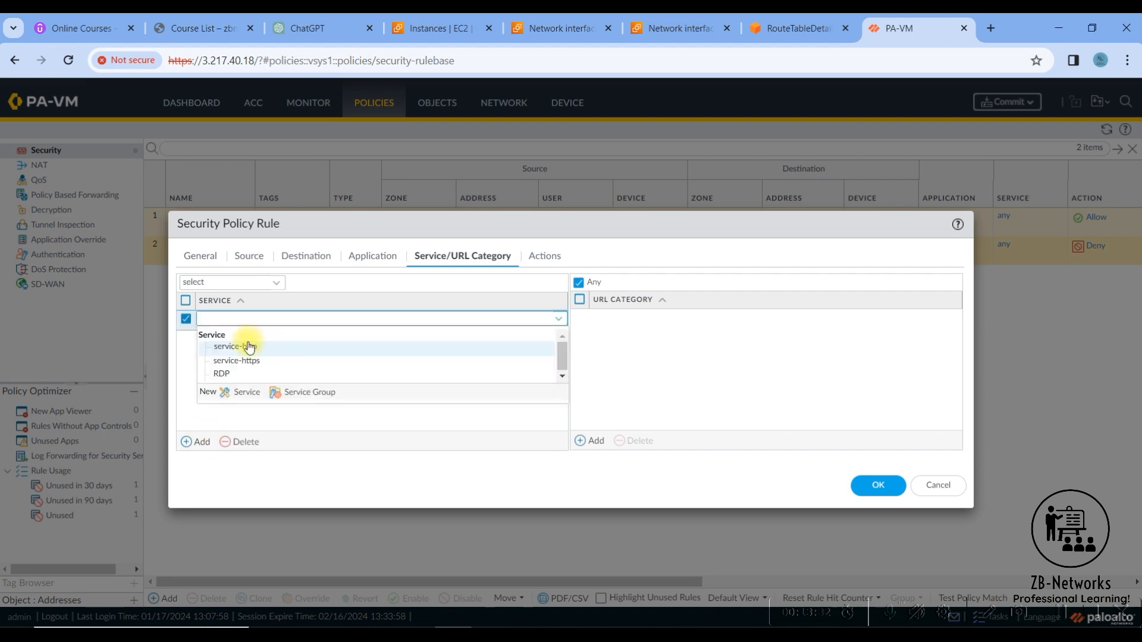
left_click(225, 373)
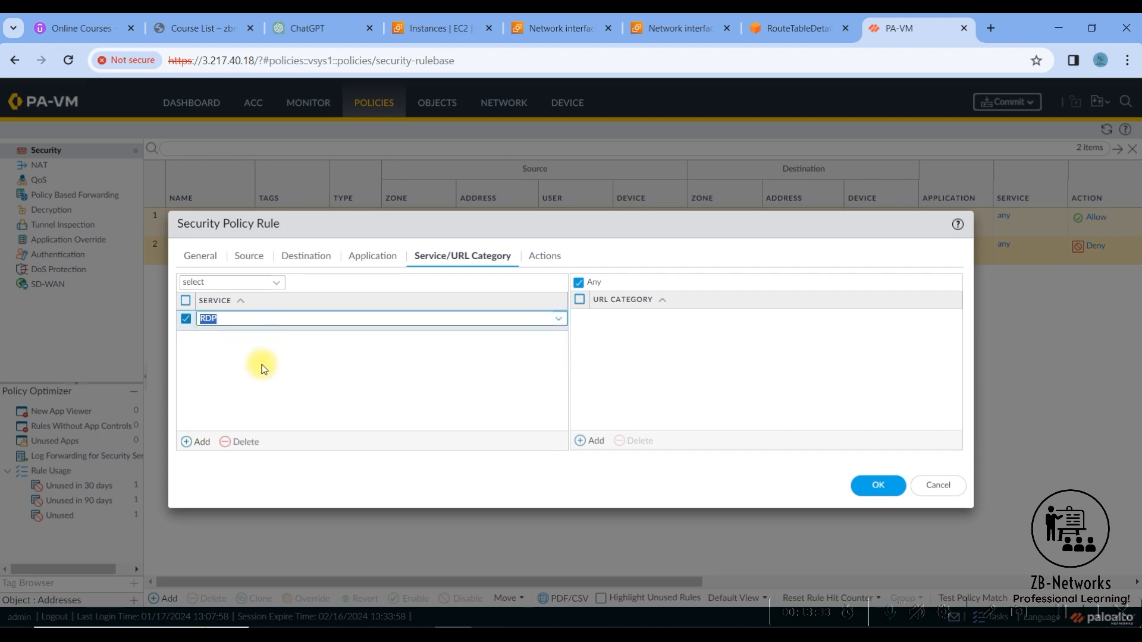
- Save the Allow-RDP rule with logging at session start enabled and commit the firewall configuration
left_click(542, 259)
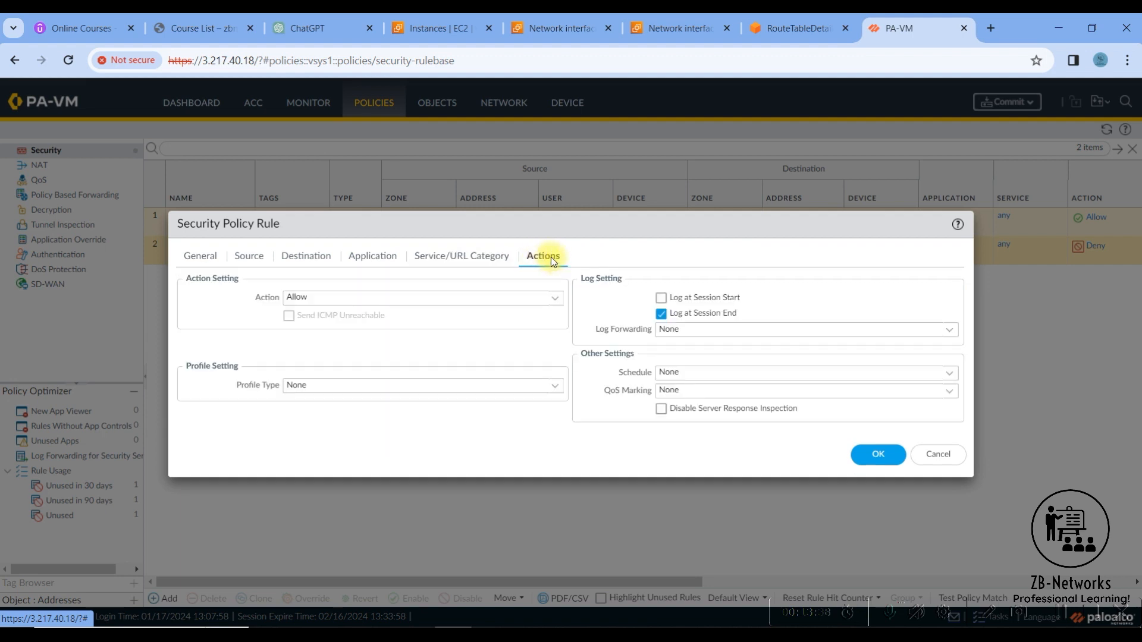
left_click(664, 301)
left_click(877, 454)
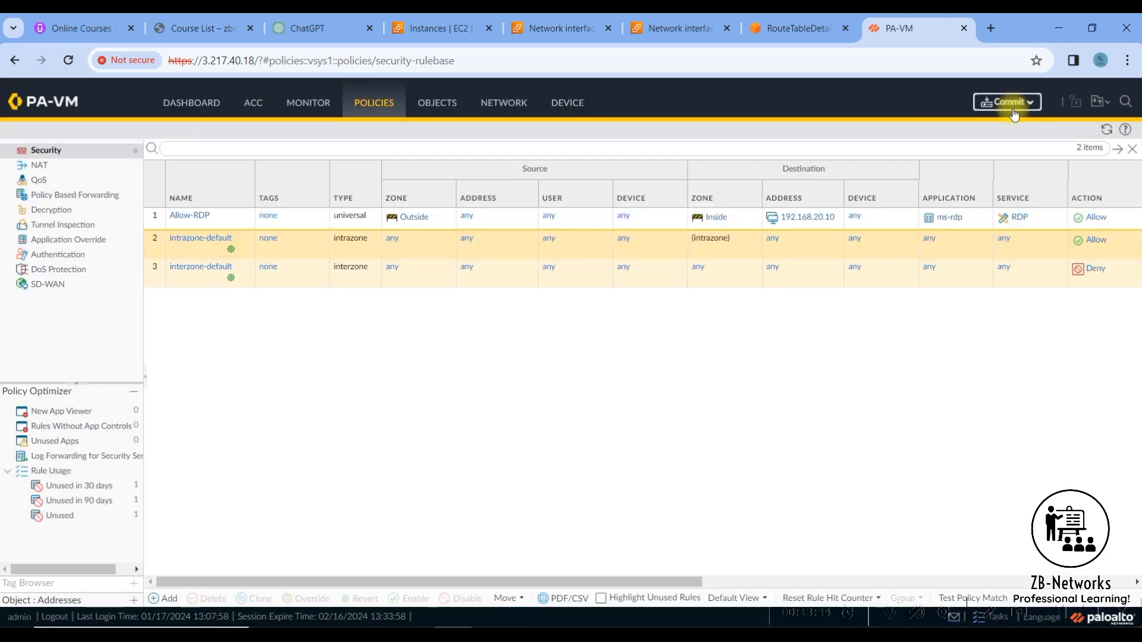
left_click(1006, 104)
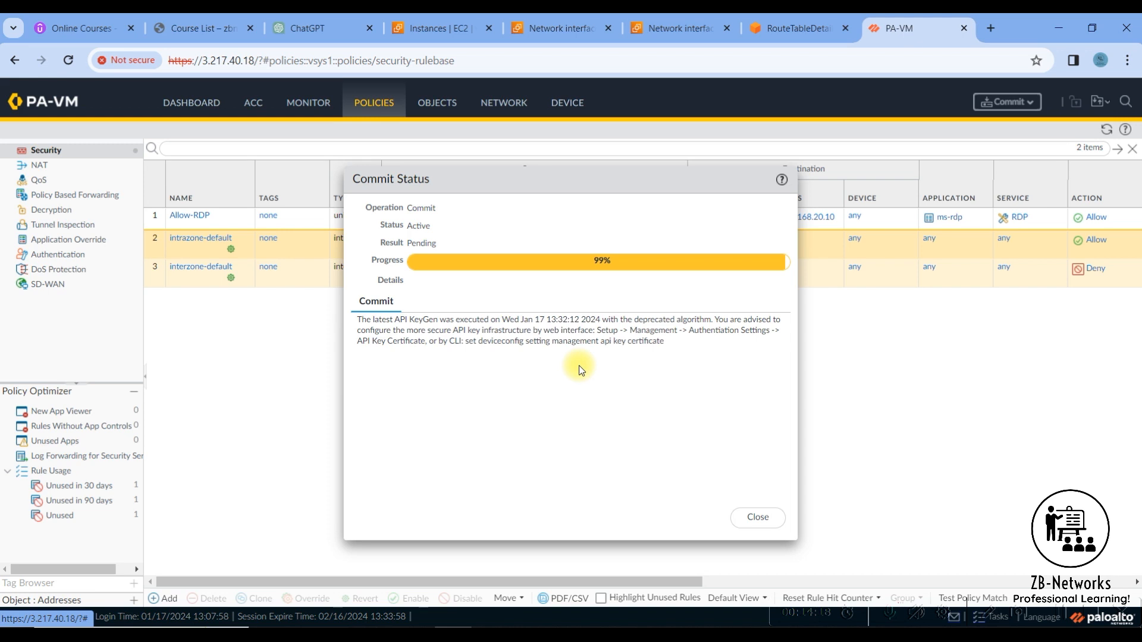
- Switch to the EC2 console, refresh the instance list and name the unnamed Windows instance Windows-Inside
left_click(429, 31)
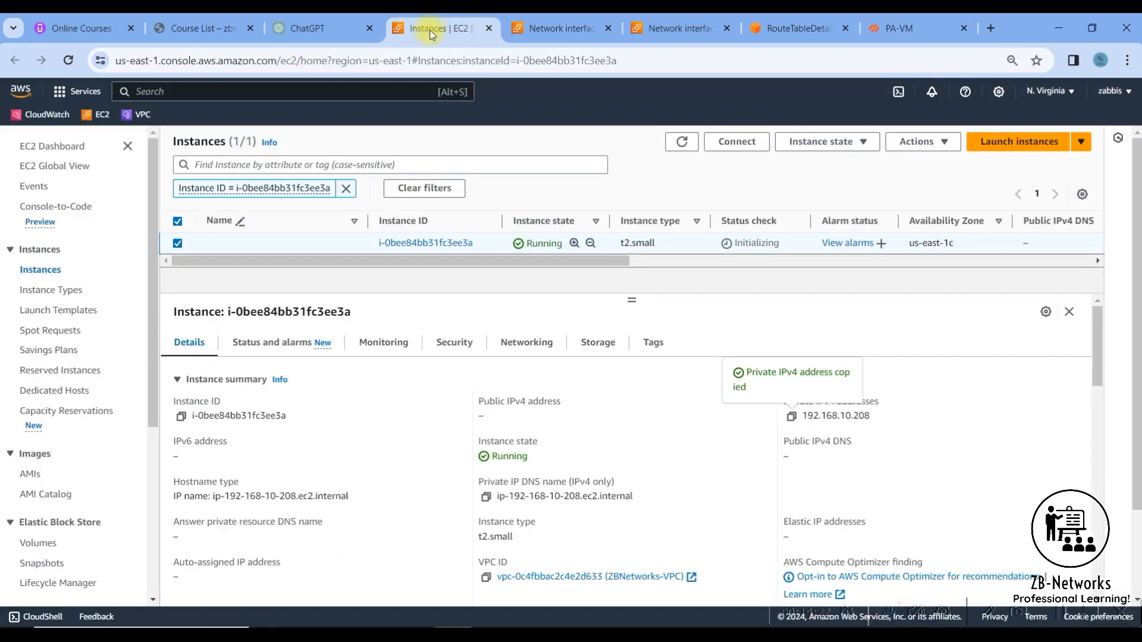
left_click(685, 143)
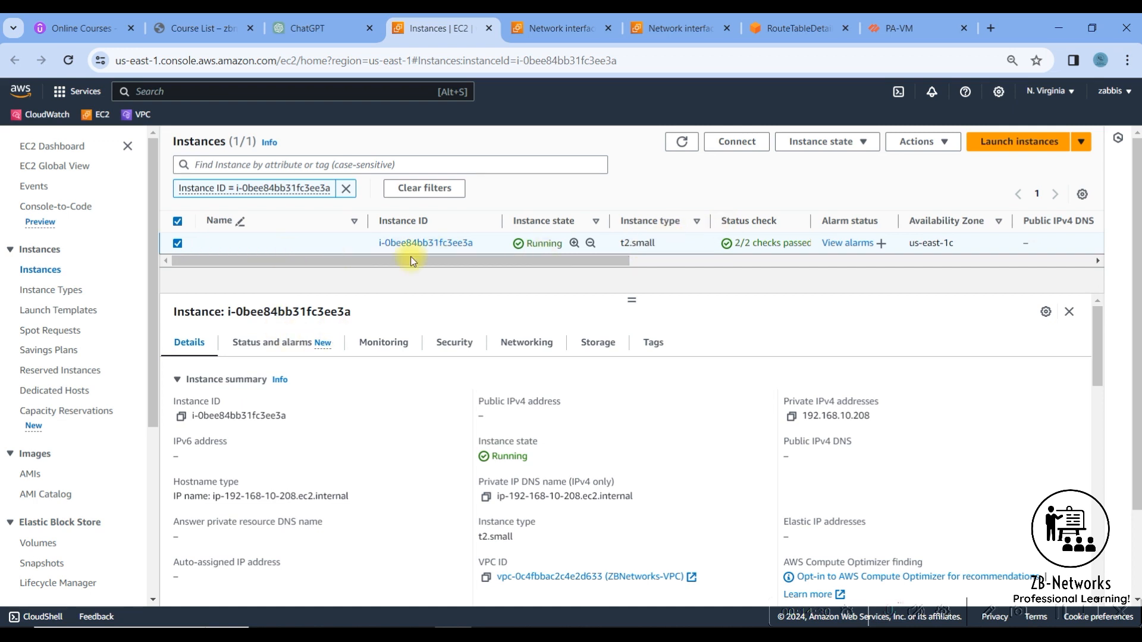
left_click(353, 245)
type("Windows")
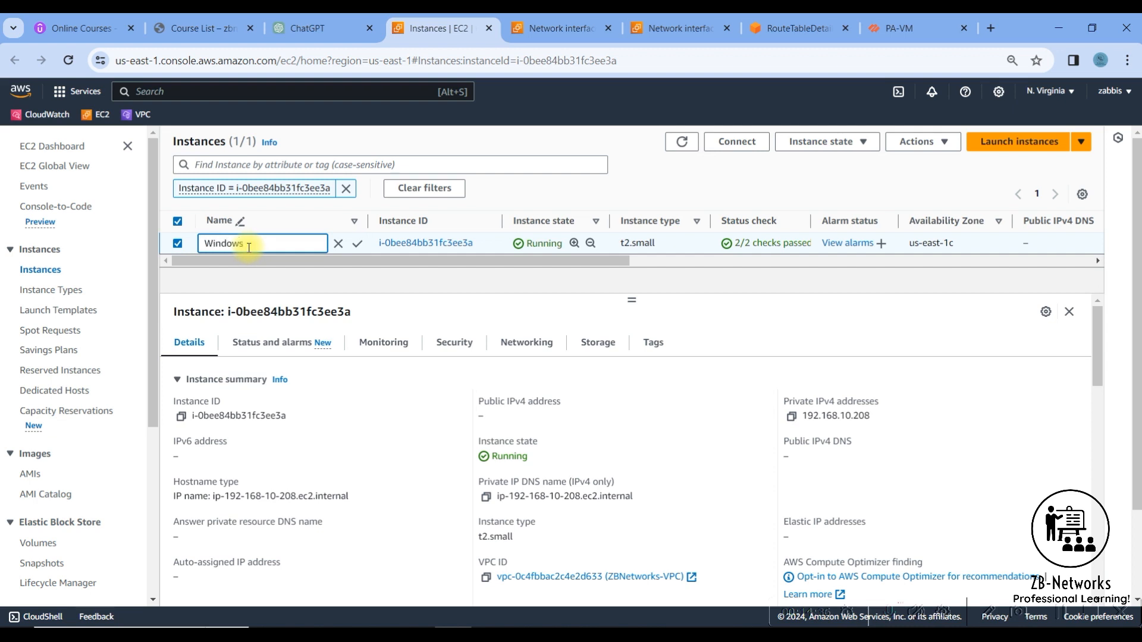
type("-inside")
key("Return")
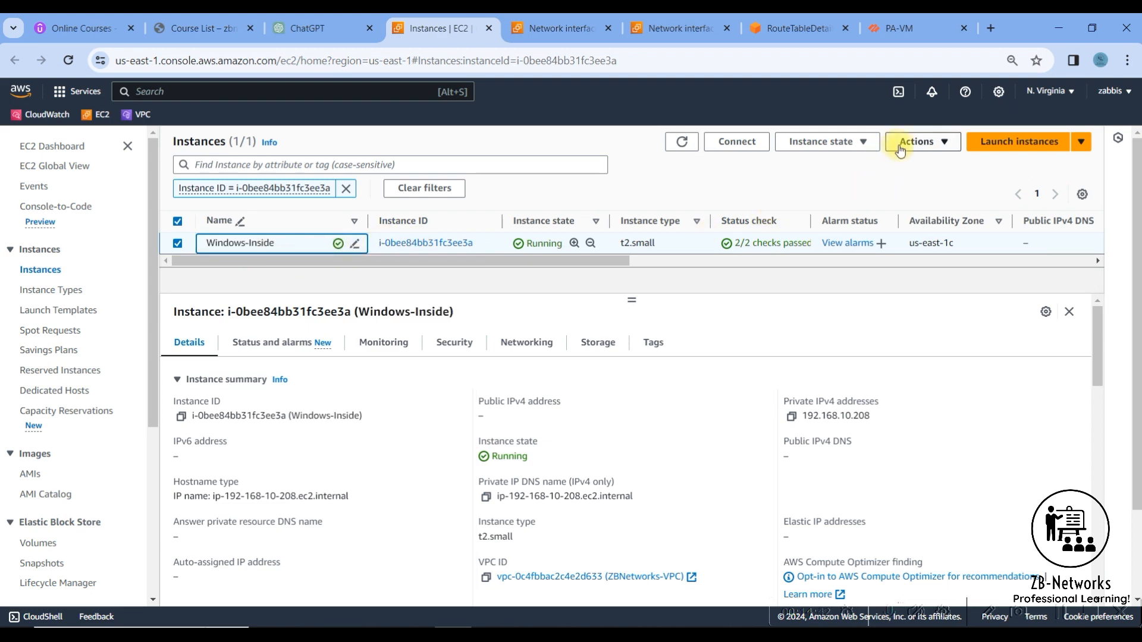
- Decrypt the Windows-Inside instance's administrator password for its RDP client connection using the key pair's private key file
left_click(768, 151)
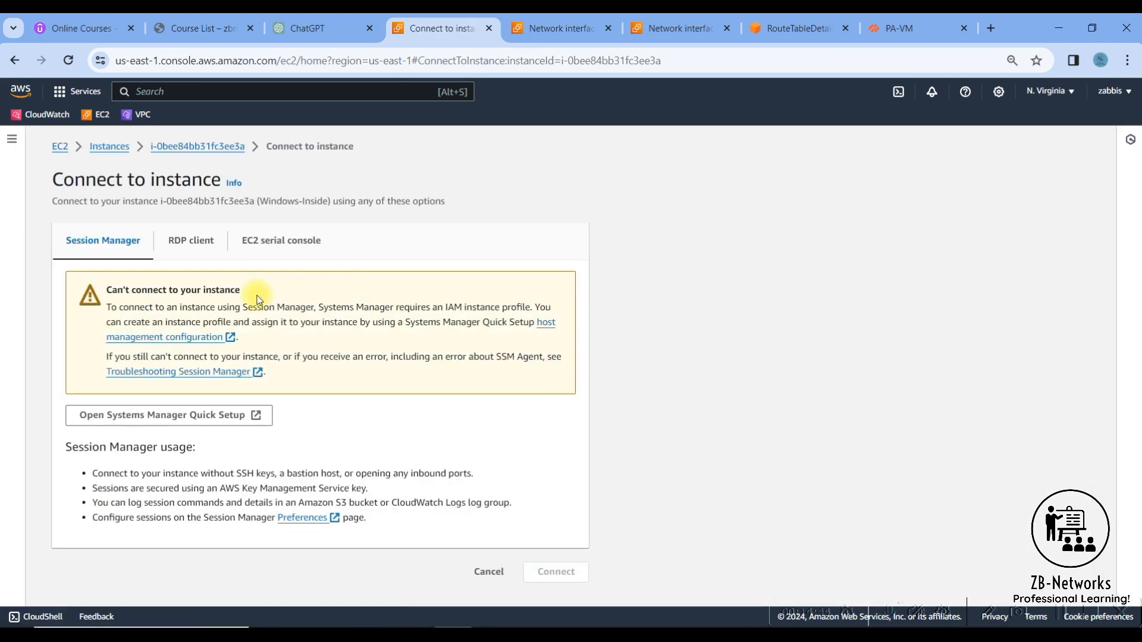
left_click(178, 251)
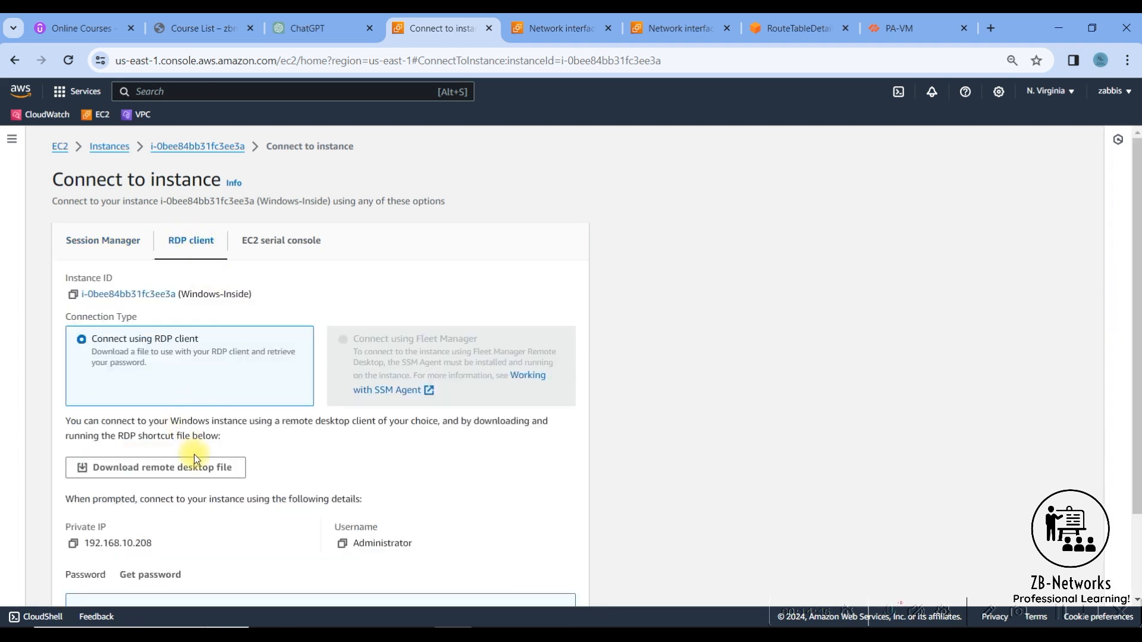
scroll(196, 463, "down", 3)
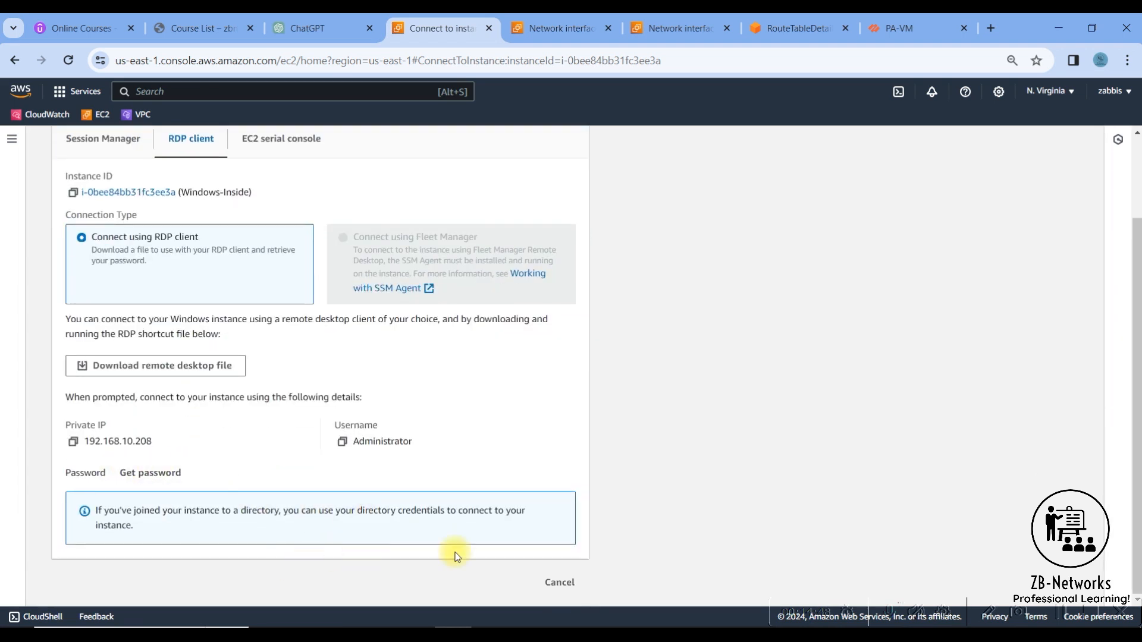
left_click(123, 474)
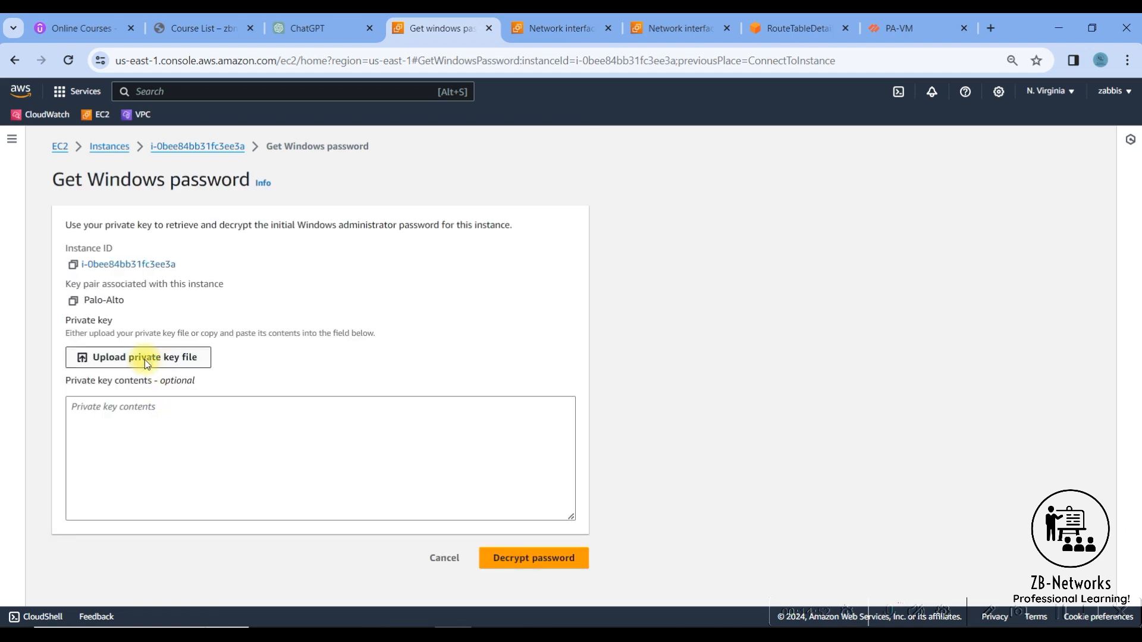
left_click(145, 359)
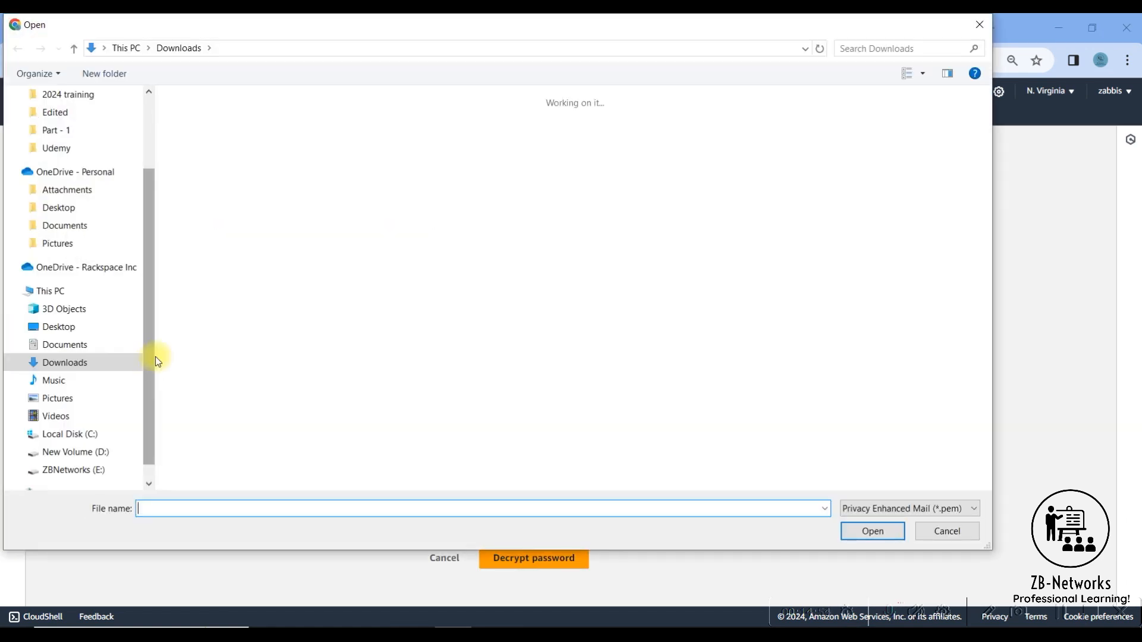
left_click(238, 185)
double_click(238, 185)
left_click(517, 590)
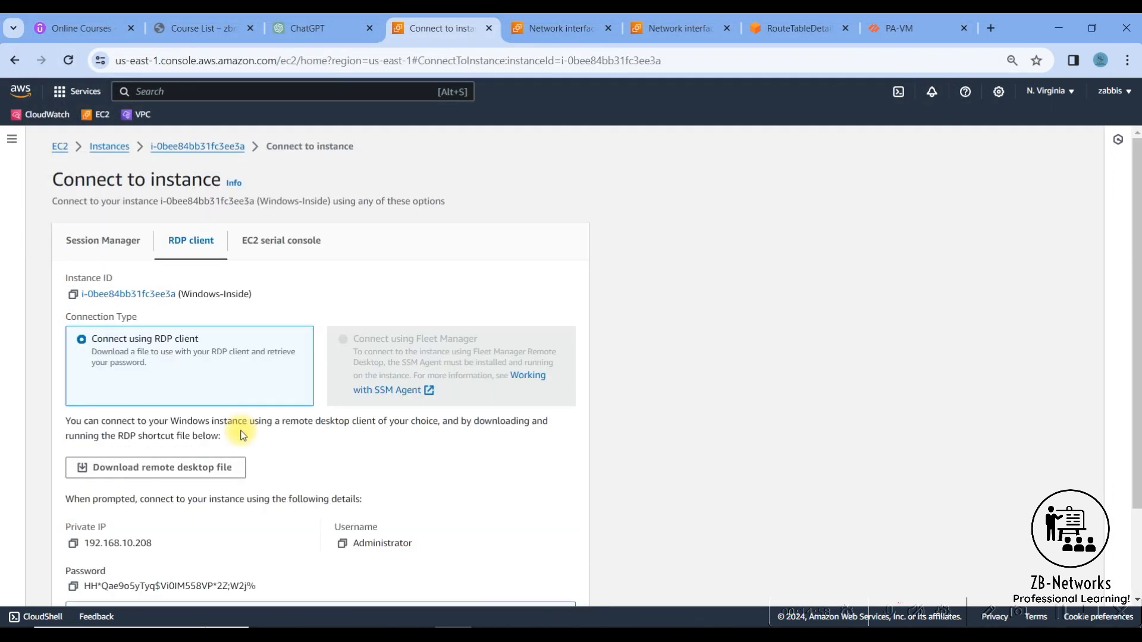
- Copy the decrypted administrator password and open Remote Desktop Connection
scroll(116, 495, "down", 2)
left_click(73, 478)
key("super")
type("rdp")
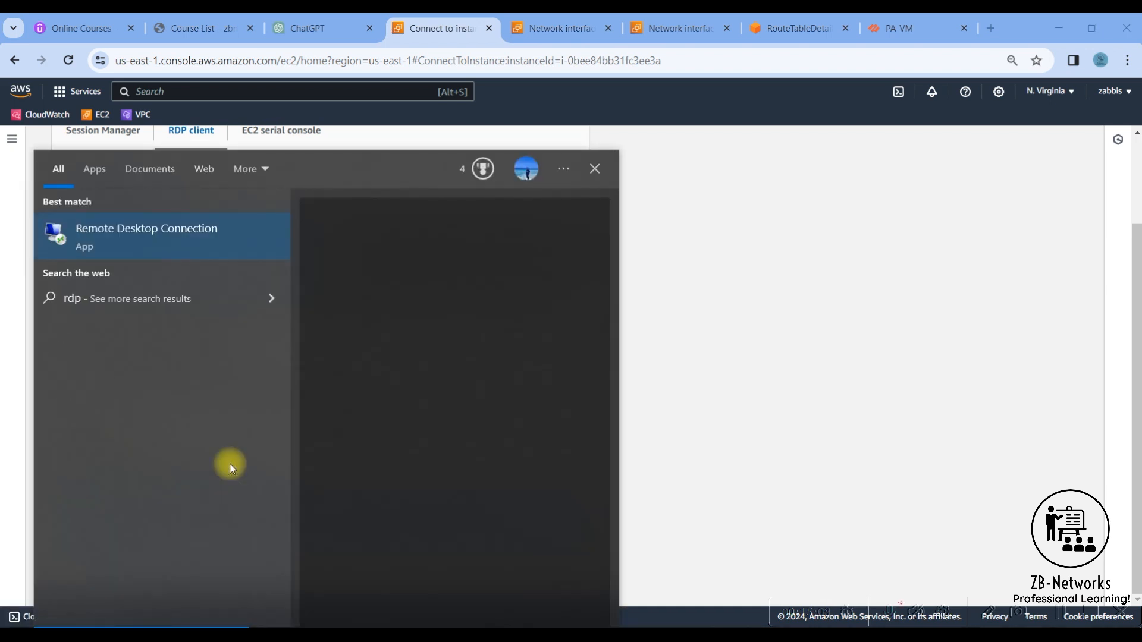
key("Escape")
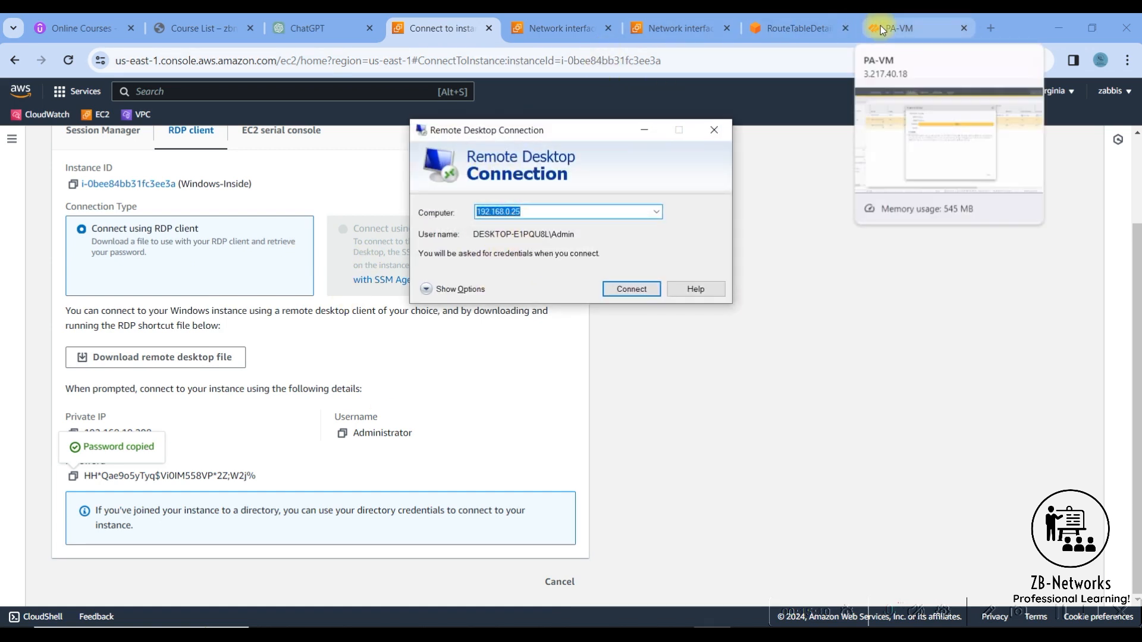
- Check the firewall's commit status and copy the Palo Alto NGFW instance's Elastic IP address 3.217.40.18 from its EC2 details
left_click(576, 31)
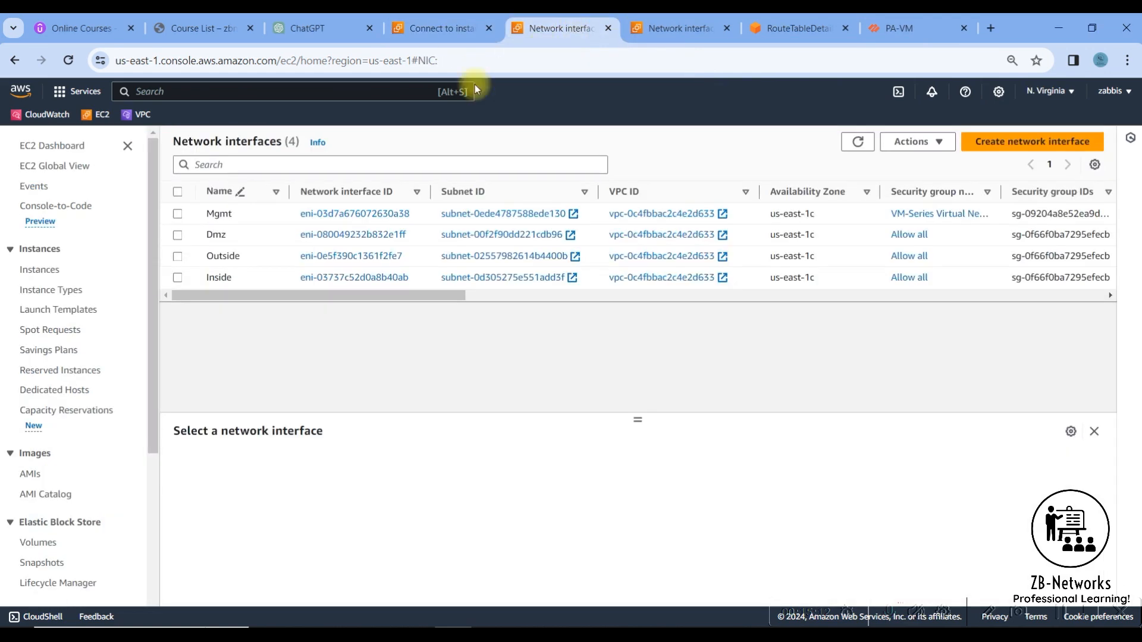
left_click(41, 269)
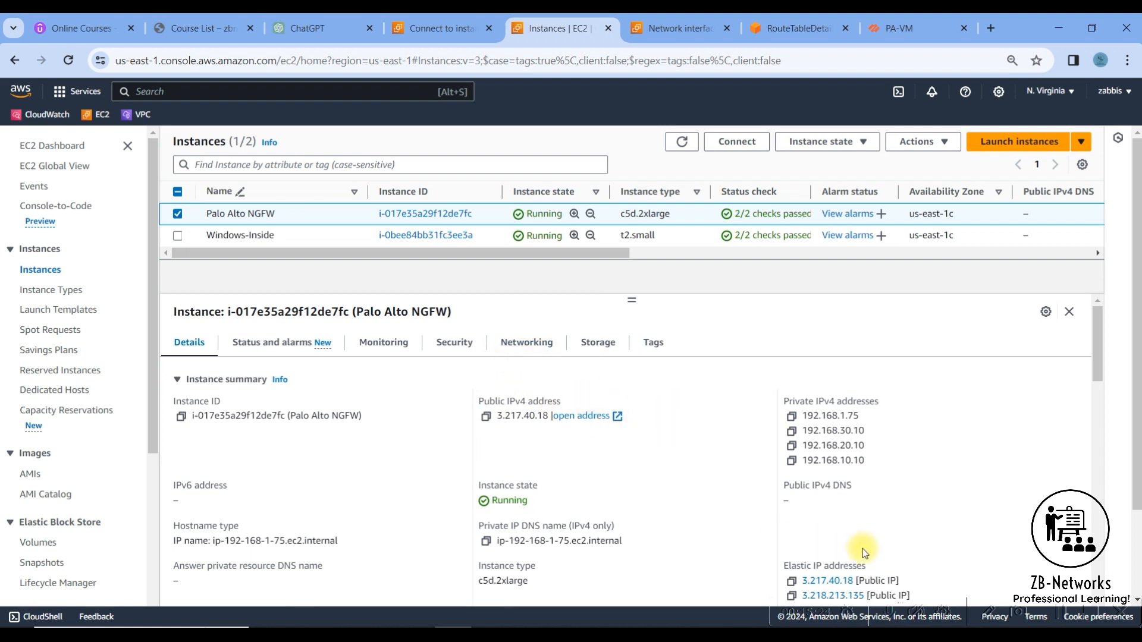
scroll(808, 569, "down", 3)
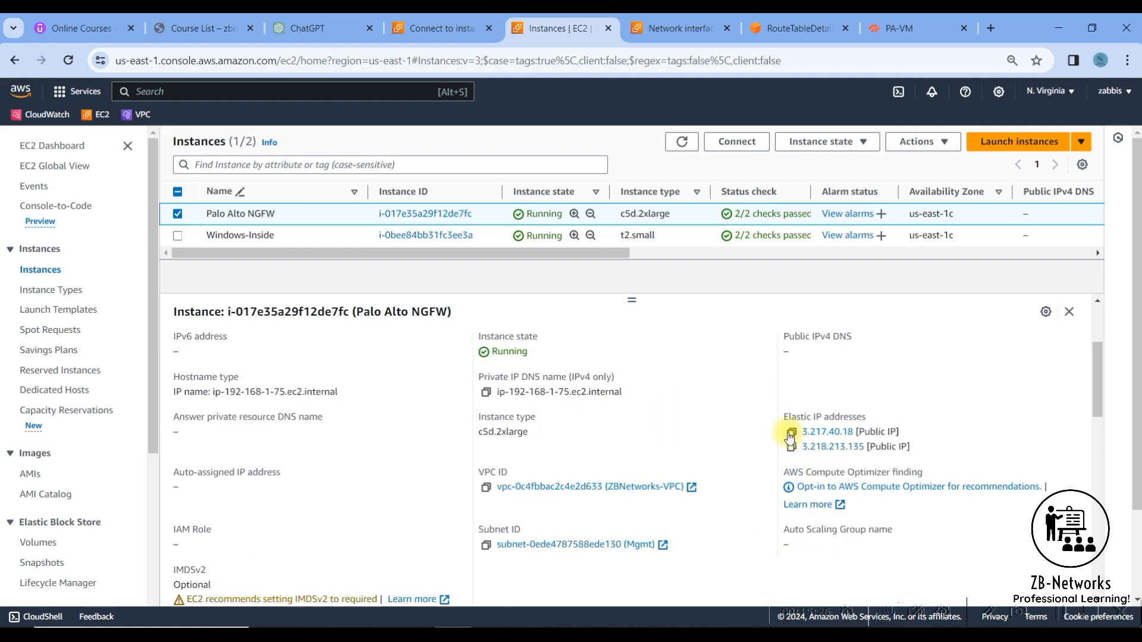
left_click(886, 28)
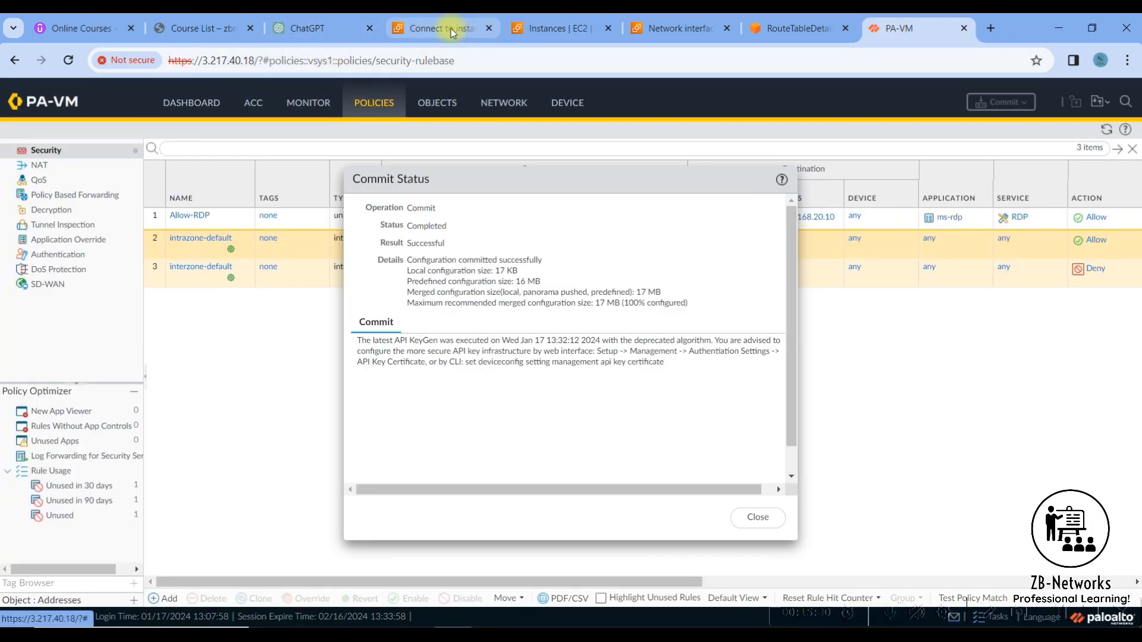
left_click(556, 28)
left_click(791, 431)
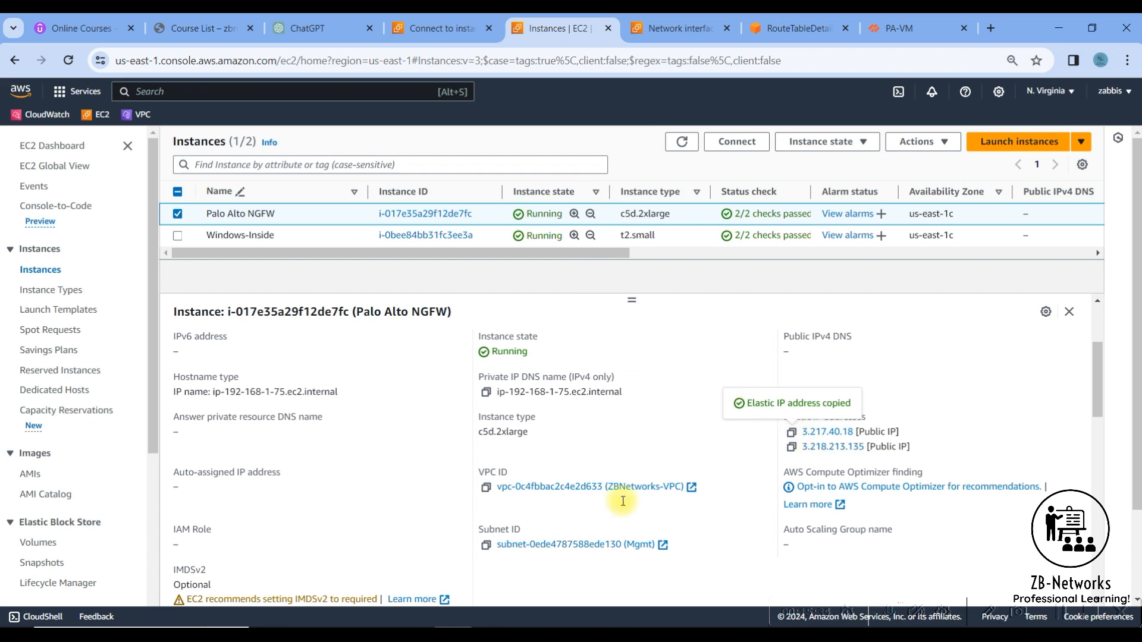
- Set the Remote Desktop computer to 3.217.40.18 and its user name to Administrator, copied from the Windows-Inside RDP client details
left_click(707, 635)
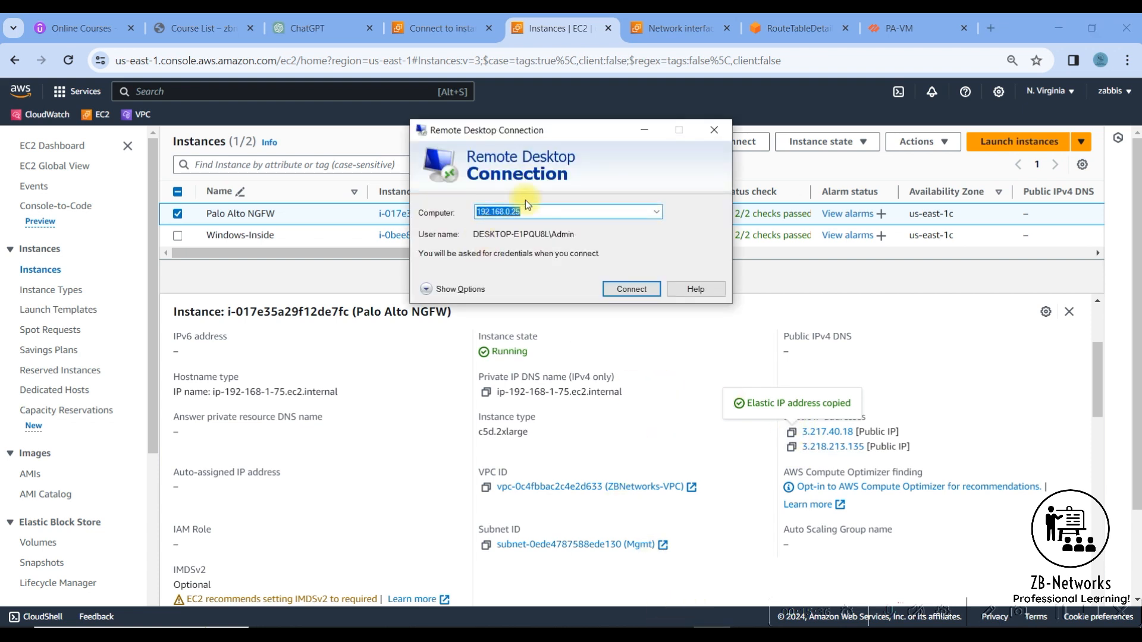
key("ctrl+v")
left_click(429, 291)
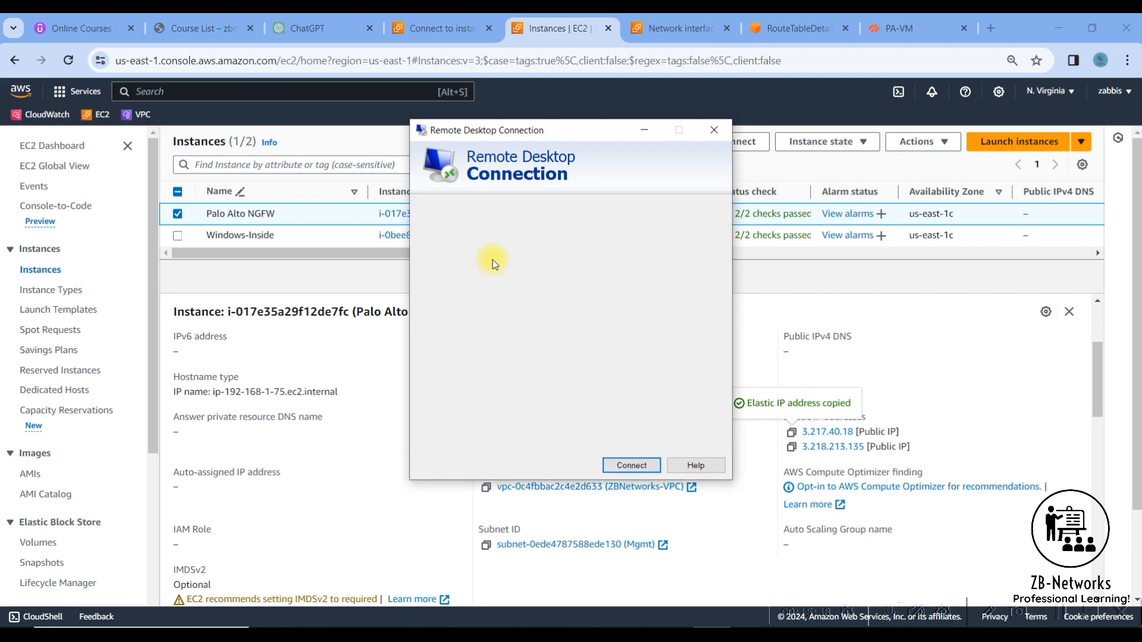
left_click(538, 285)
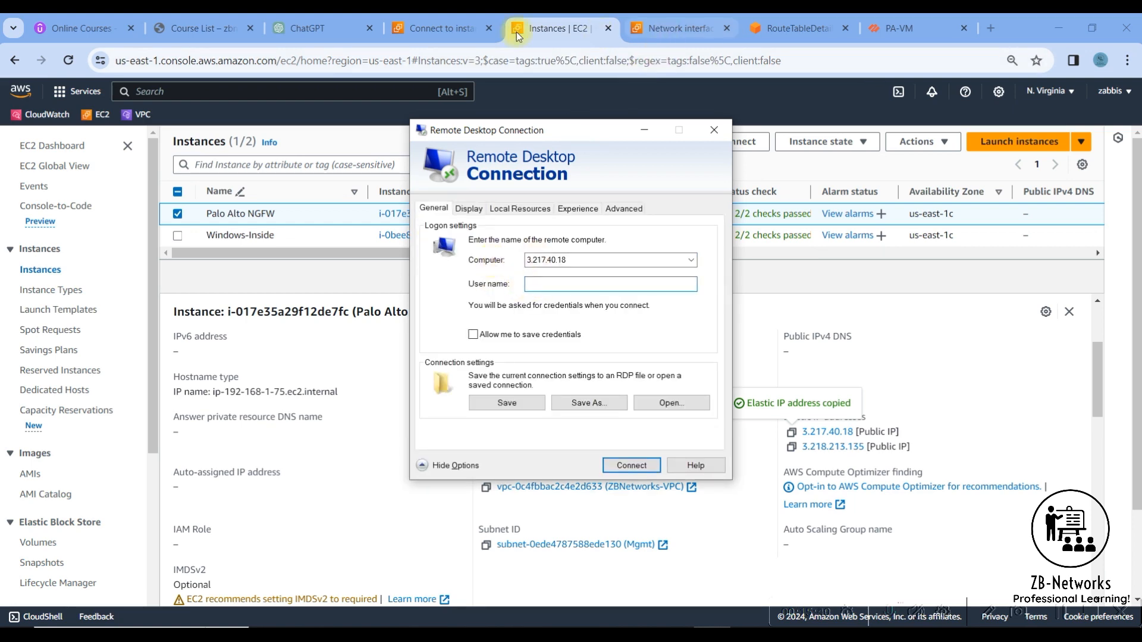
left_click(440, 28)
left_click(342, 433)
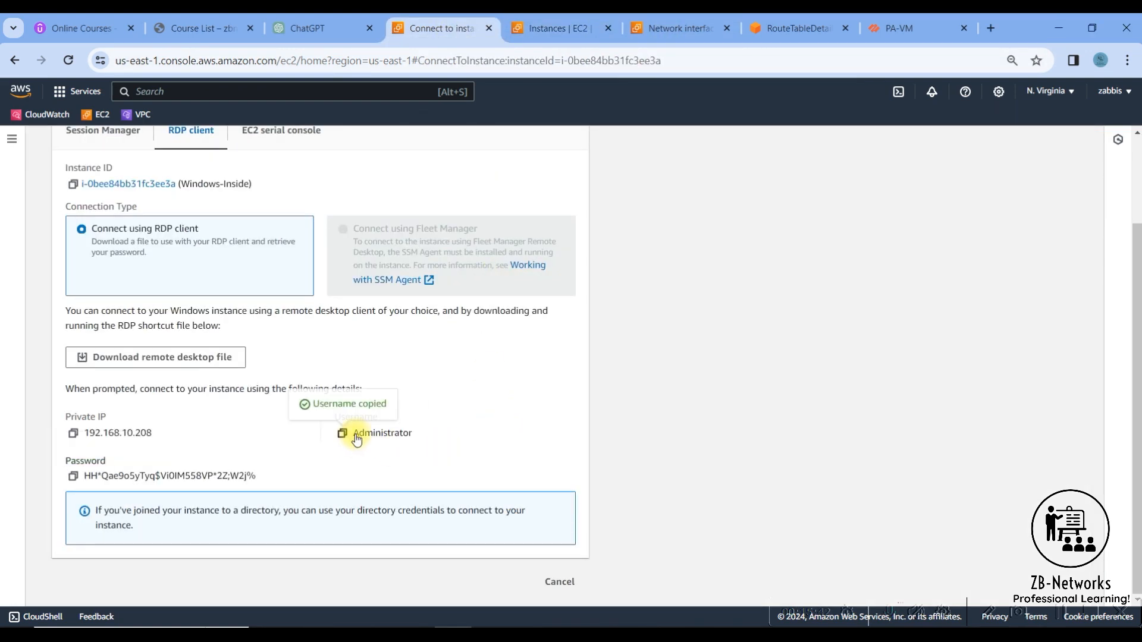
left_click(678, 618)
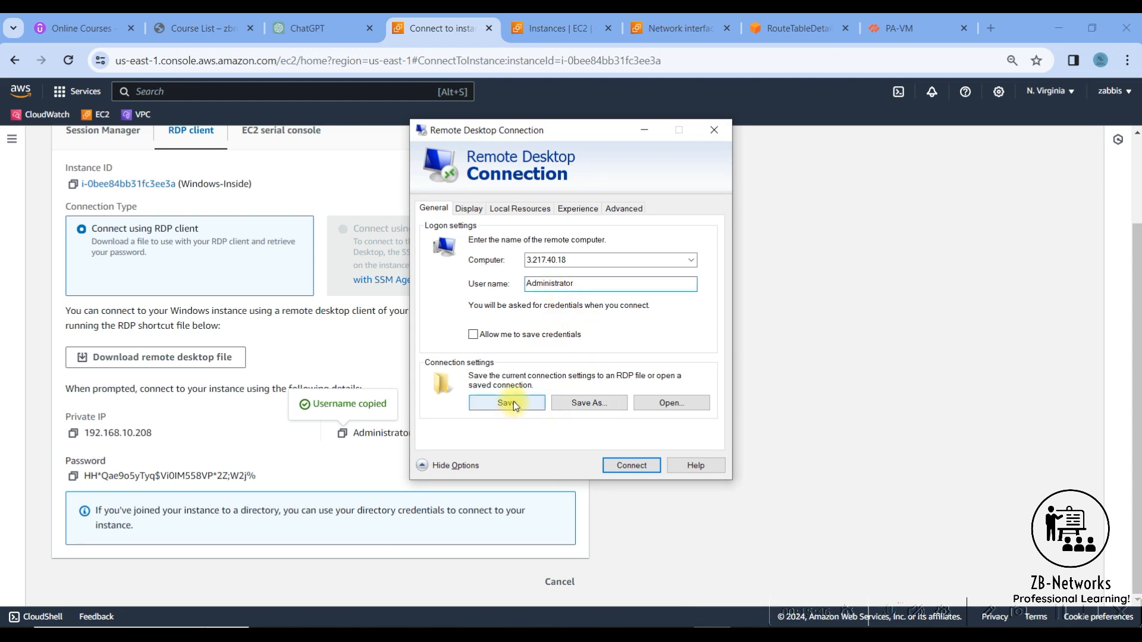
- Try to connect to 3.217.40.18 by Remote Desktop, copying the administrator password from the RDP client details
left_click(634, 469)
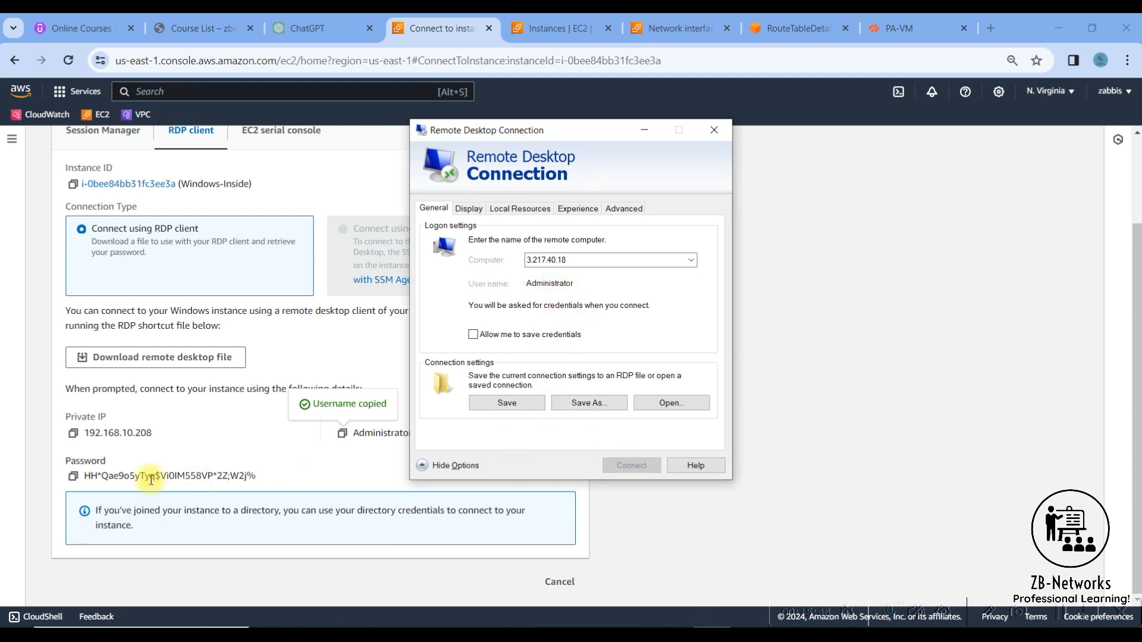
left_click(73, 476)
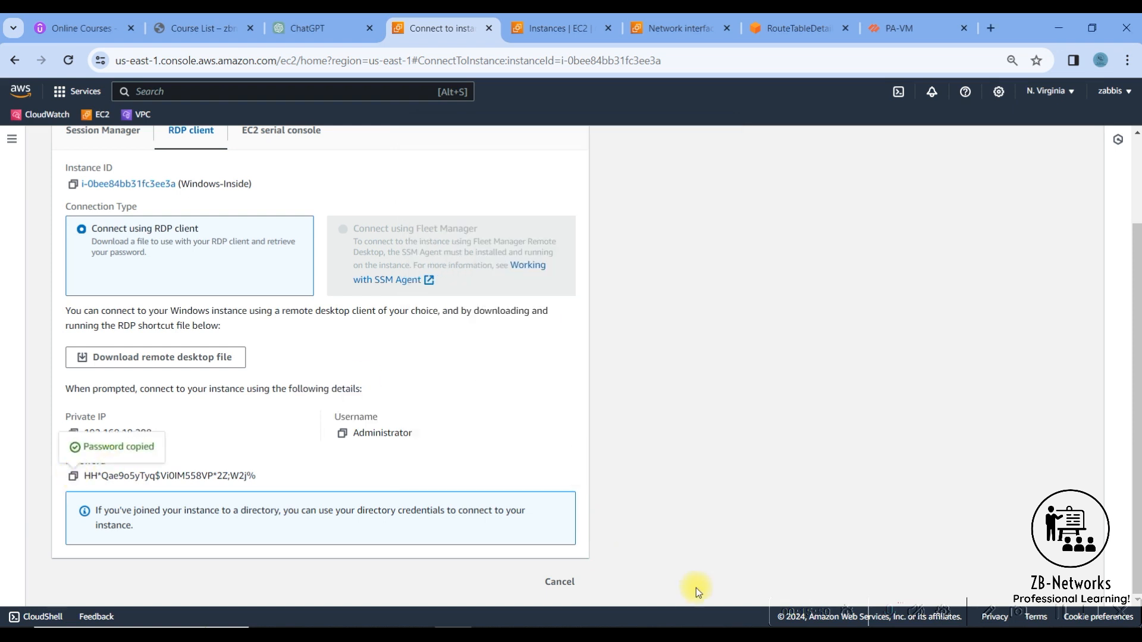
left_click(713, 634)
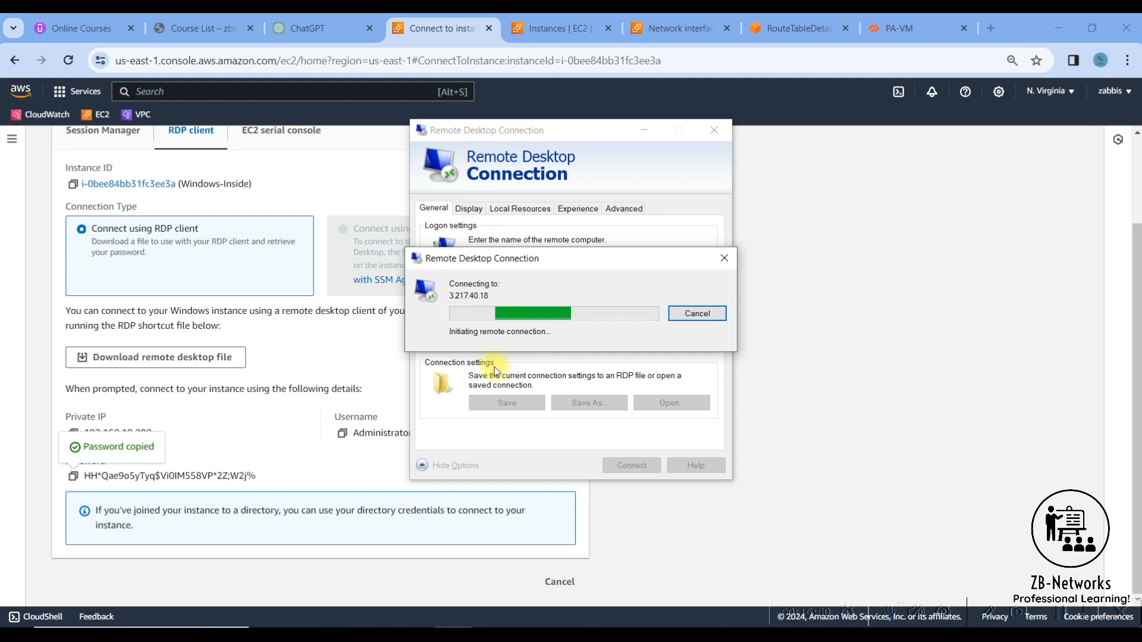
left_click(73, 477)
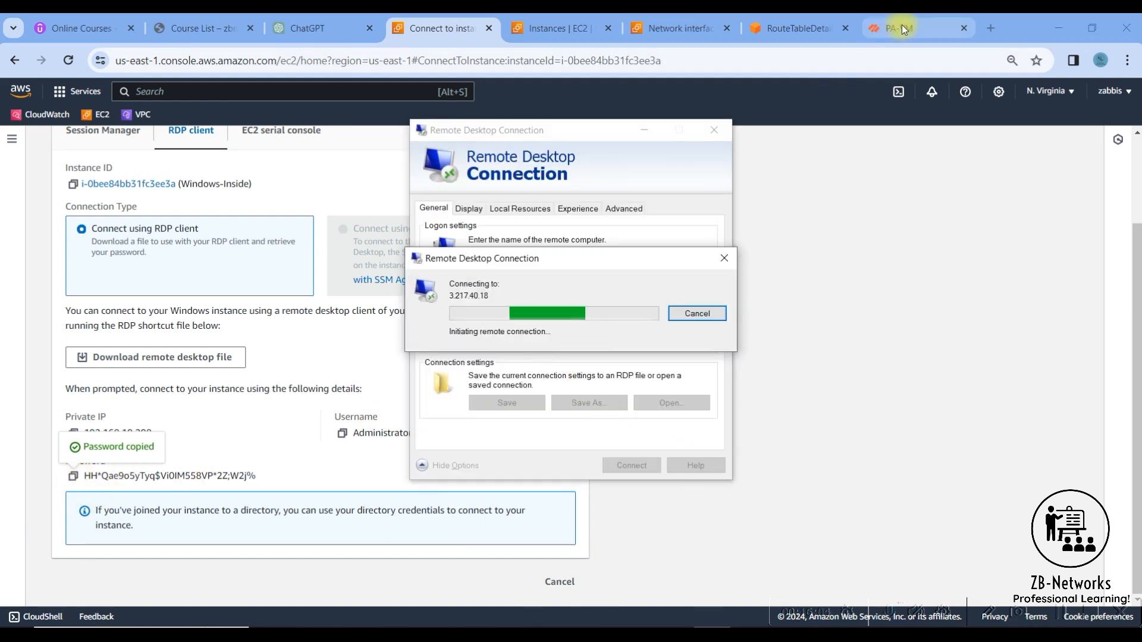
- Switch to the firewall's web interface, dismiss and close Remote Desktop Connection, and check the traffic log
left_click(901, 24)
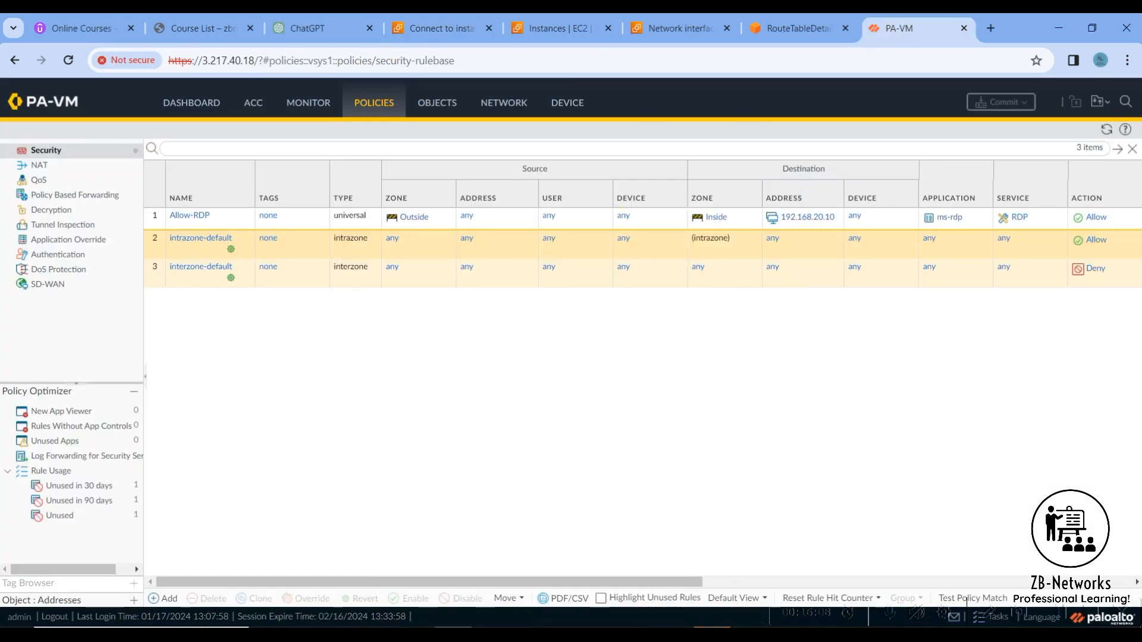
left_click(681, 365)
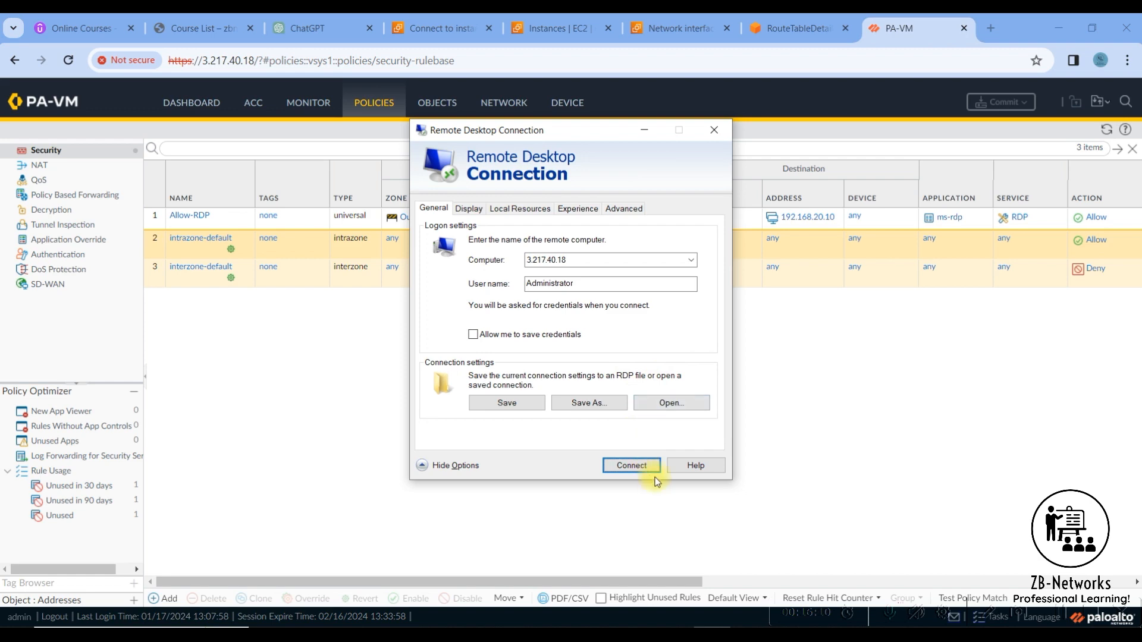
left_click(714, 129)
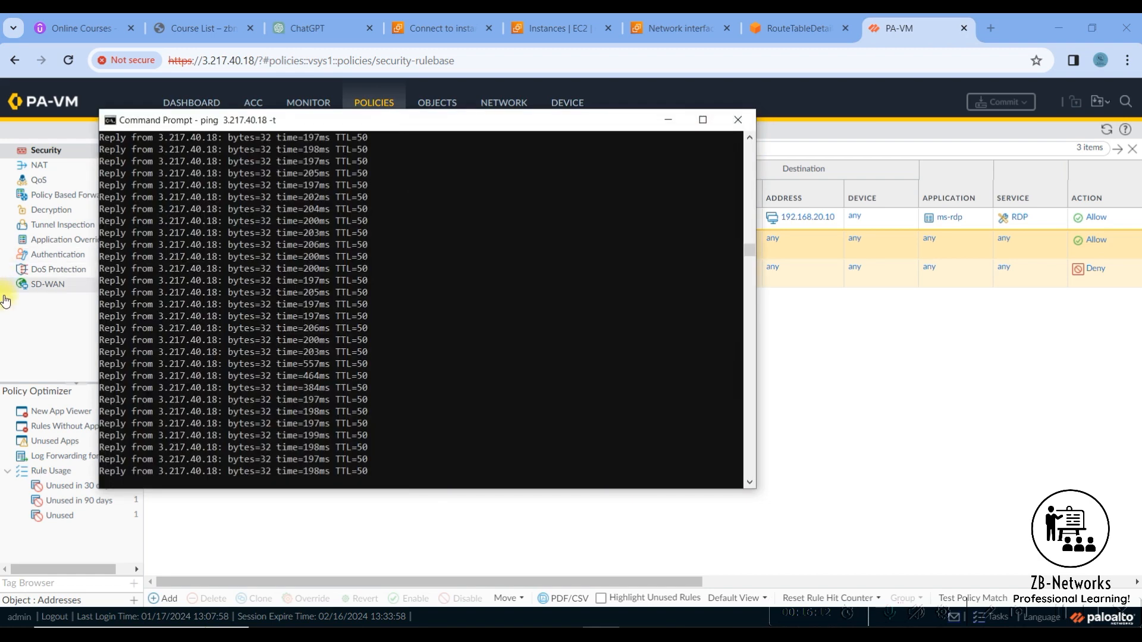
left_click(387, 531)
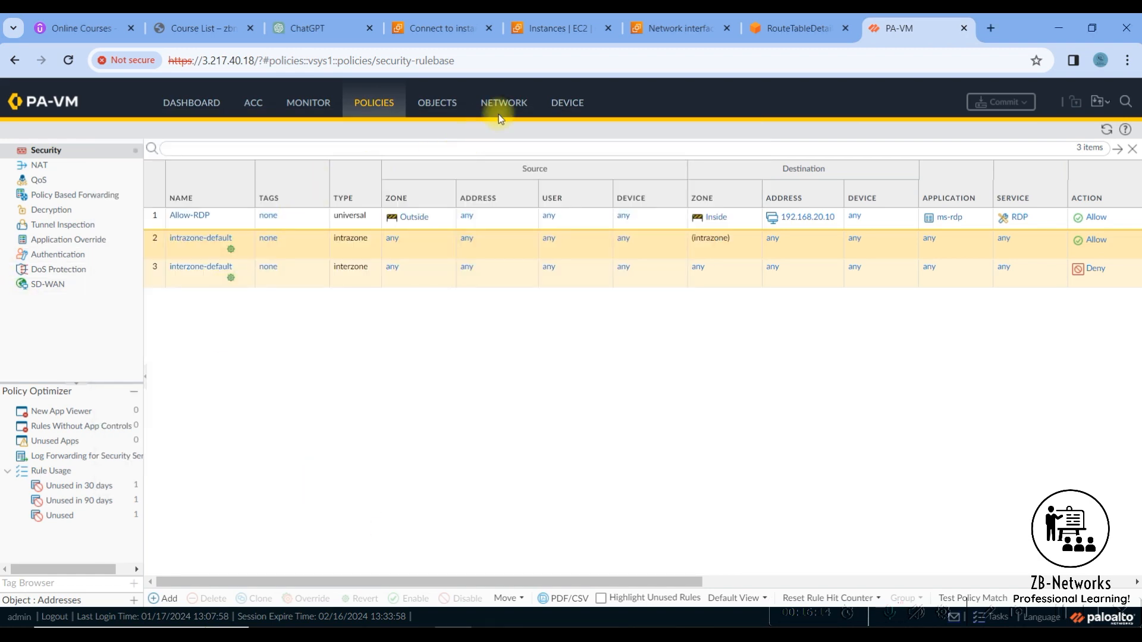
left_click(312, 105)
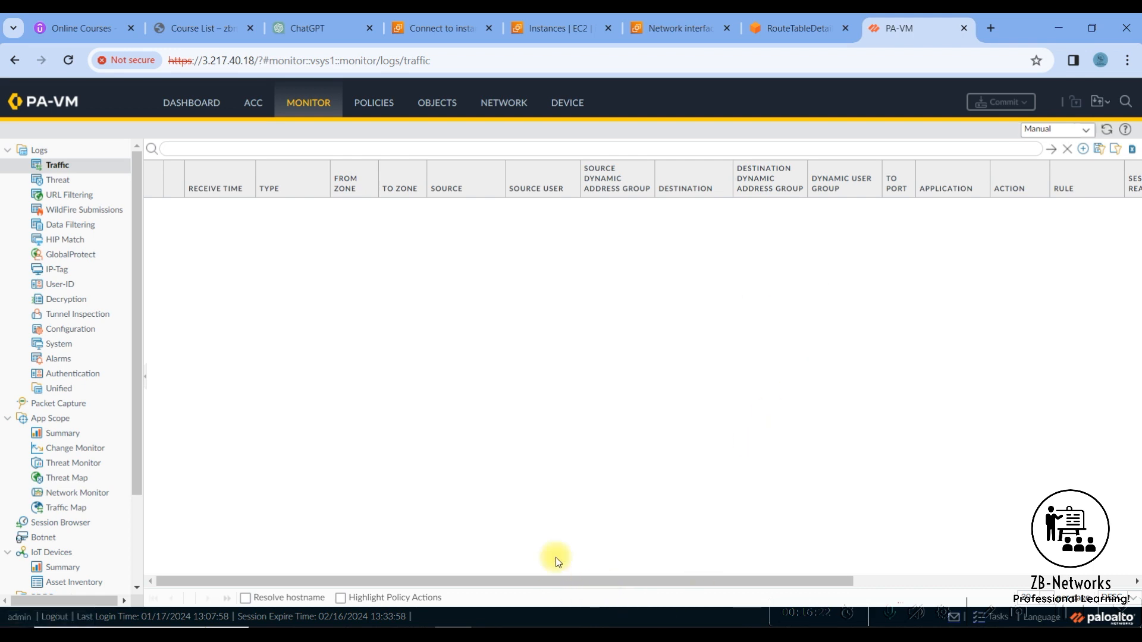
- Download the remote desktop file for Windows-Inside from the AWS console and open it for editing in Remote Desktop Connection
left_click(461, 30)
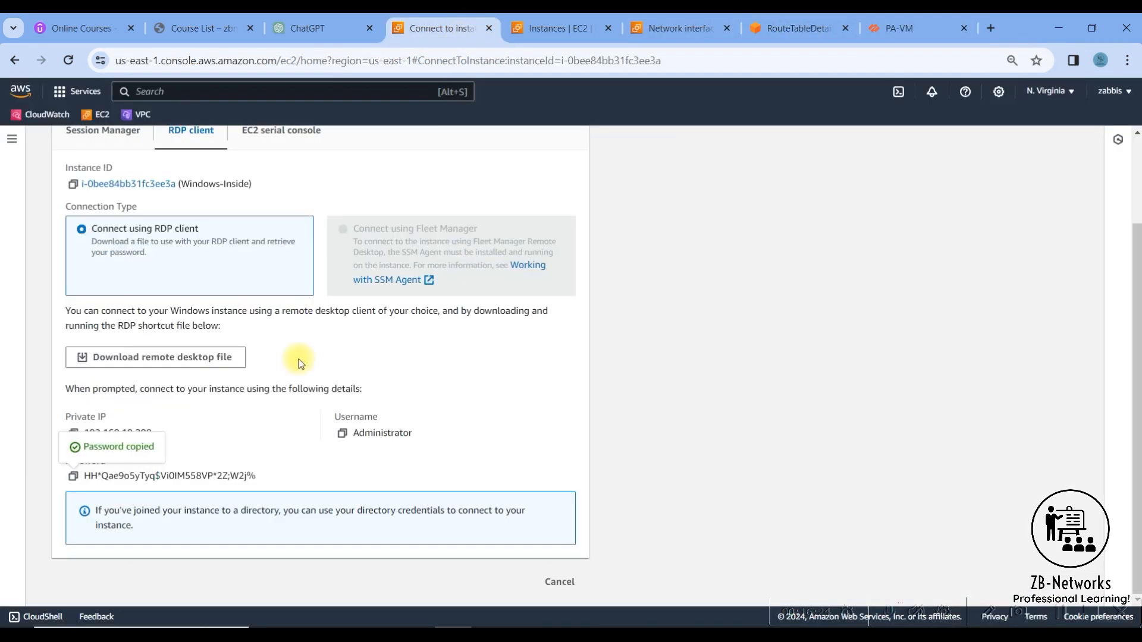
left_click(153, 357)
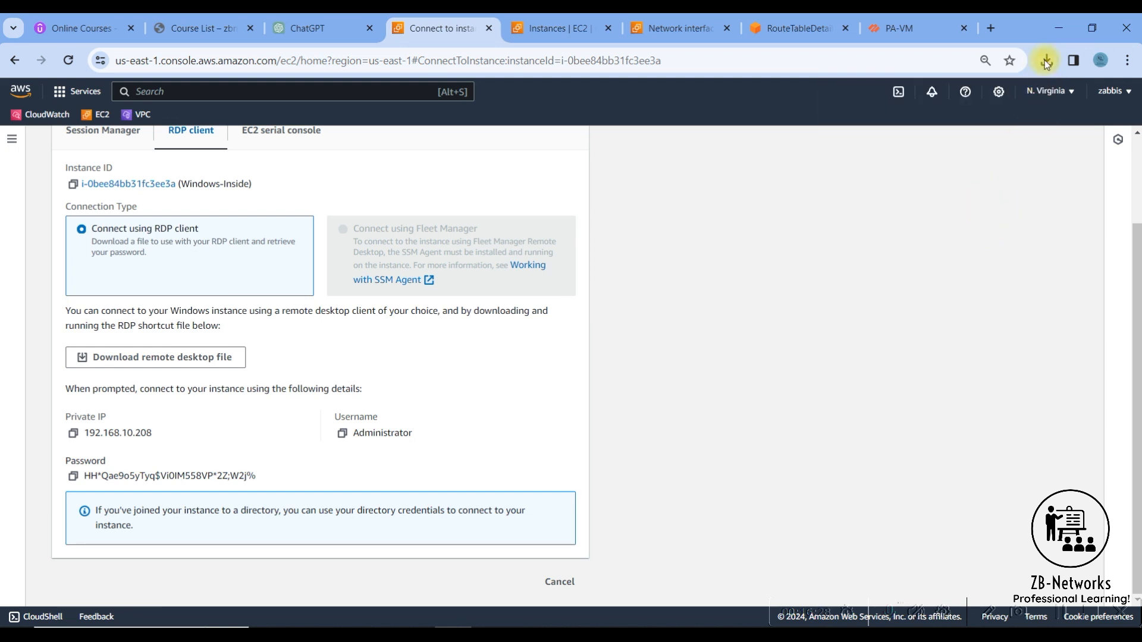
left_click(1045, 60)
left_click(1002, 127)
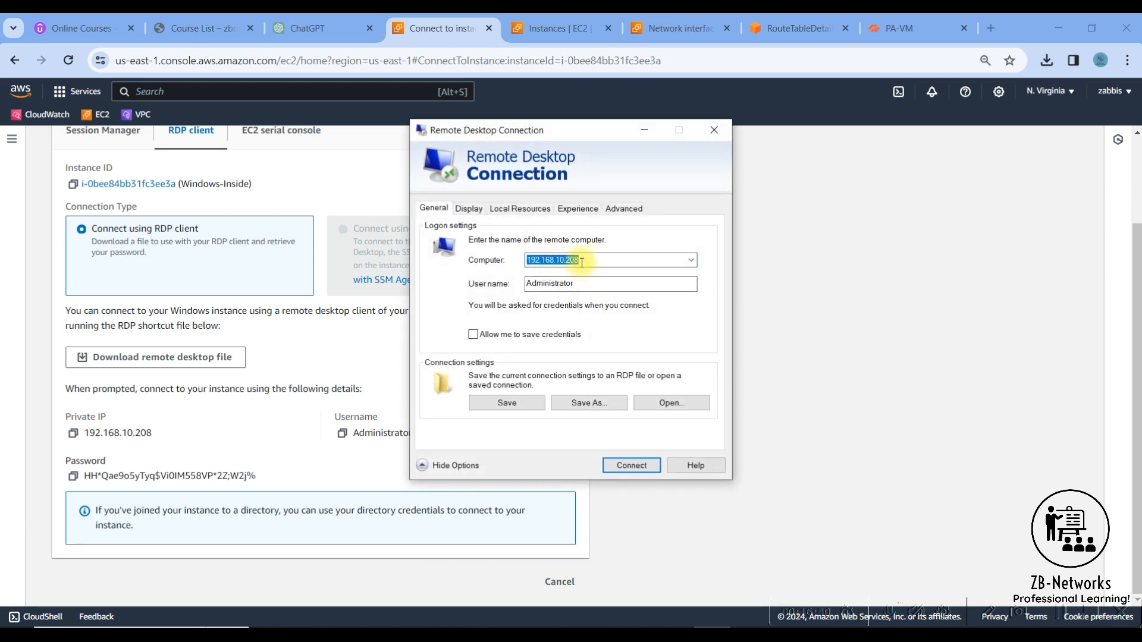
- Copy 3.217.40.18 from the firewall's web address, set it as the remote computer and try to connect despite the unknown publisher
left_click(895, 29)
left_click(208, 60)
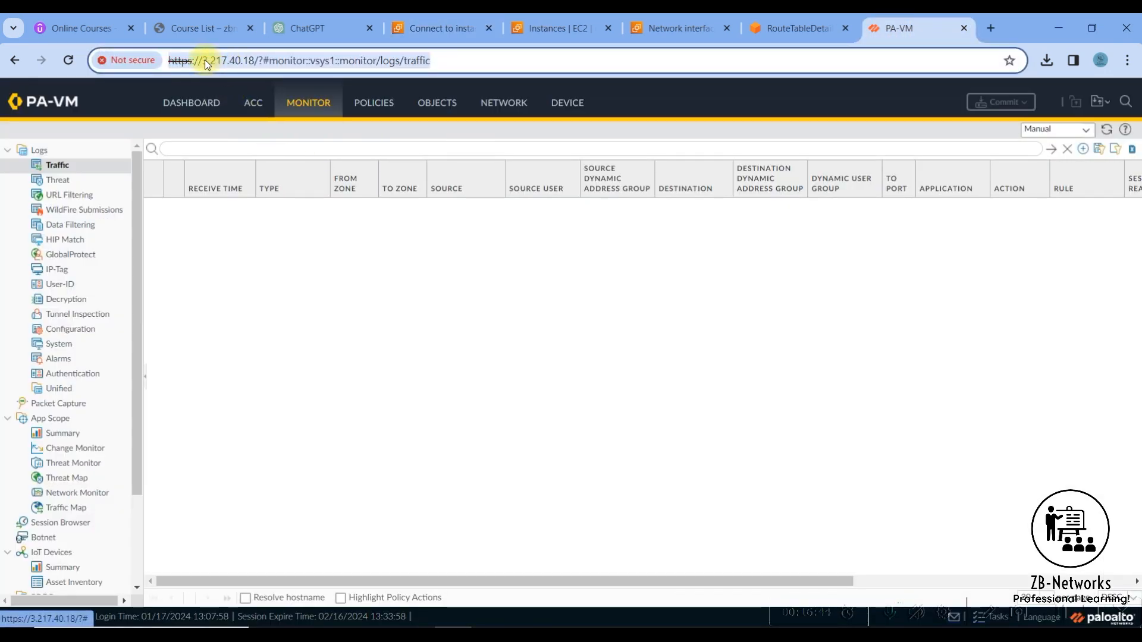
left_click(206, 60)
left_click_drag(210, 59, 252, 60)
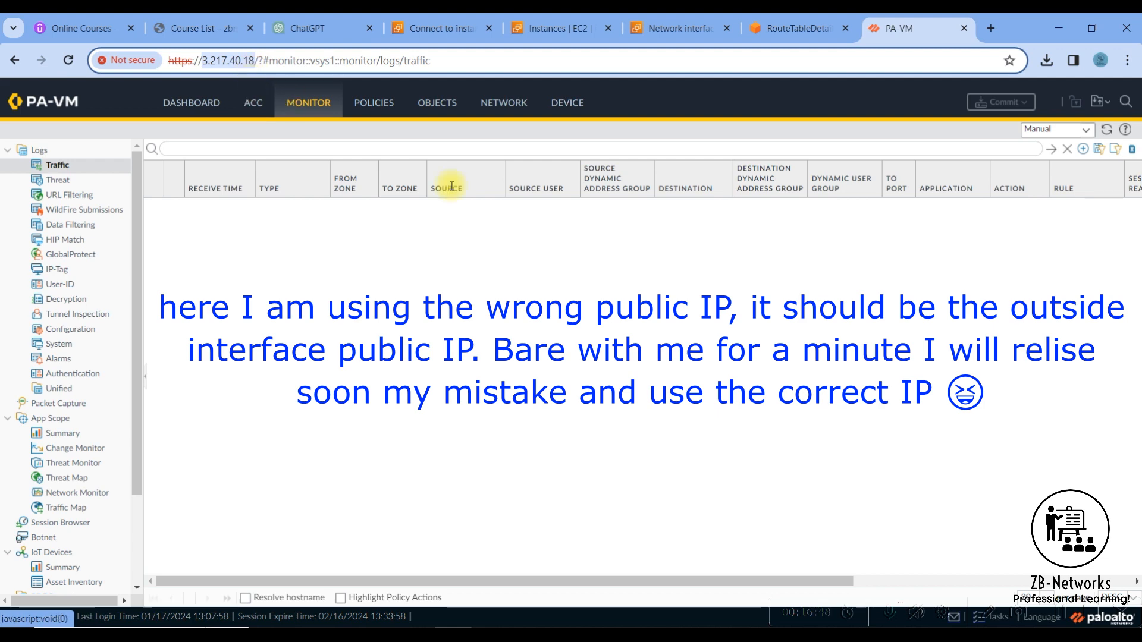
key("alt+Tab")
key("ctrl+v")
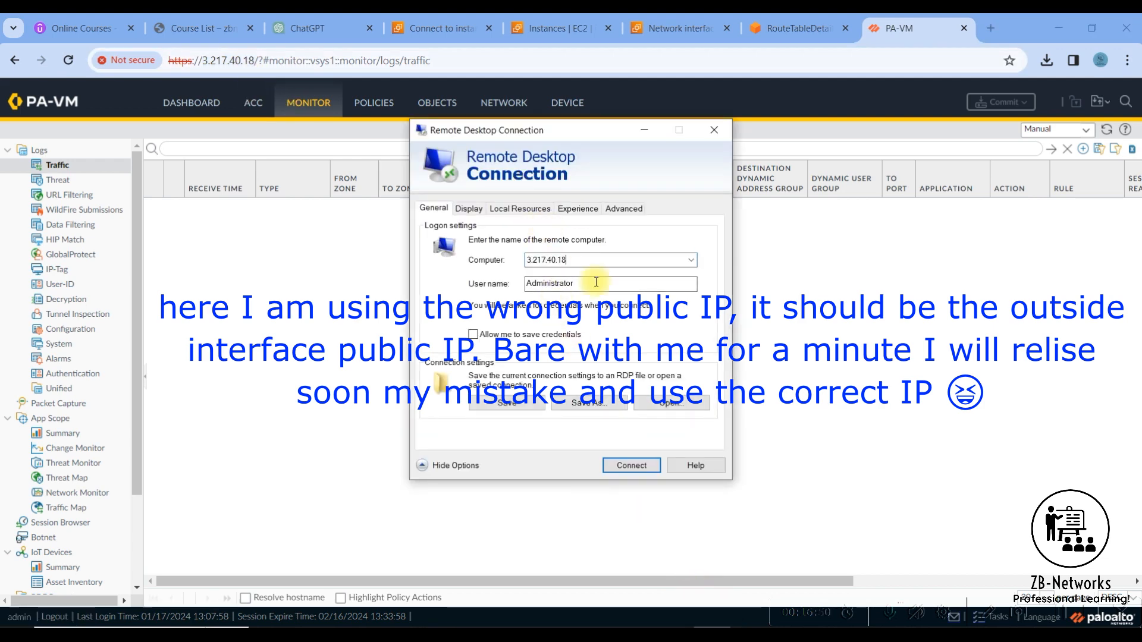
left_click(639, 470)
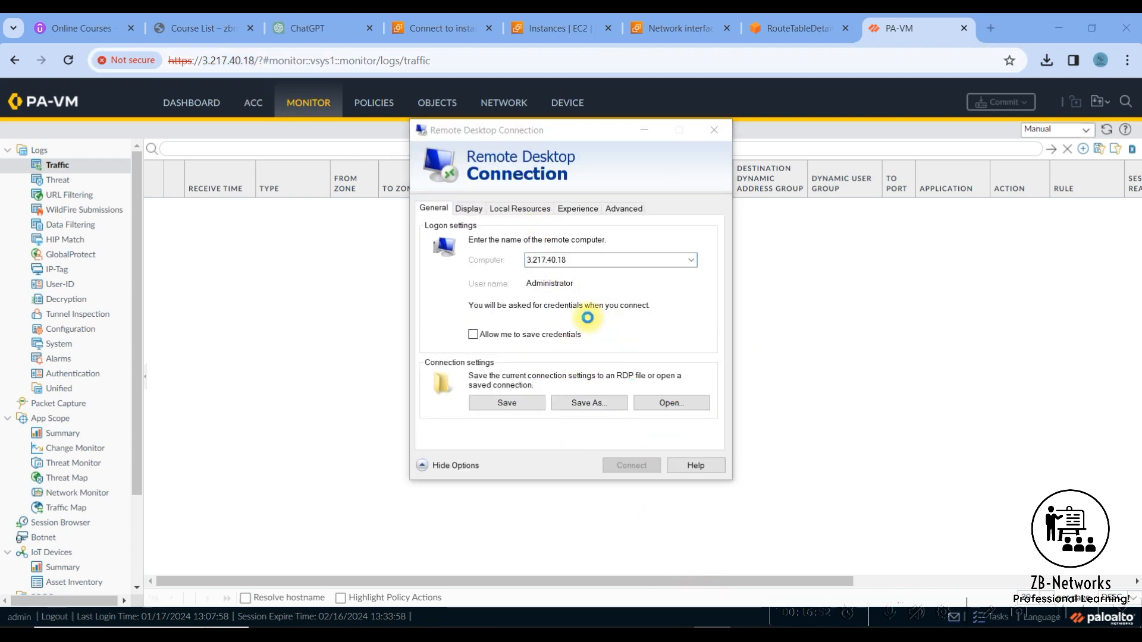
left_click(673, 391)
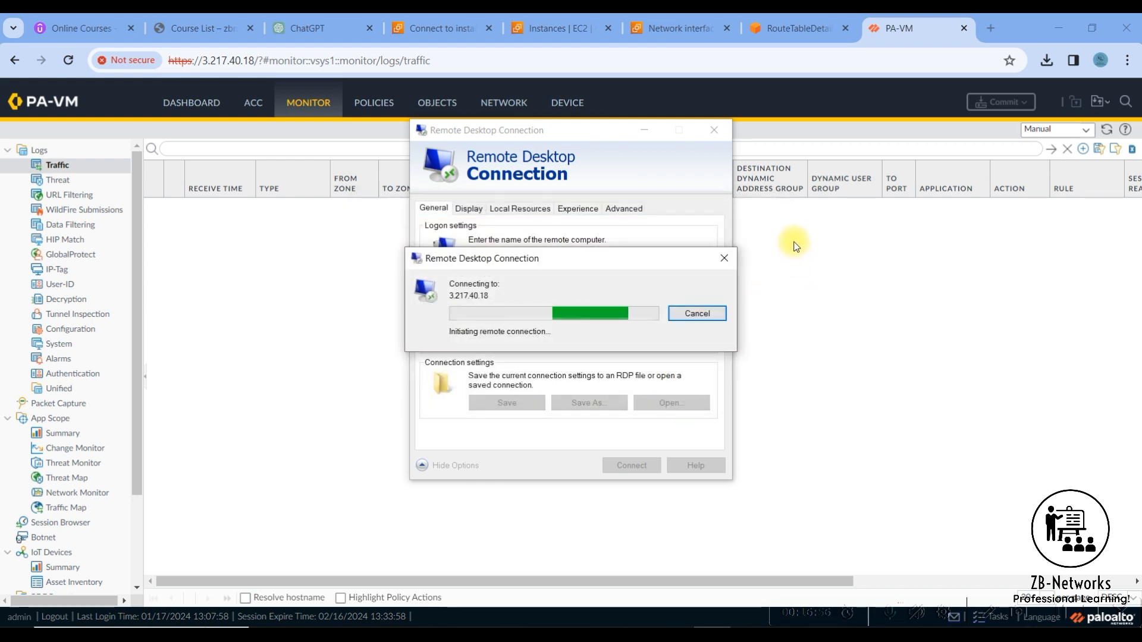
- Refresh the firewall's traffic log and examine the rule usage of the security and NAT policies
left_click(1068, 149)
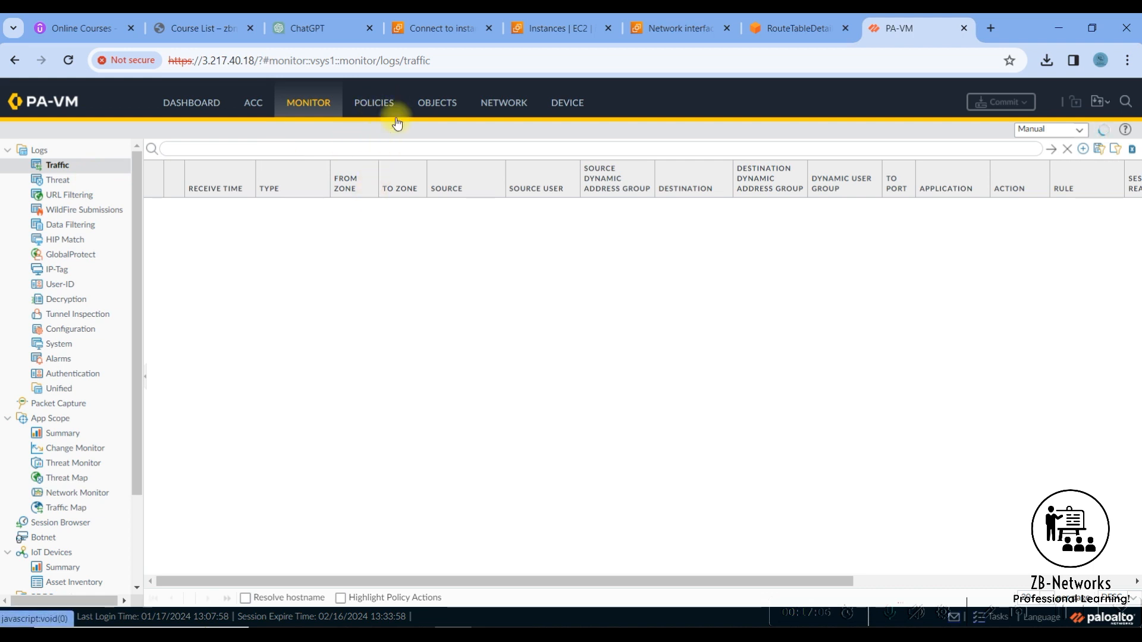
left_click(376, 104)
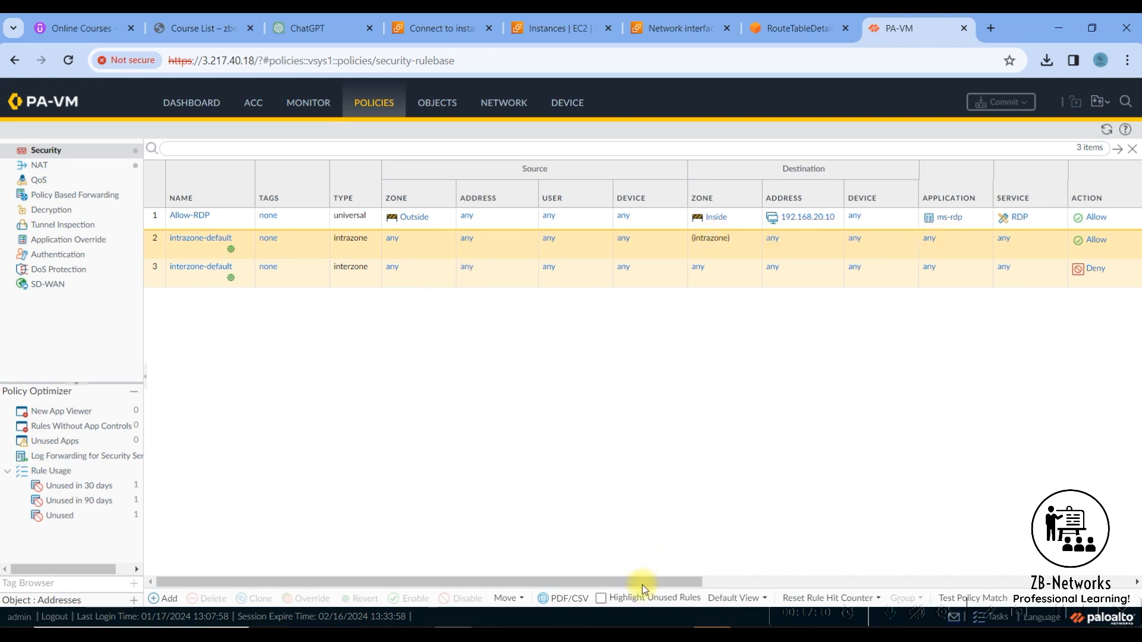
left_click_drag(674, 582, 1042, 581)
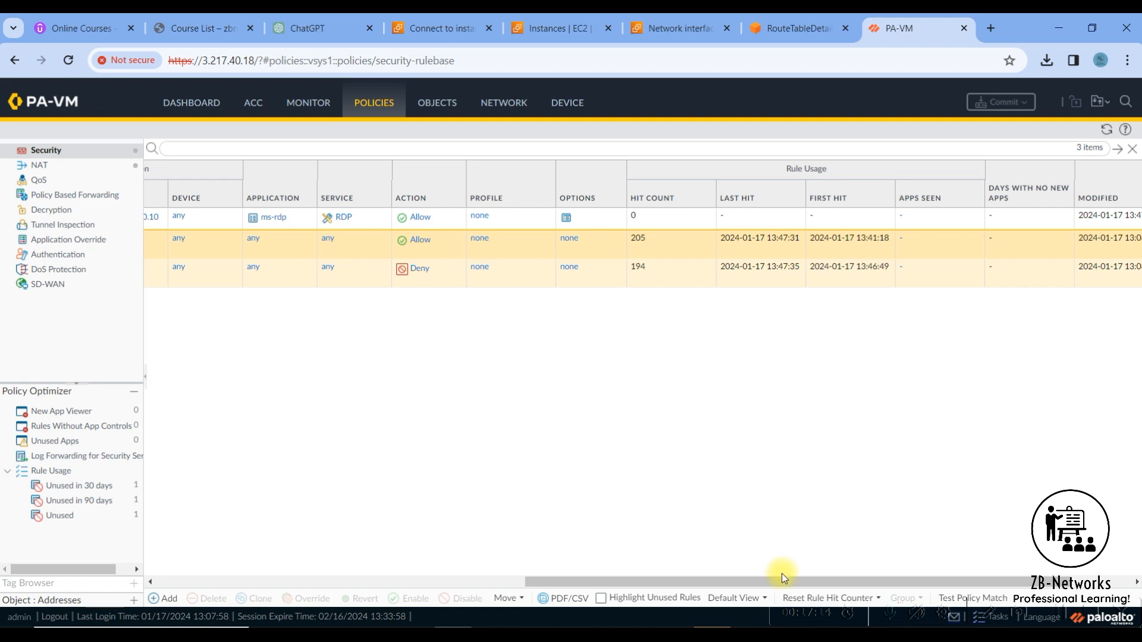
left_click_drag(783, 583, 946, 583)
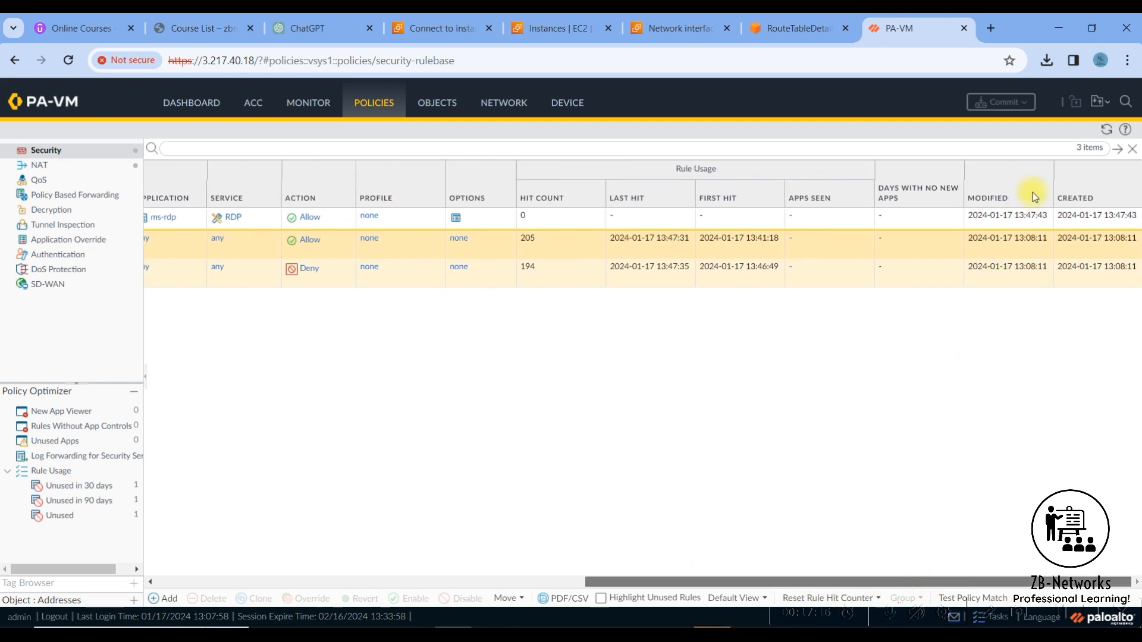
left_click(1113, 133)
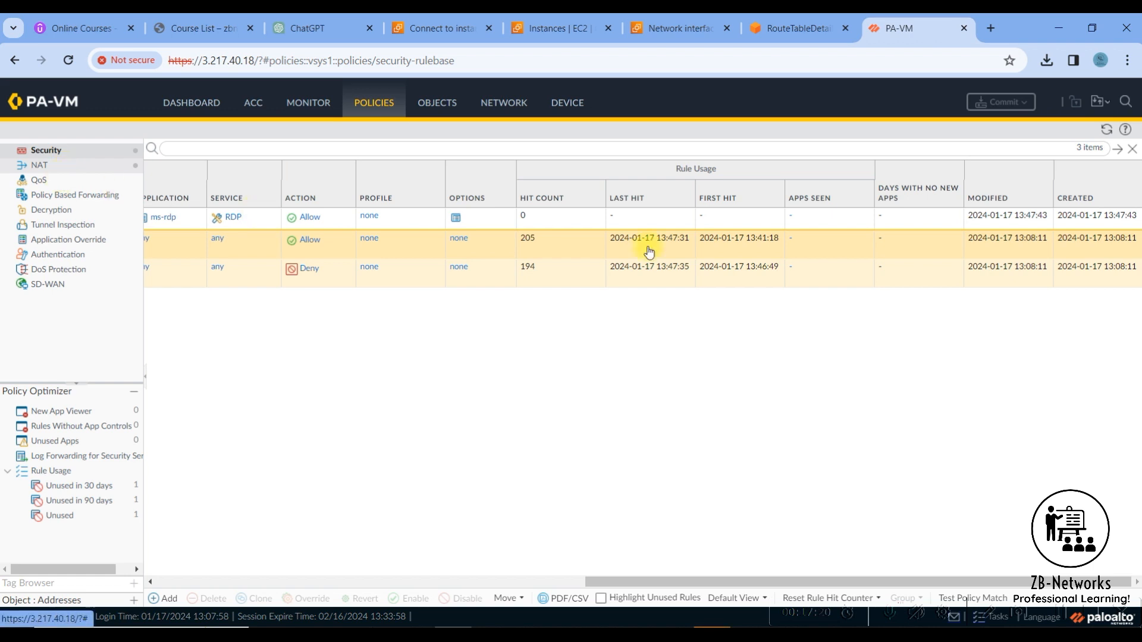
left_click(45, 169)
left_click_drag(692, 584, 979, 584)
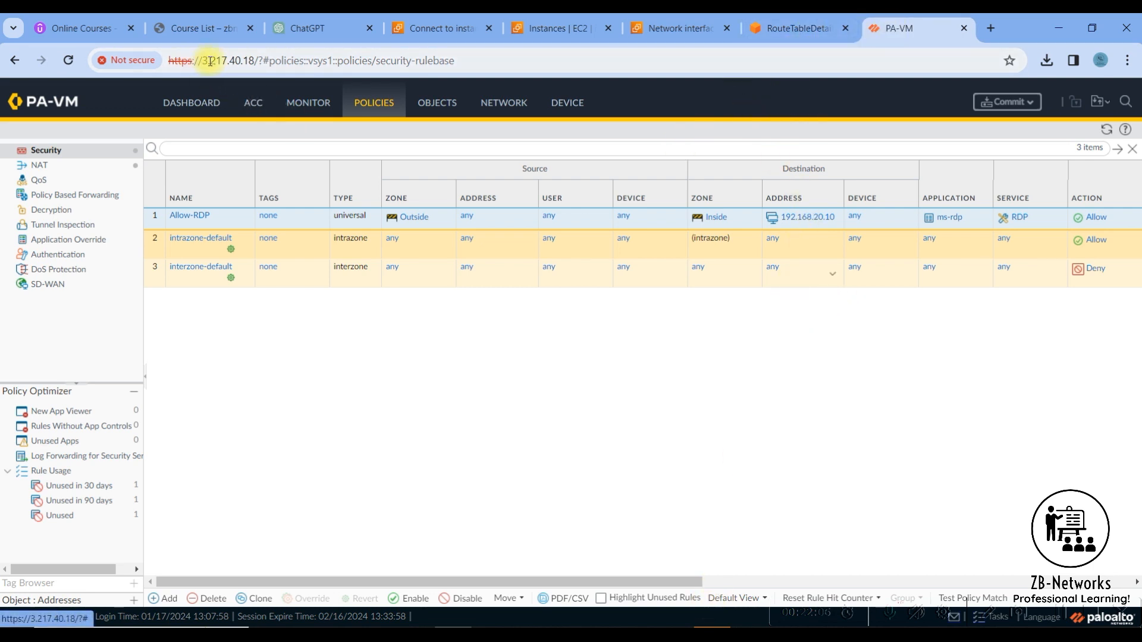
- Copy the Palo Alto NGFW's other Elastic IP 3.218.213.135 from EC2, set it as the remote computer and connect despite the unknown publisher
left_click_drag(207, 61, 256, 61)
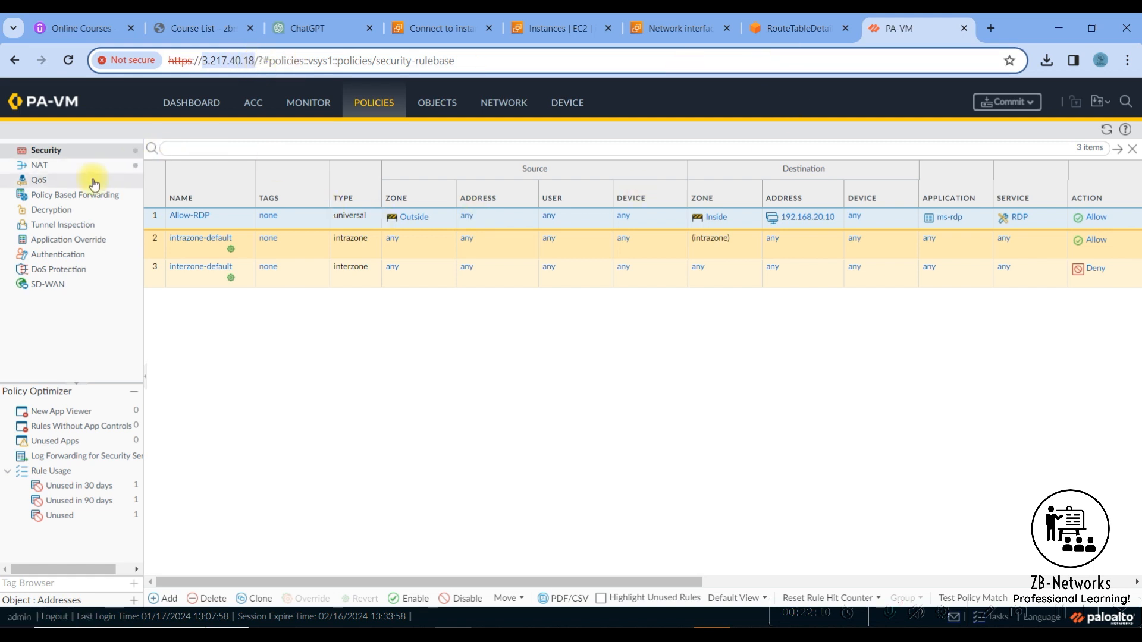
left_click(551, 27)
left_click(791, 451)
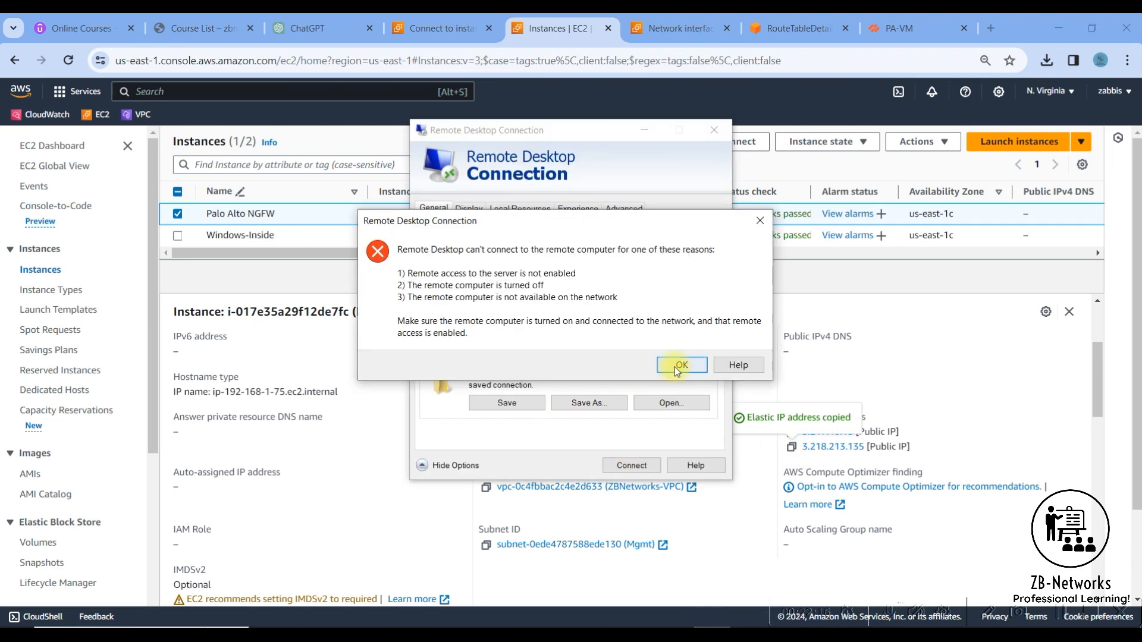
left_click(680, 366)
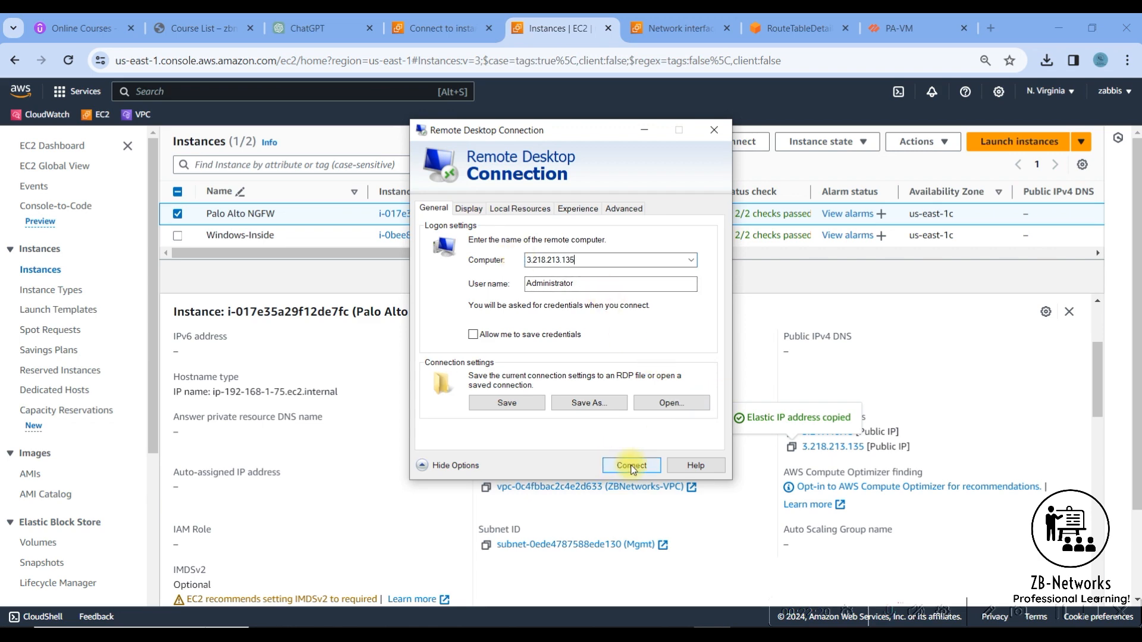
left_click(631, 466)
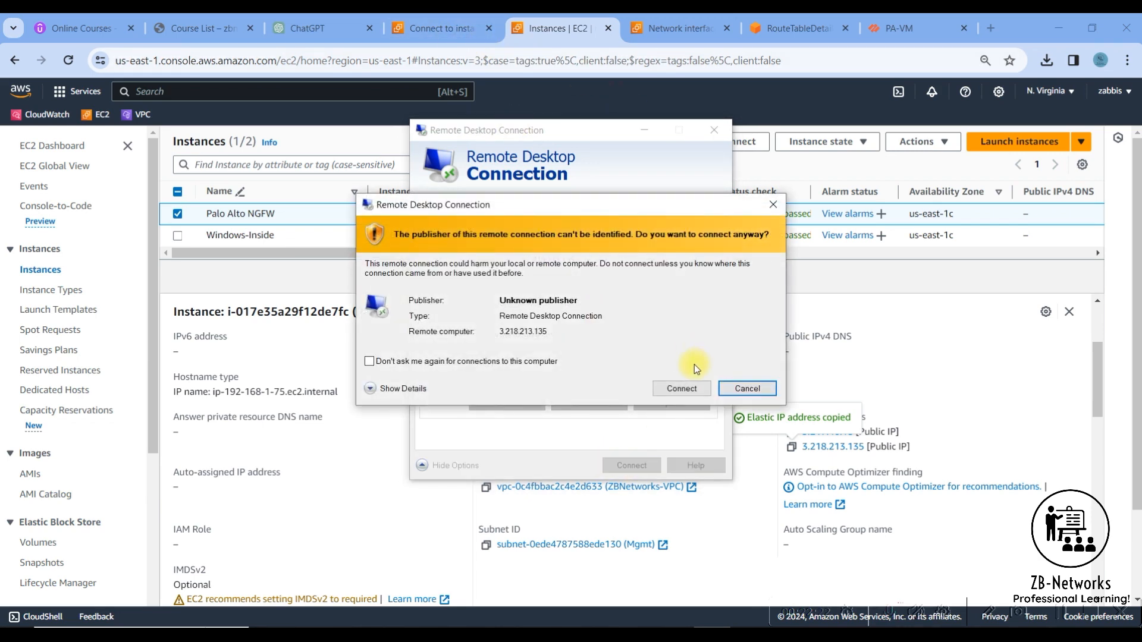
left_click(682, 389)
- Copy the Administrator password of Windows-Inside from the AWS console, enter it in the remote desktop credentials and connect despite the certificate errors
left_click(440, 28)
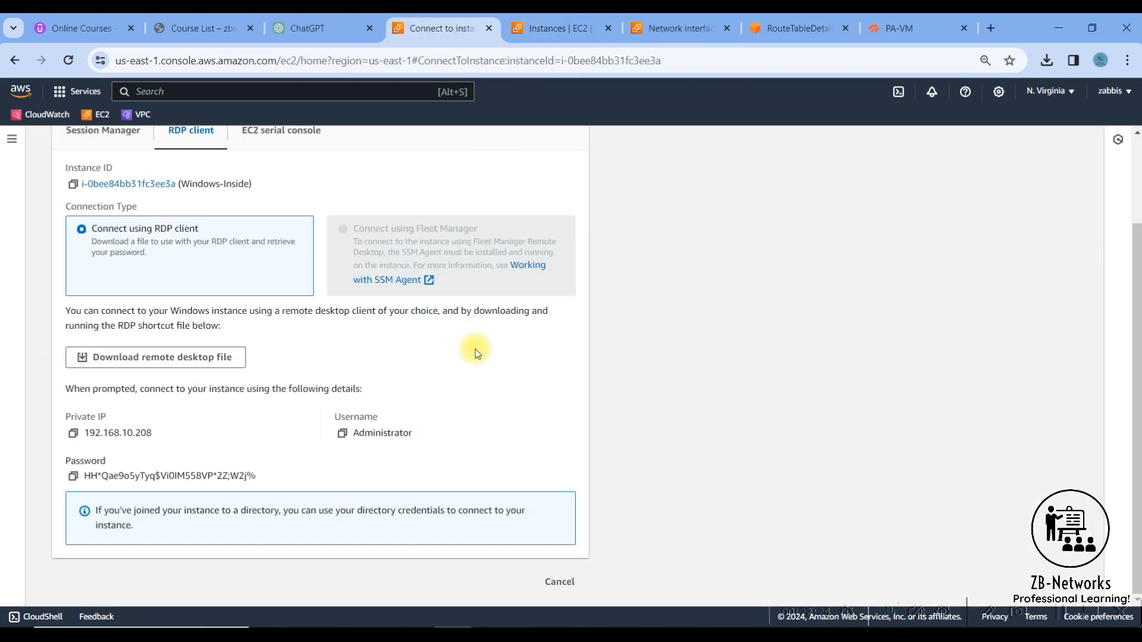
left_click(73, 477)
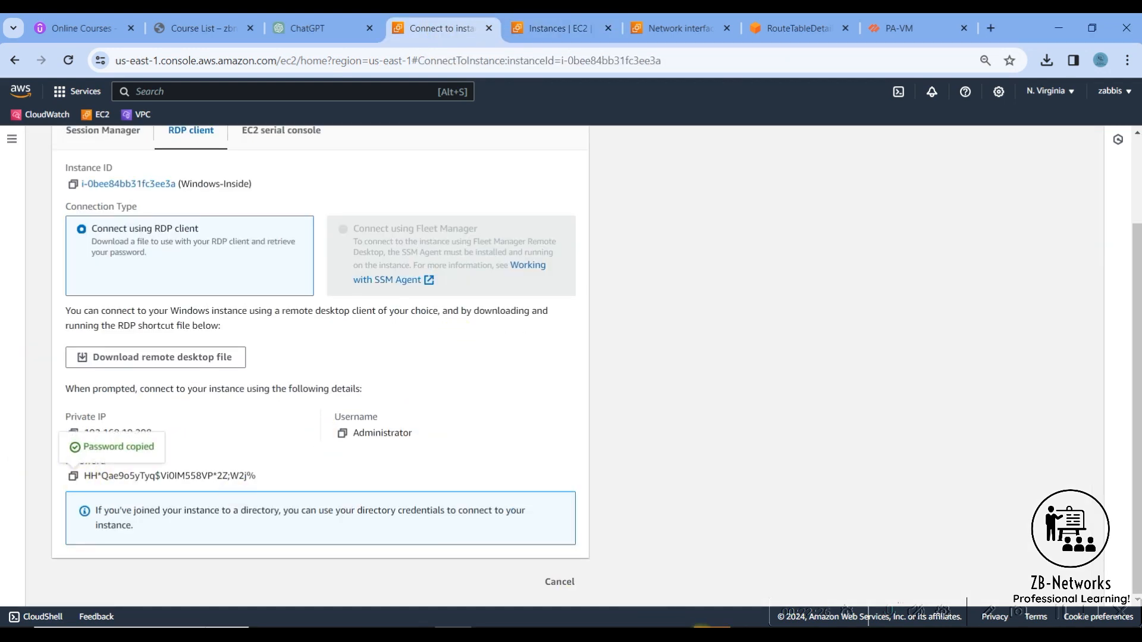
left_click(704, 634)
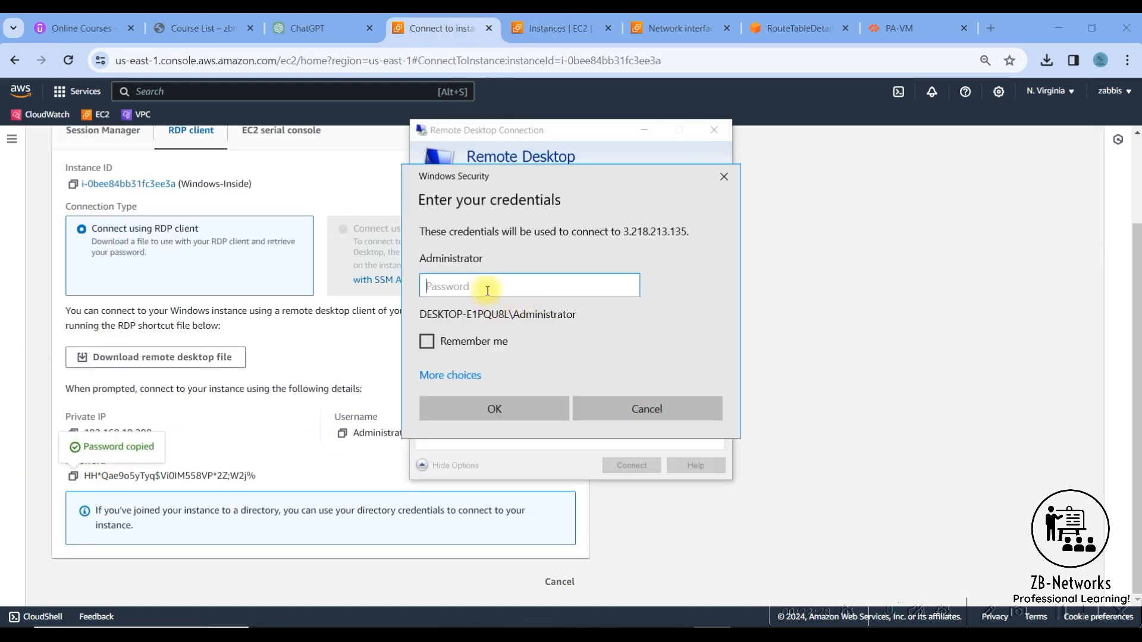
key("ctrl+v")
left_click(508, 417)
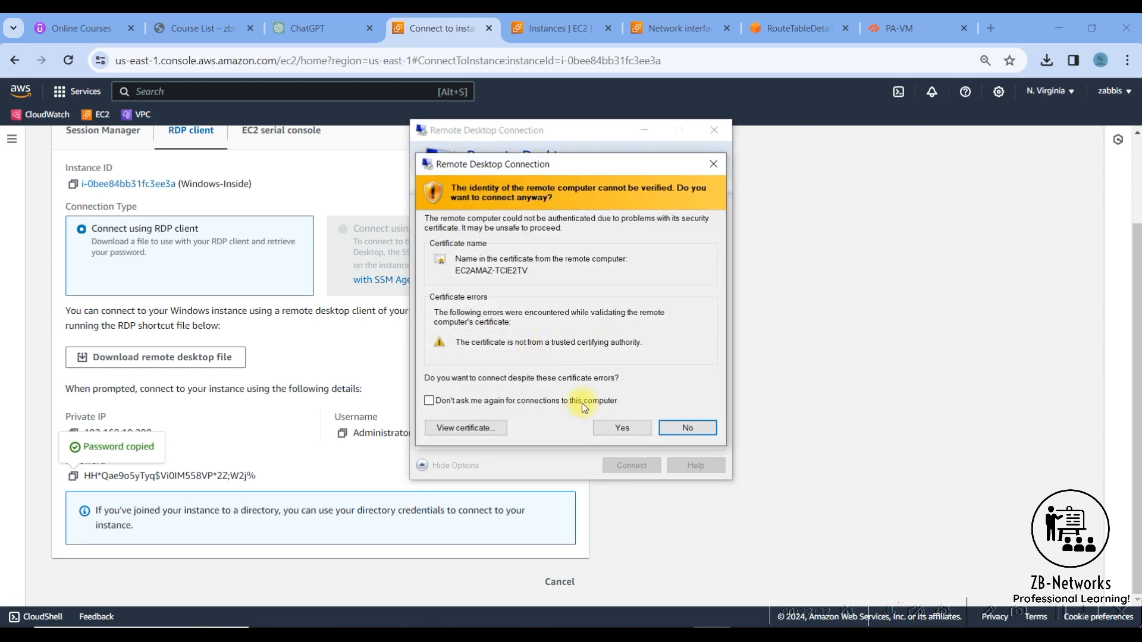
left_click(609, 426)
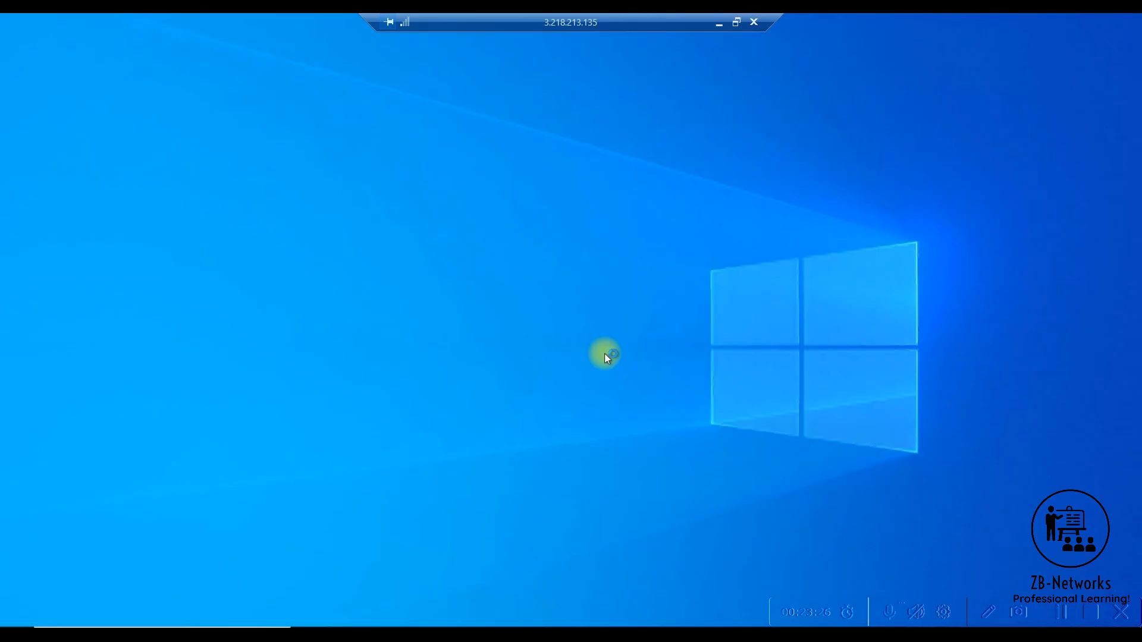
right_click(268, 156)
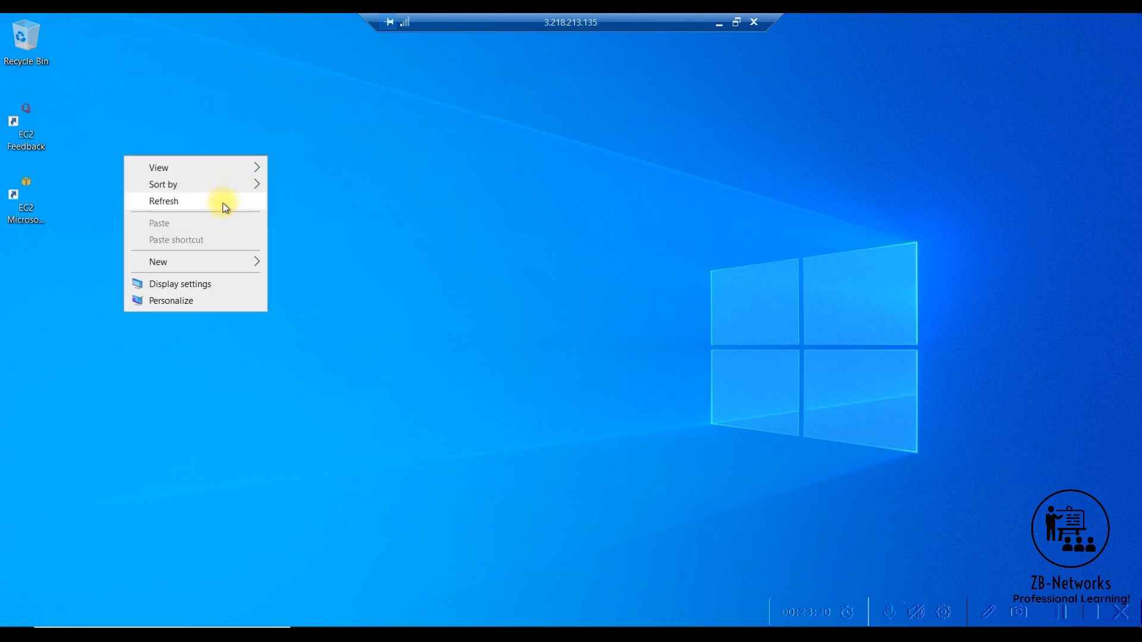
left_click(224, 206)
right_click(280, 179)
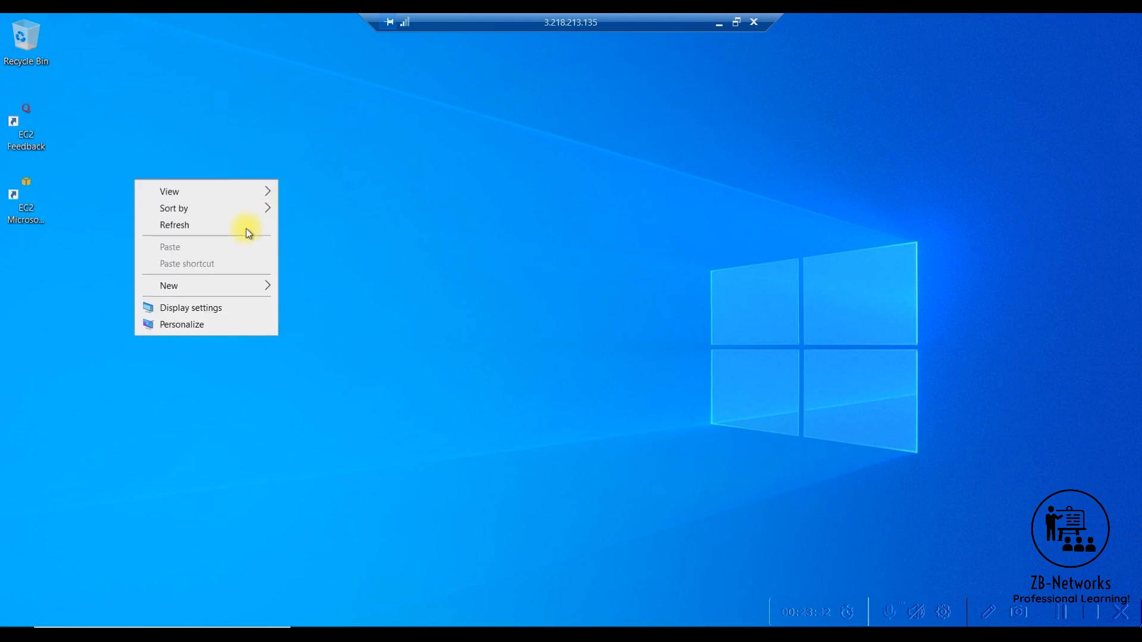
left_click(247, 229)
right_click(298, 176)
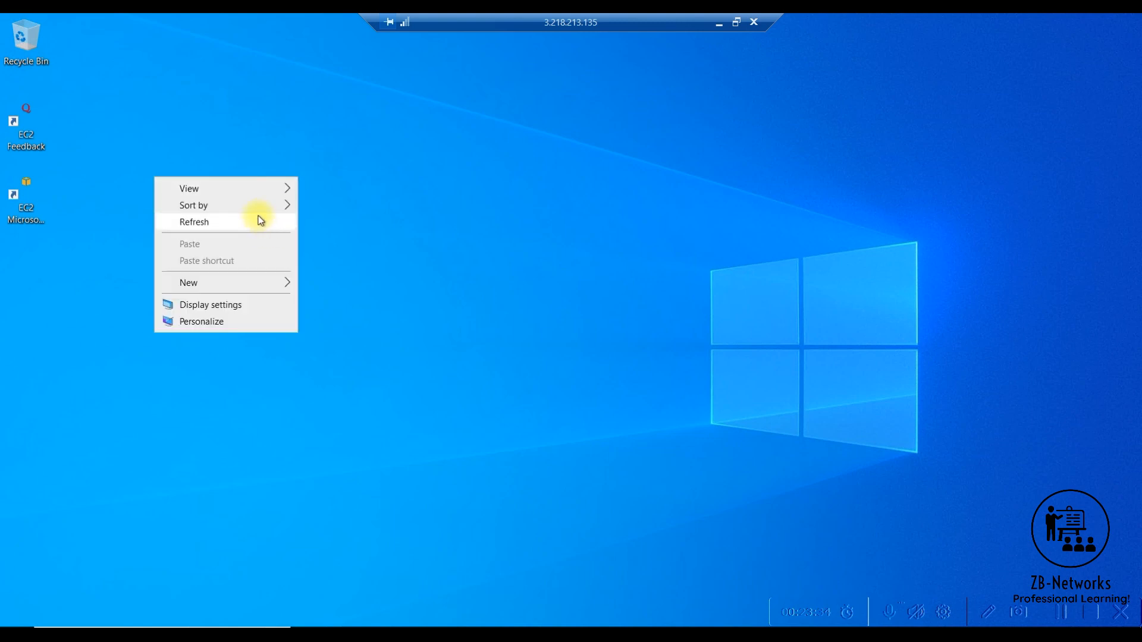
left_click(259, 221)
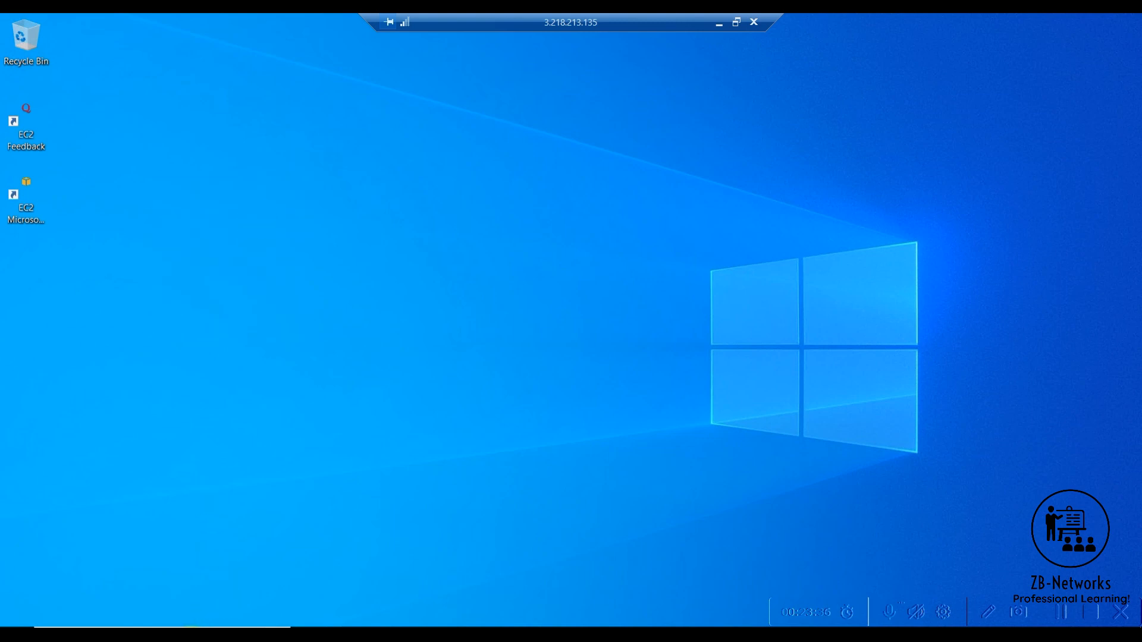
- Open Network Connections on the remote Windows machine by running ncpa.cpl
left_click(193, 635)
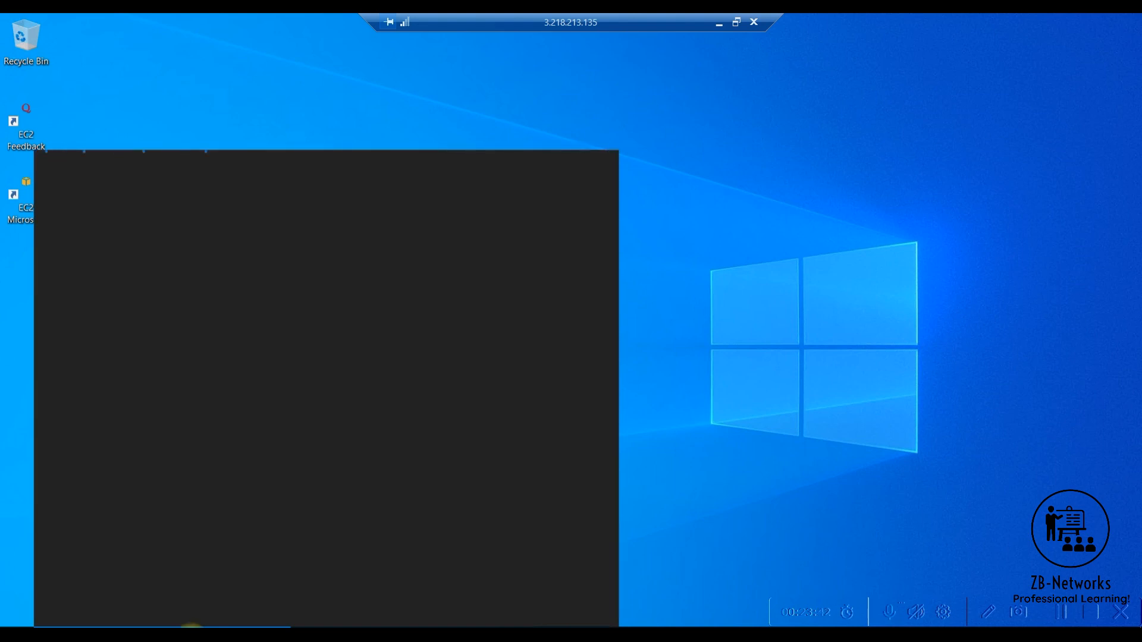
type("run")
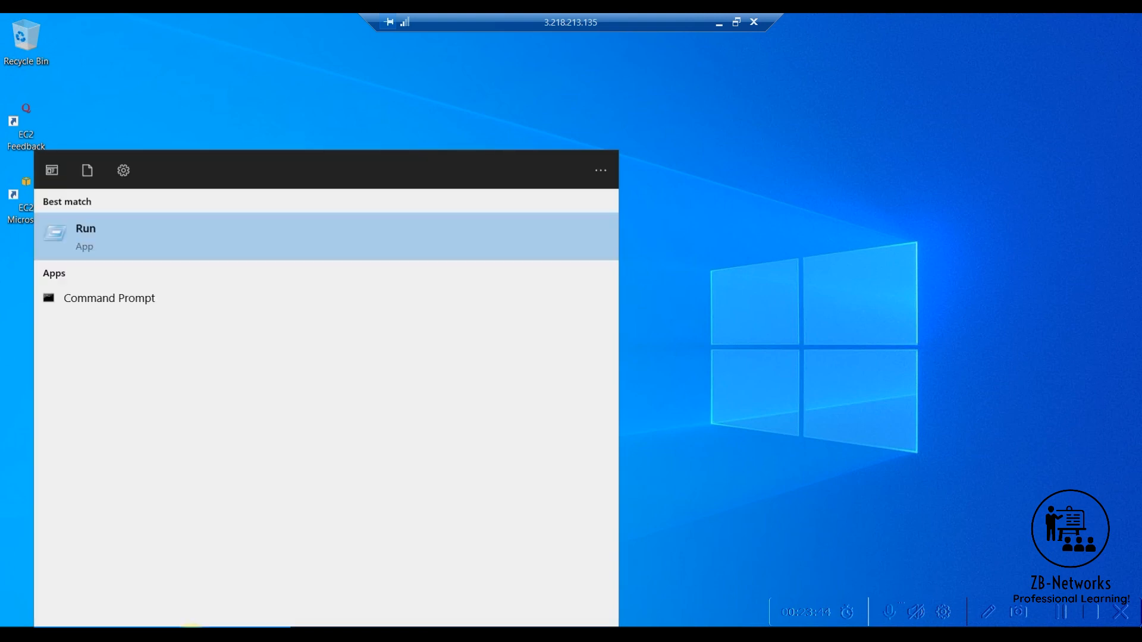
key("Return")
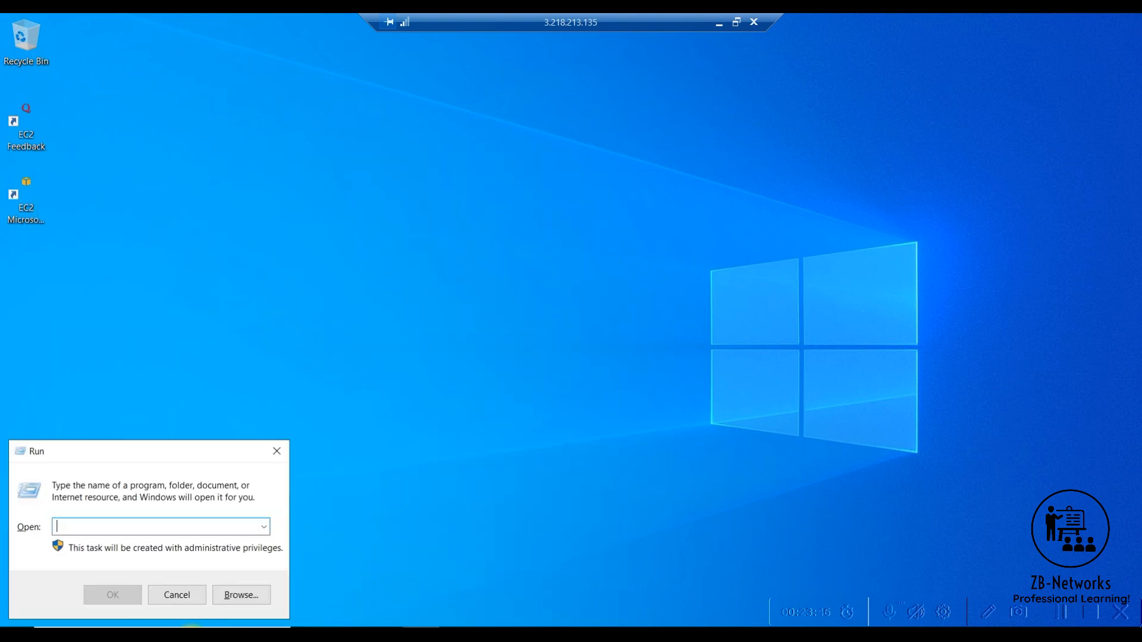
type("ncpa")
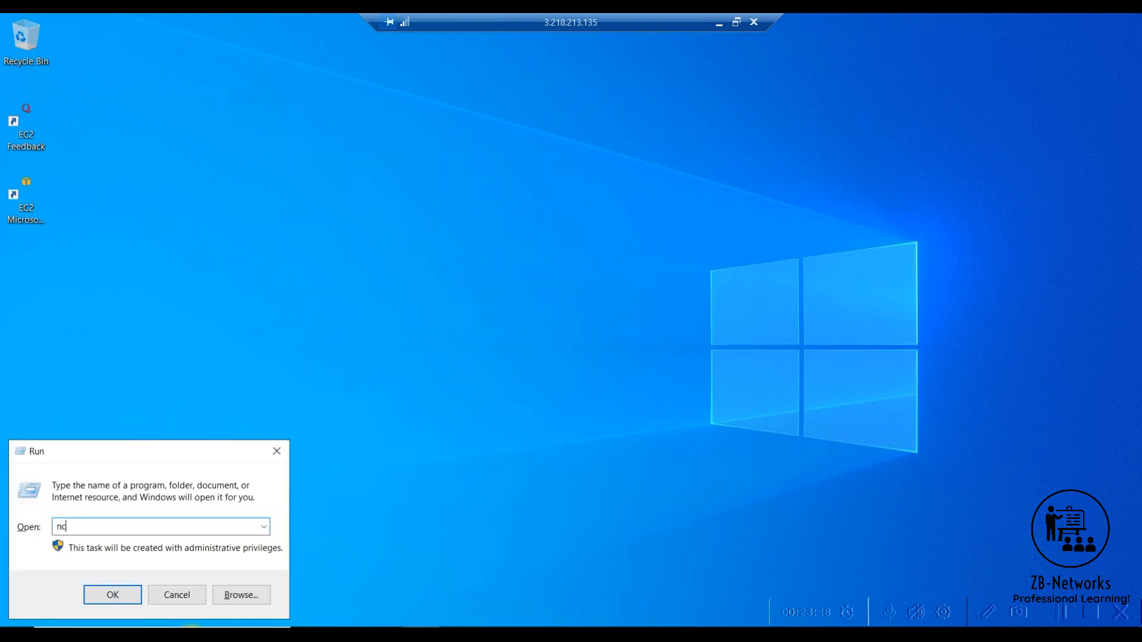
type(".cpl")
key("Return")
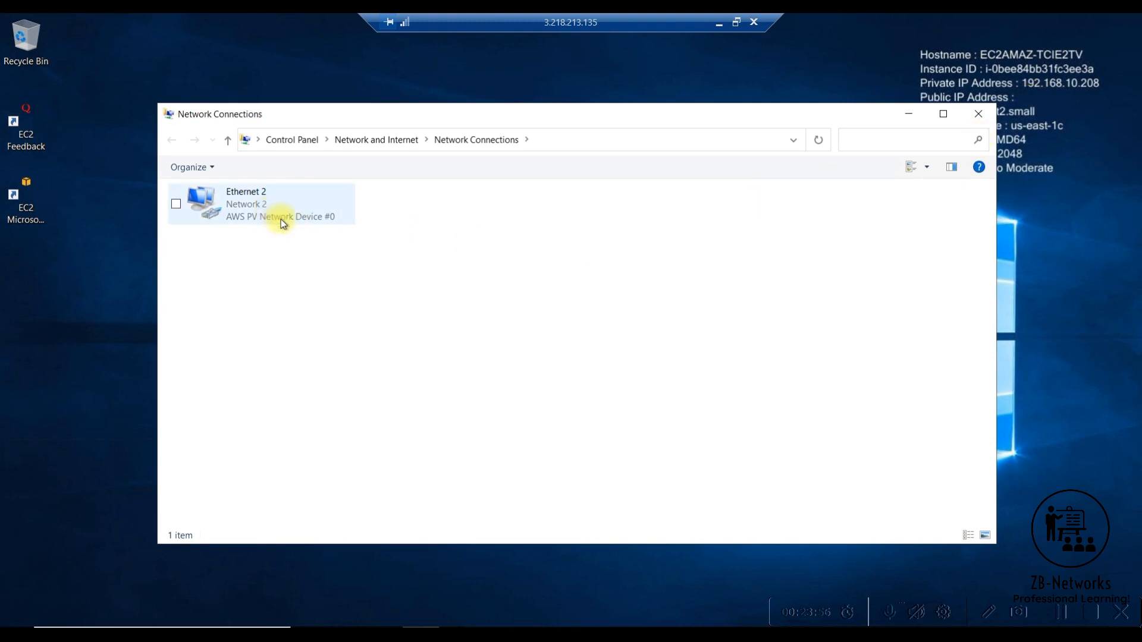
- Examine the IPv4 address, default gateway and DHCP server in the Ethernet 2 connection details, and close the details and status windows
right_click(239, 211)
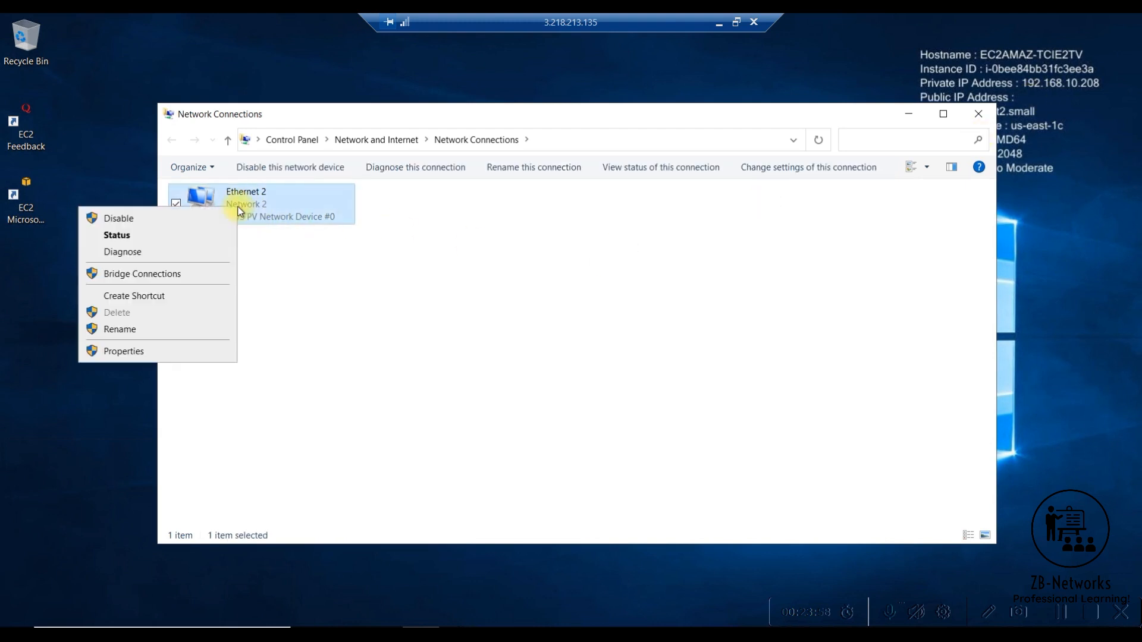
left_click(134, 240)
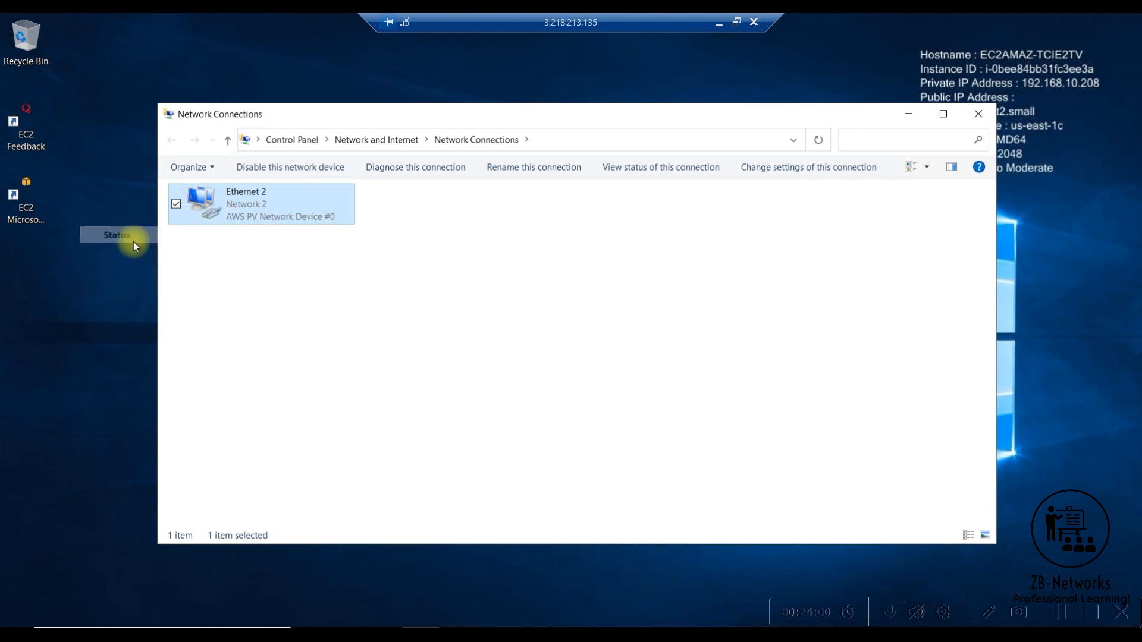
left_click(494, 320)
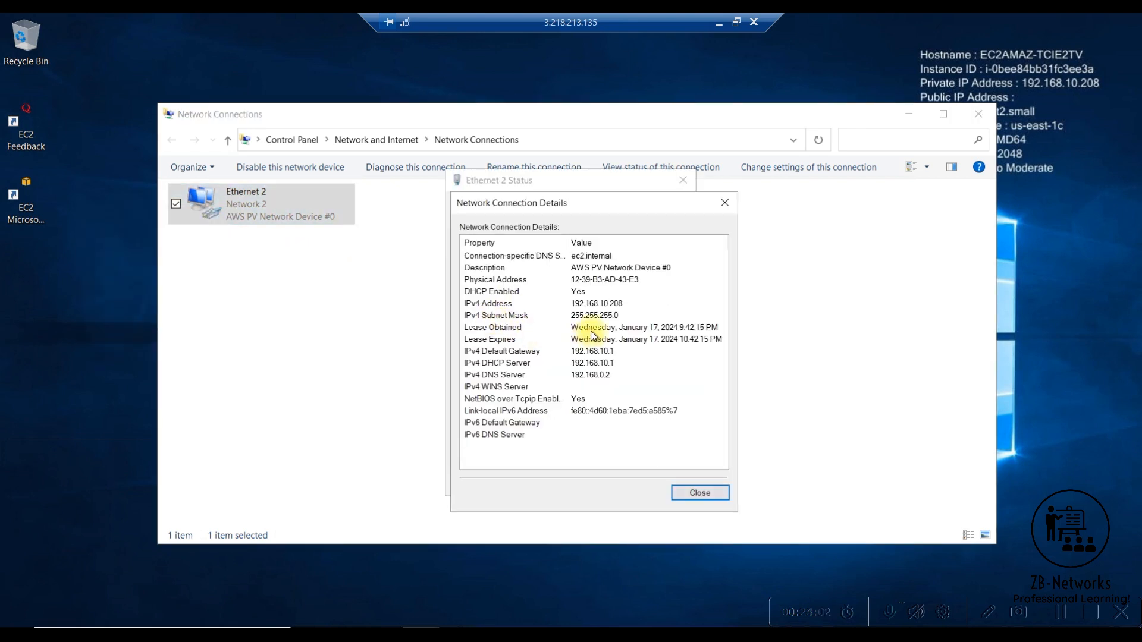
left_click(613, 303)
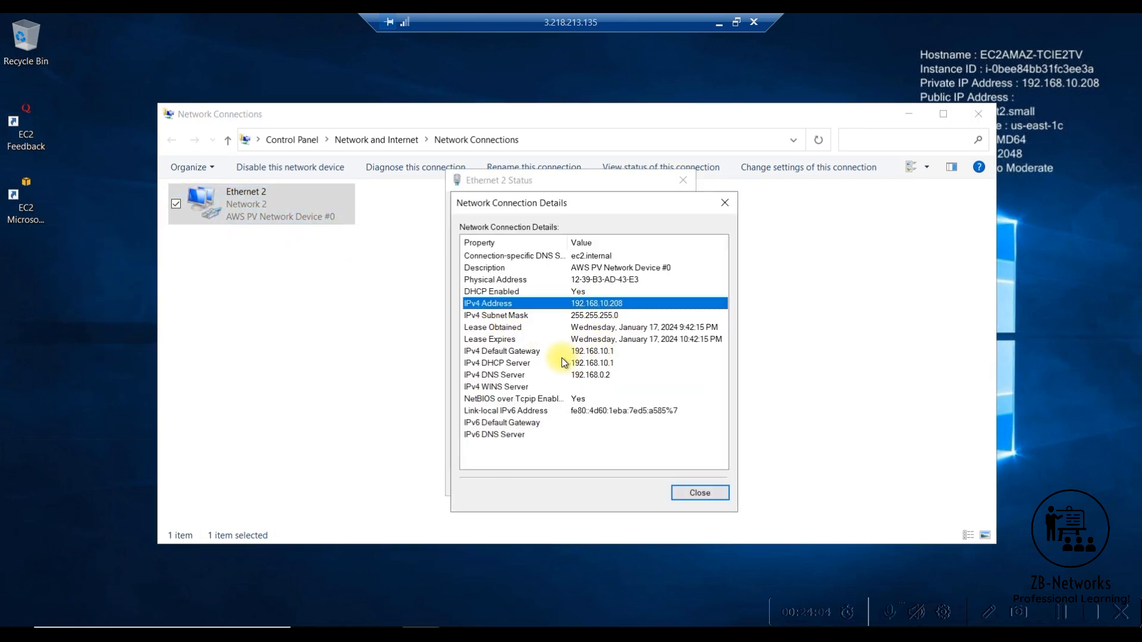
left_click(590, 364)
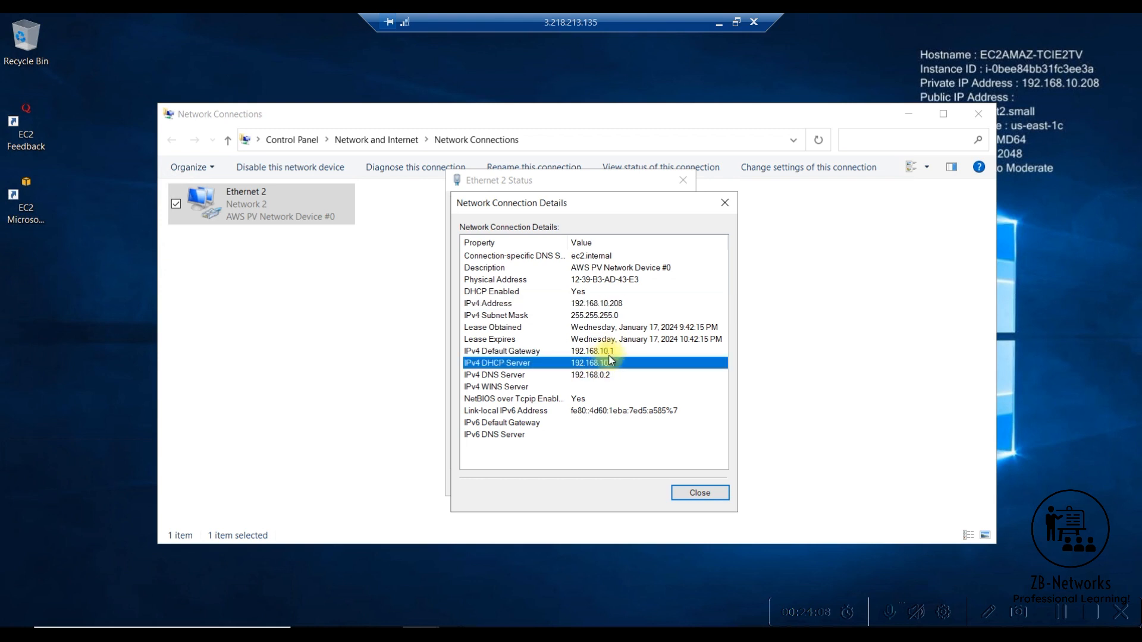
left_click(606, 352)
left_click(610, 363)
left_click(606, 352)
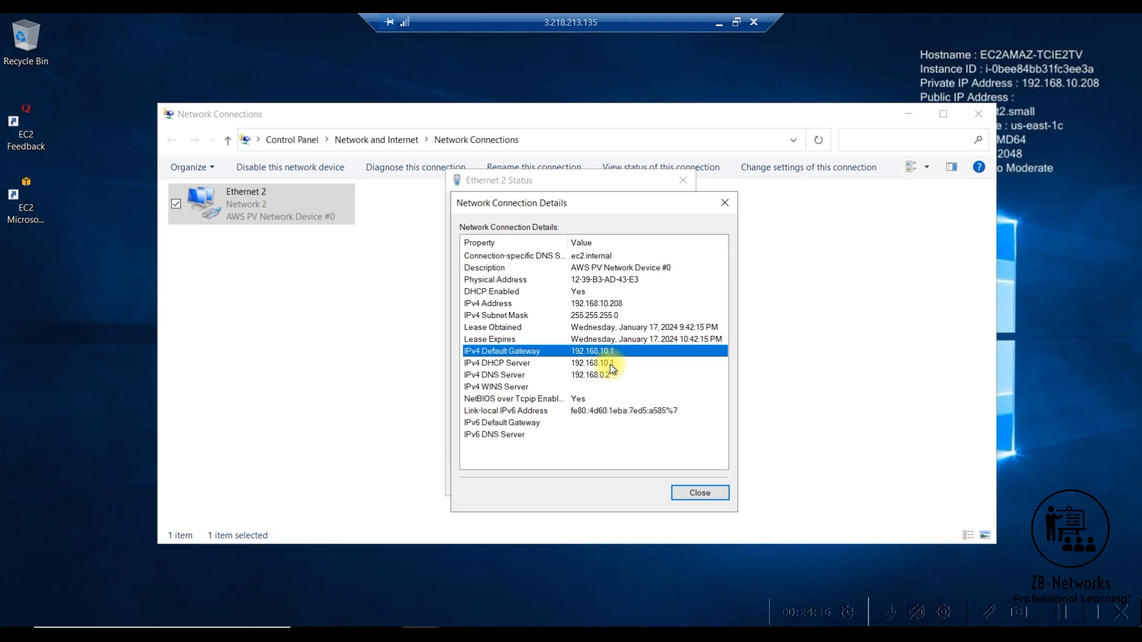
left_click(723, 204)
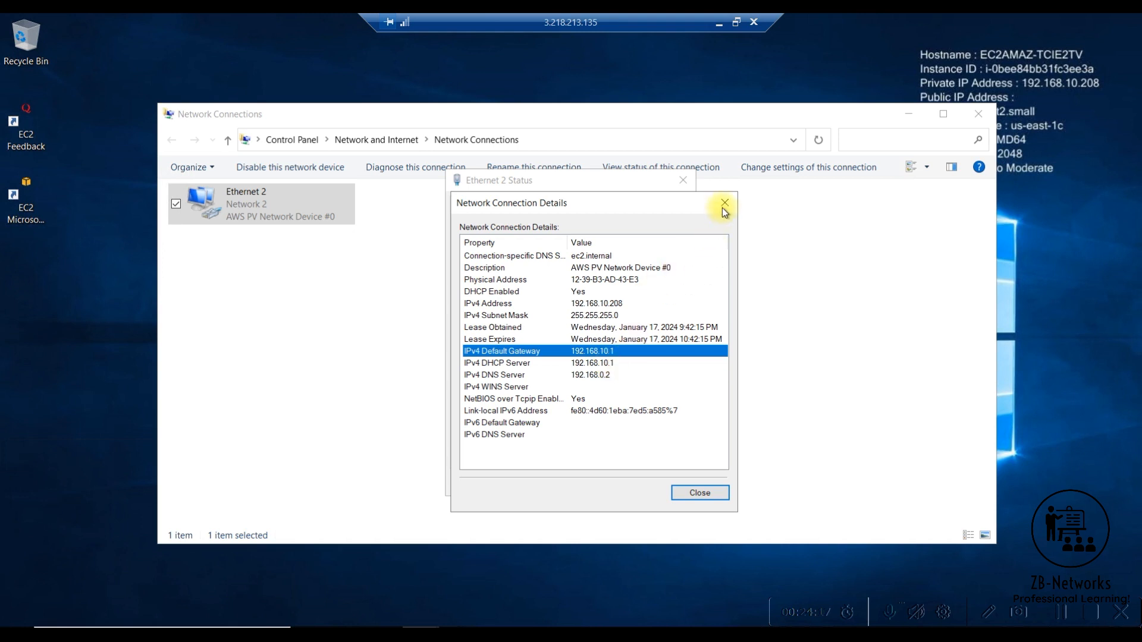
left_click(683, 181)
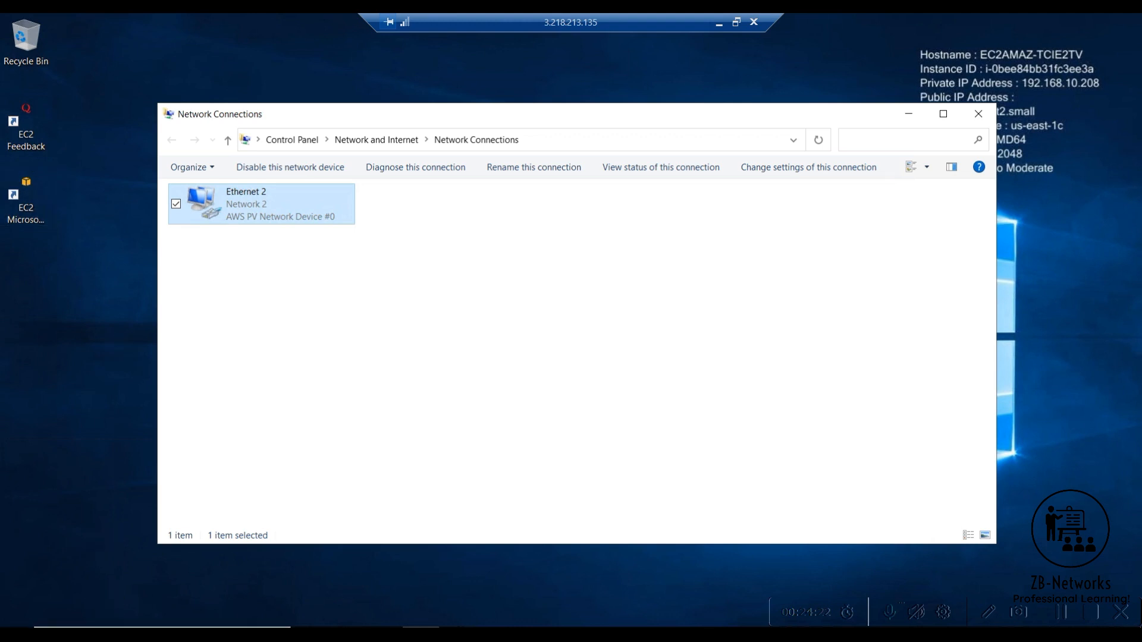
- Open a Command Prompt on the remote machine, ping 192.168.10.10 and stop the ping after checking for replies
left_click(143, 634)
type("cmd")
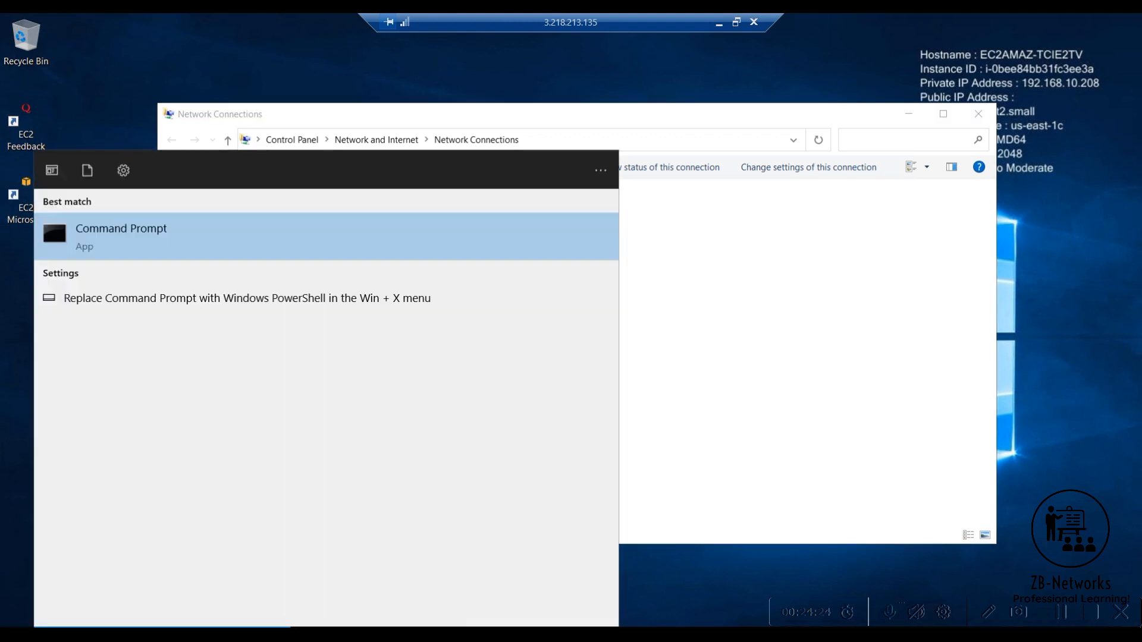
key("Return")
left_click(269, 288)
type("ping 192.168.10.10")
key("Return")
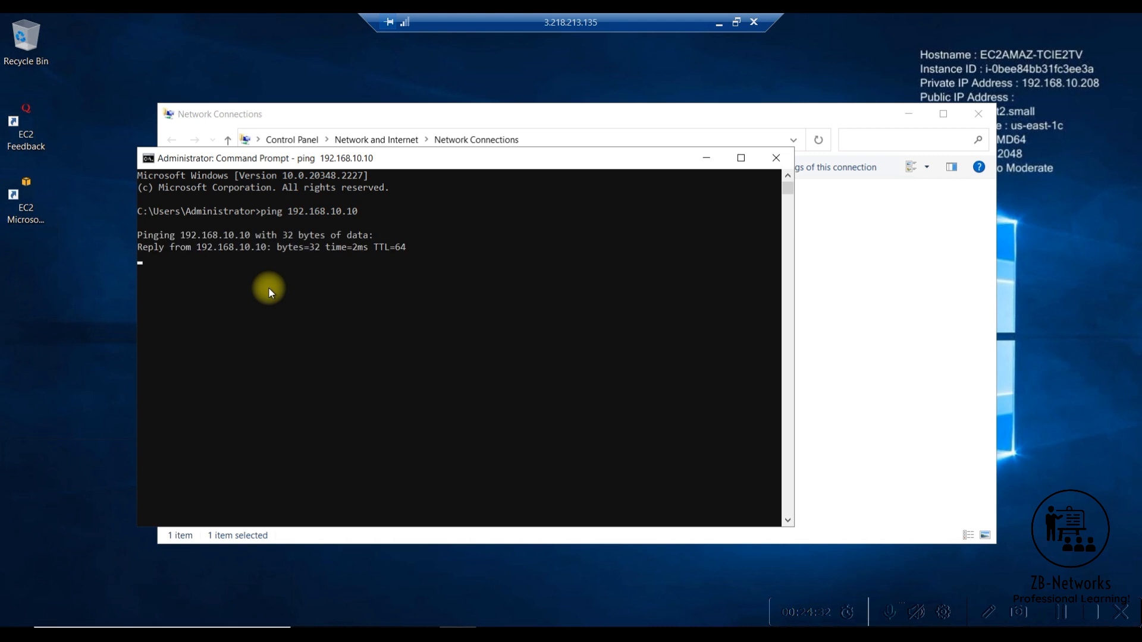
key("ctrl+c")
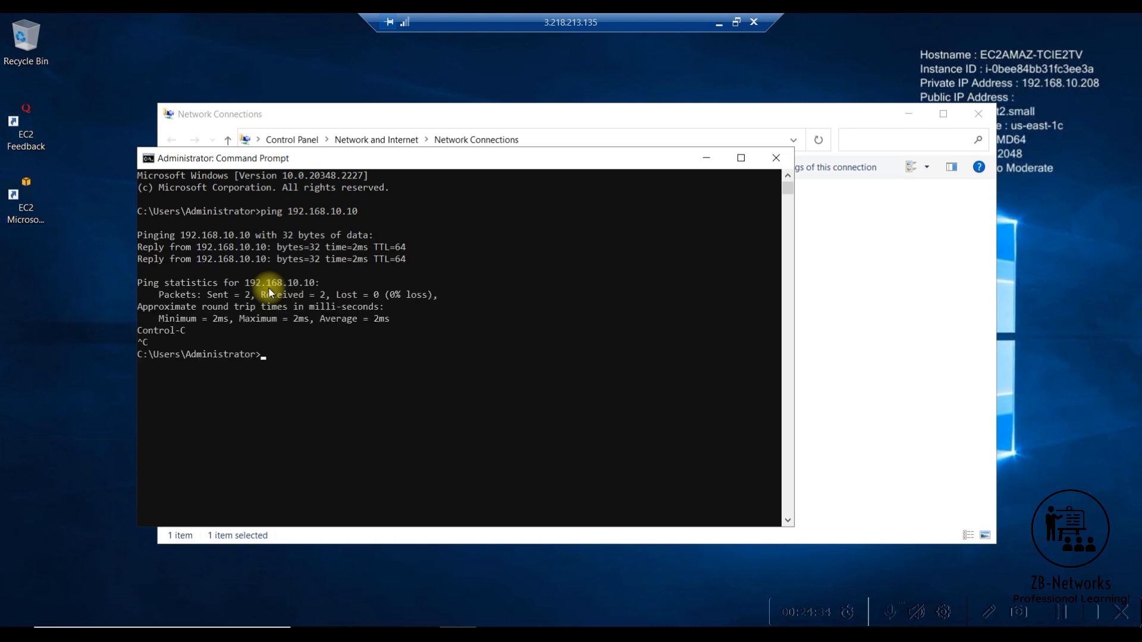
- Ping 8.8.8.8 from the remote machine to test internet access, and stop the ping
key("Up")
key("BackSpace")
key("BackSpace")
key("BackSpace")
key("BackSpace")
key("BackSpace")
key("BackSpace")
key("BackSpace")
key("BackSpace")
key("BackSpace")
key("BackSpace")
key("BackSpace")
key("BackSpace")
key("BackSpace")
key("BackSpace")
type("8.8.8.8")
key("Return")
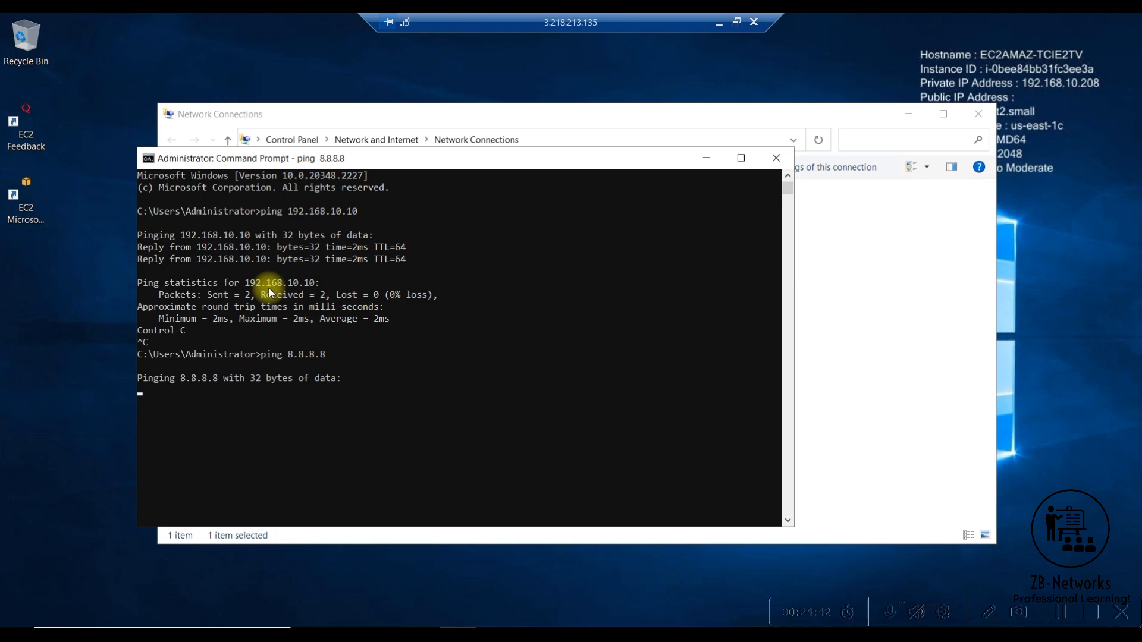
key("ctrl+c")
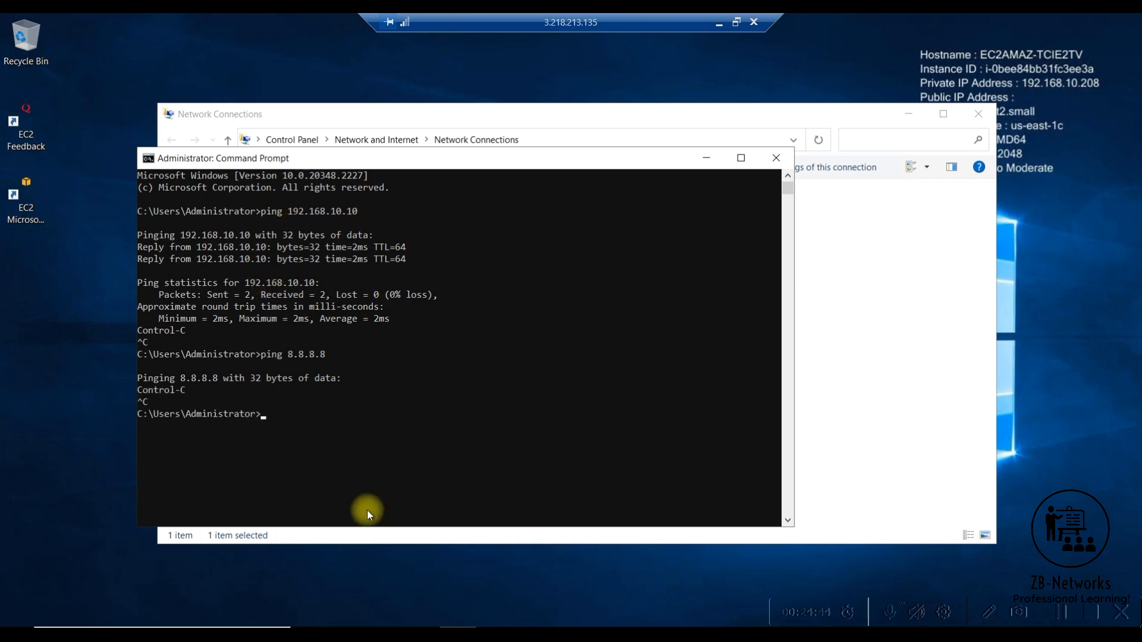
- Switch to the PA-VM firewall page to review its security policy rules, and return to the full-screen Windows-Inside remote session
left_click(736, 23)
left_click(883, 27)
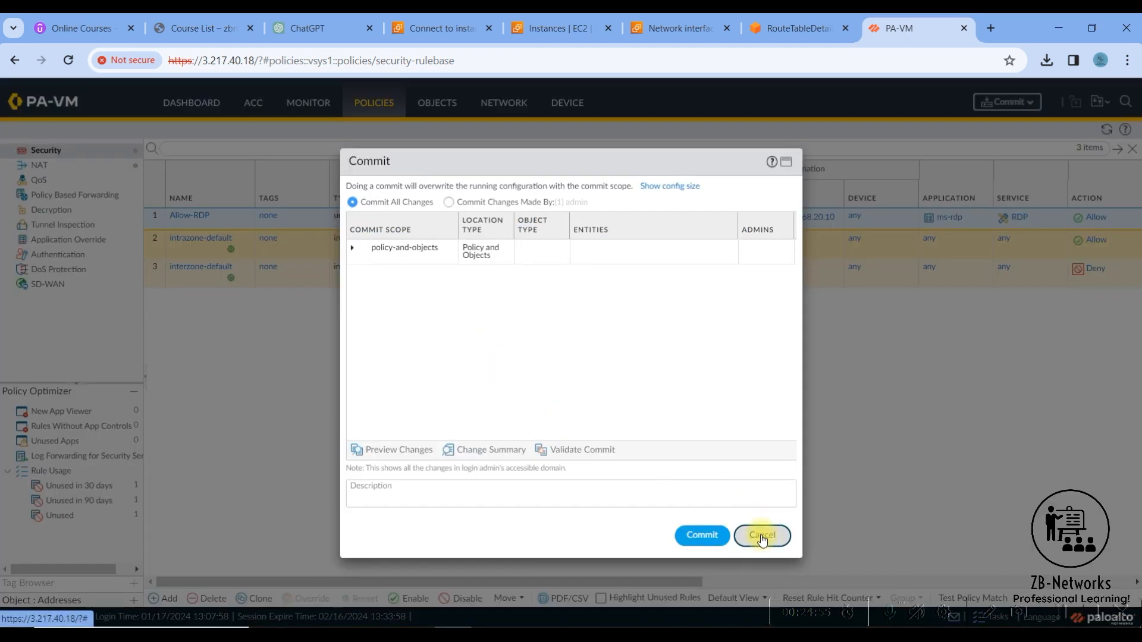
left_click(759, 533)
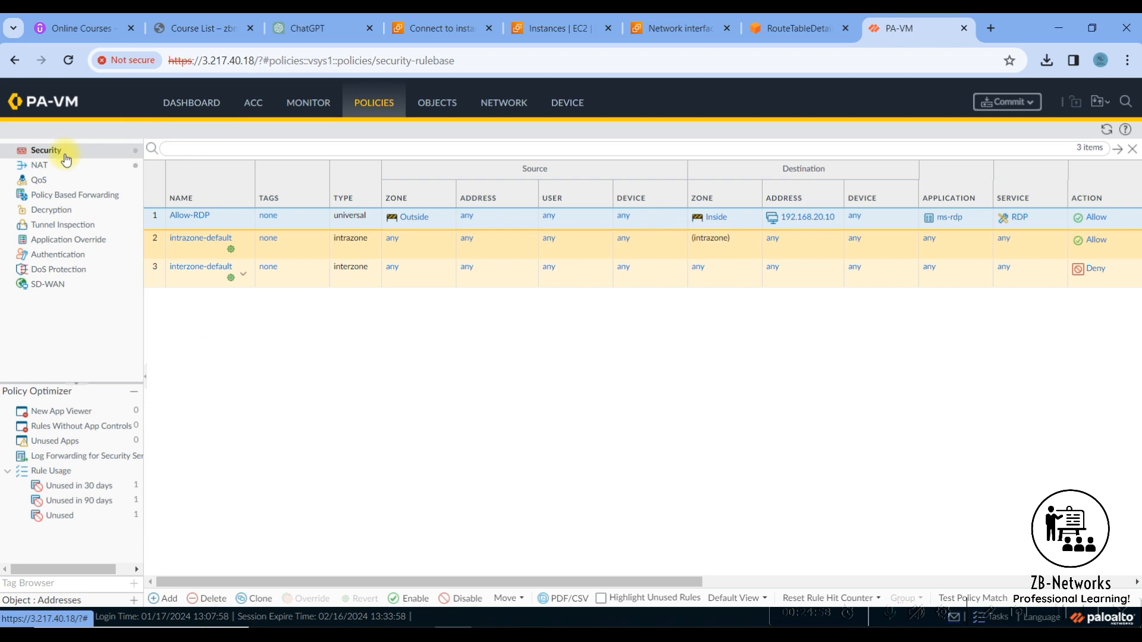
left_click(165, 601)
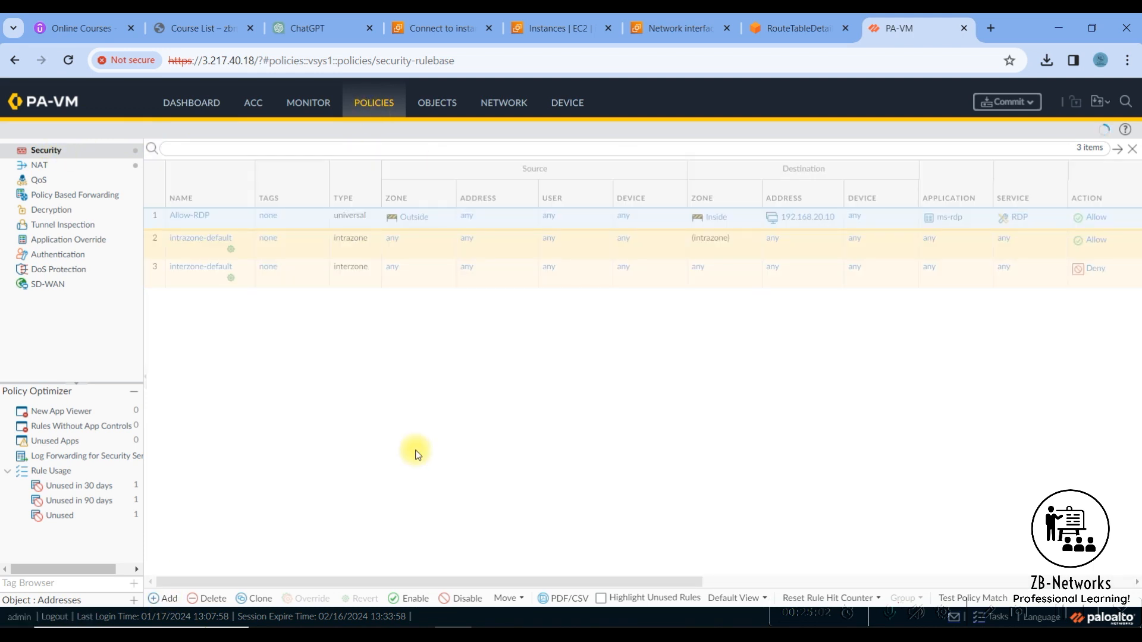
key("alt+Tab")
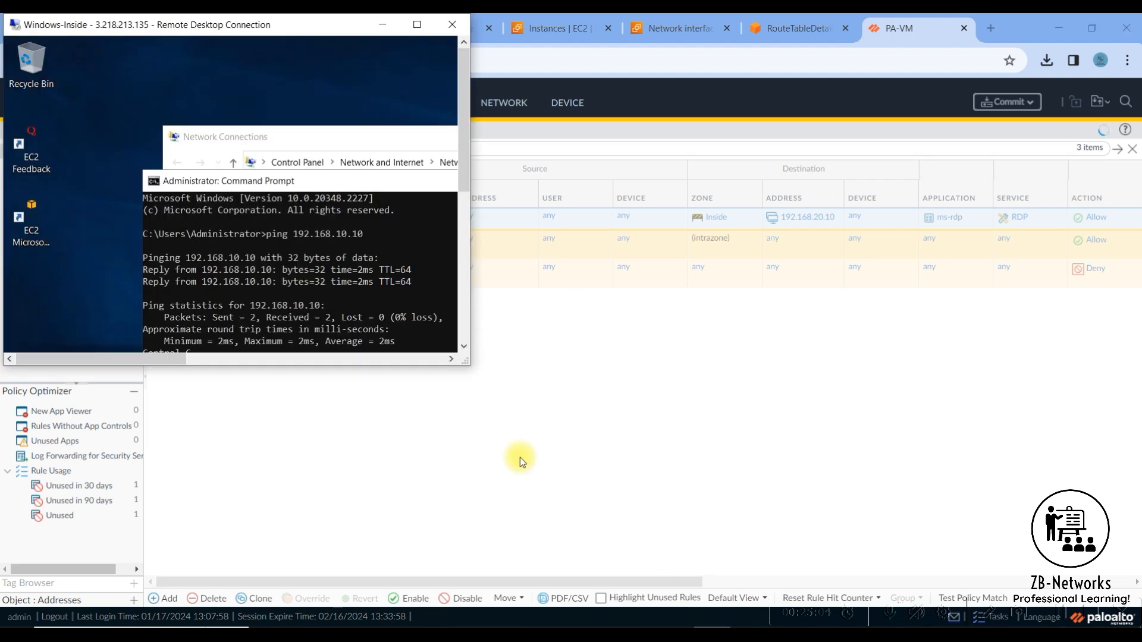
left_click(417, 25)
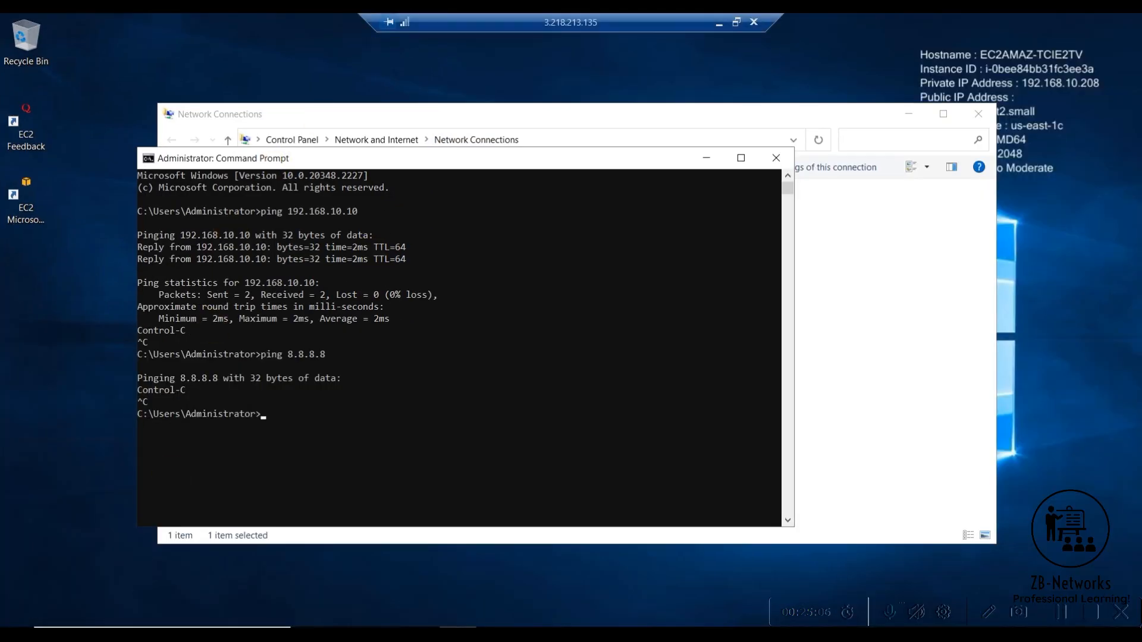
- Open Microsoft Edge on the remote machine and finish its first-run setup without signing in, keeping the default data-sharing options
left_click(346, 634)
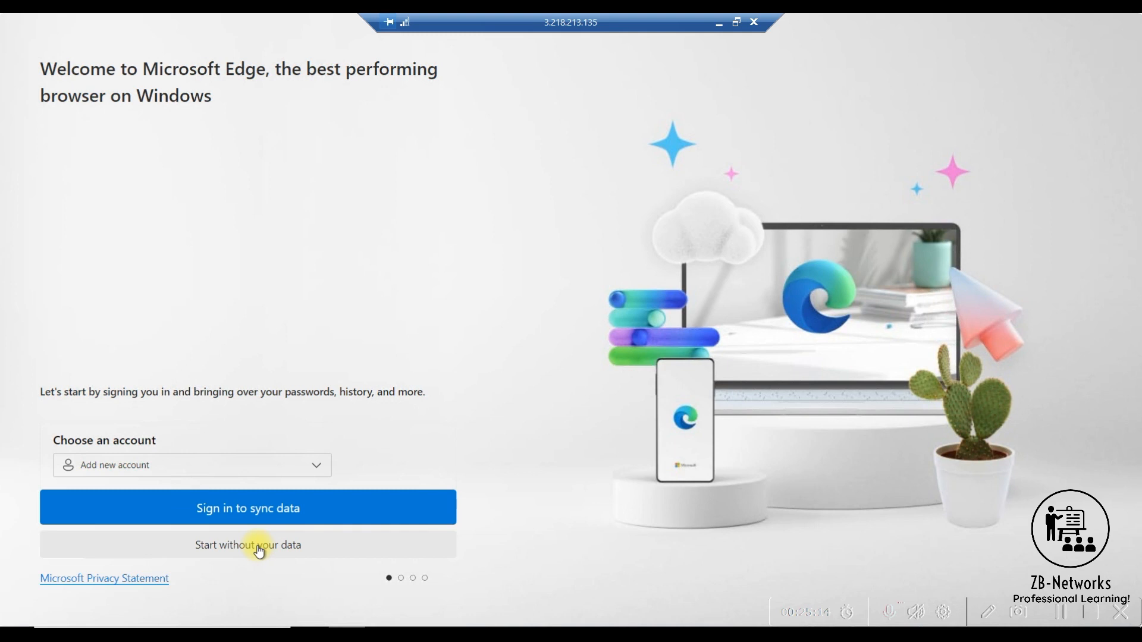
left_click(247, 496)
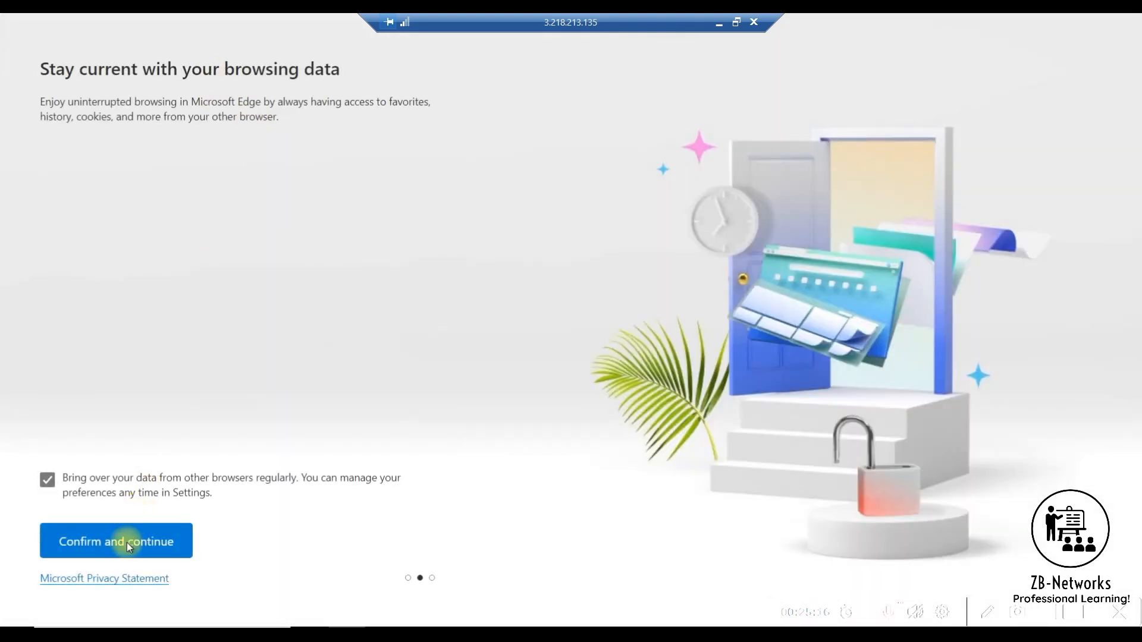
left_click(131, 543)
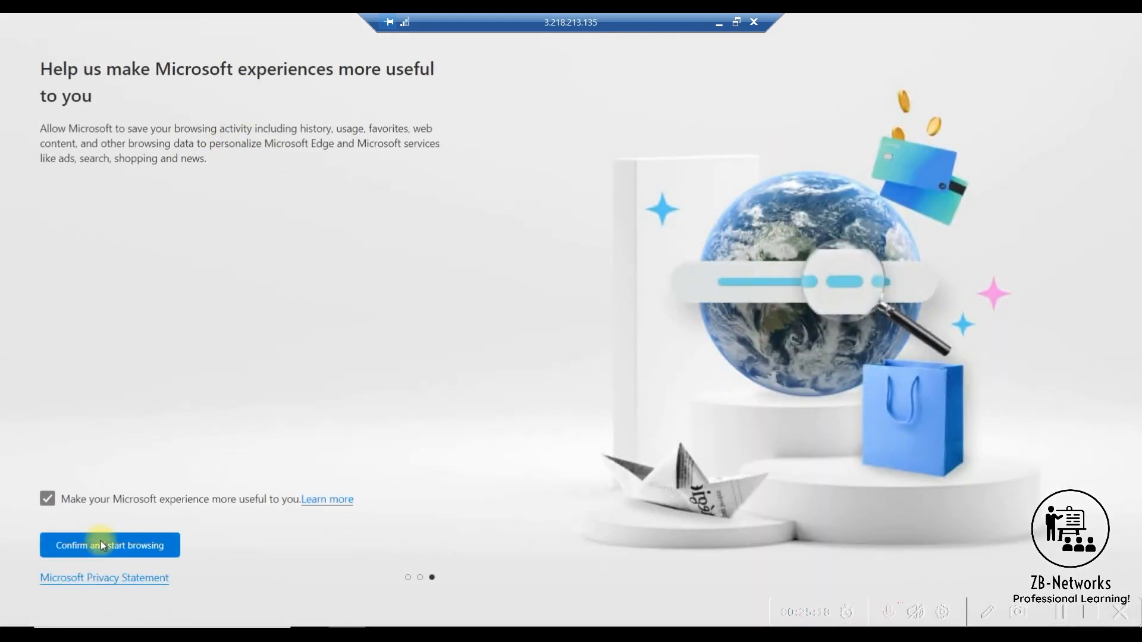
left_click(116, 548)
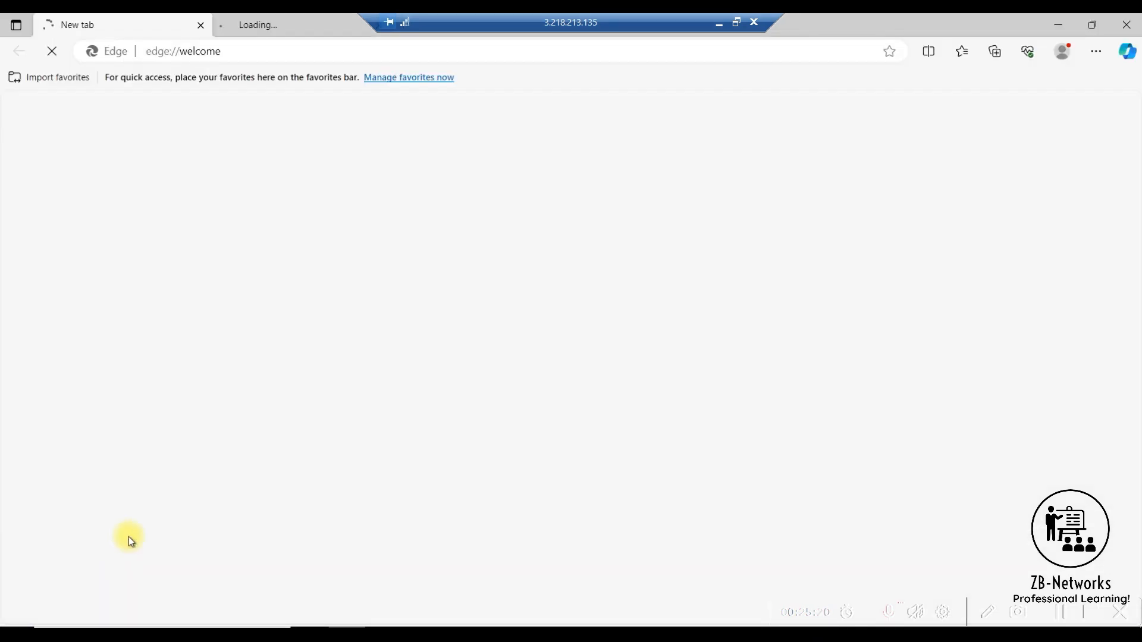
left_click(257, 53)
left_click(260, 55)
left_click_drag(260, 55, 131, 52)
type("www.google.com")
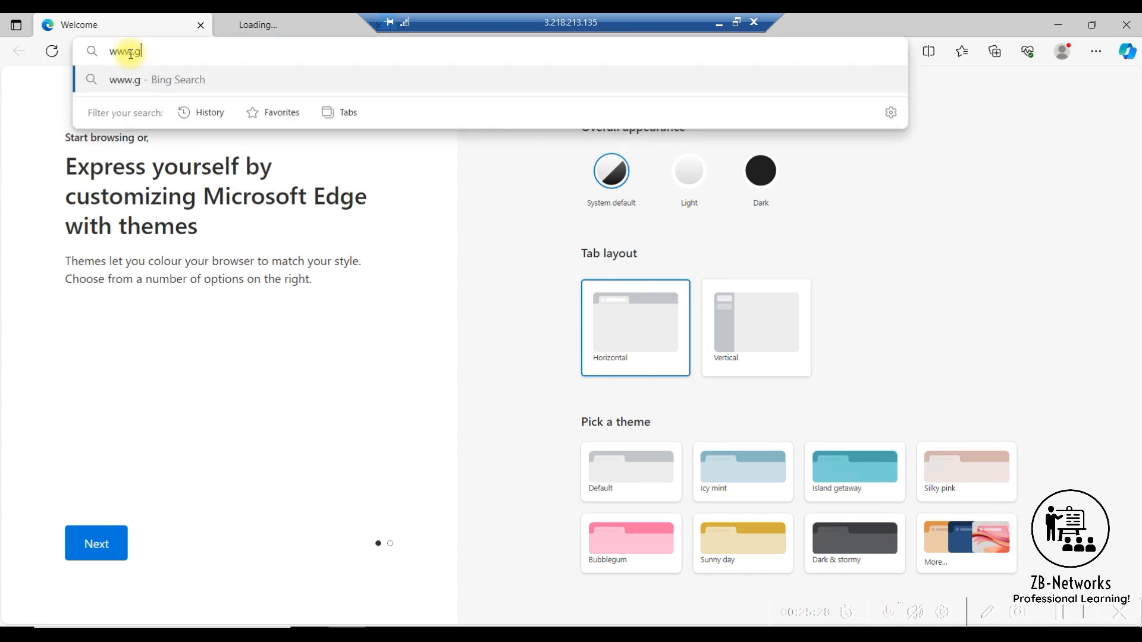
key("Return")
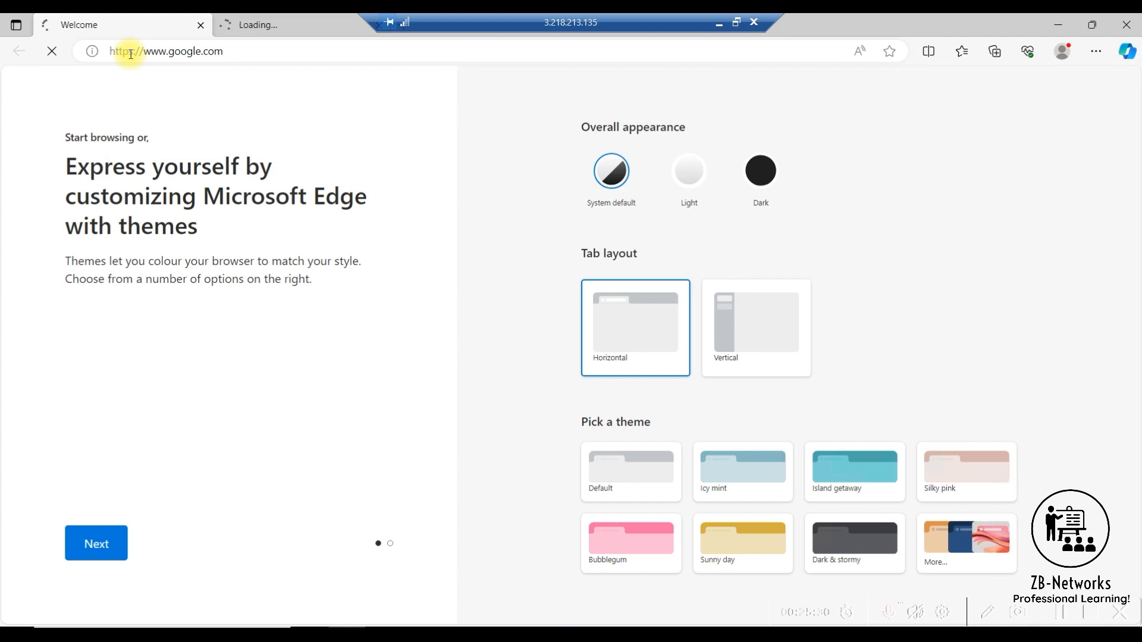
- Close the extra loading Edge tab, minimize Edge, and leave the full-screen remote session for the PA-VM firewall page
left_click(326, 25)
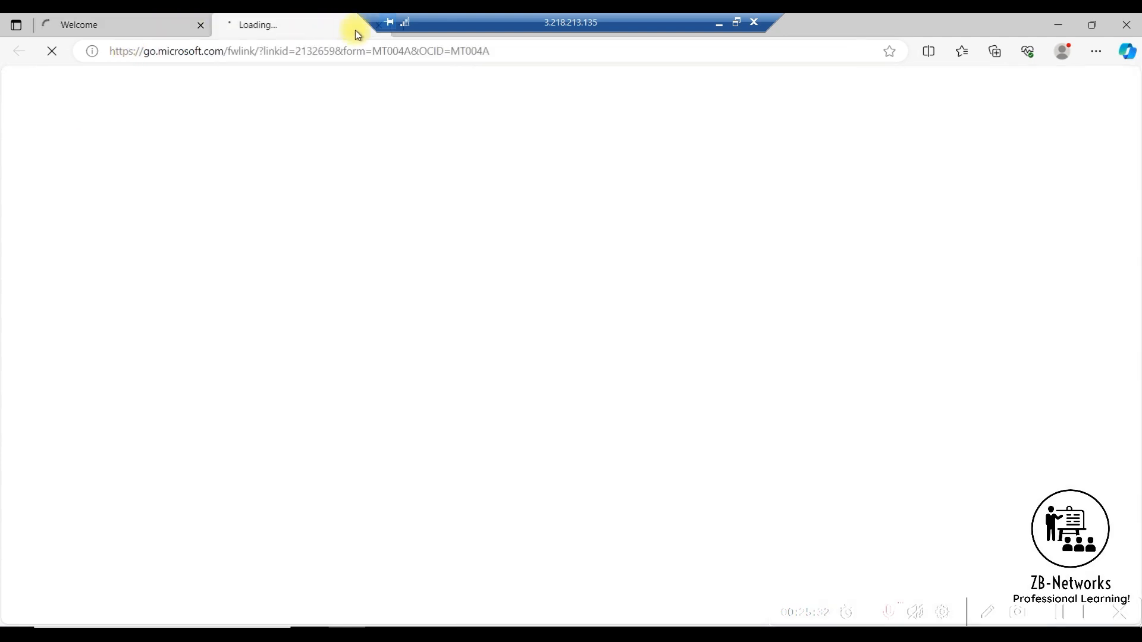
left_click_drag(480, 24, 560, 24)
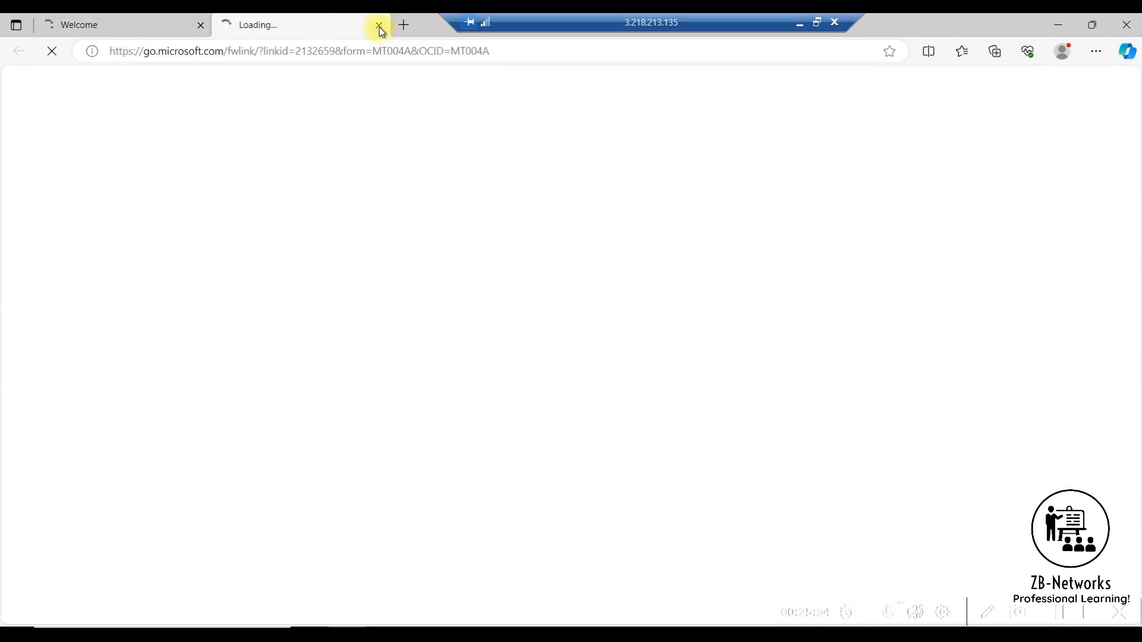
left_click(378, 25)
left_click(1057, 25)
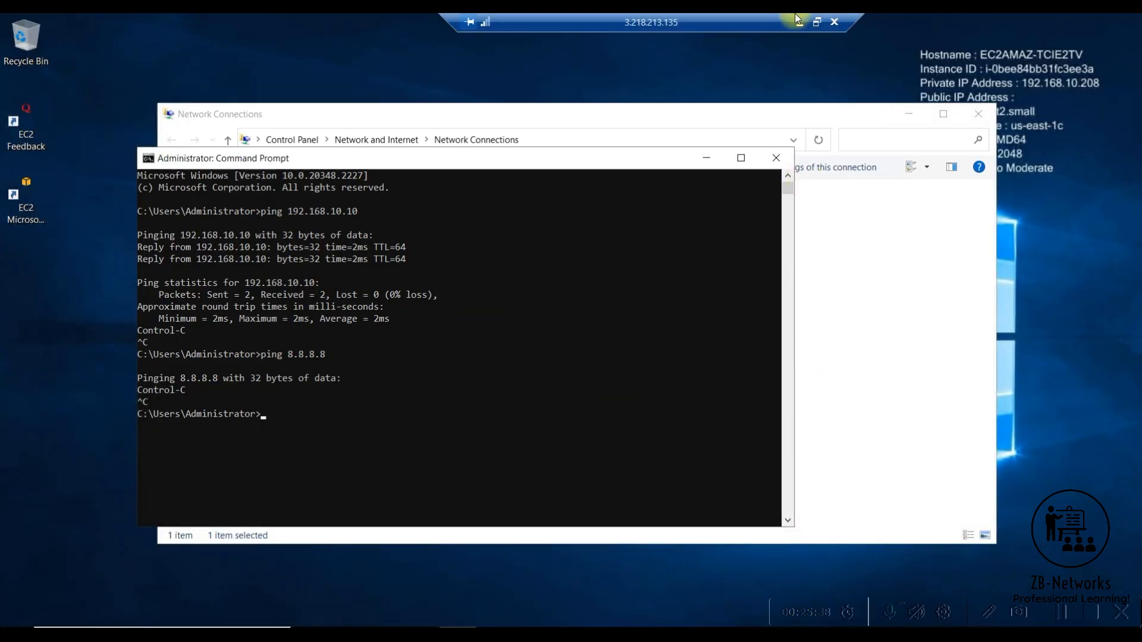
left_click(816, 24)
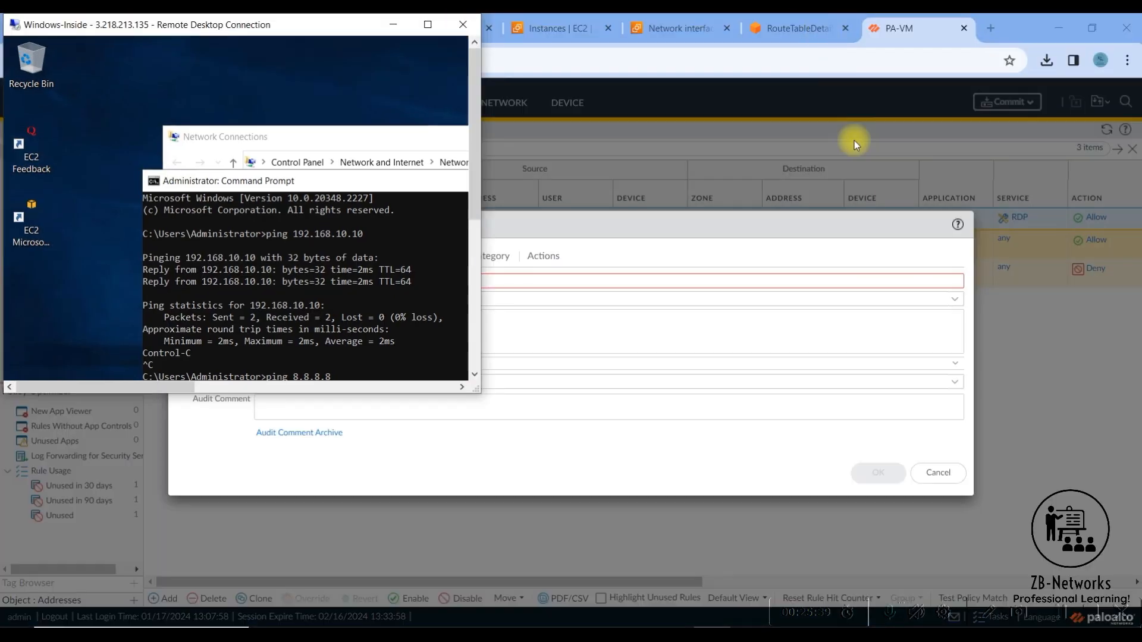
left_click(796, 254)
- Name the new security policy rule "In to out" and set its source zone to Inside
left_click(311, 280)
type("In to out")
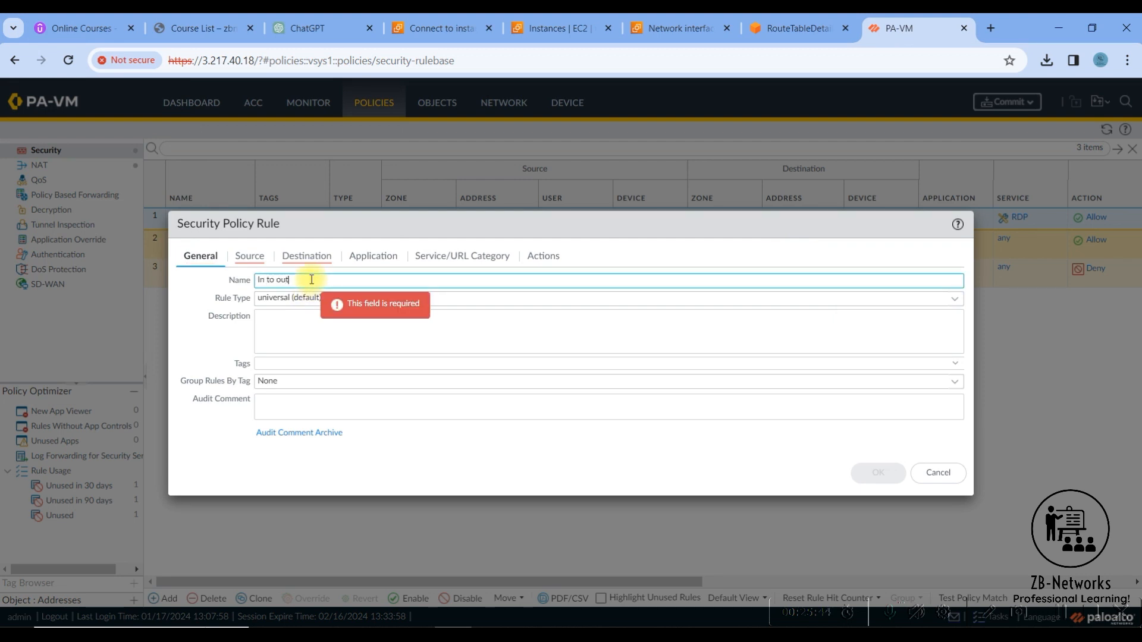
left_click(260, 264)
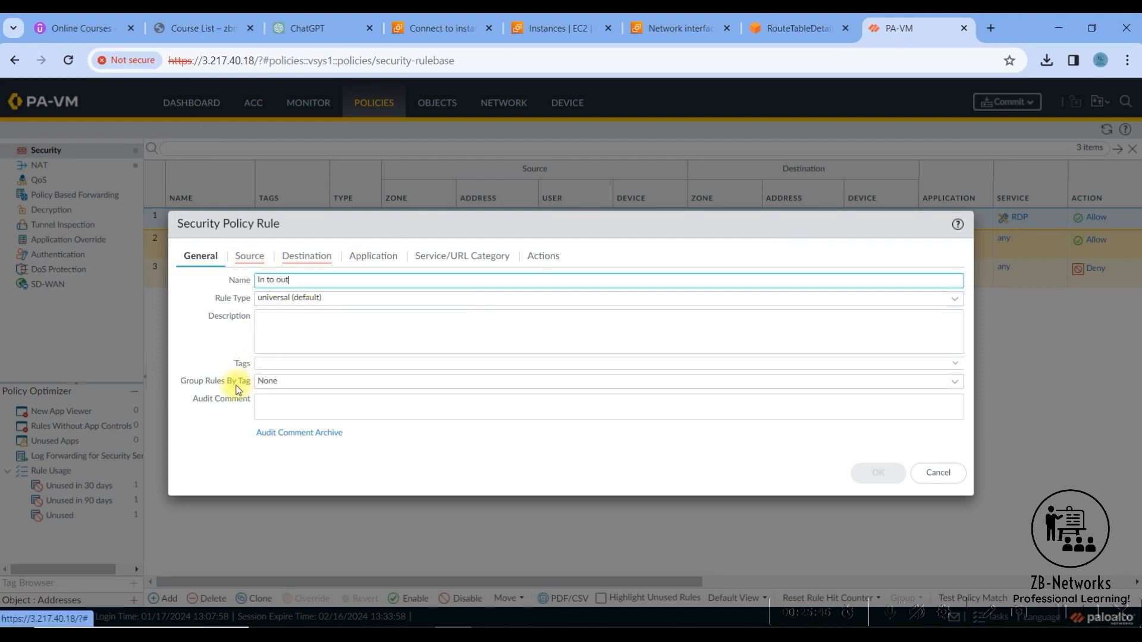
left_click(196, 440)
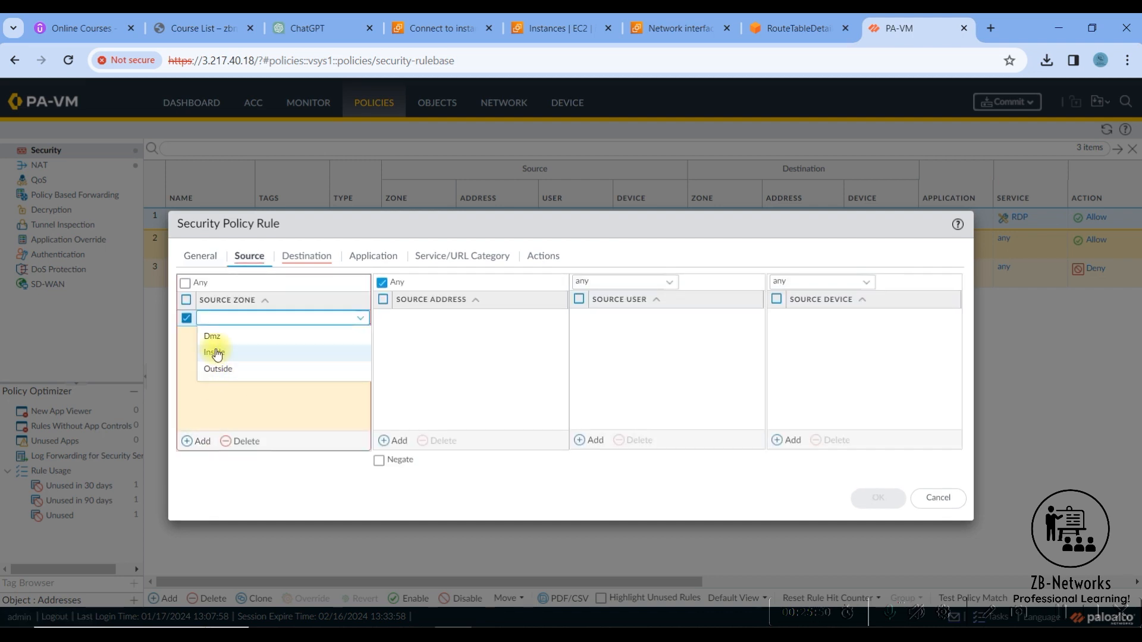
left_click(229, 354)
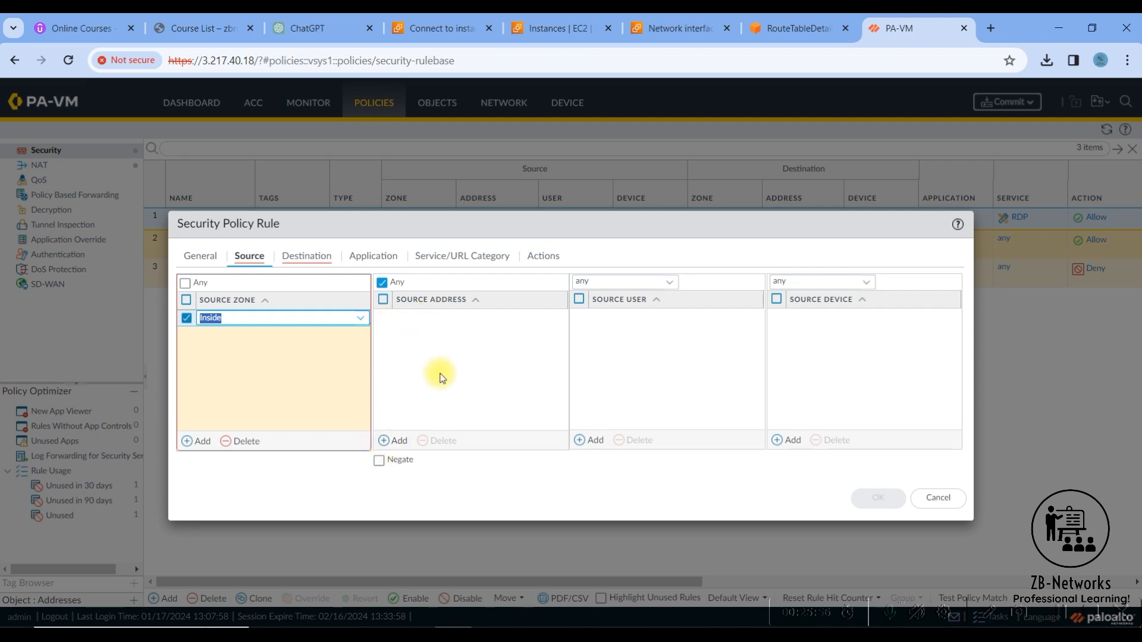
- Set the destination zone of the "In to out" security rule to Outside
left_click(310, 259)
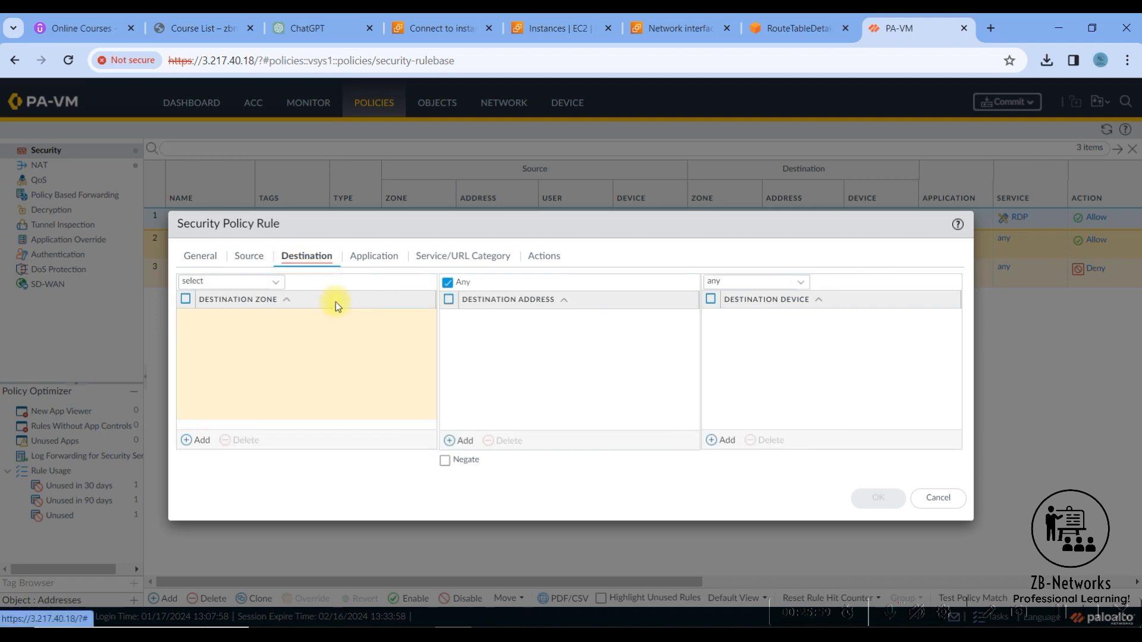
left_click(189, 441)
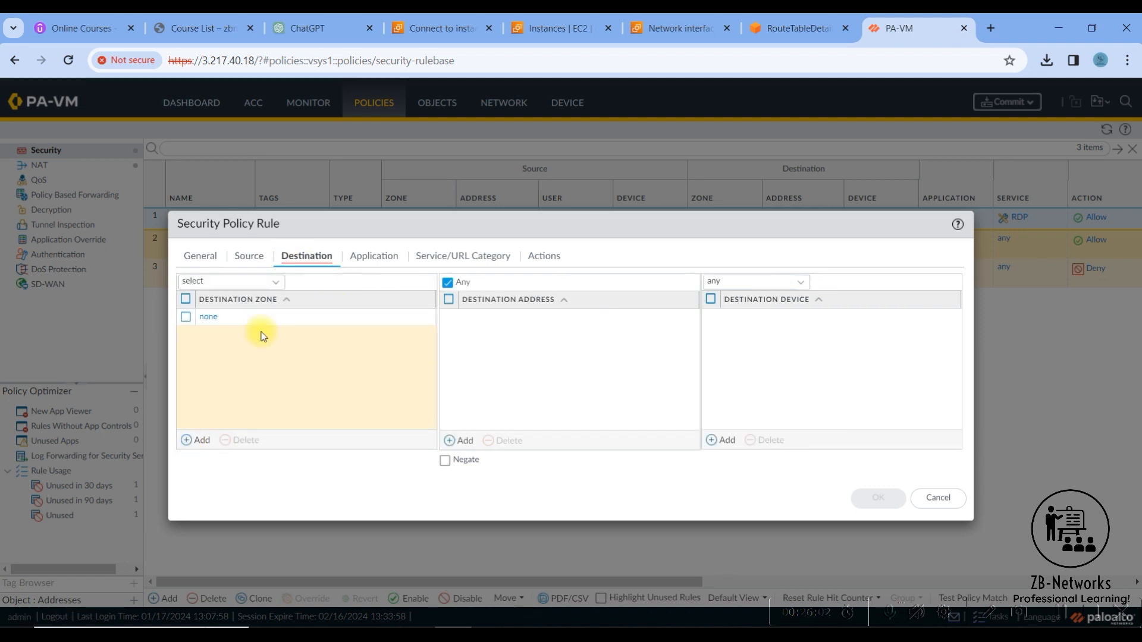
left_click(208, 316)
left_click(222, 373)
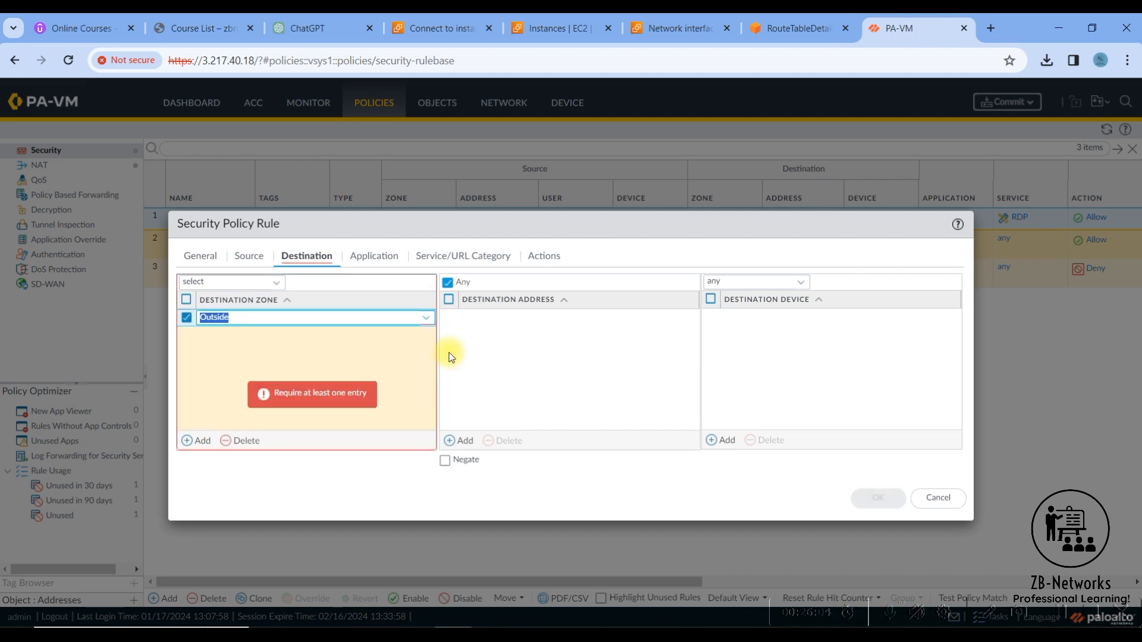
- Keep the rule's application as Any and service as application-default, and save the "In to out" security rule
left_click(373, 260)
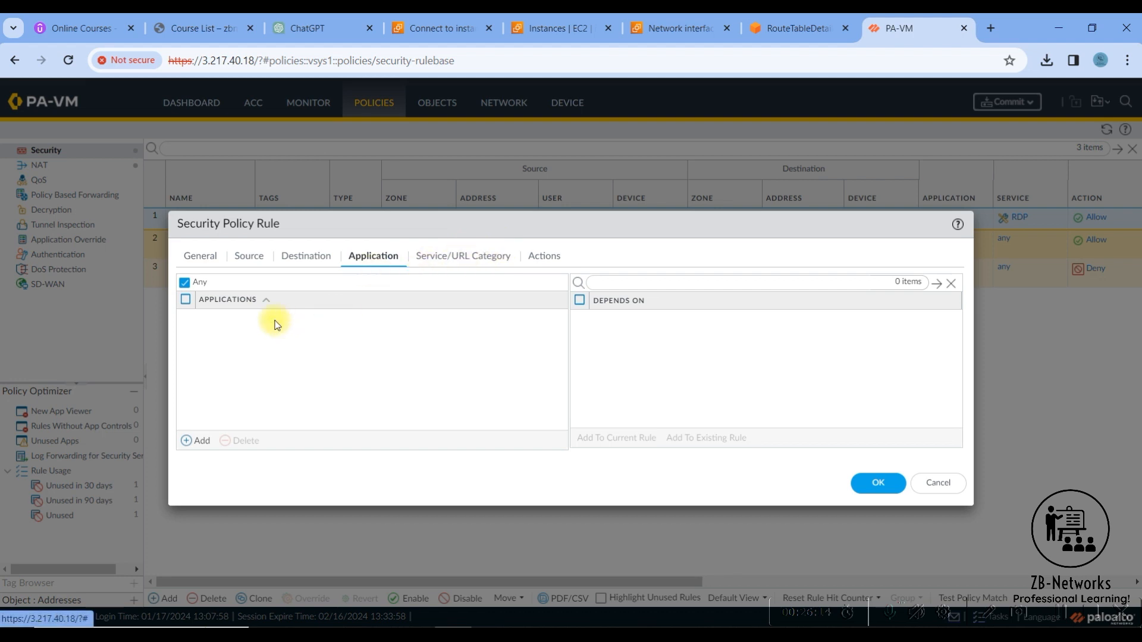
left_click(463, 256)
left_click(535, 261)
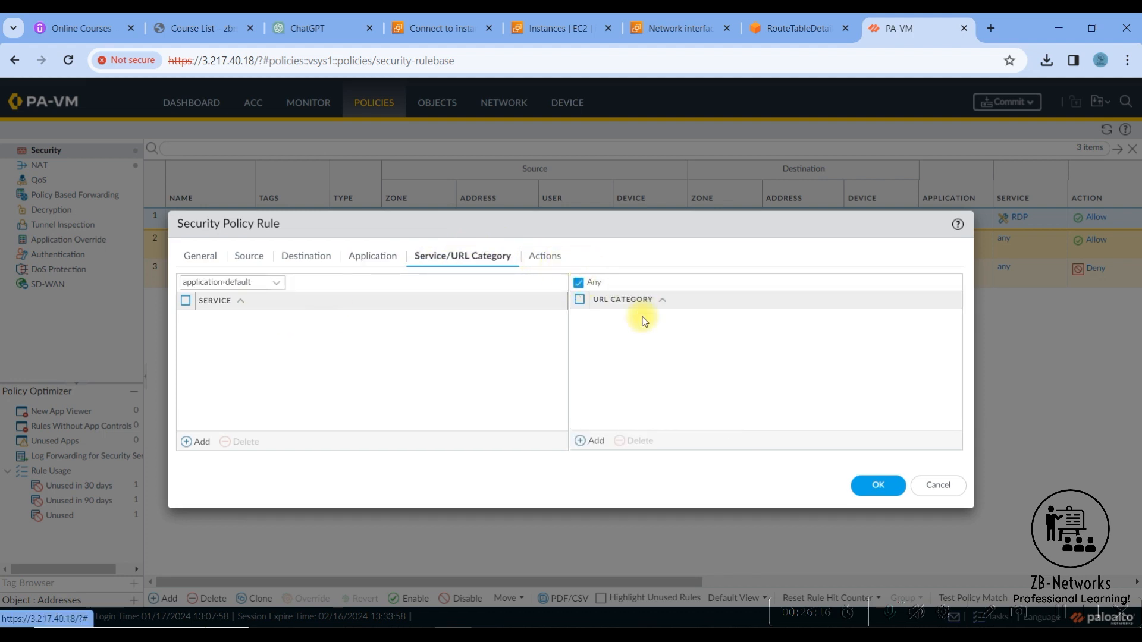
left_click(661, 297)
left_click(873, 454)
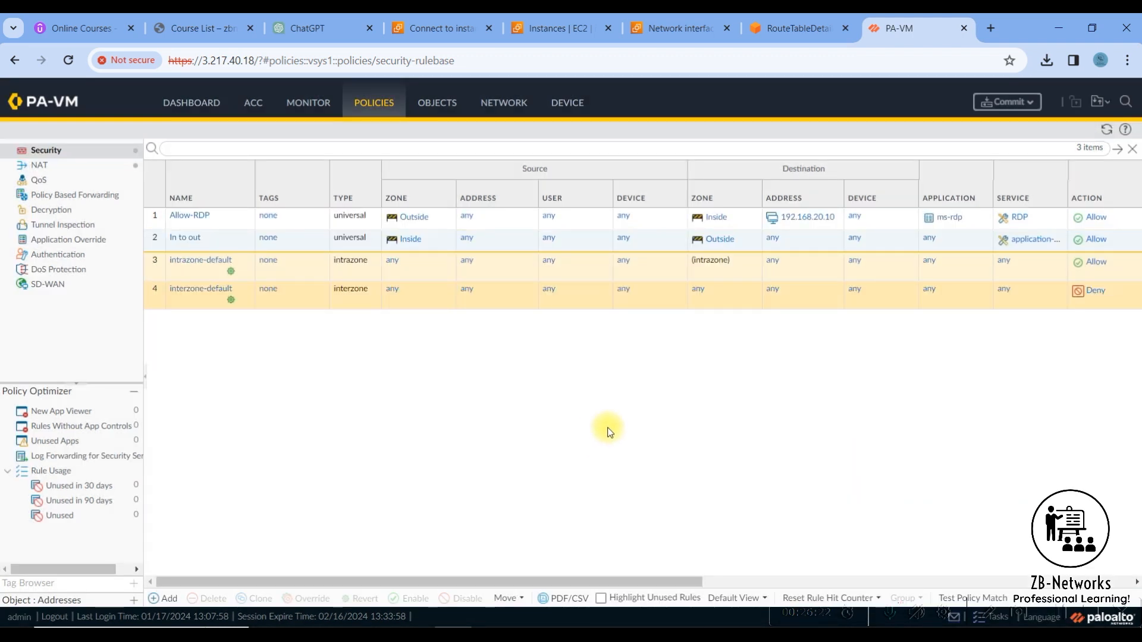
- Add a new NAT policy rule and name it "Inside-NA"
left_click(56, 170)
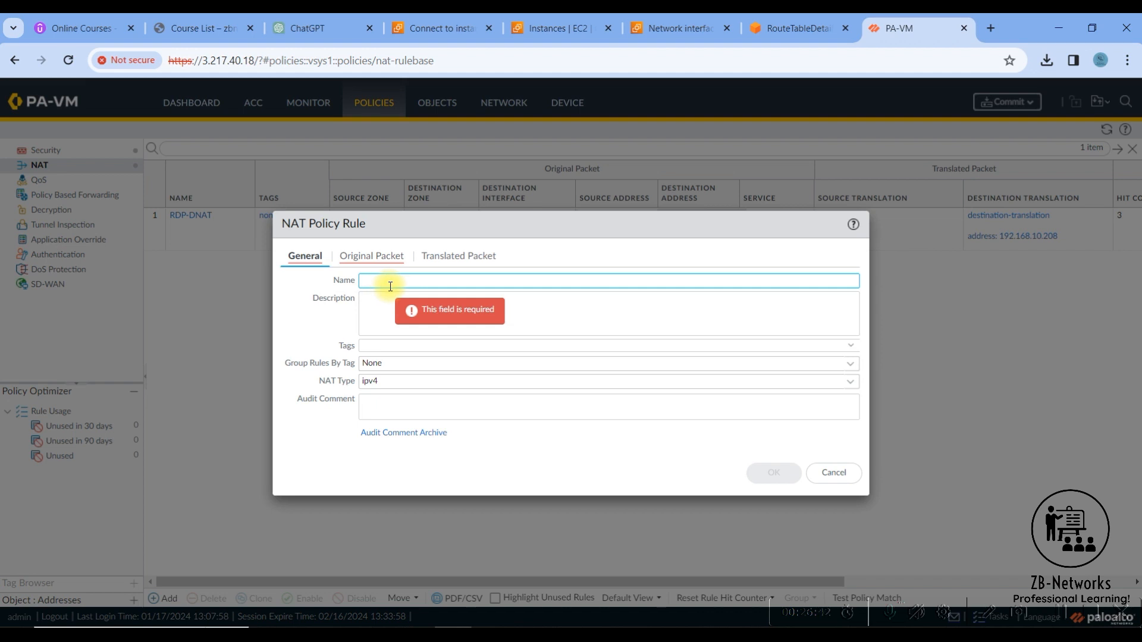
type("Inside-NA")
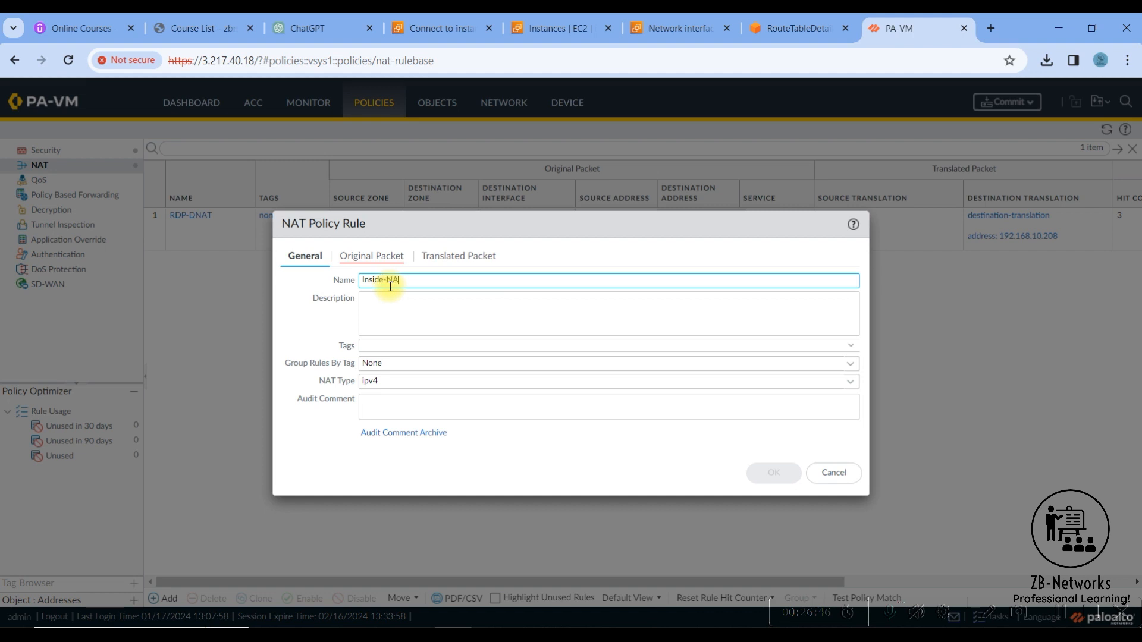
- Set the NAT rule's original packet source zone to Inside and destination zone to Outside
left_click(359, 258)
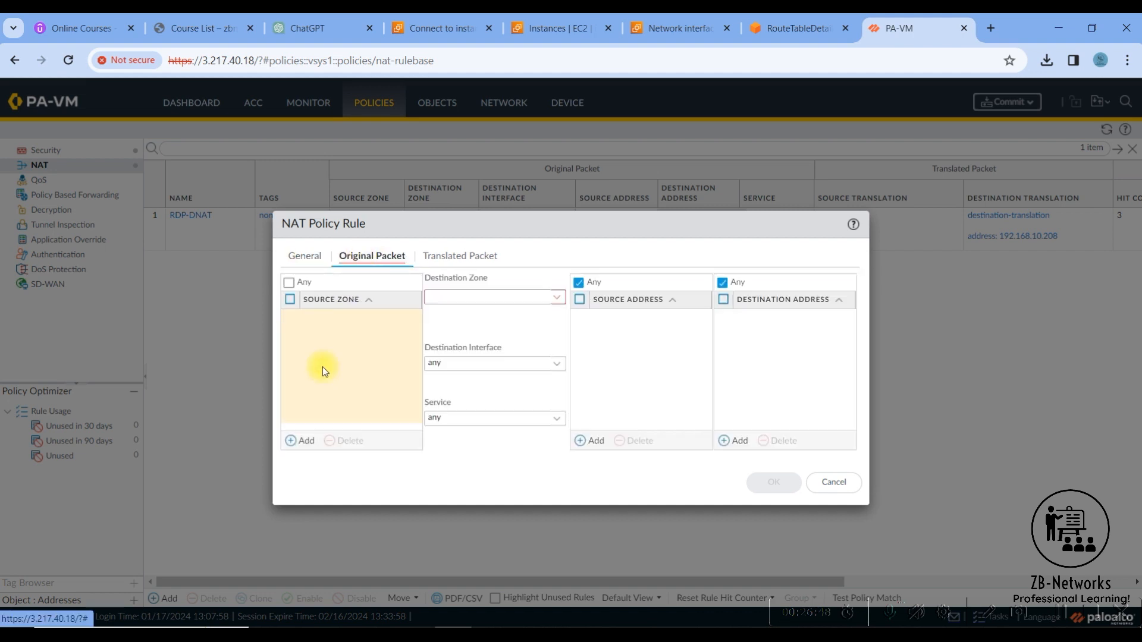
left_click(304, 441)
left_click(333, 318)
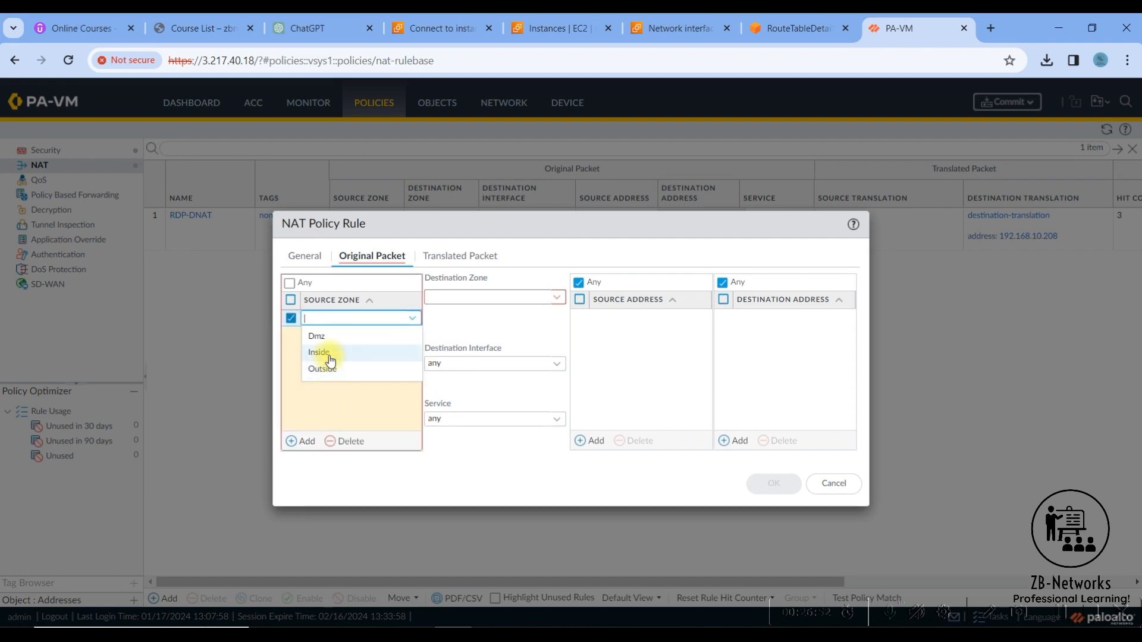
left_click(327, 352)
left_click(557, 297)
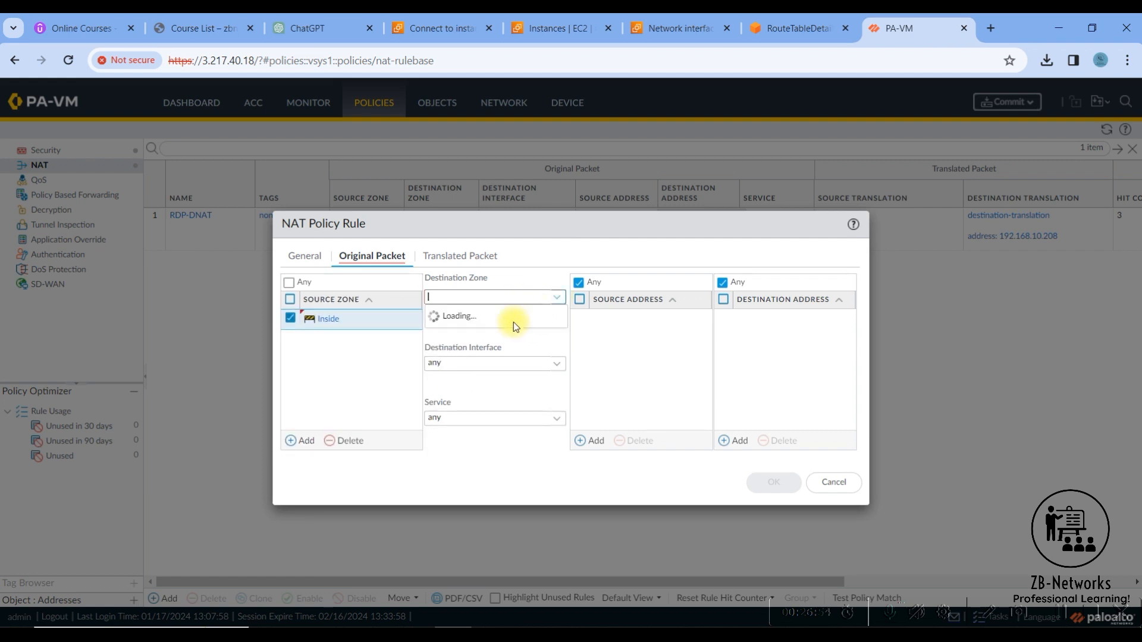
left_click(460, 352)
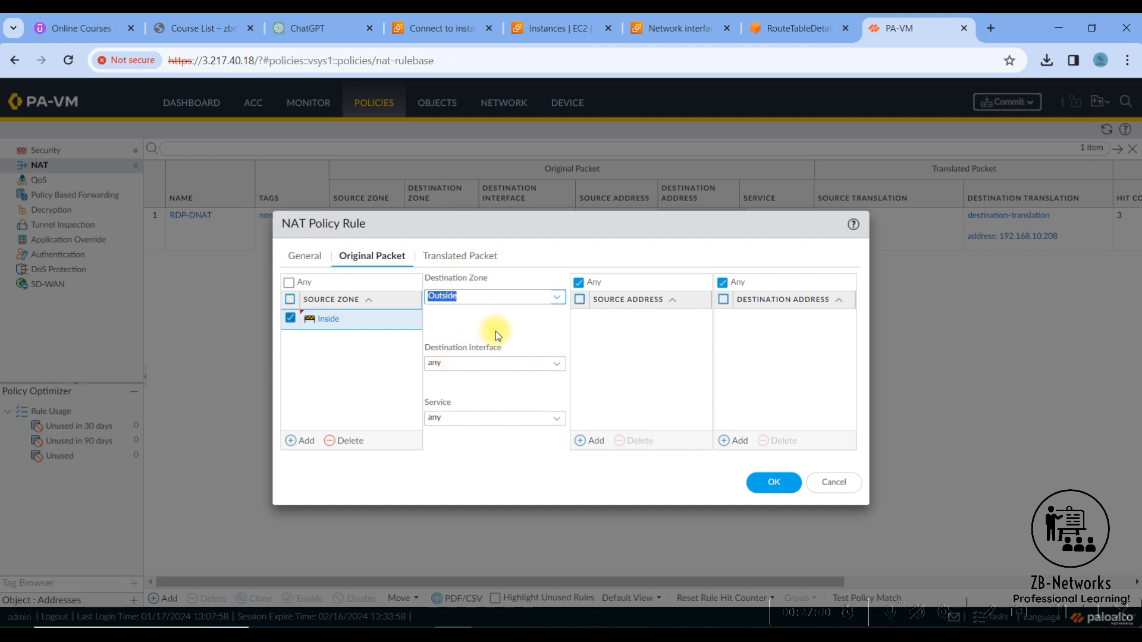
- Set the NAT rule's source address translation to Dynamic IP And Port, using the interface address of ethernet1/3
left_click(461, 258)
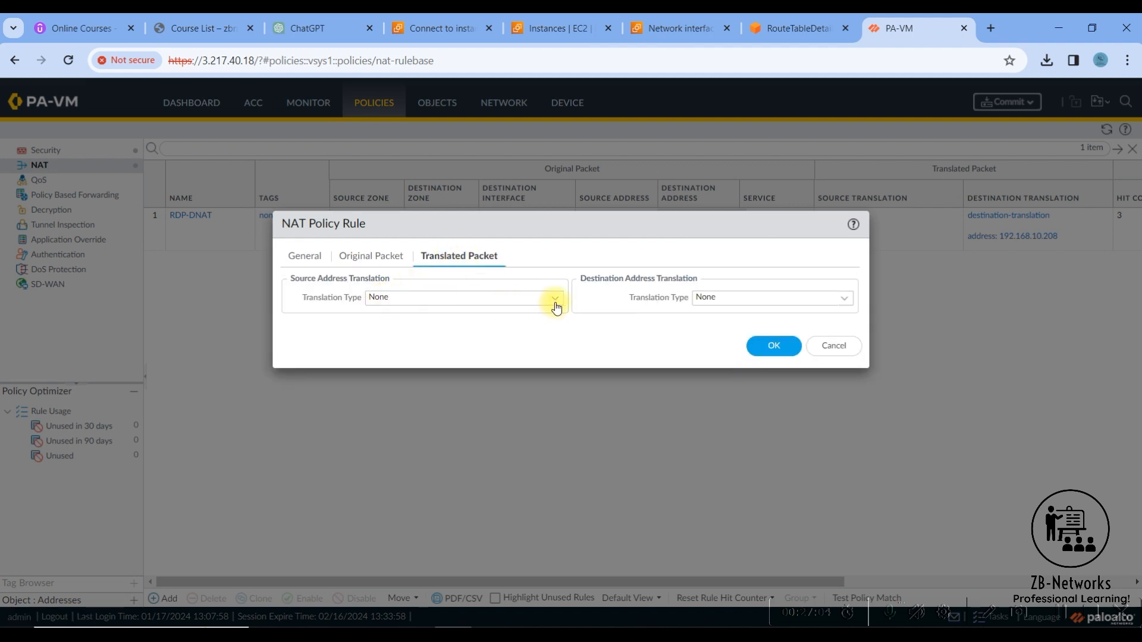
left_click(556, 303)
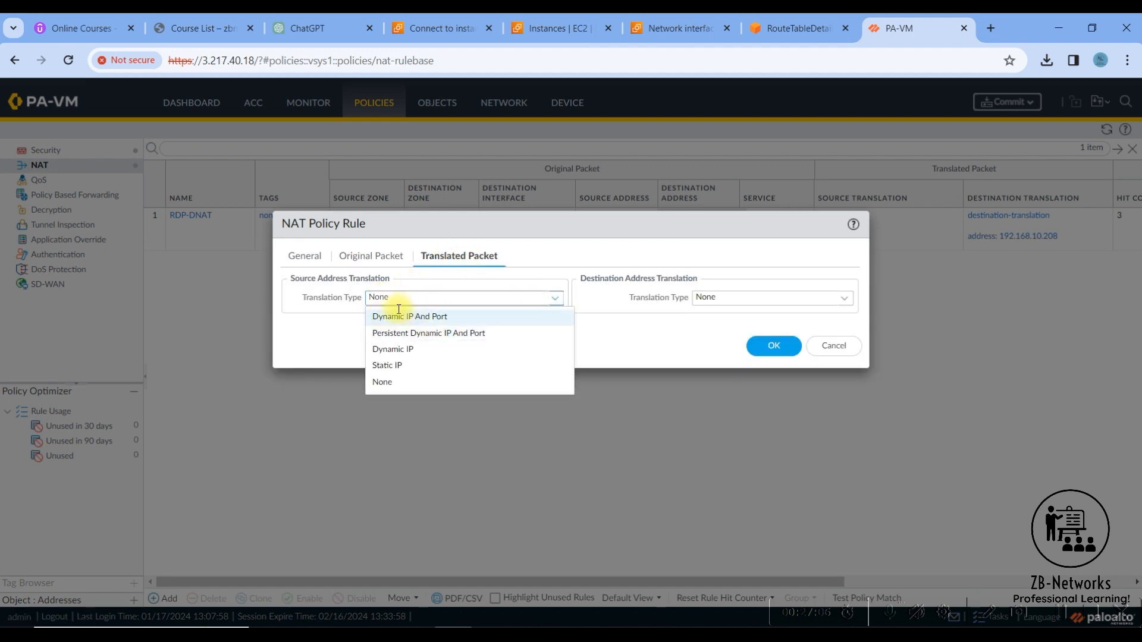
left_click(405, 316)
left_click(476, 316)
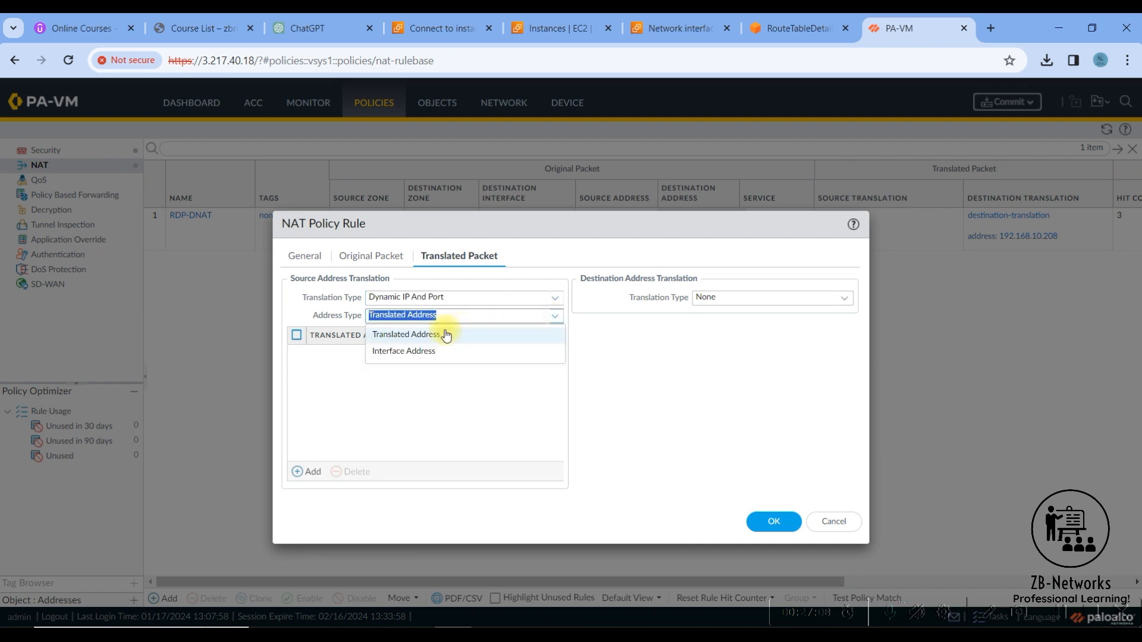
left_click(436, 355)
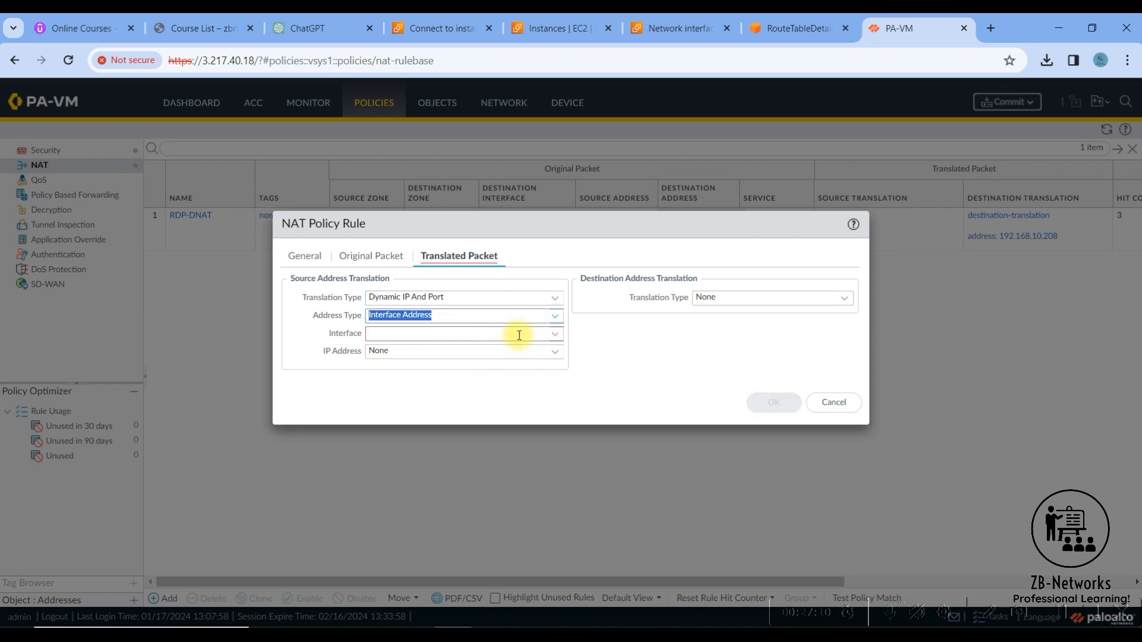
left_click(551, 334)
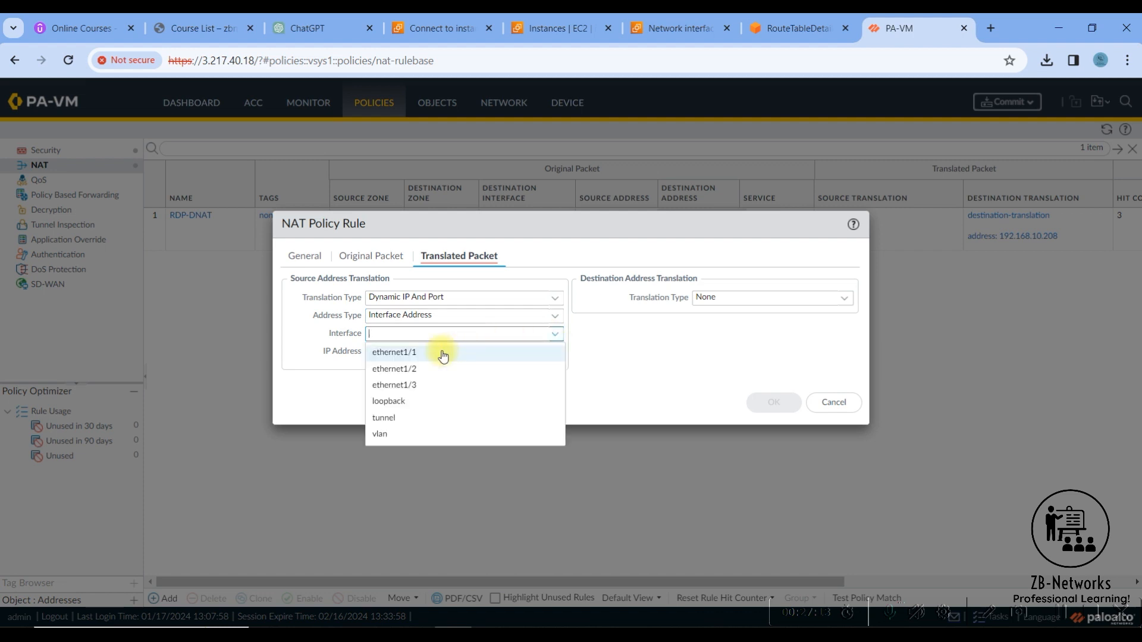
left_click(424, 388)
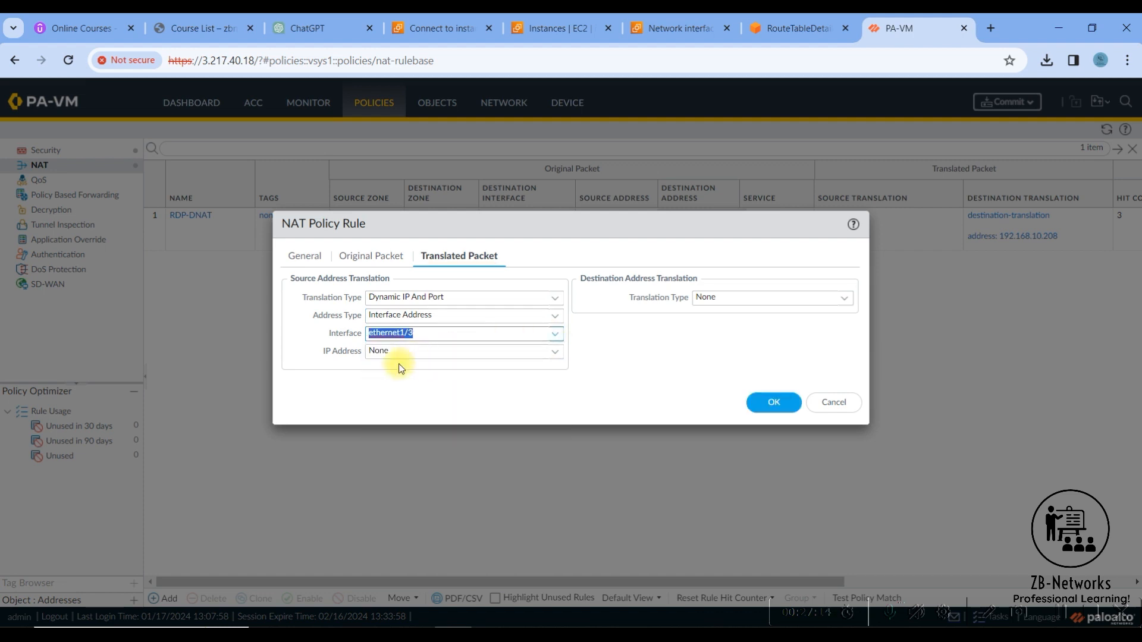
- Try to pick an IP address for ethernet1/3, and switch the address type to Translated Address and back to Interface Address
left_click(451, 355)
left_click(552, 356)
left_click(554, 356)
left_click(556, 356)
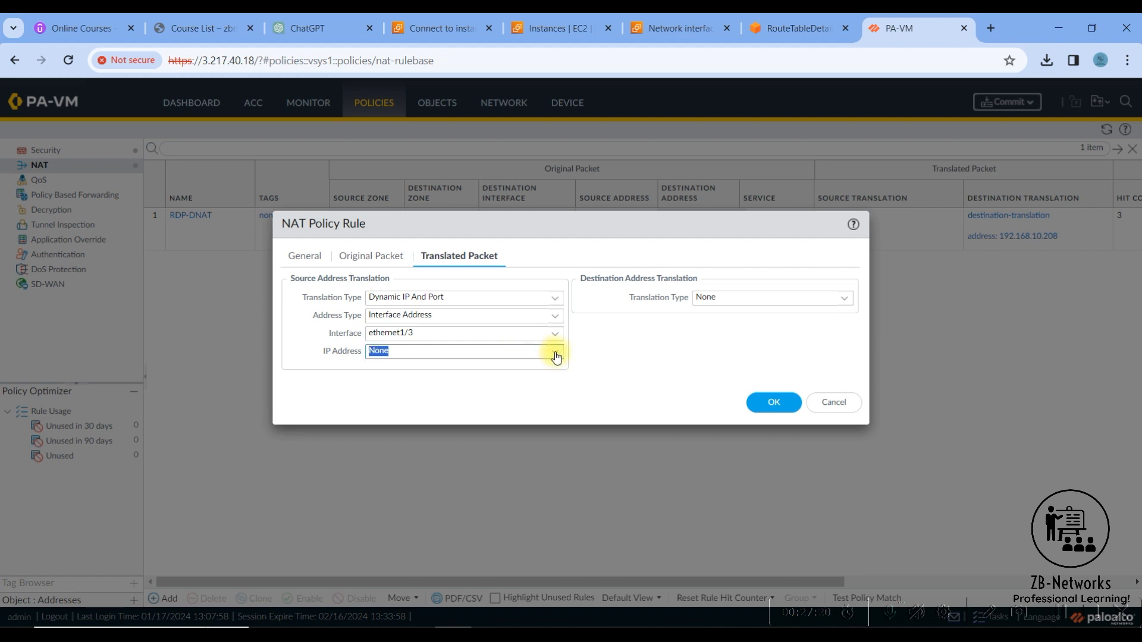
left_click(556, 356)
left_click(556, 355)
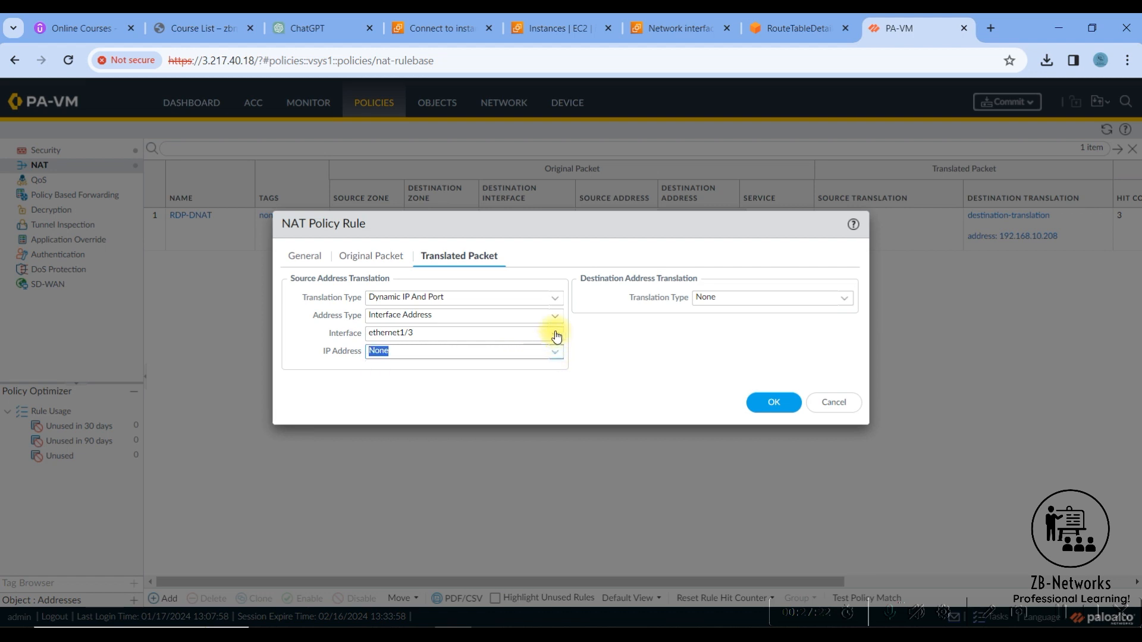
left_click(555, 334)
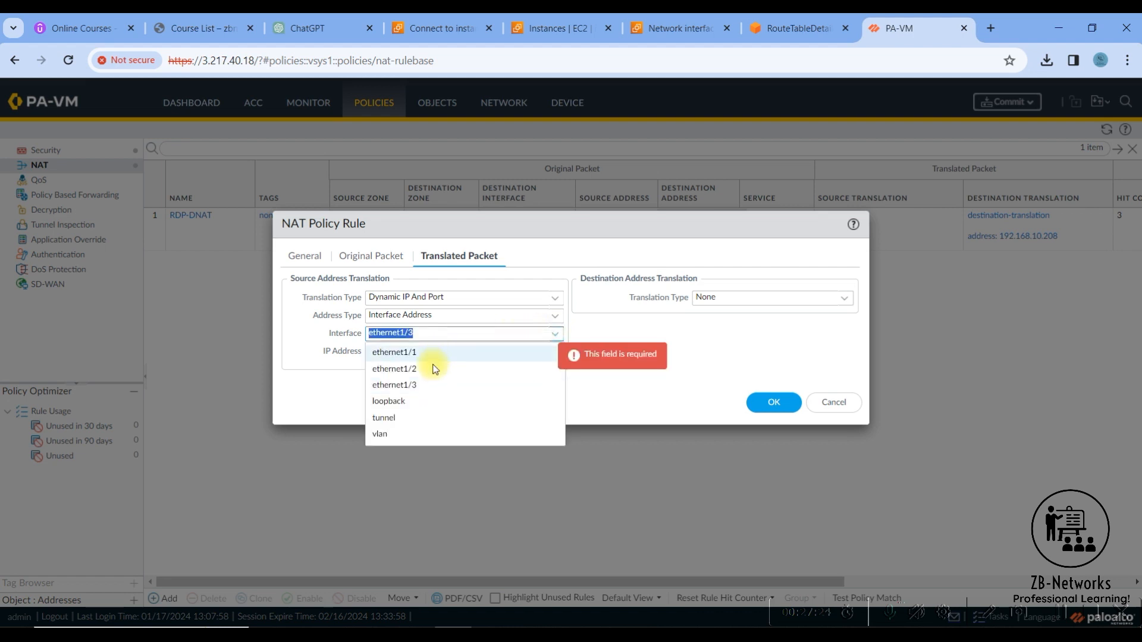
left_click(553, 318)
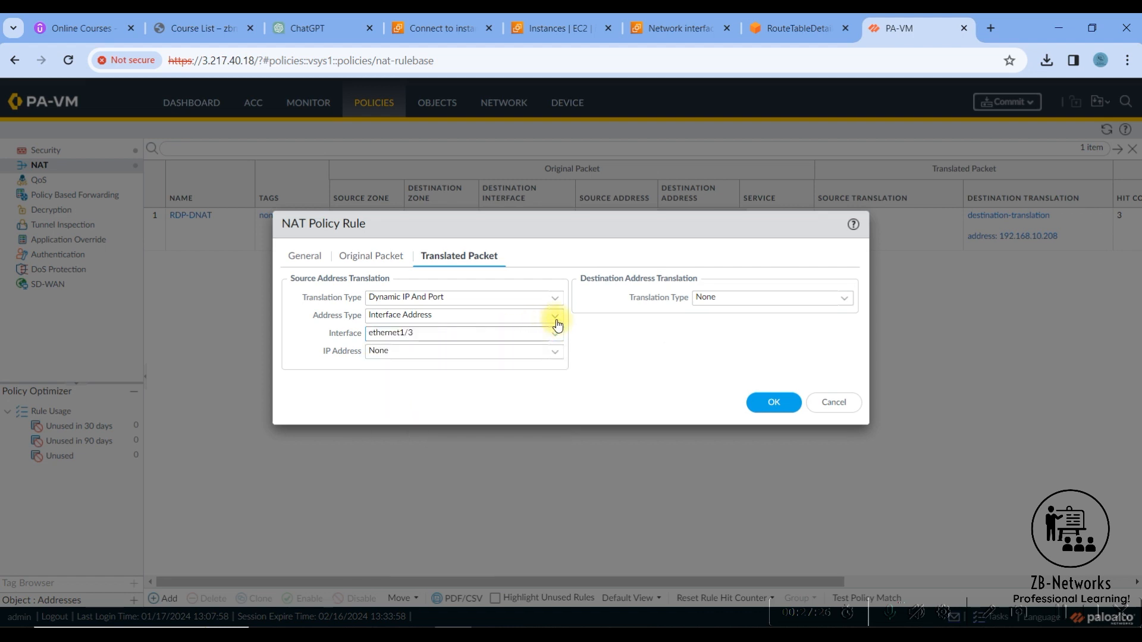
left_click(553, 318)
left_click(434, 335)
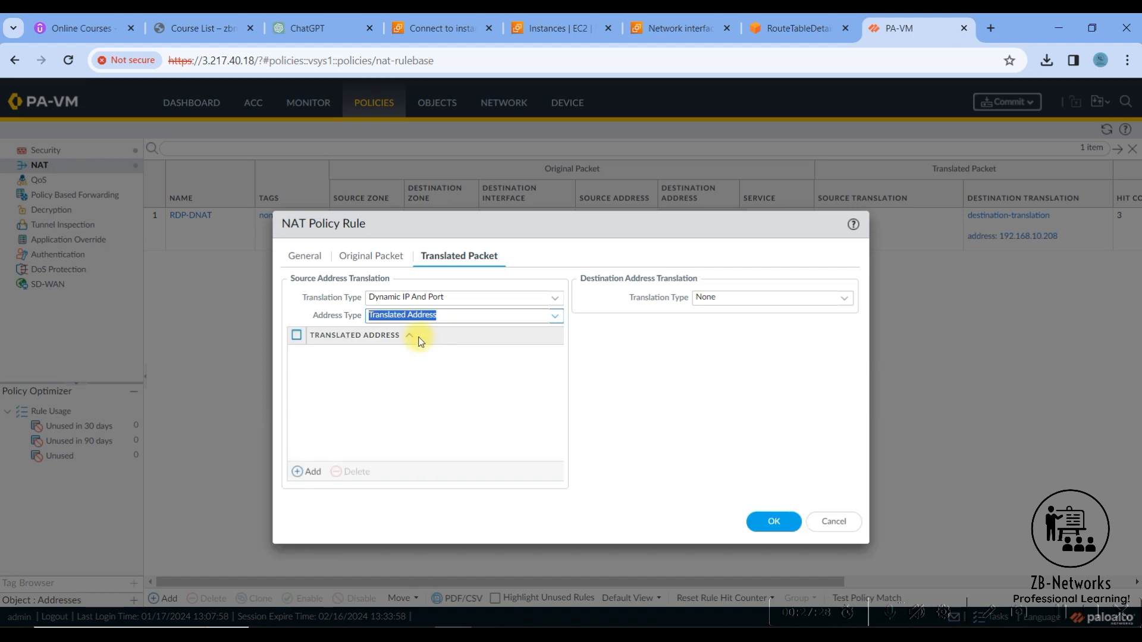
left_click(555, 315)
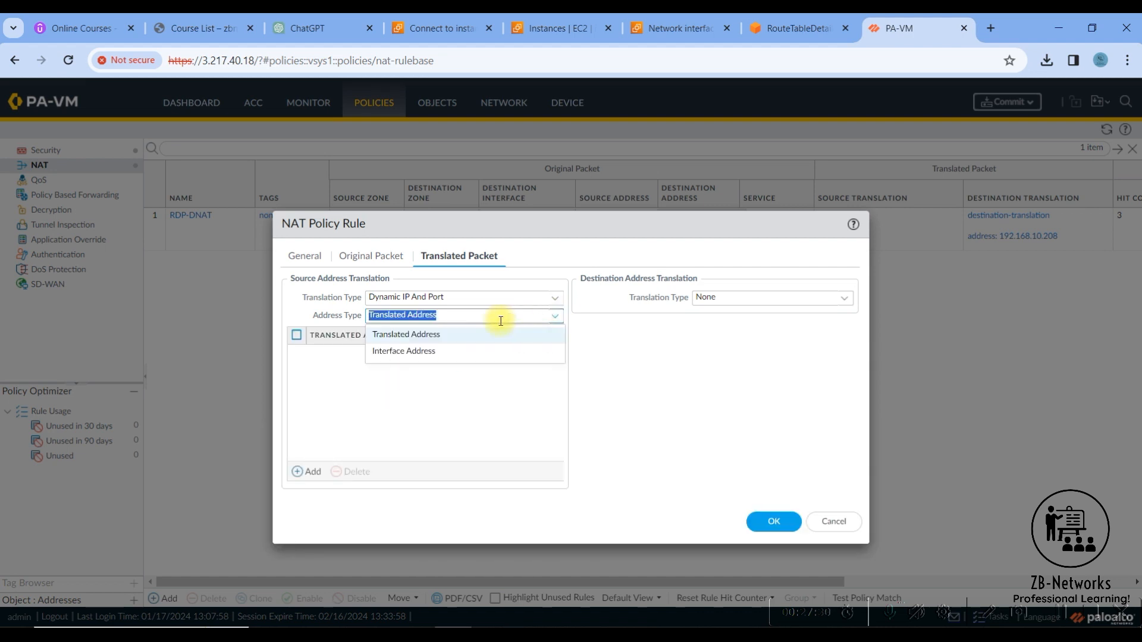
left_click(423, 351)
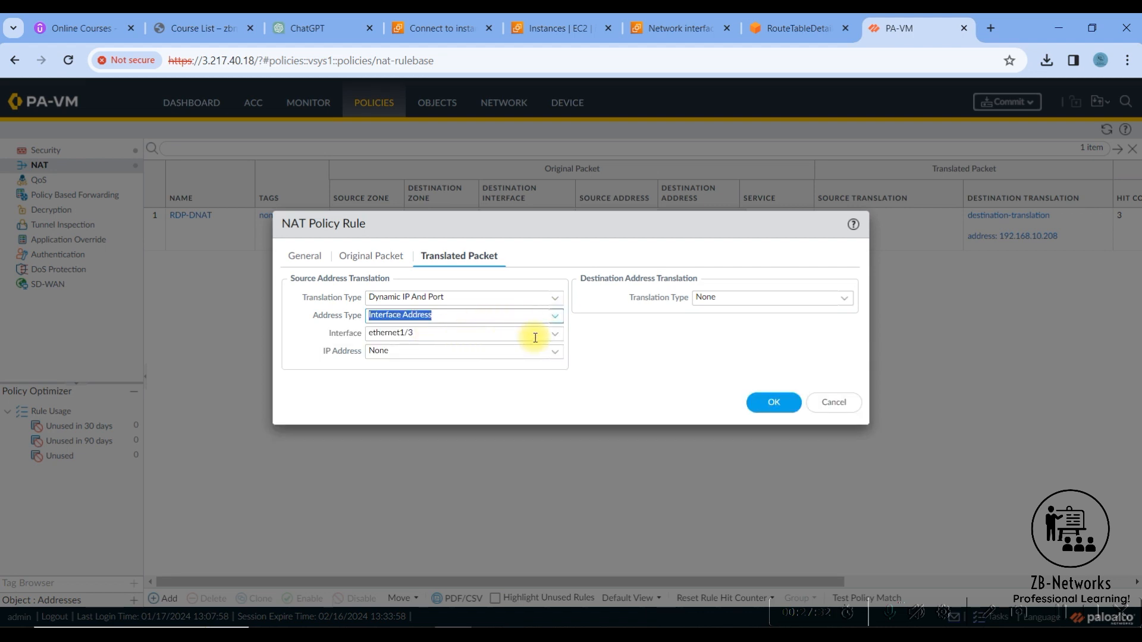
- Reselect ethernet1/3 as the NAT rule's translation interface and try to pick an IP address for it
left_click(553, 334)
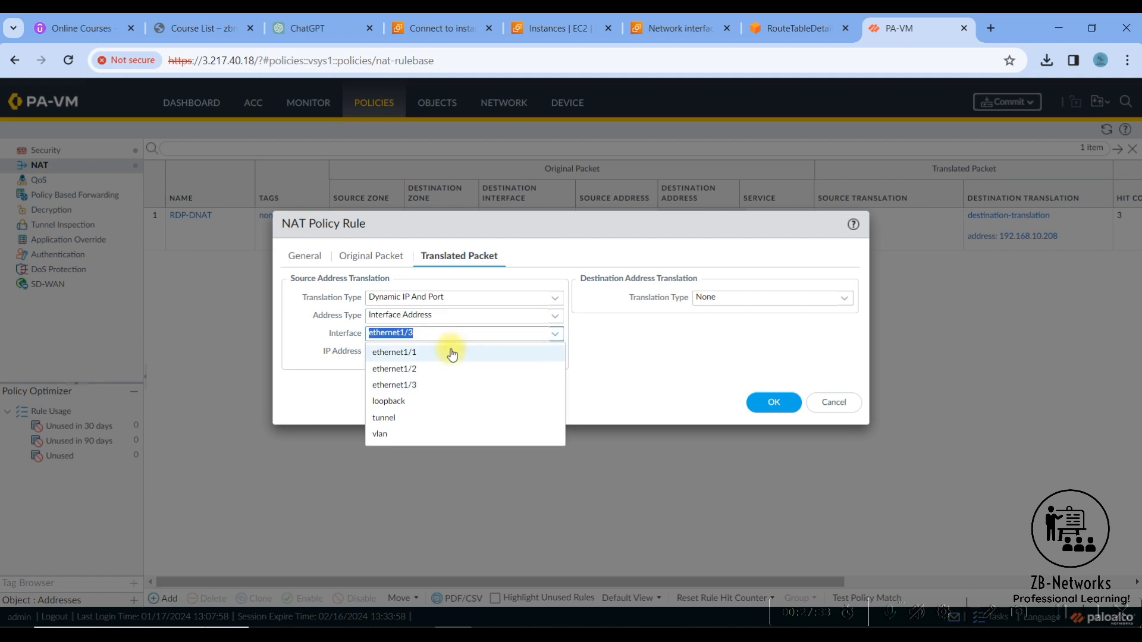
left_click(423, 387)
left_click(419, 350)
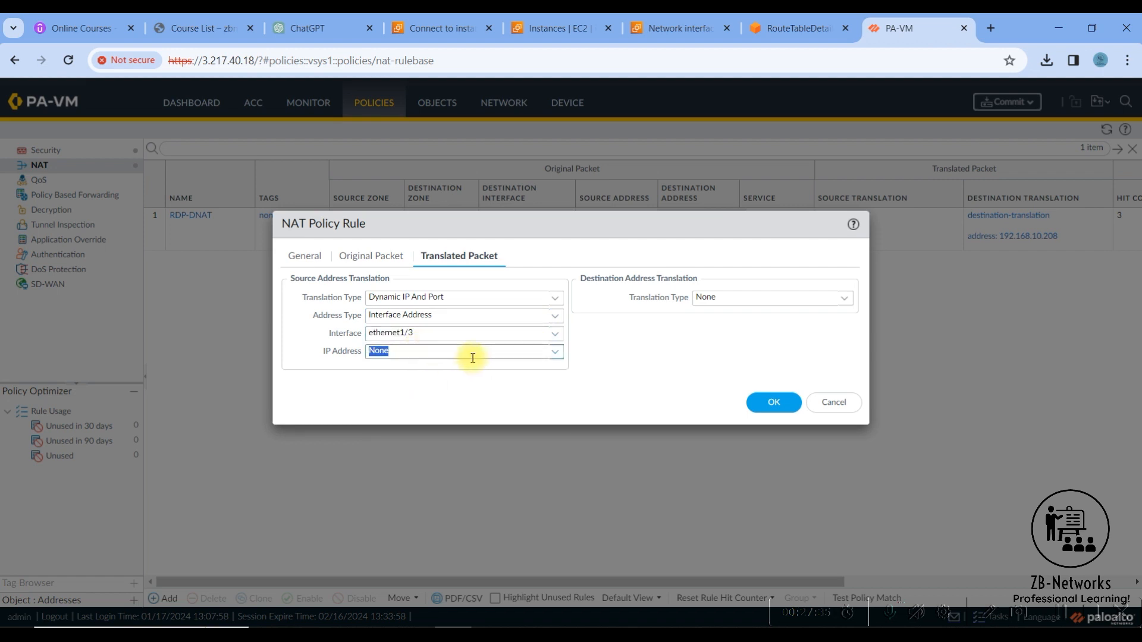
left_click(554, 353)
left_click(557, 357)
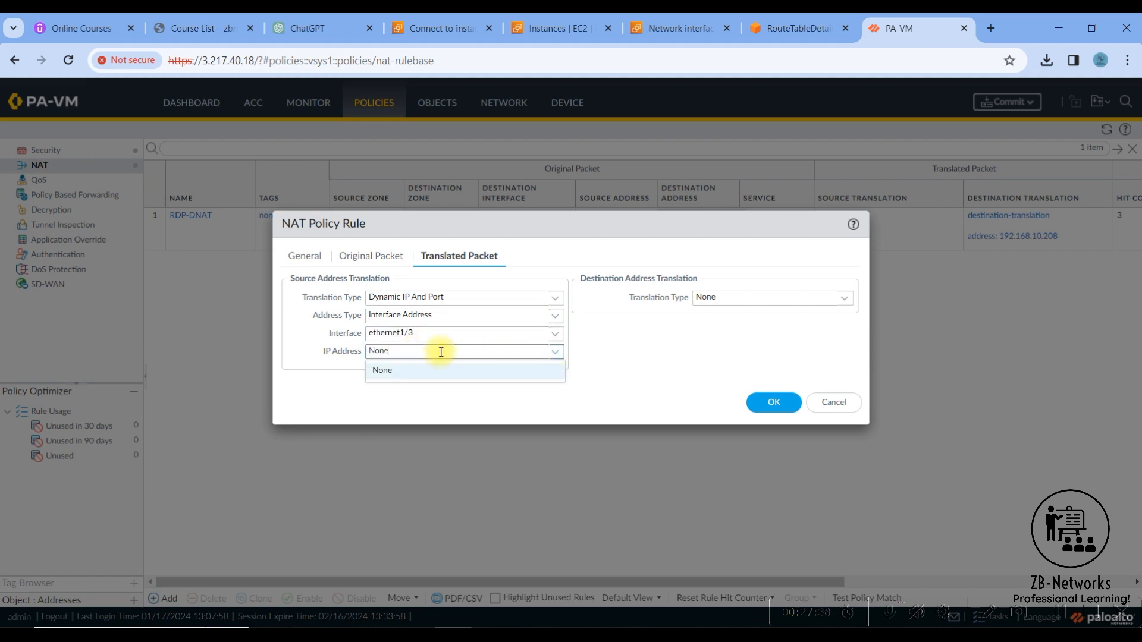
- Save the Inside-NAT rule and commit the configuration to the firewall
left_click(773, 402)
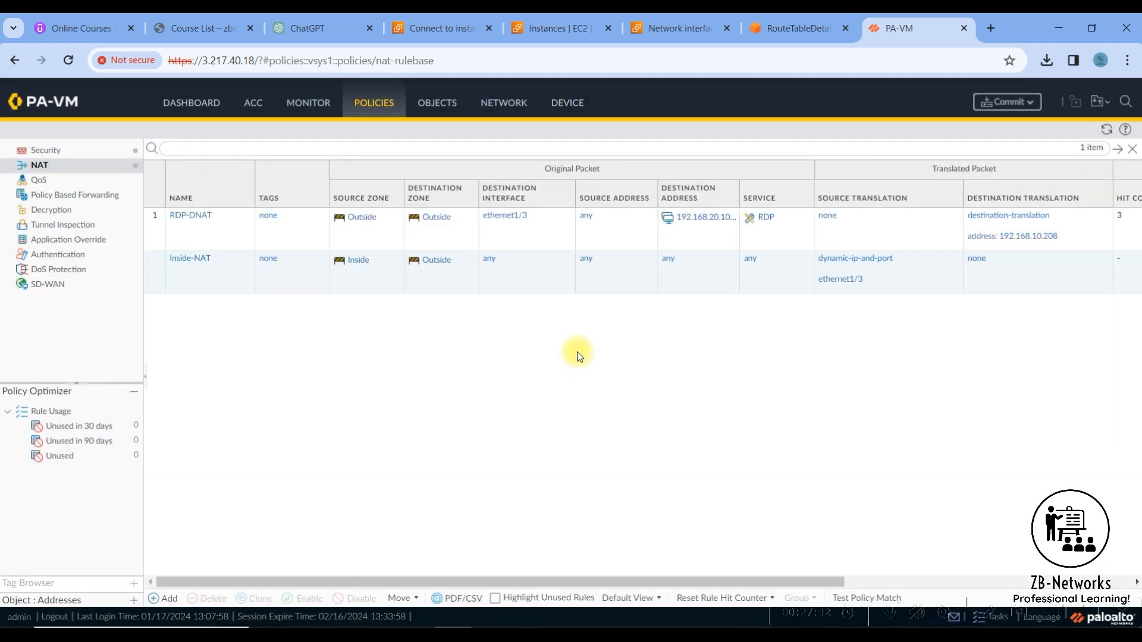
left_click(1009, 104)
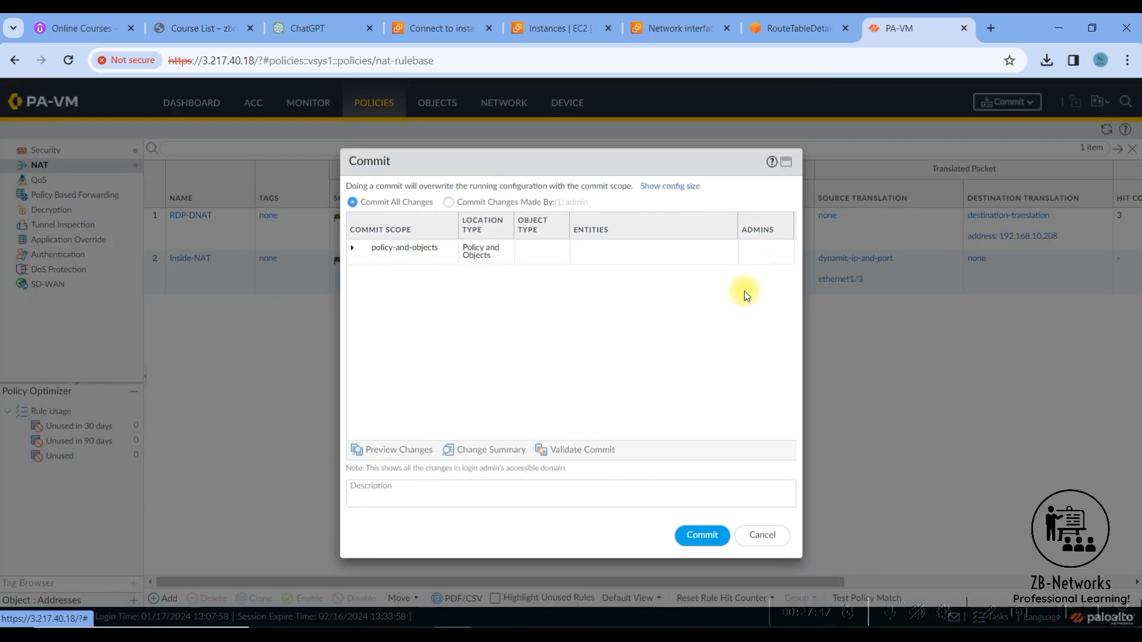
left_click(693, 535)
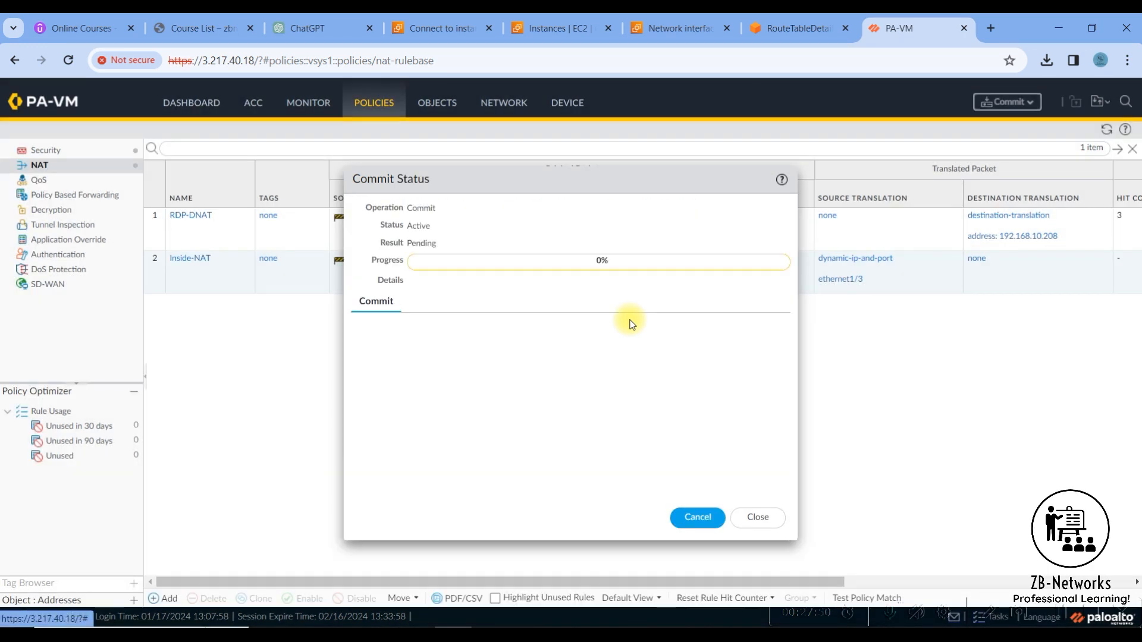
- Switch to the Windows-Inside Remote Desktop session, maximize it and activate its Command Prompt
left_click(708, 634)
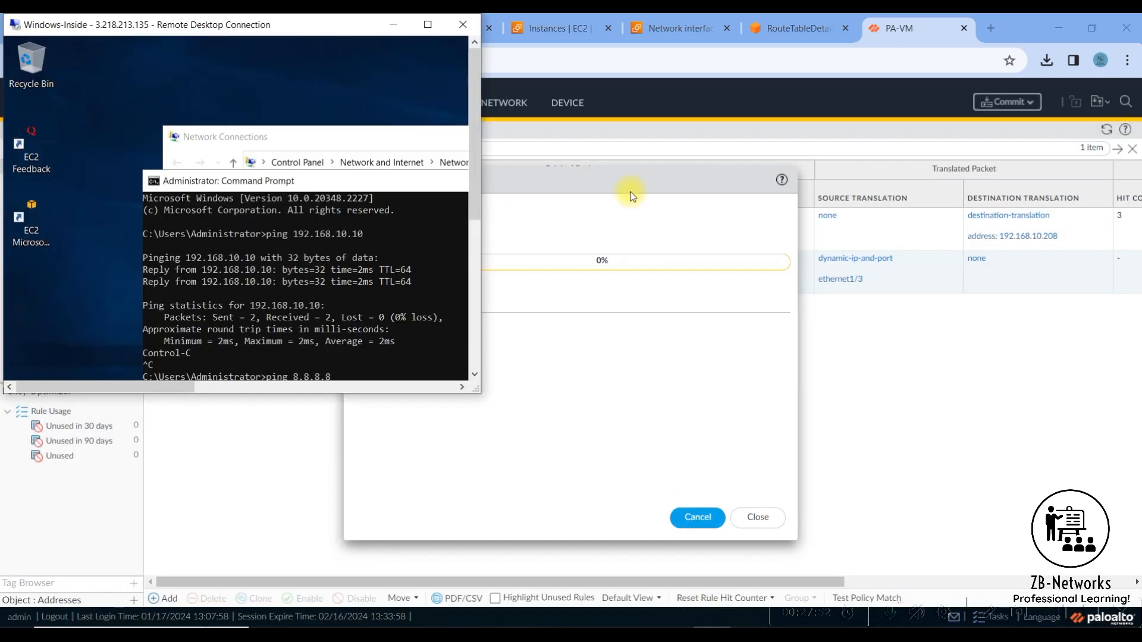
left_click(427, 25)
left_click(380, 407)
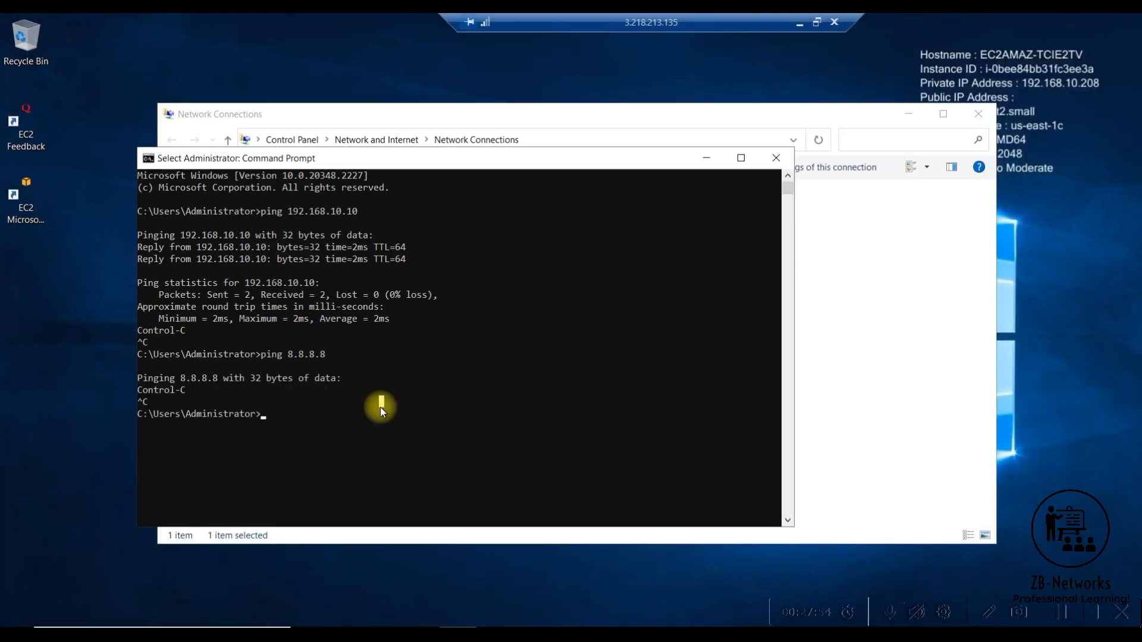
key("Up")
key("BackSpace")
key("BackSpace")
key("BackSpace")
key("BackSpace")
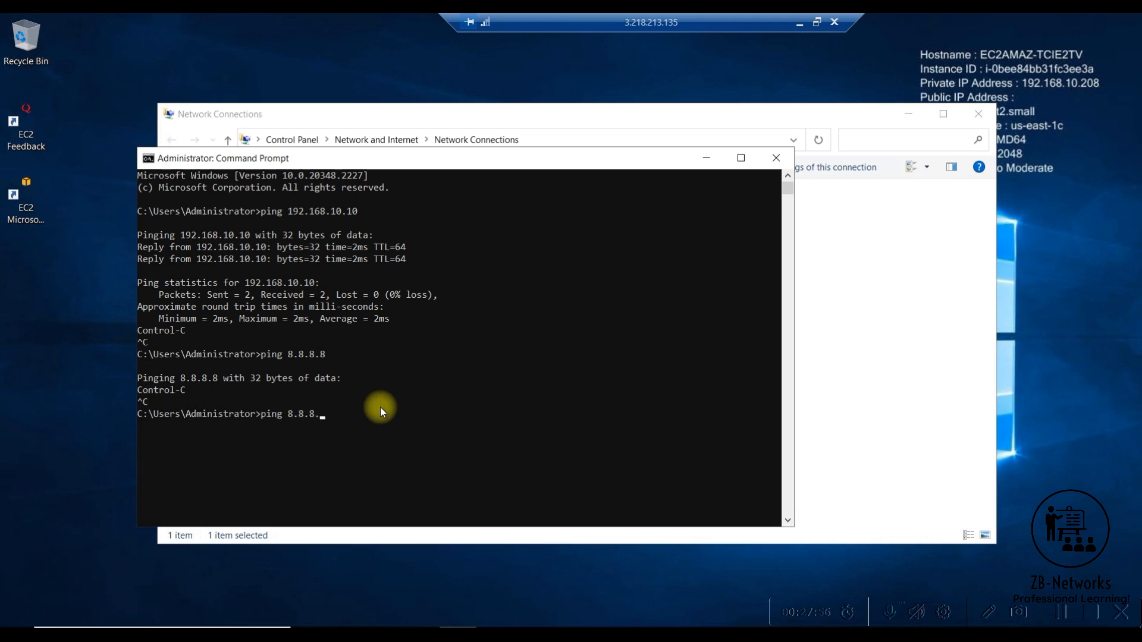
key("BackSpace")
key("BackSpace")
key("BackSpace")
type("www.")
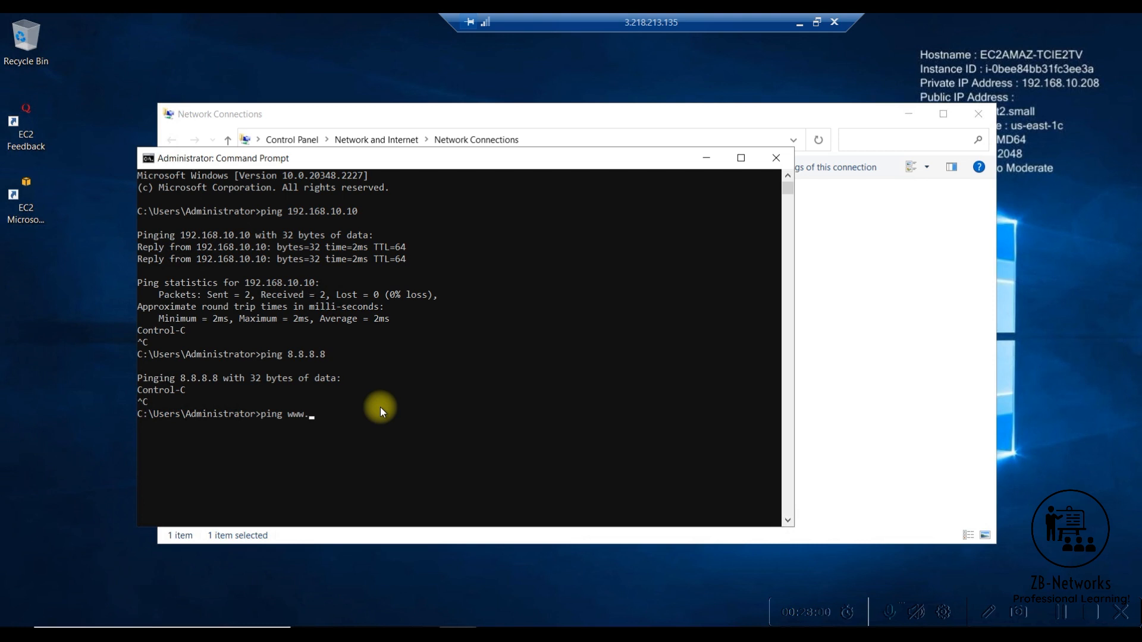
type("google.com")
key("Return")
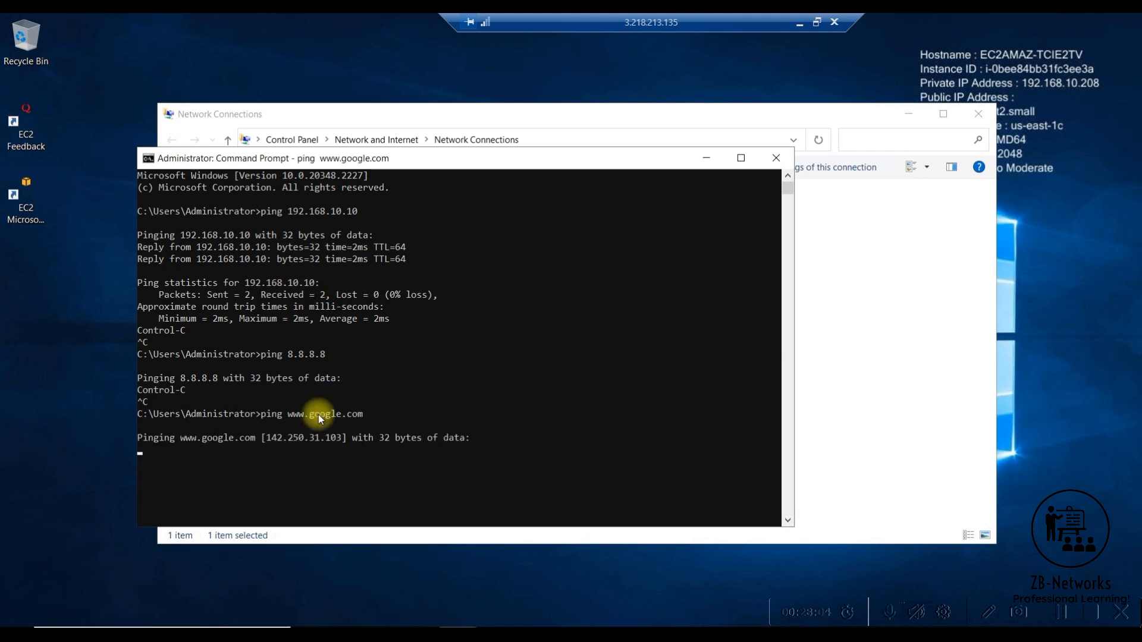
left_click(267, 438)
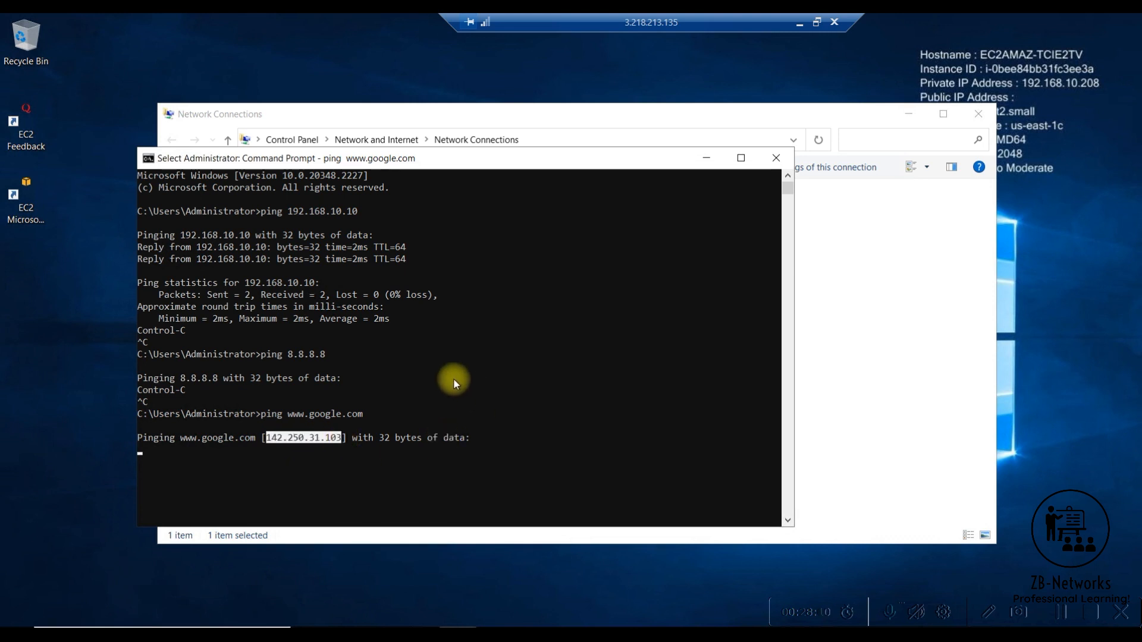
left_click(348, 634)
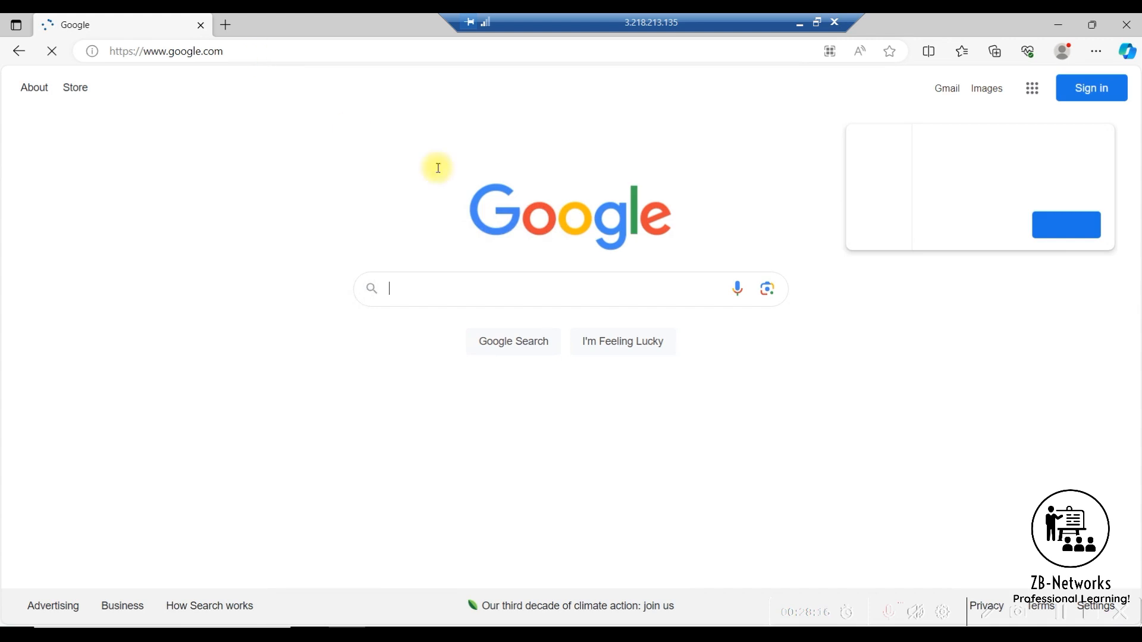
left_click(994, 237)
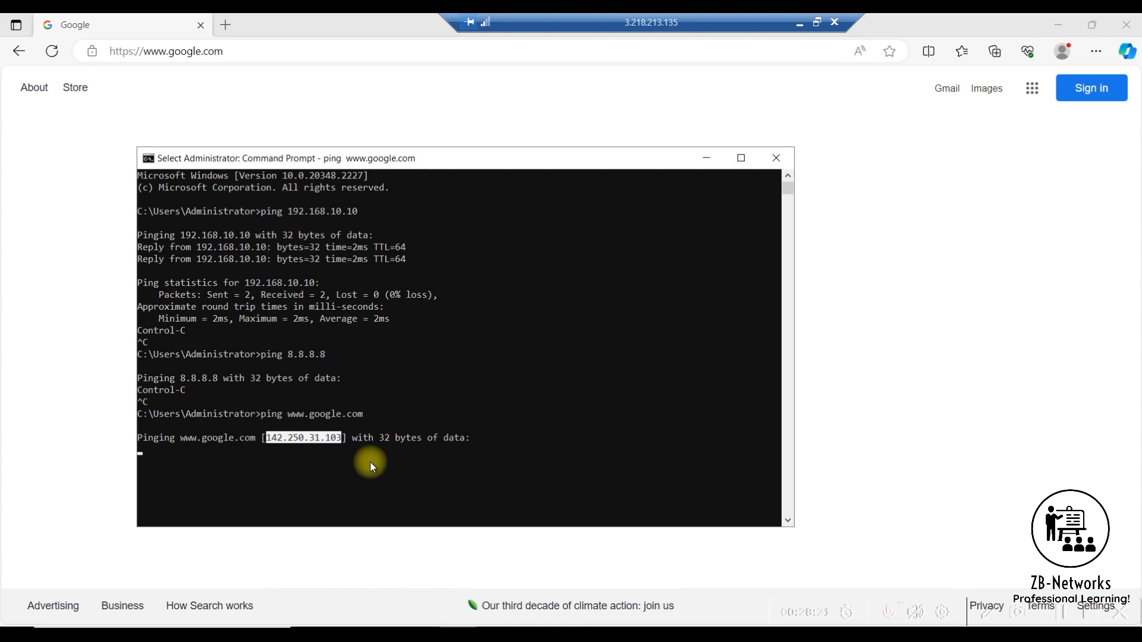
right_click(370, 462)
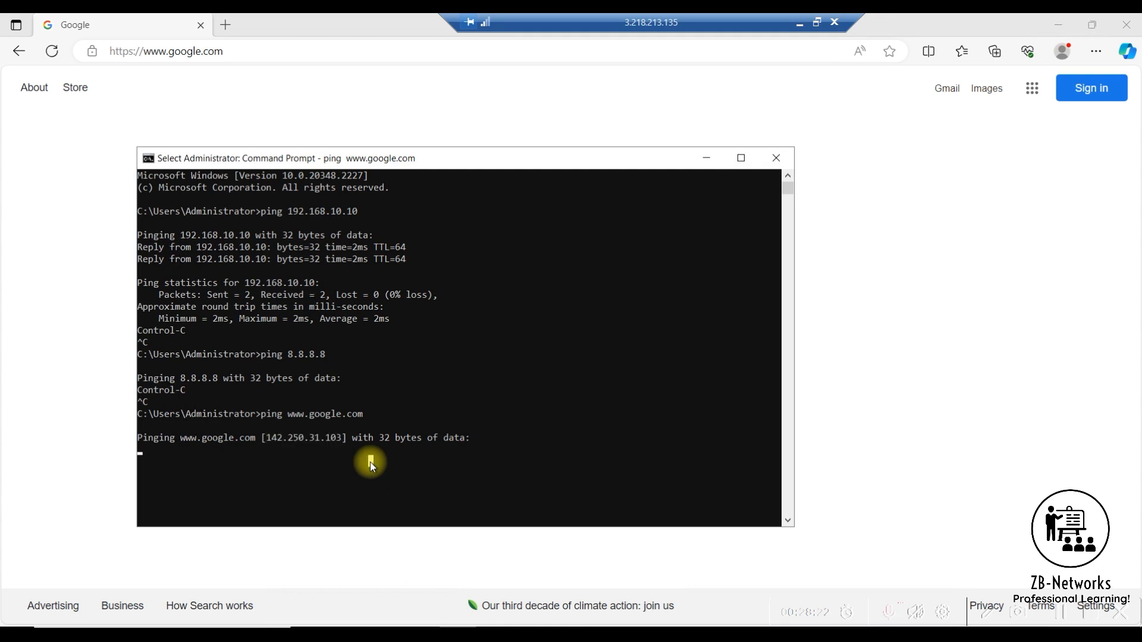
key("ctrl+c")
key("Return")
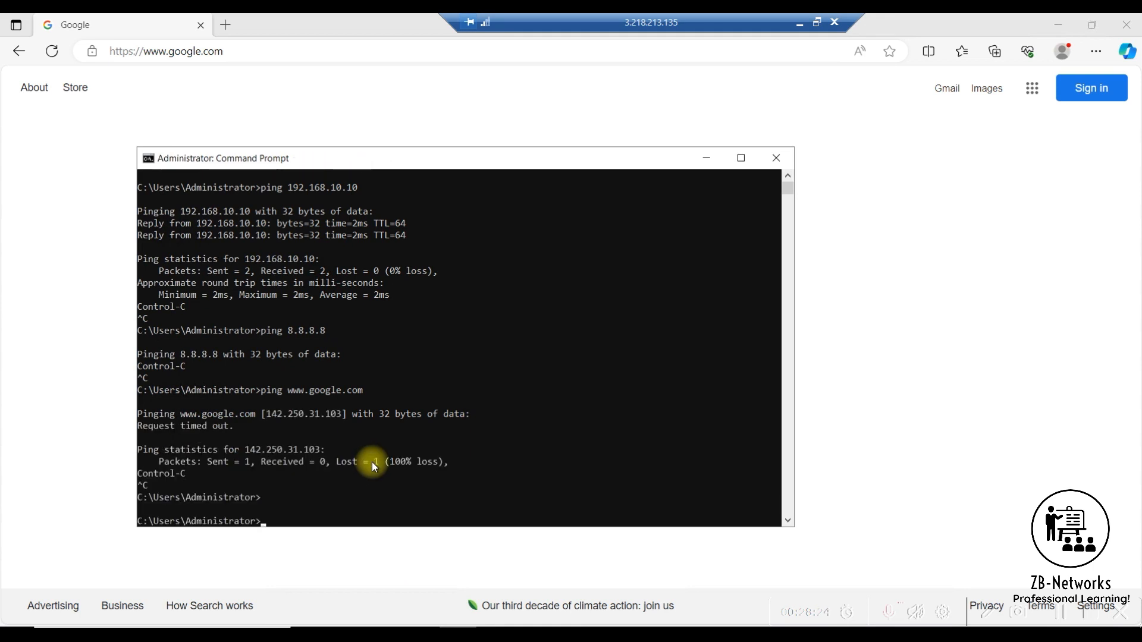
key("Up")
key("Return")
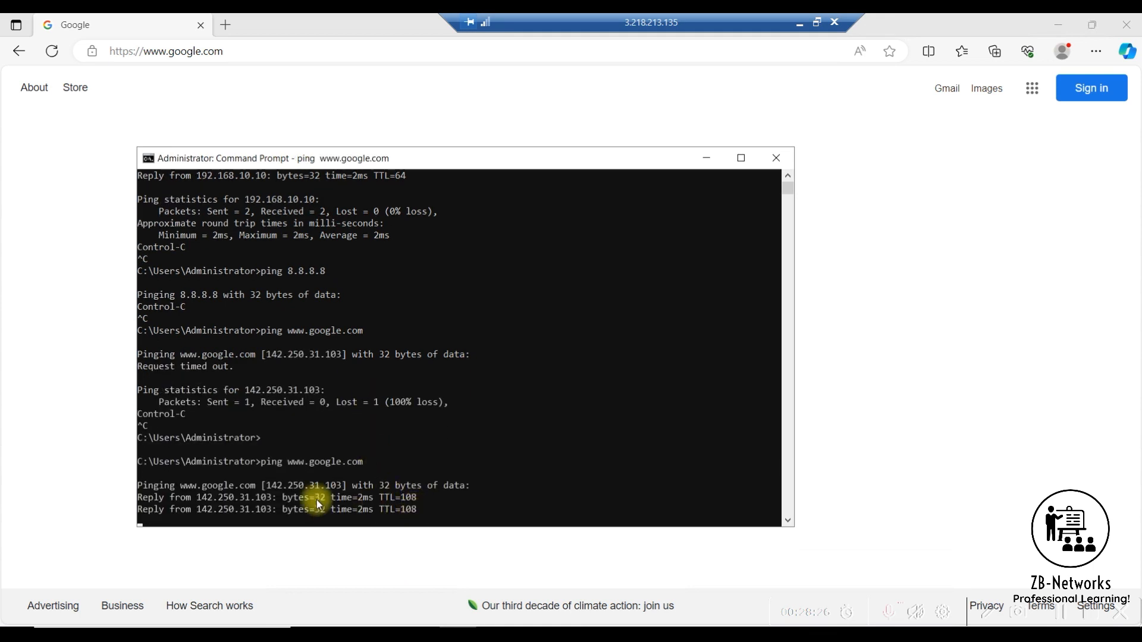
left_click_drag(278, 486, 414, 510)
- Return to the browser, activate Google's search box to check the page responds, and minimize the browser
left_click(945, 379)
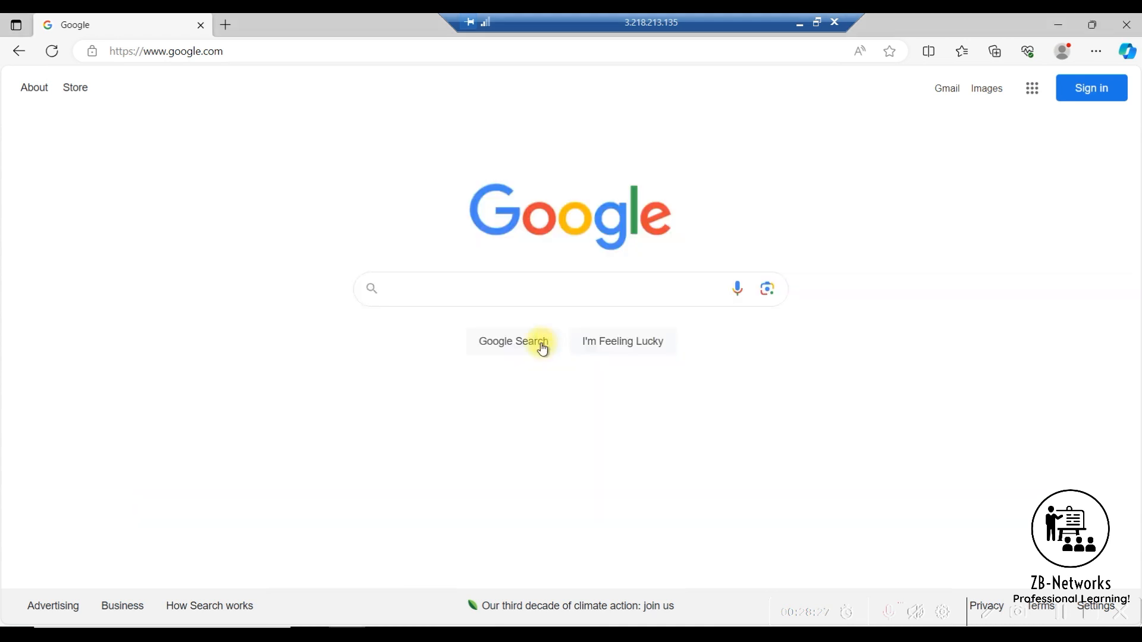
left_click(440, 298)
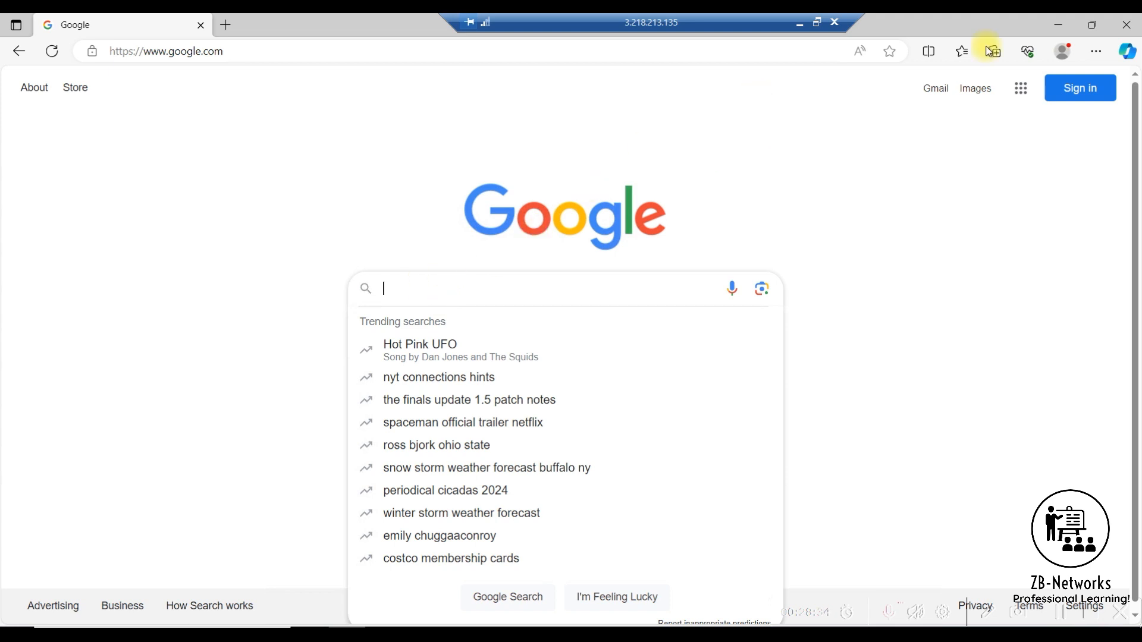
left_click(1059, 27)
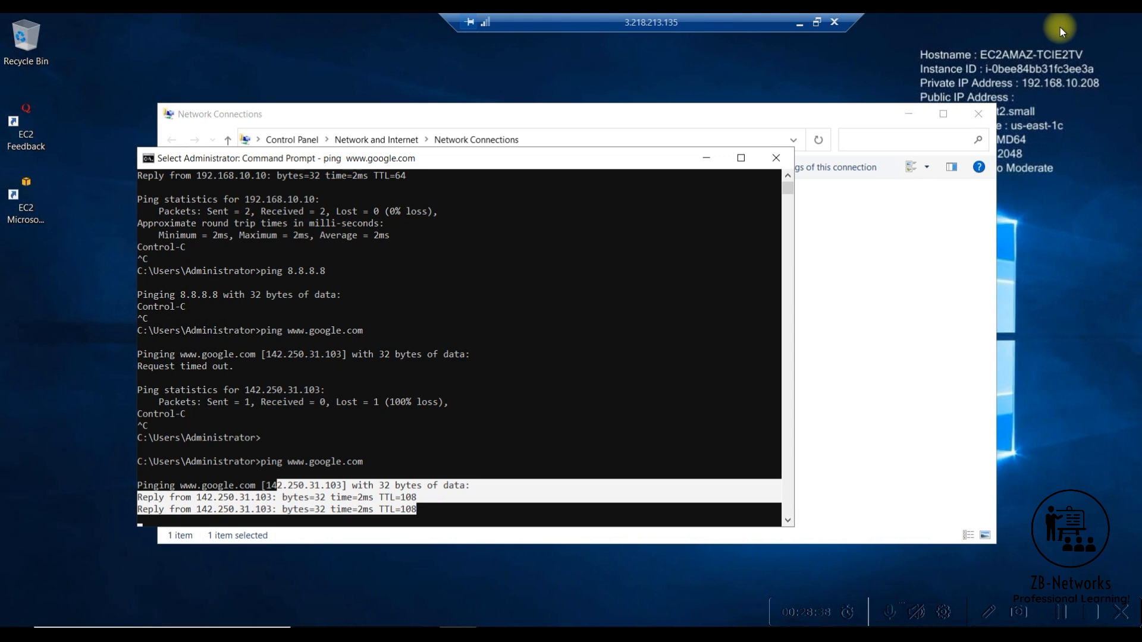
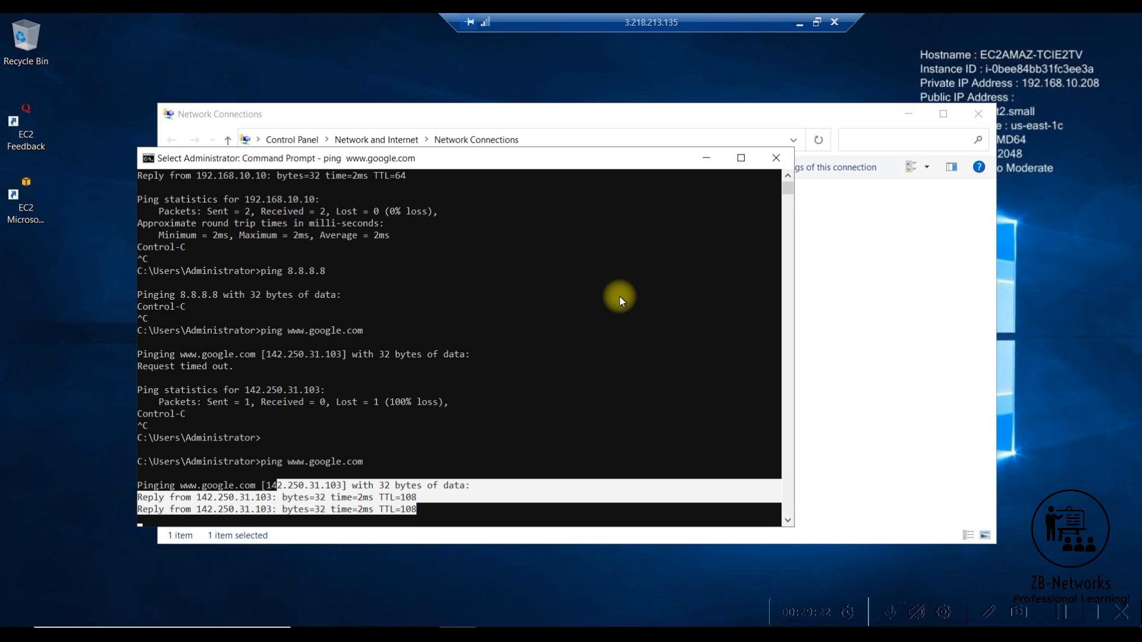
left_click(390, 413)
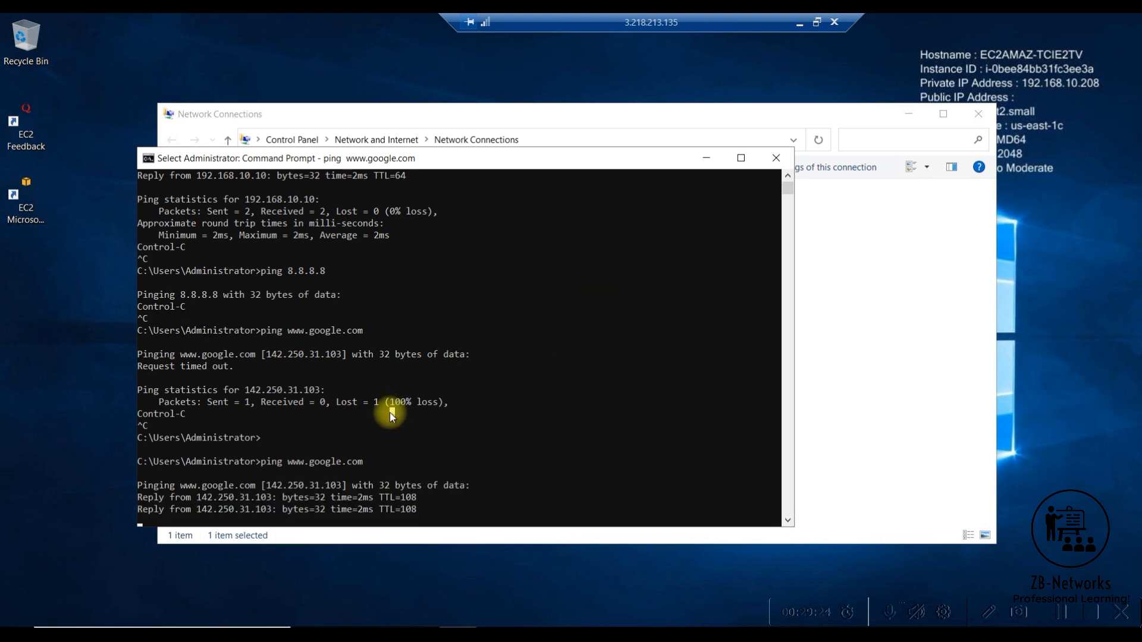